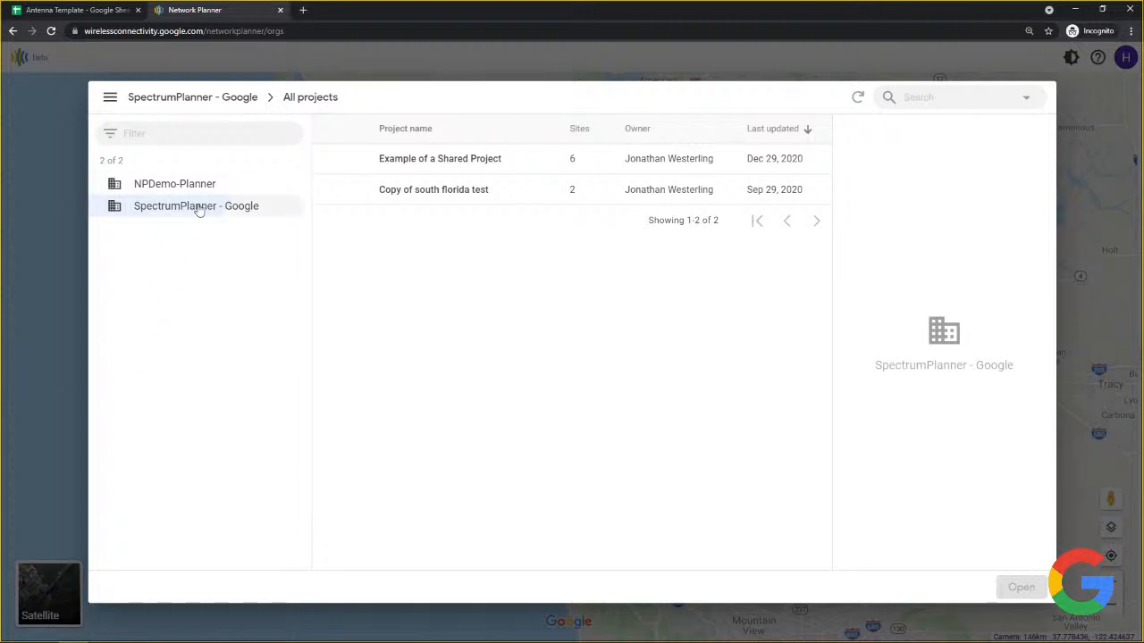
Open the October 5th project from the NPDemo-Planner organization, showing its 23 sites.
click(191, 187)
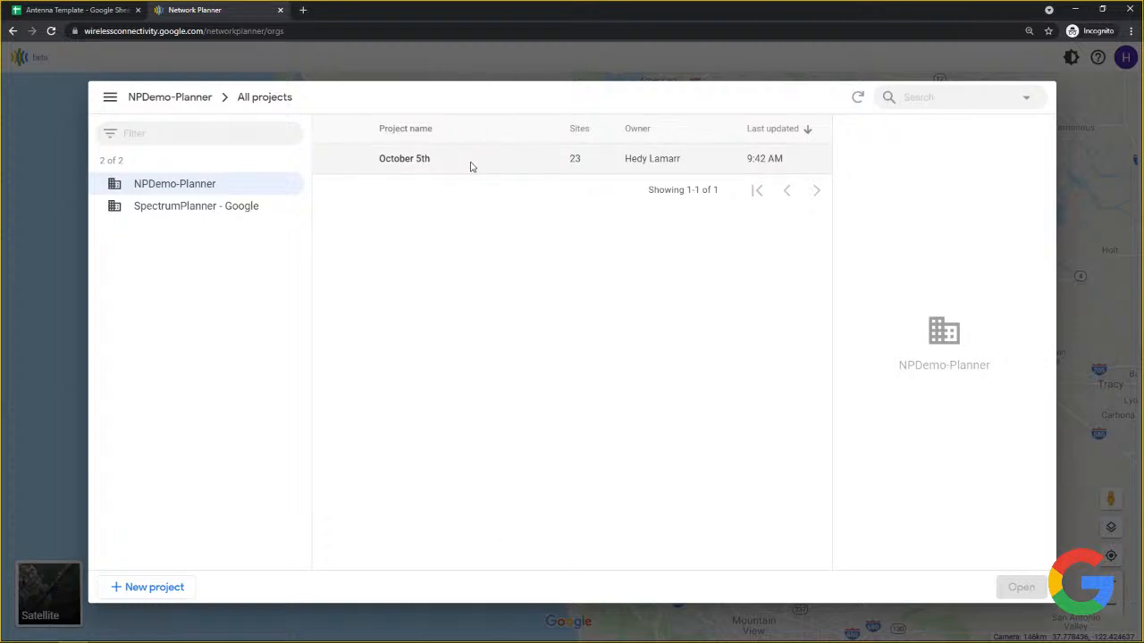
click(471, 166)
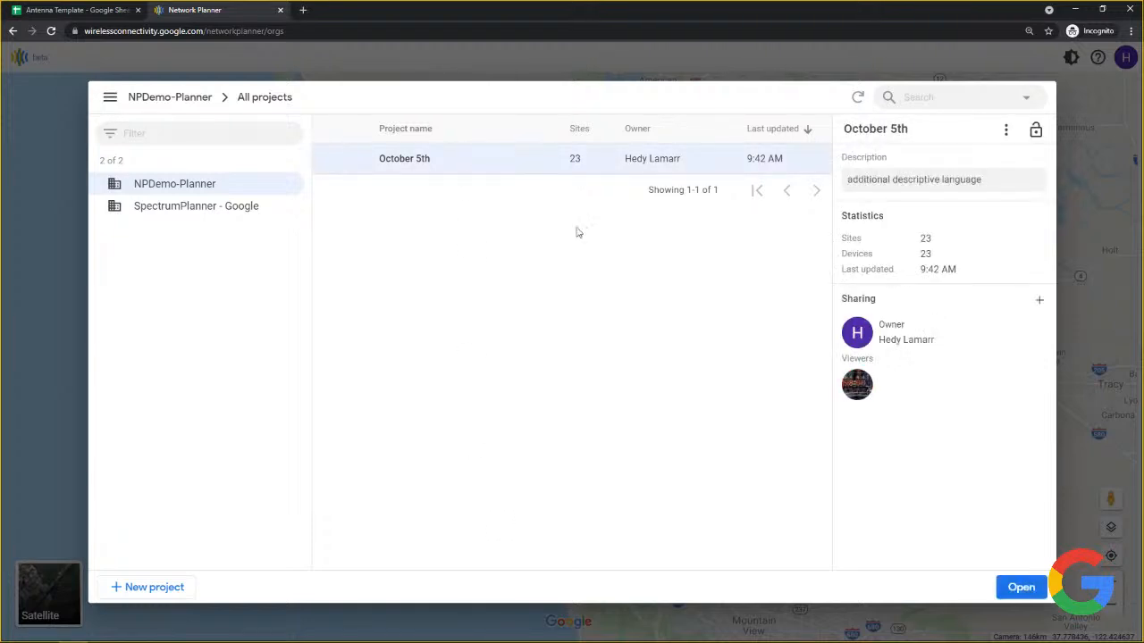
click(1021, 589)
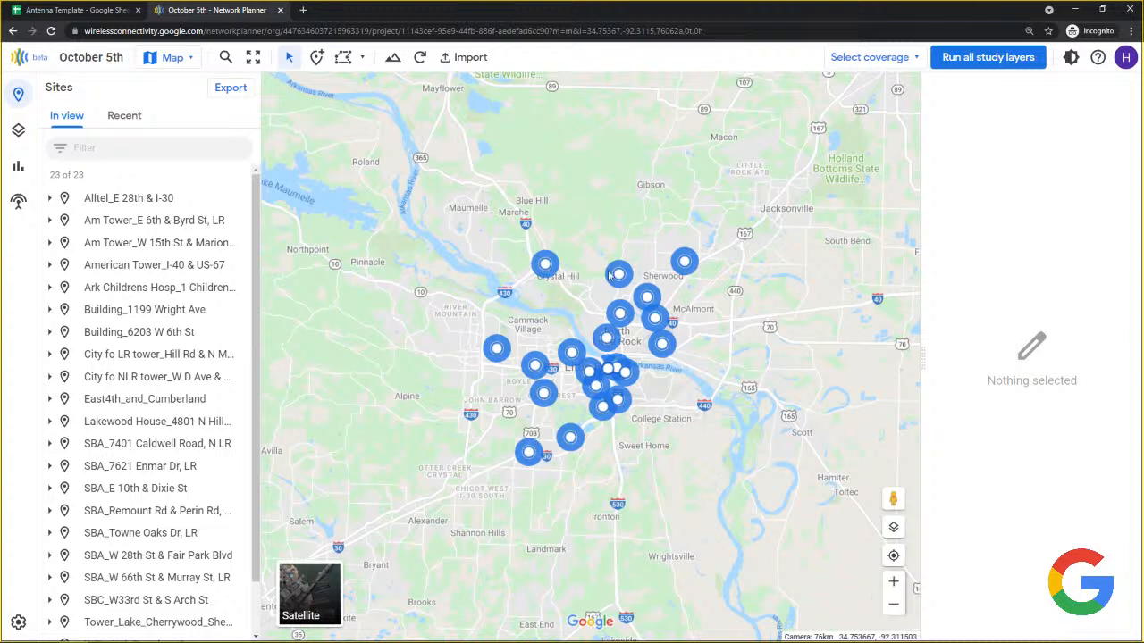
Search the map for Little Rock ('litt') and clear the selected map point.
click(225, 59)
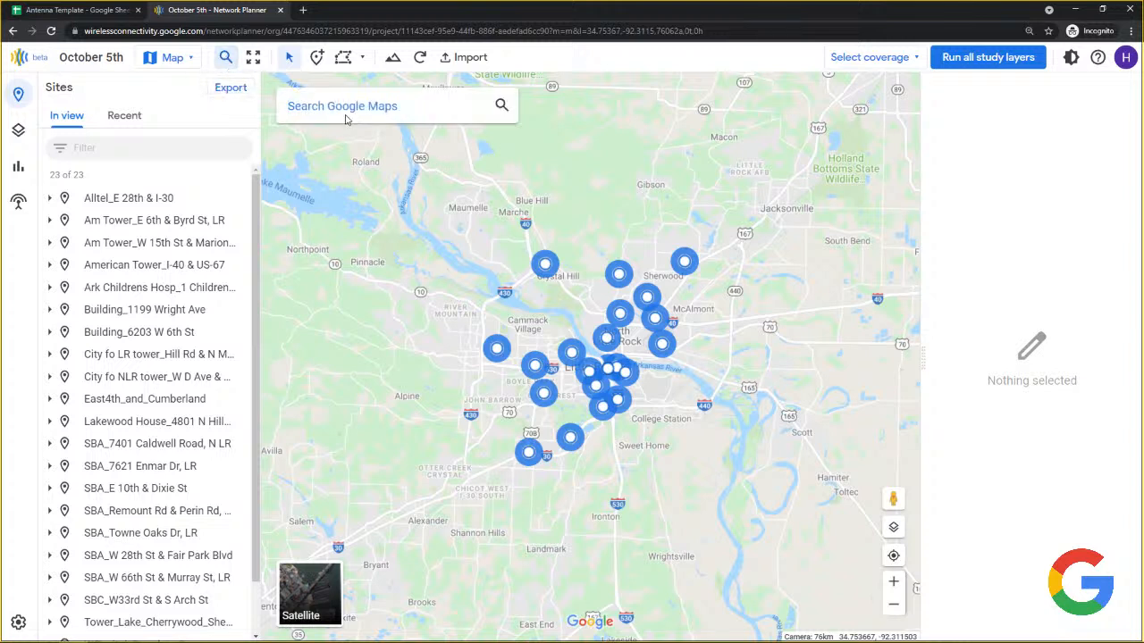
text(litt)
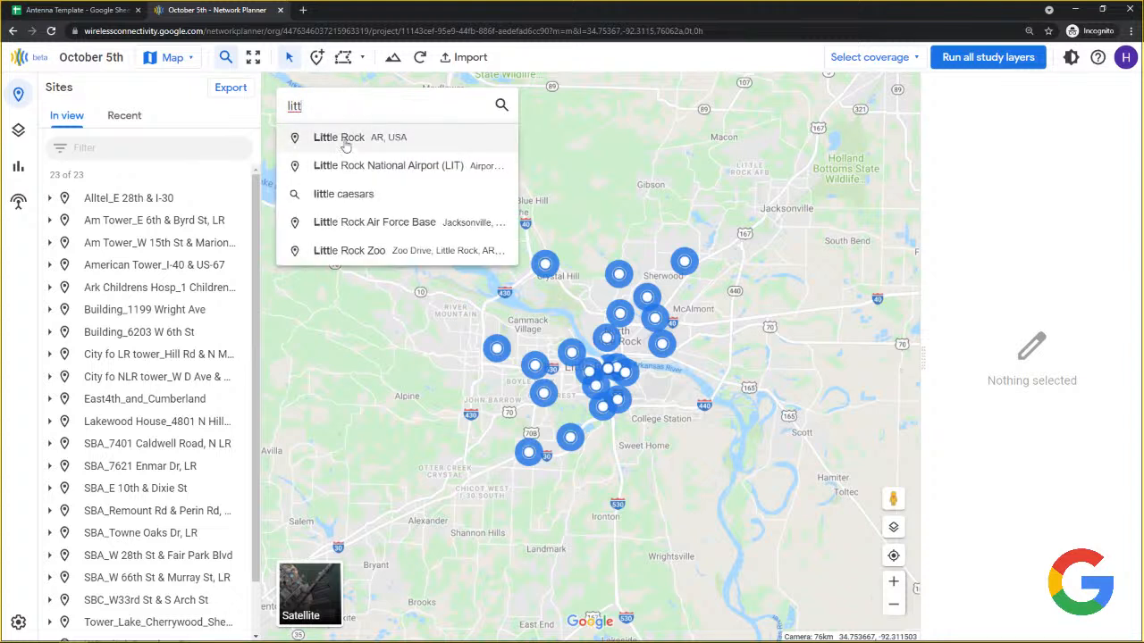
click(703, 422)
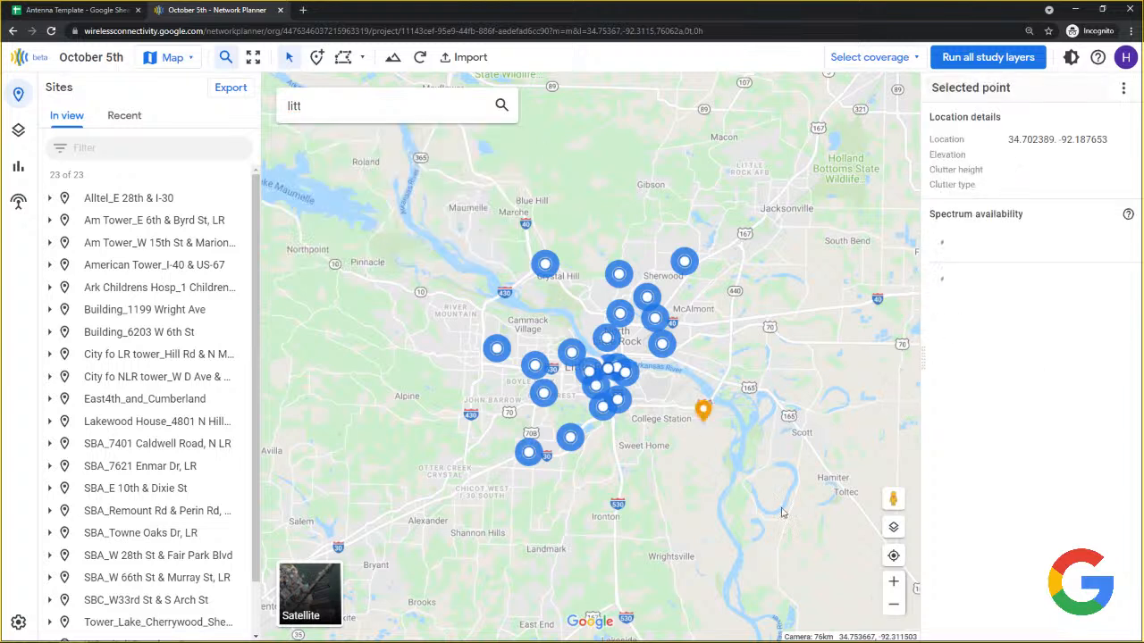
click(642, 486)
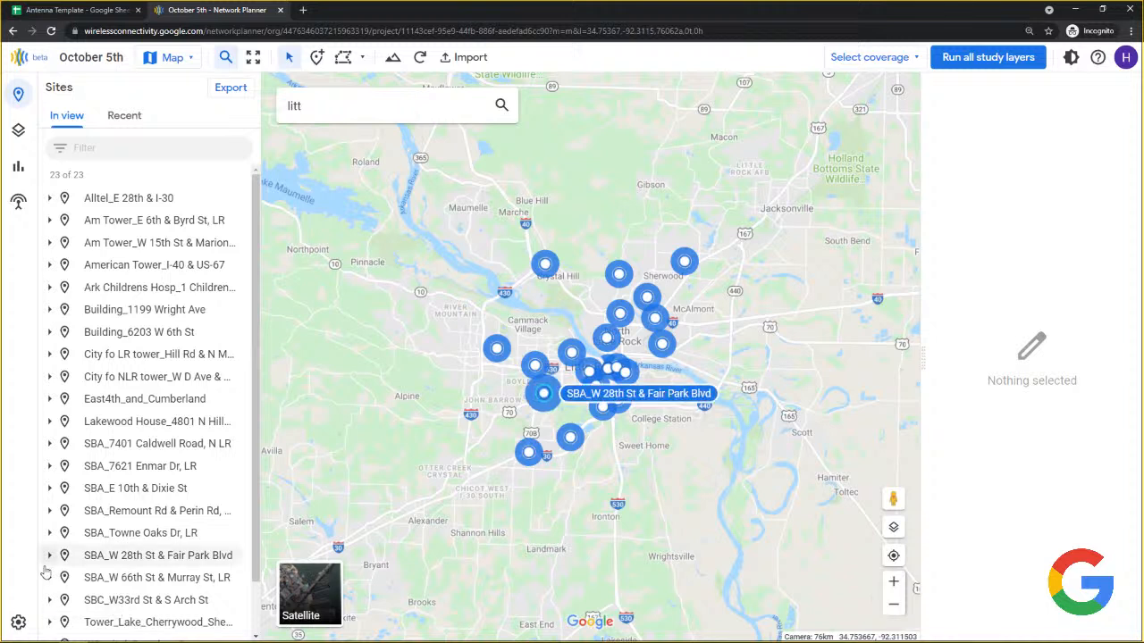
Show the October 5th settings, toggle the settings lock, and select the title and description.
click(18, 624)
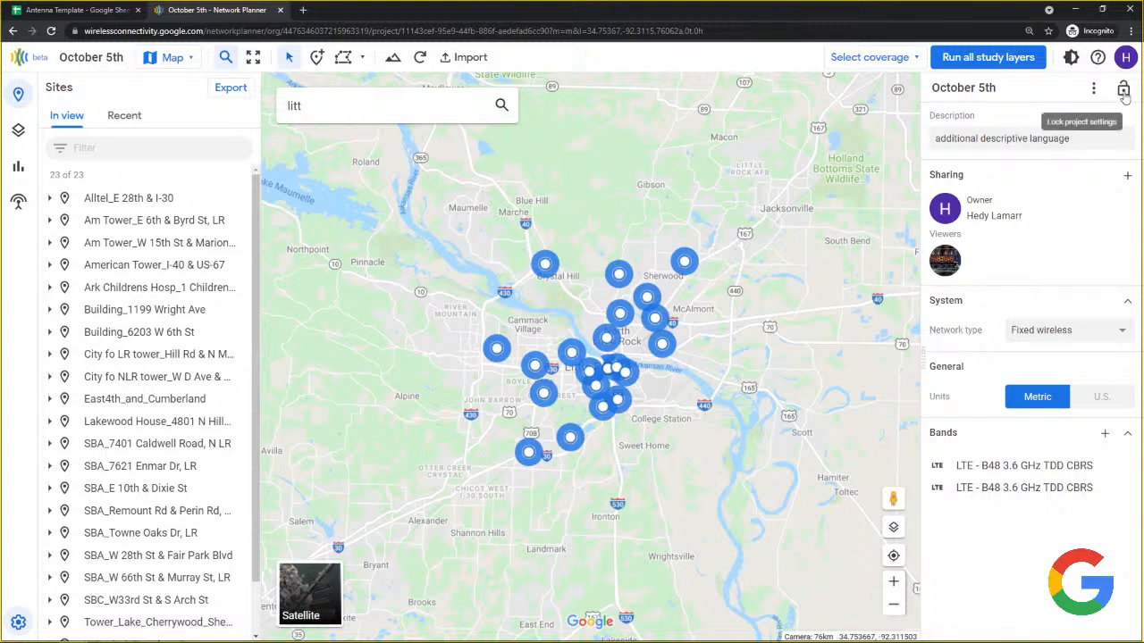
click(1123, 91)
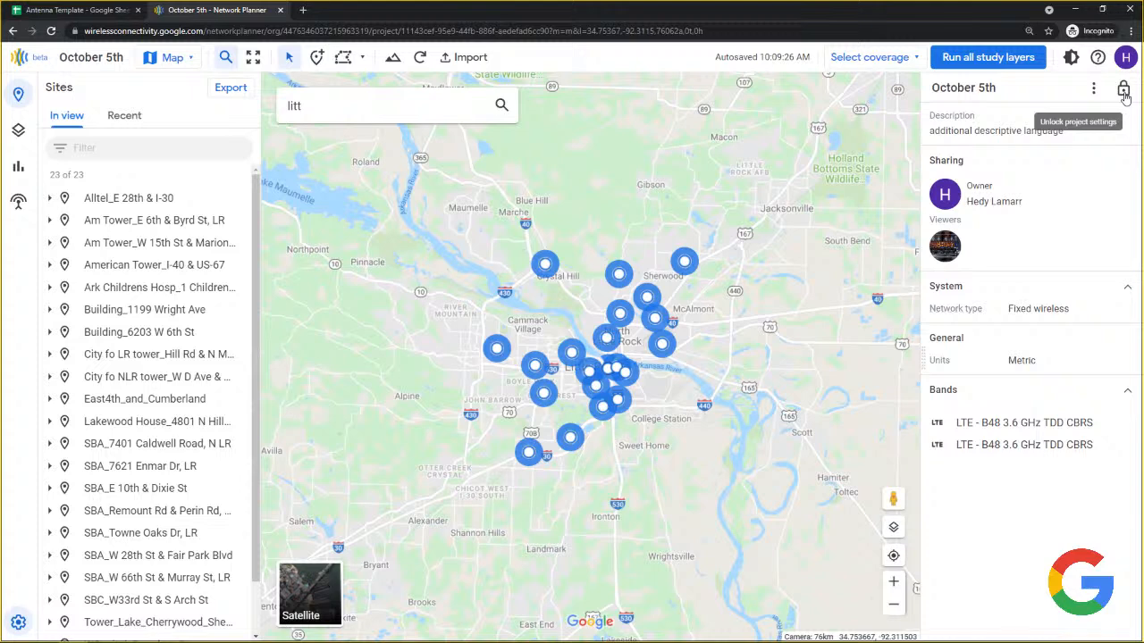
click(1123, 91)
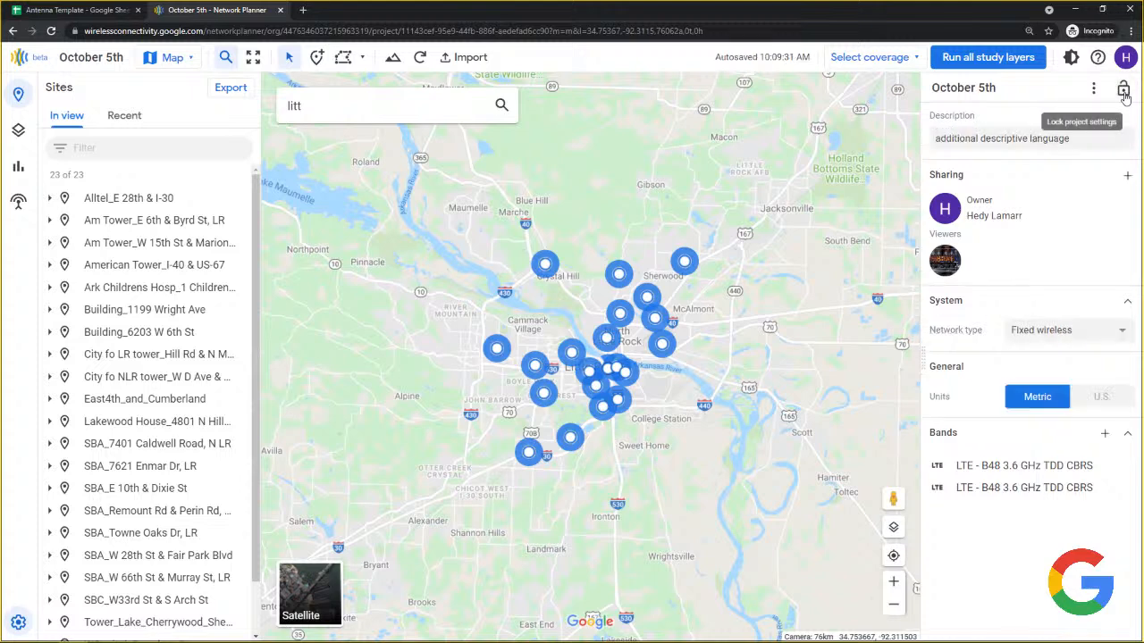
click(1122, 92)
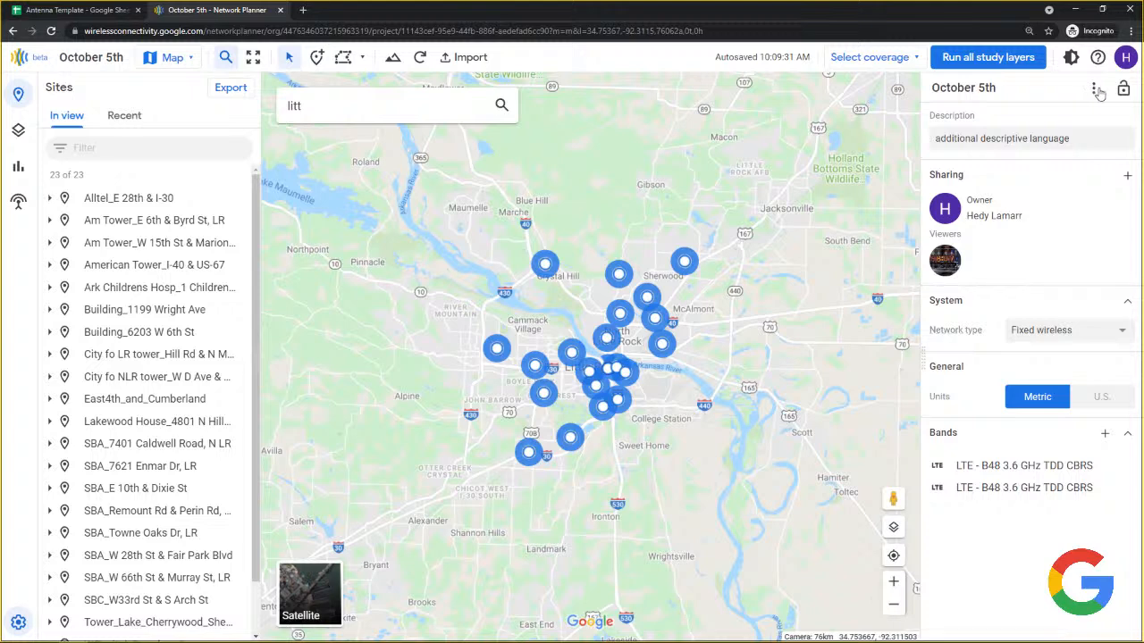
drag(998, 87, 929, 86)
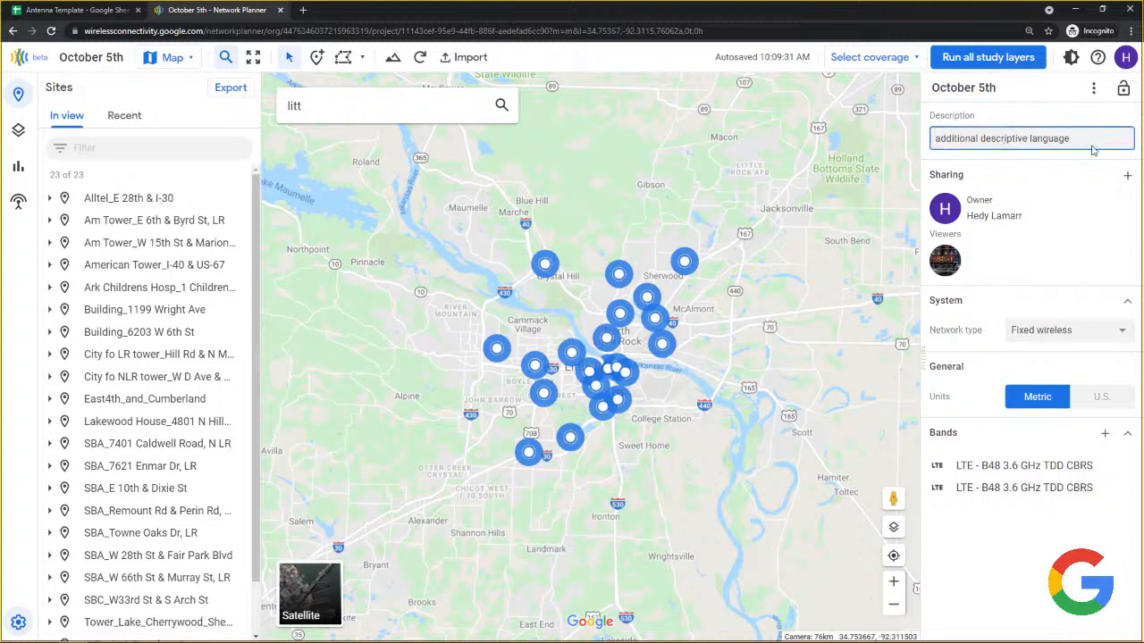
drag(1093, 148, 911, 173)
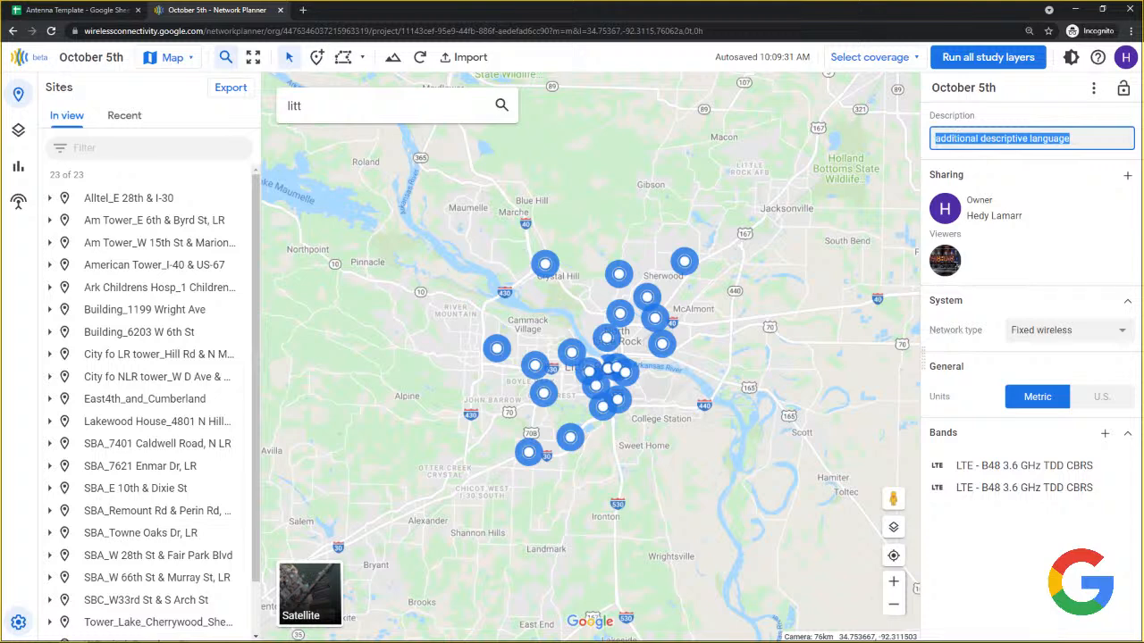
click(1037, 239)
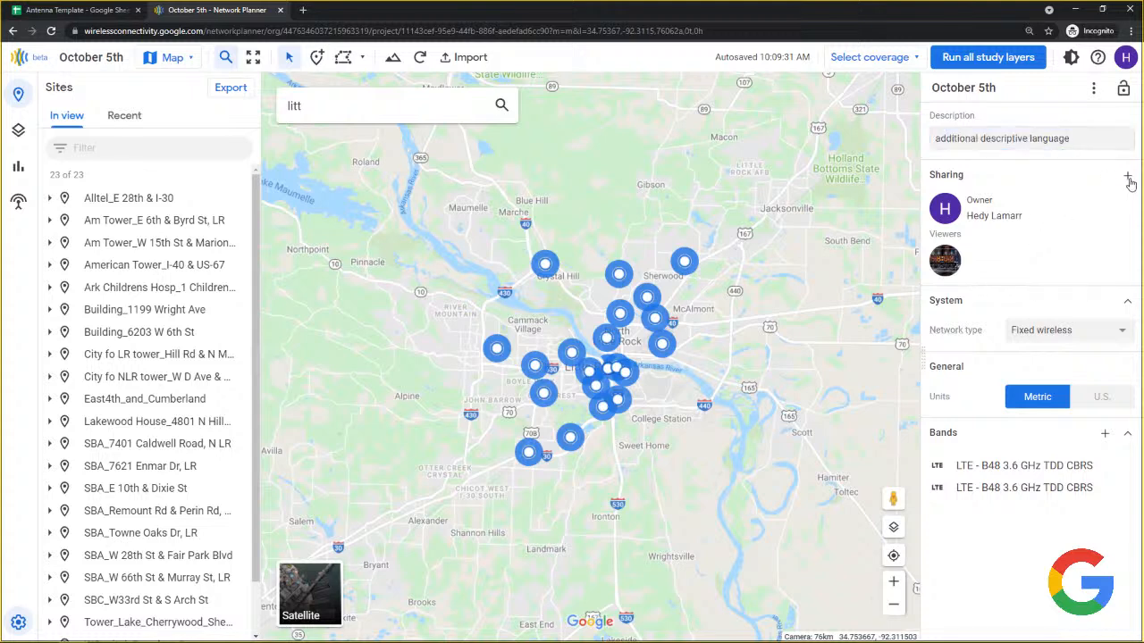
click(1129, 182)
click(992, 342)
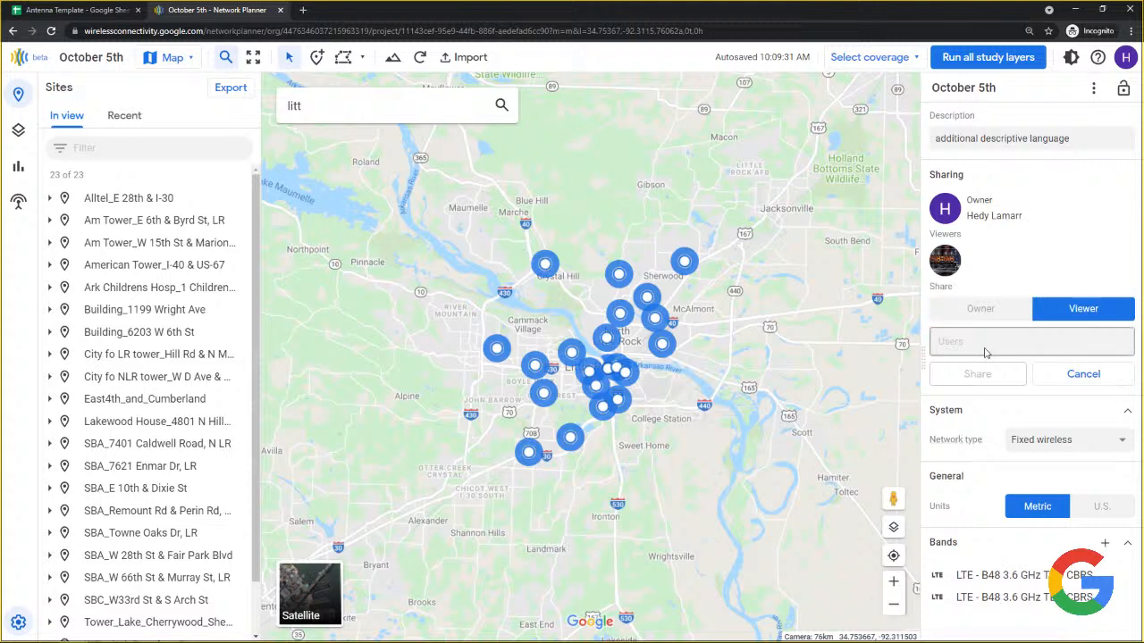
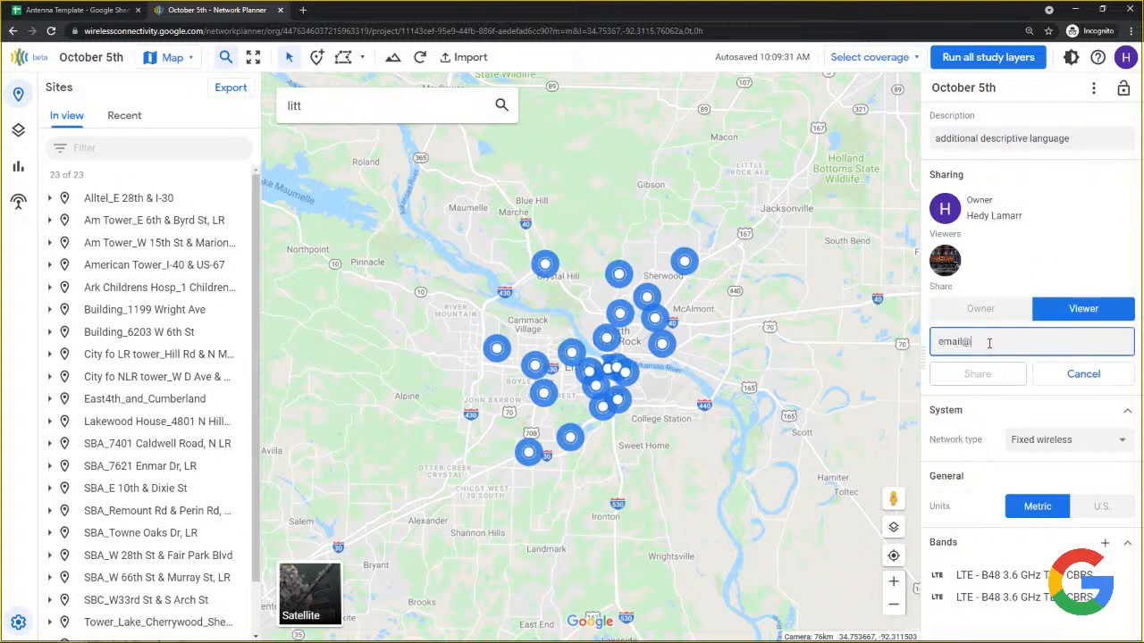
click(958, 305)
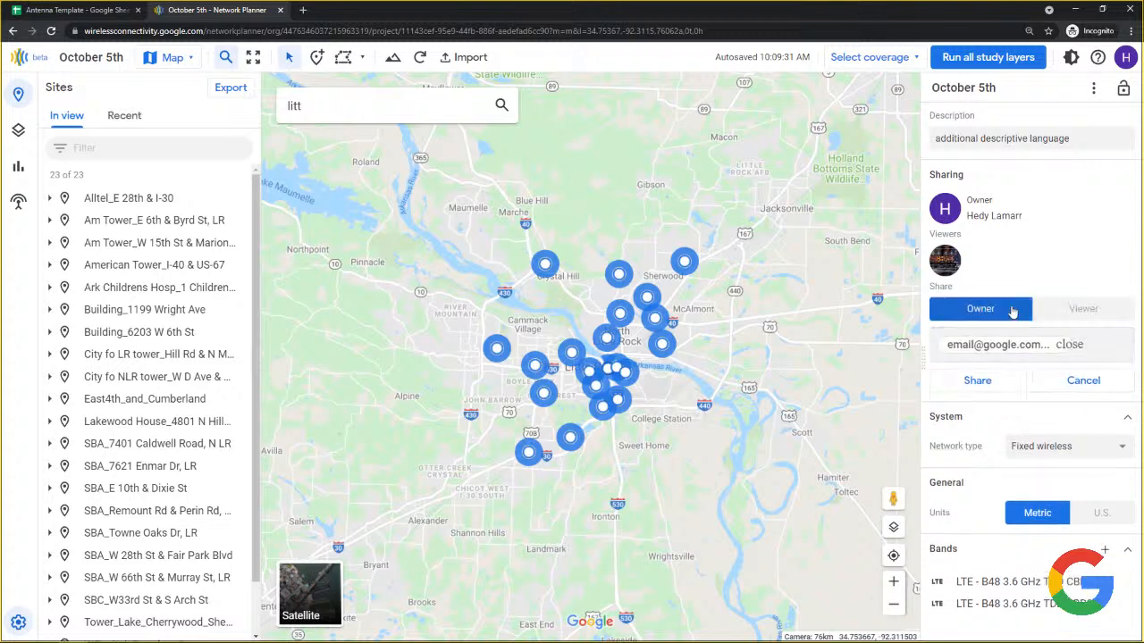
click(1080, 311)
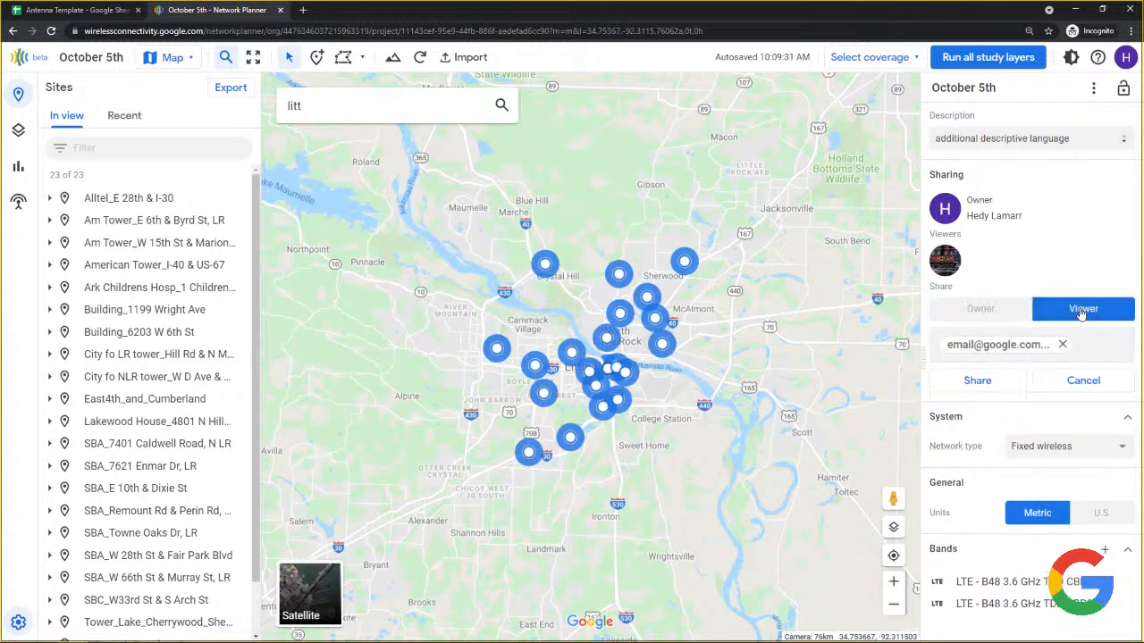
click(1019, 337)
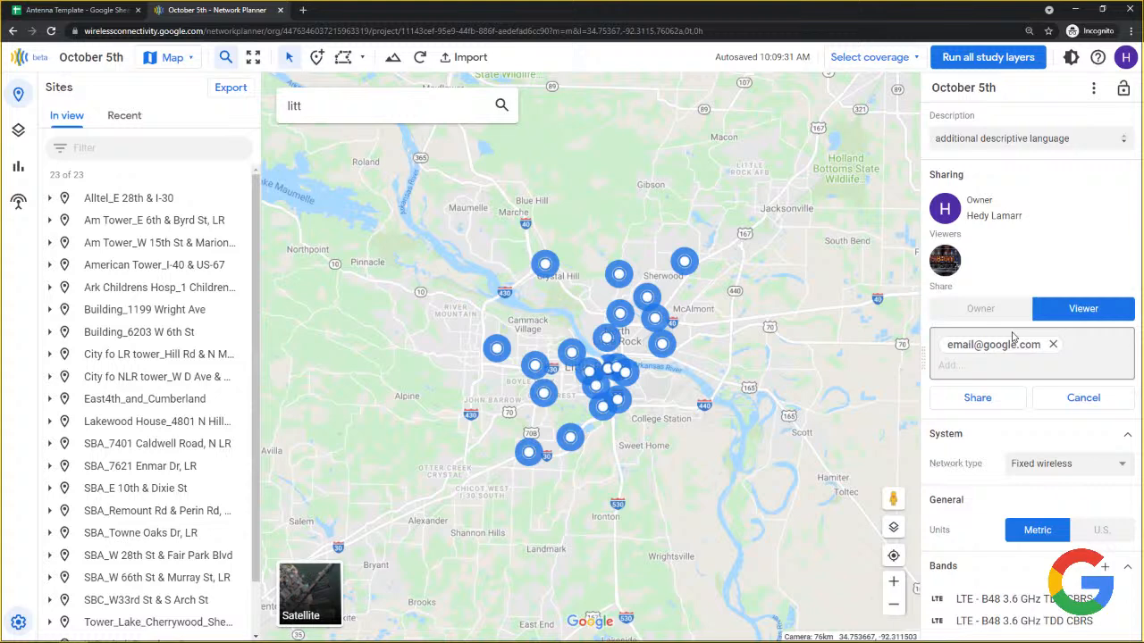
click(972, 309)
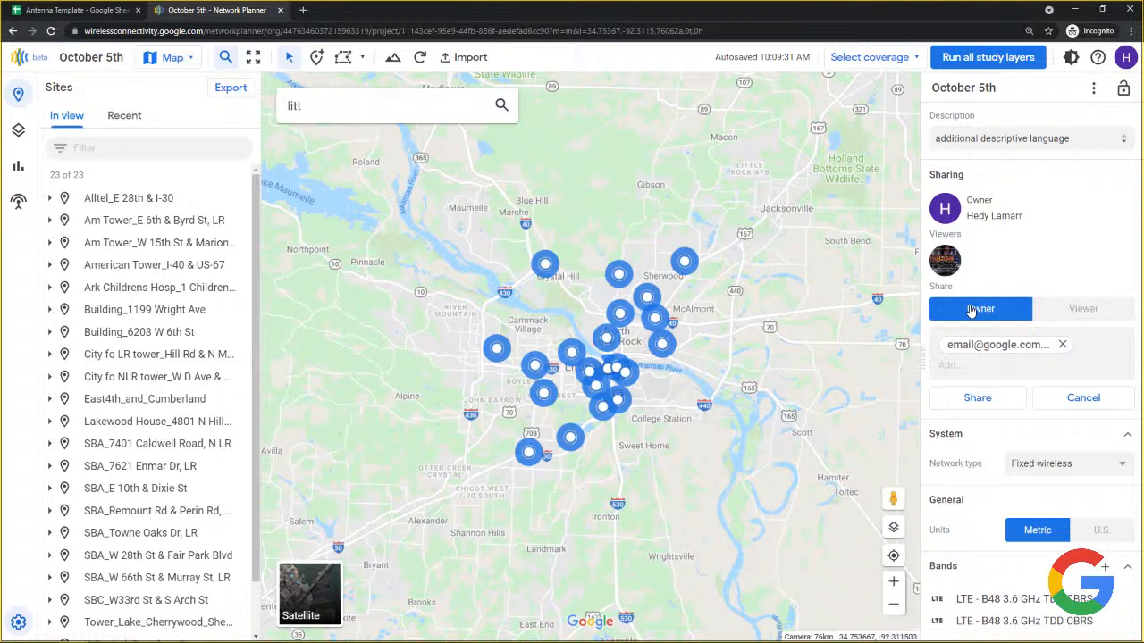
click(1084, 310)
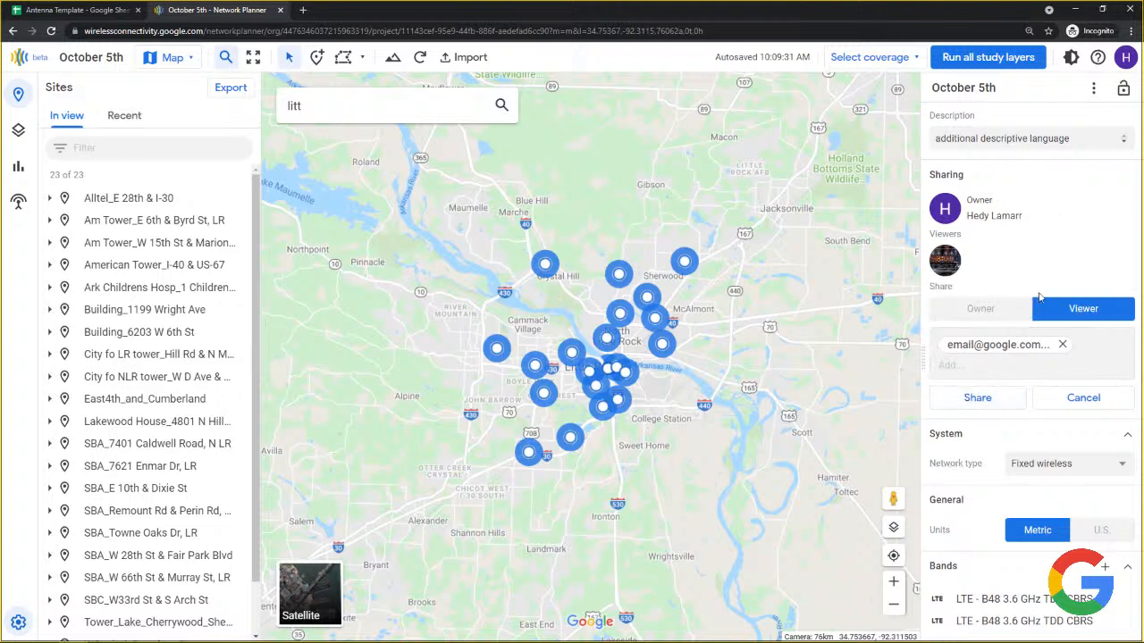
click(1059, 344)
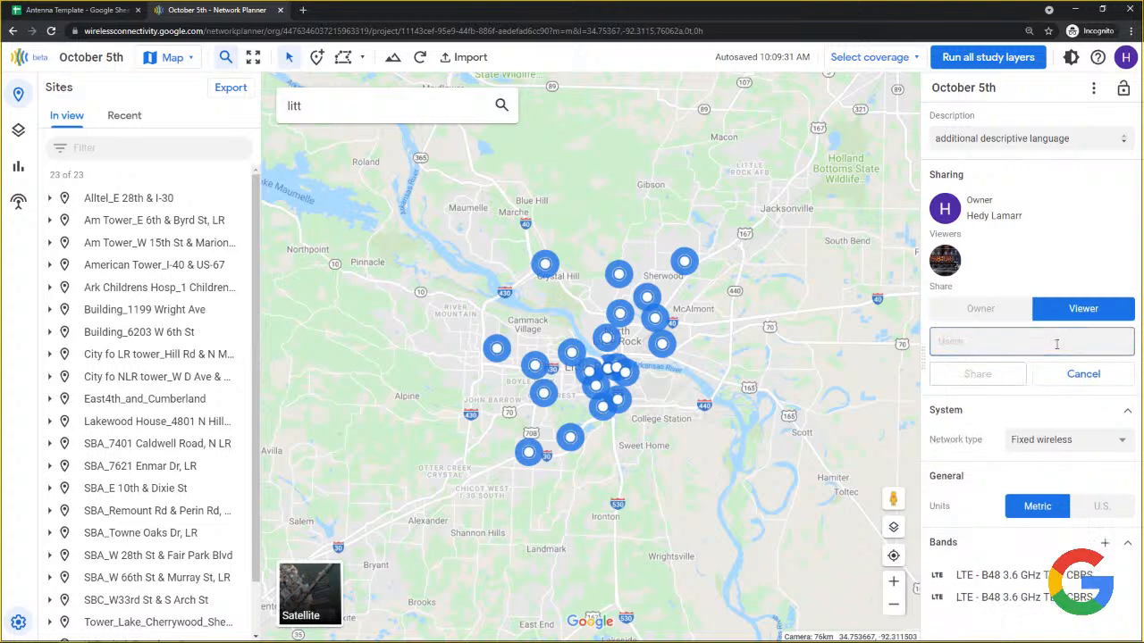
click(1085, 376)
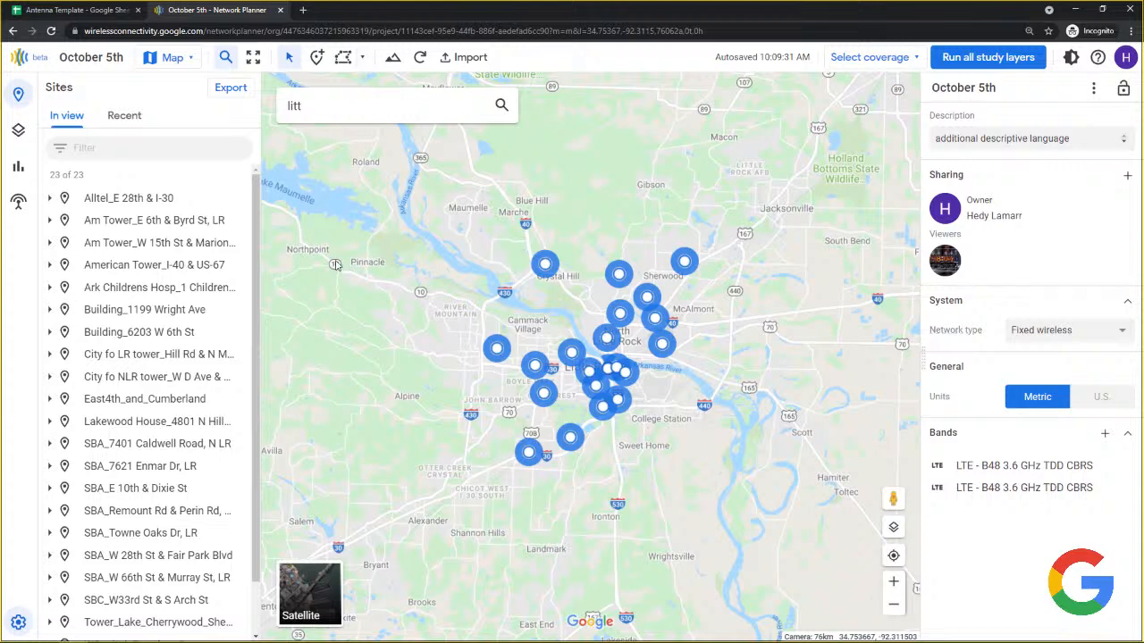
click(27, 59)
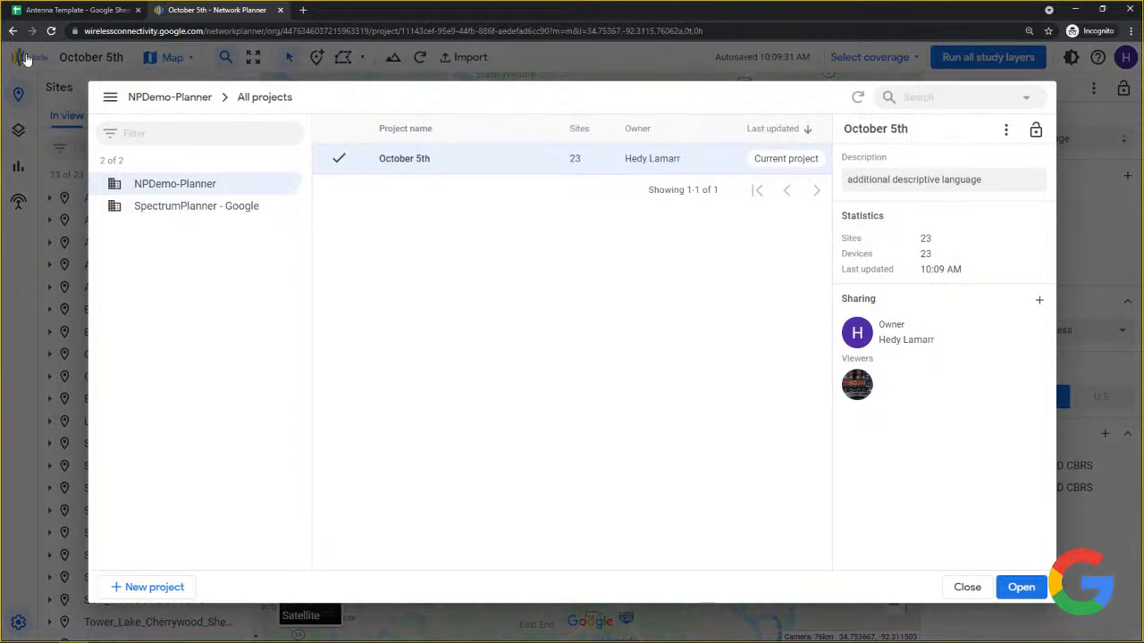
click(145, 136)
click(166, 213)
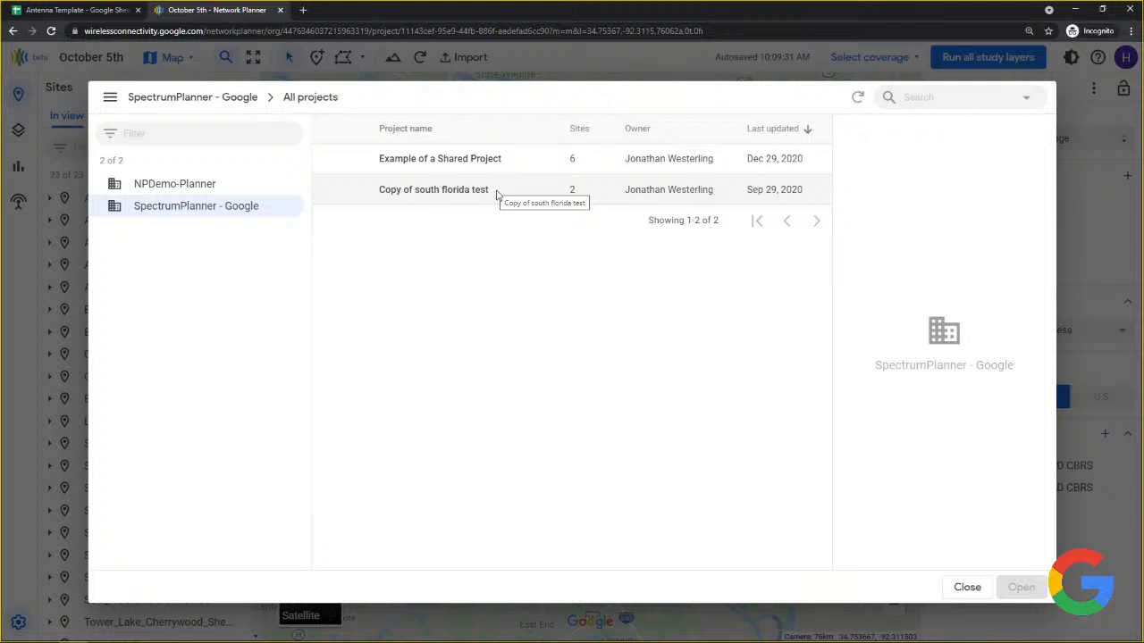
right_click(497, 195)
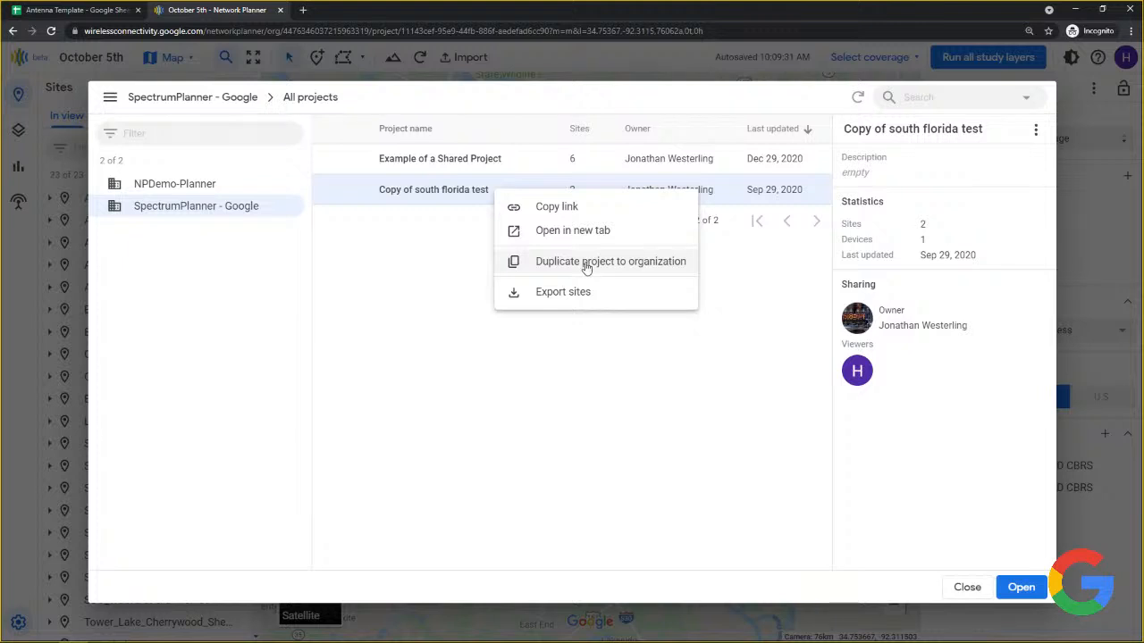
click(471, 267)
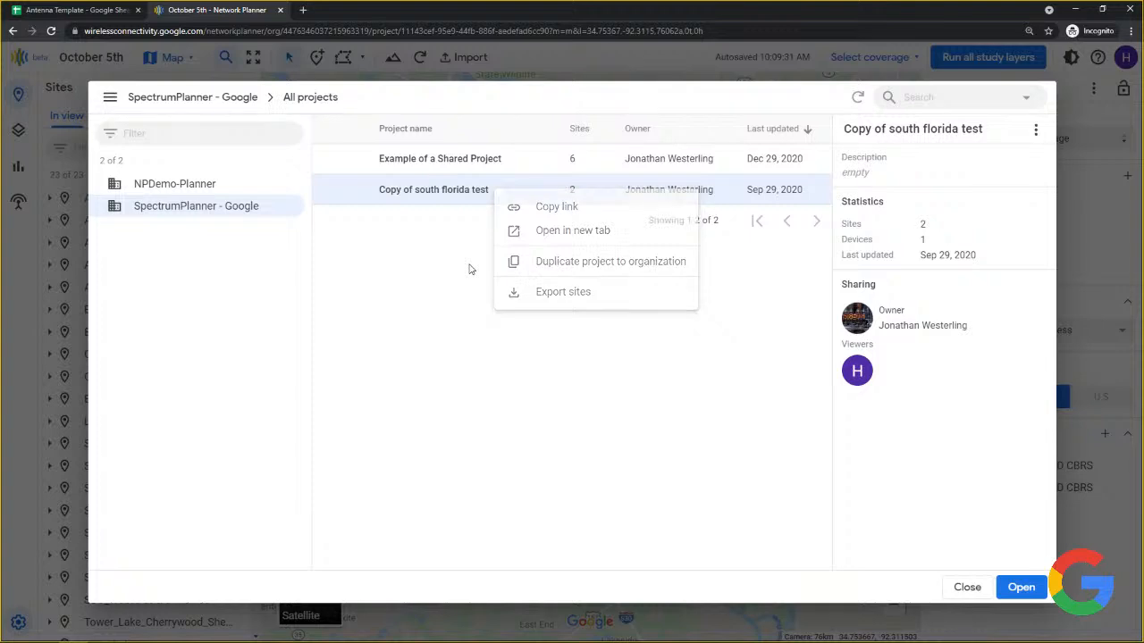
click(963, 587)
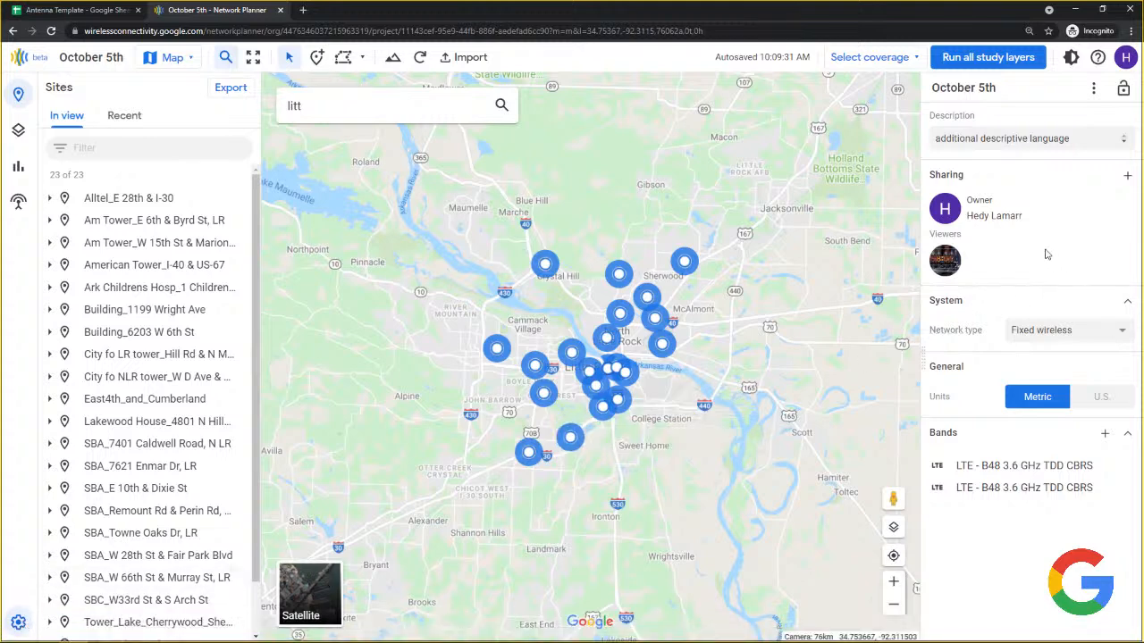
List the network type options: Fixed wireless, Mobility small cells and Mobility macro.
click(1079, 331)
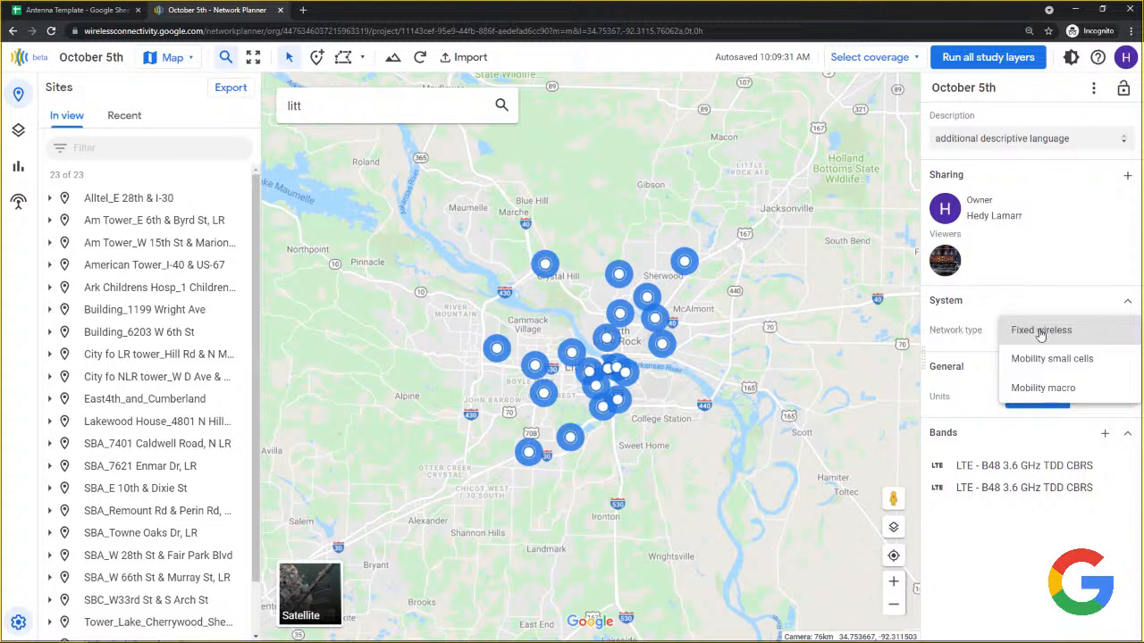
Keep the project's network type set to Fixed wireless.
click(1039, 331)
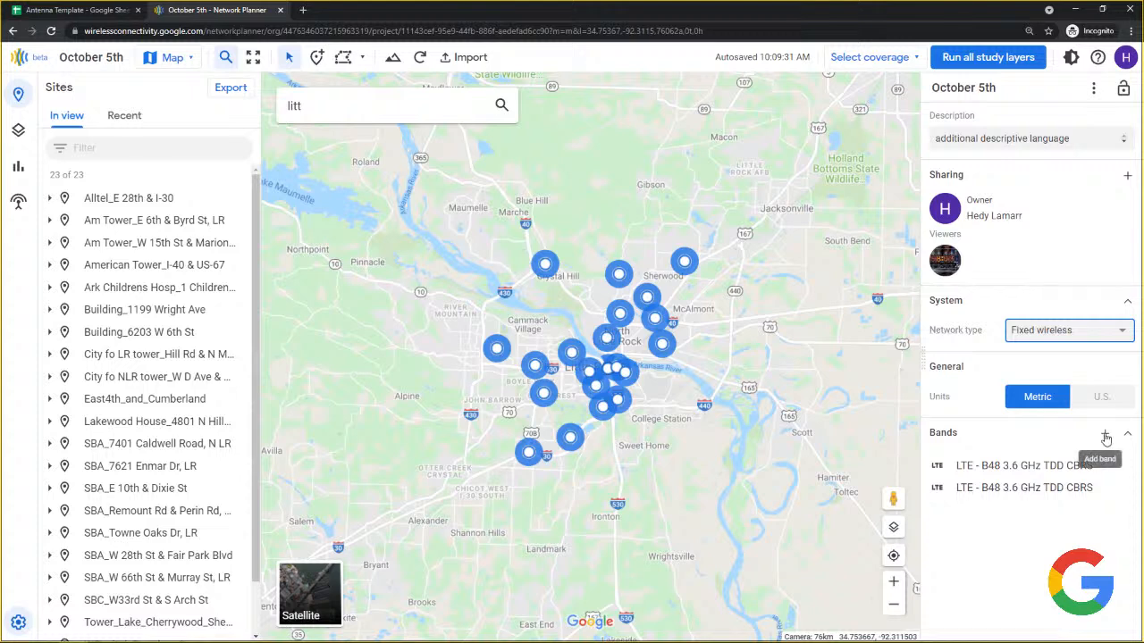
Open the first LTE - B48 band and switch its technology to Custom.
click(1015, 467)
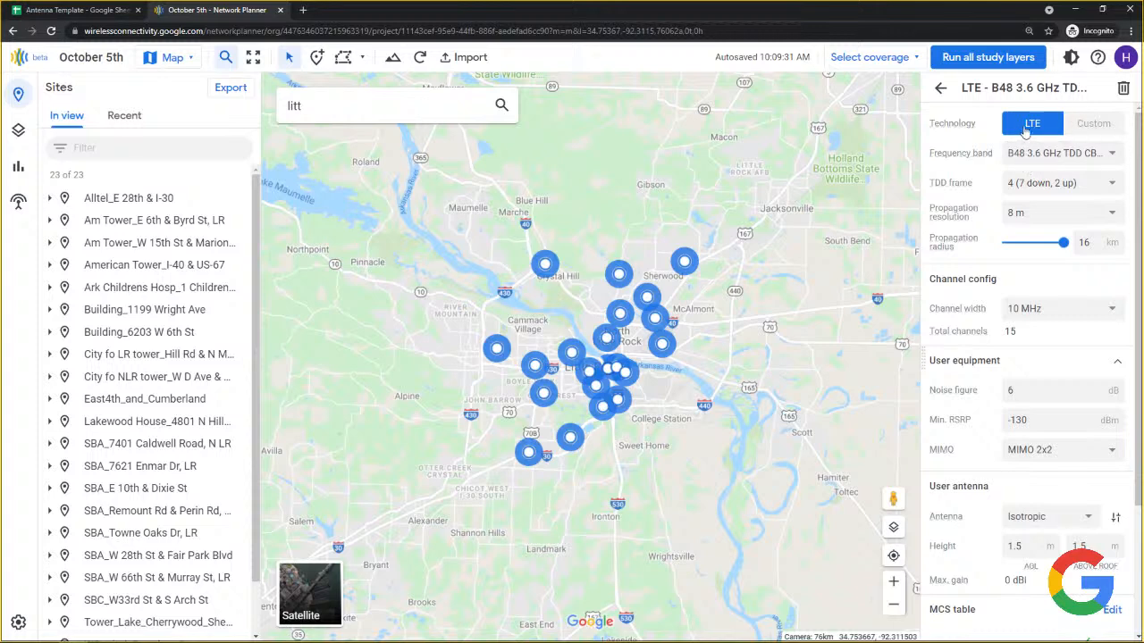
click(1098, 125)
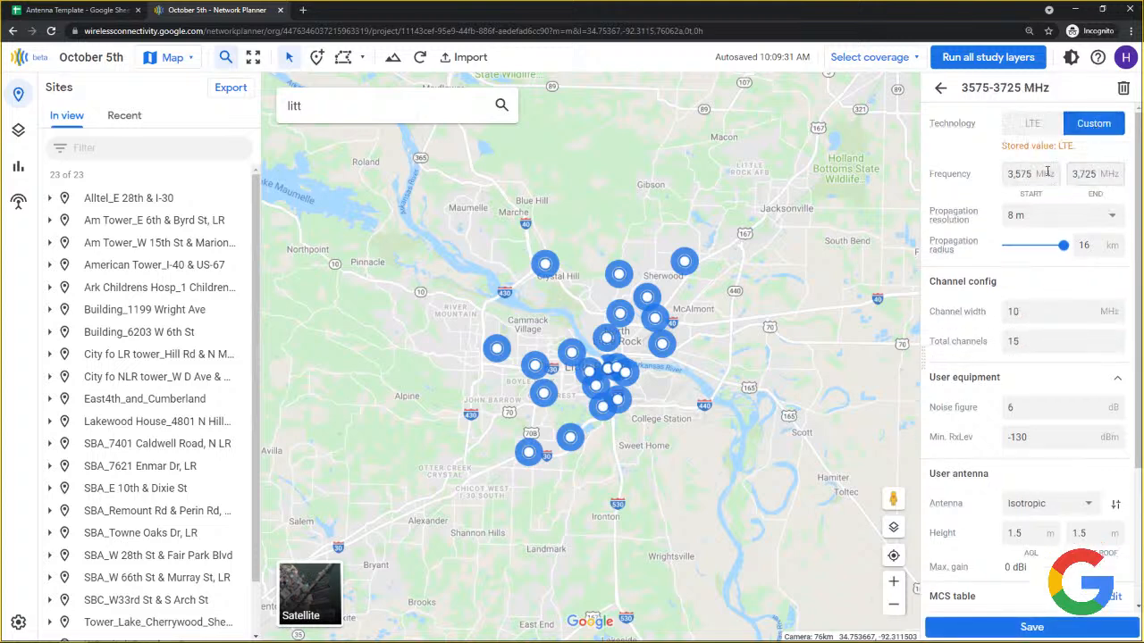
Try a custom frequency range of 3550–3560 MHz.
click(1016, 175)
double_click(1016, 174)
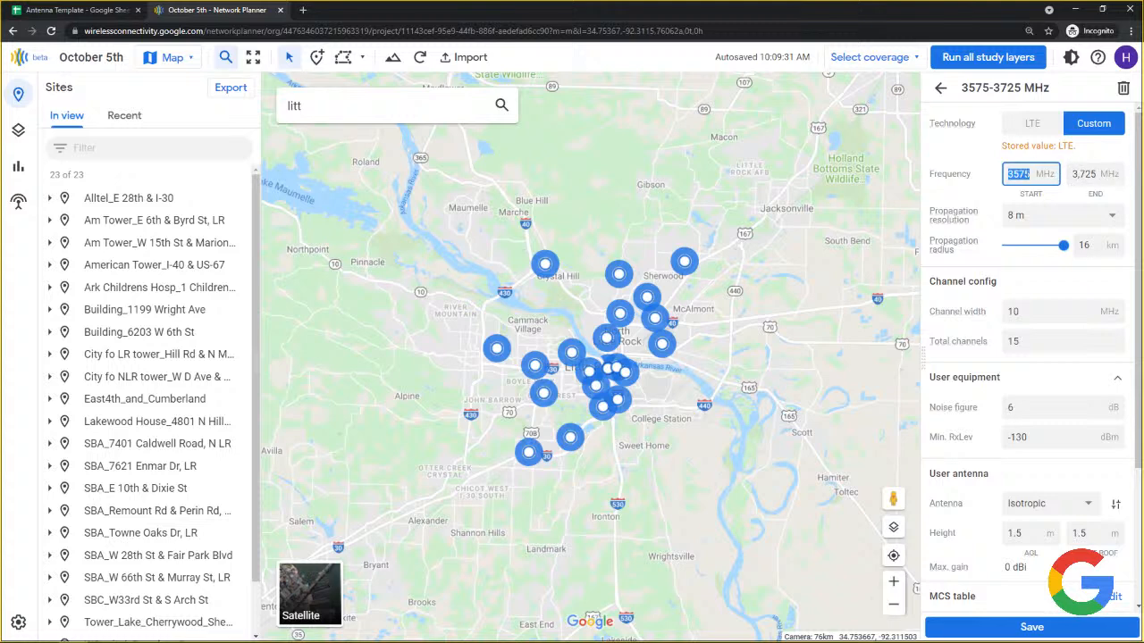
click(1031, 174)
key(BackSpace)
key(BackSpace)
text(50)
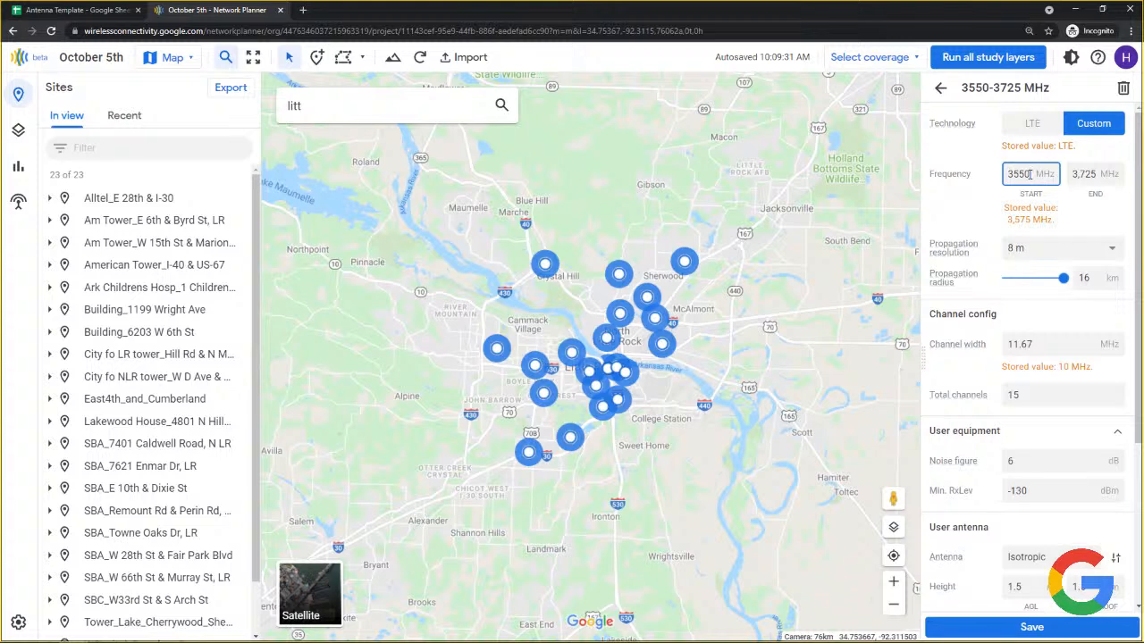
click(1104, 173)
double_click(1104, 171)
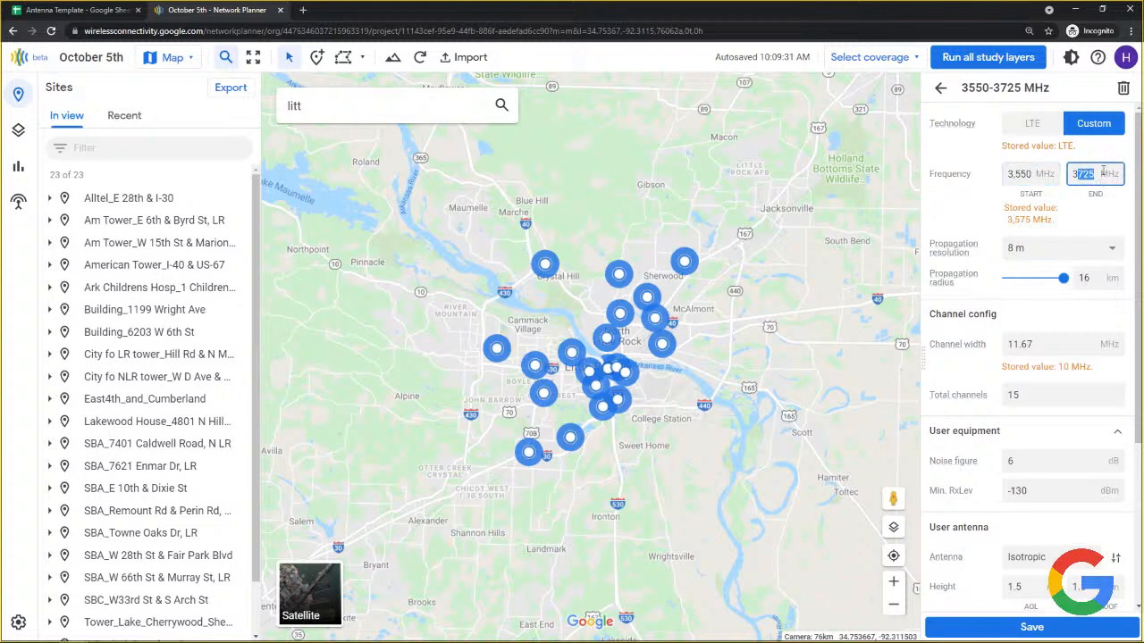
text(3560)
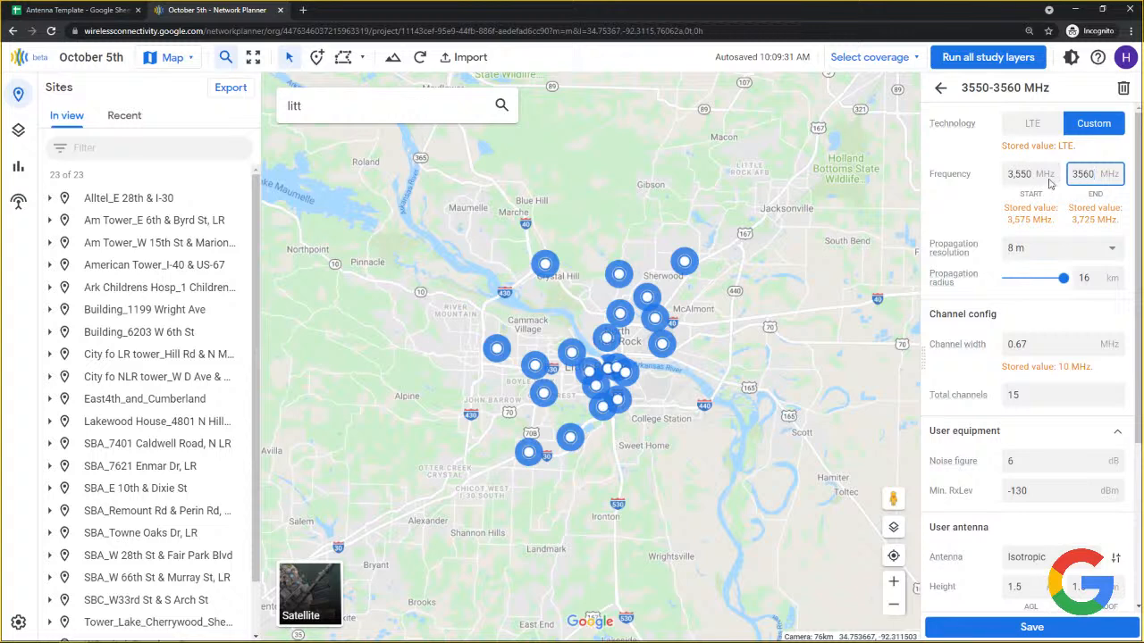
Set the custom frequency range to 5,800–5,900 MHz.
click(1032, 173)
drag(1032, 174, 1006, 178)
text(5)
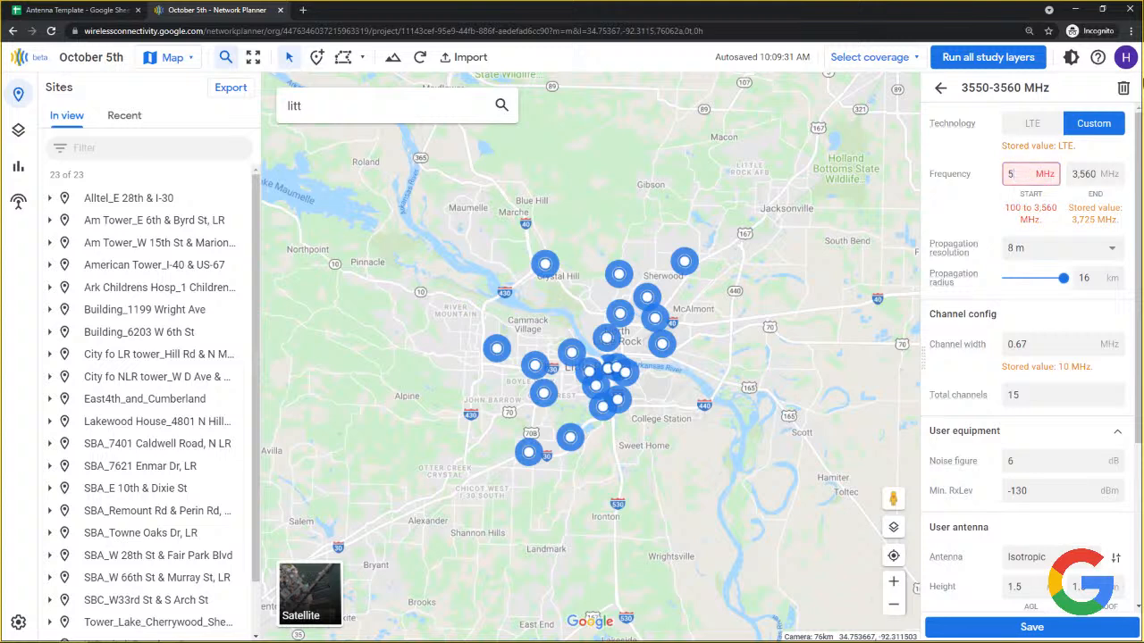
text(800)
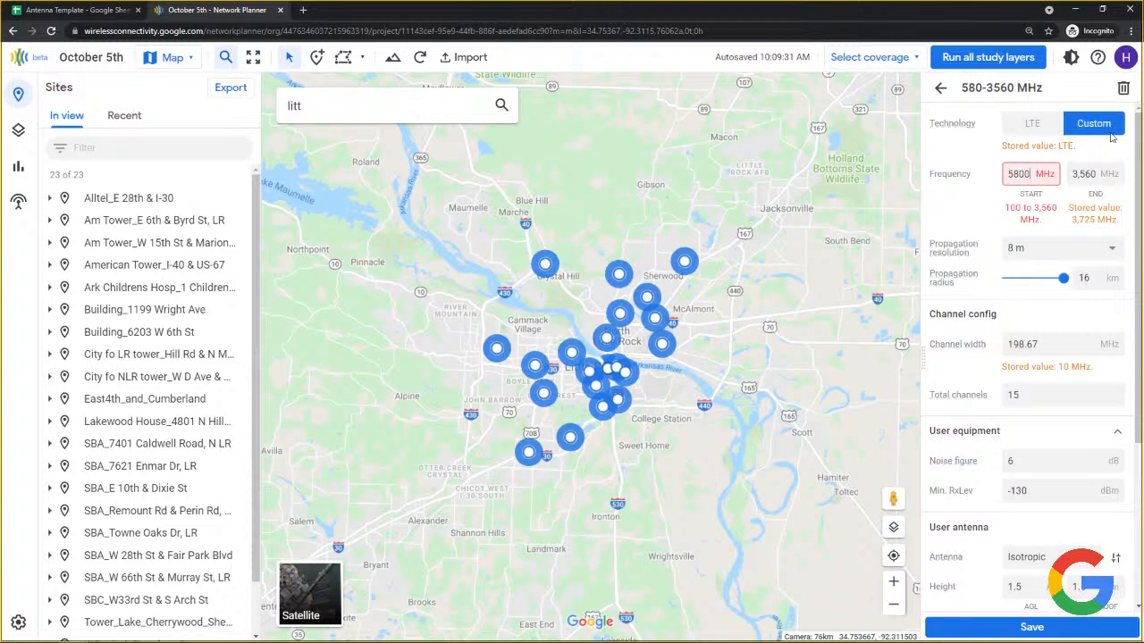
click(1094, 173)
drag(1094, 173, 1067, 175)
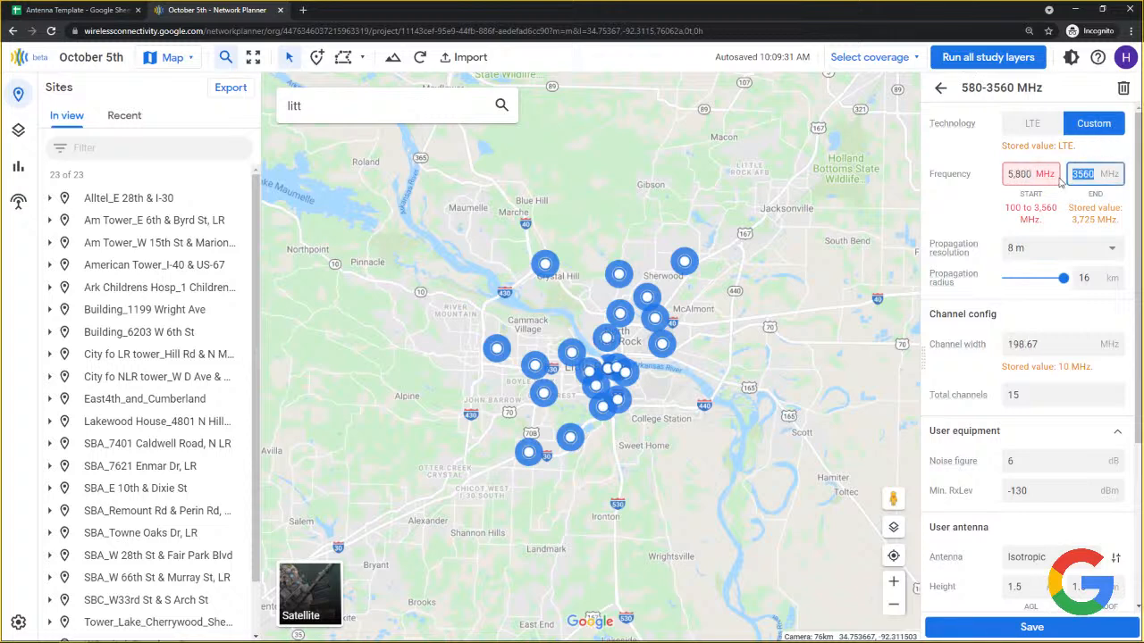
text(5)
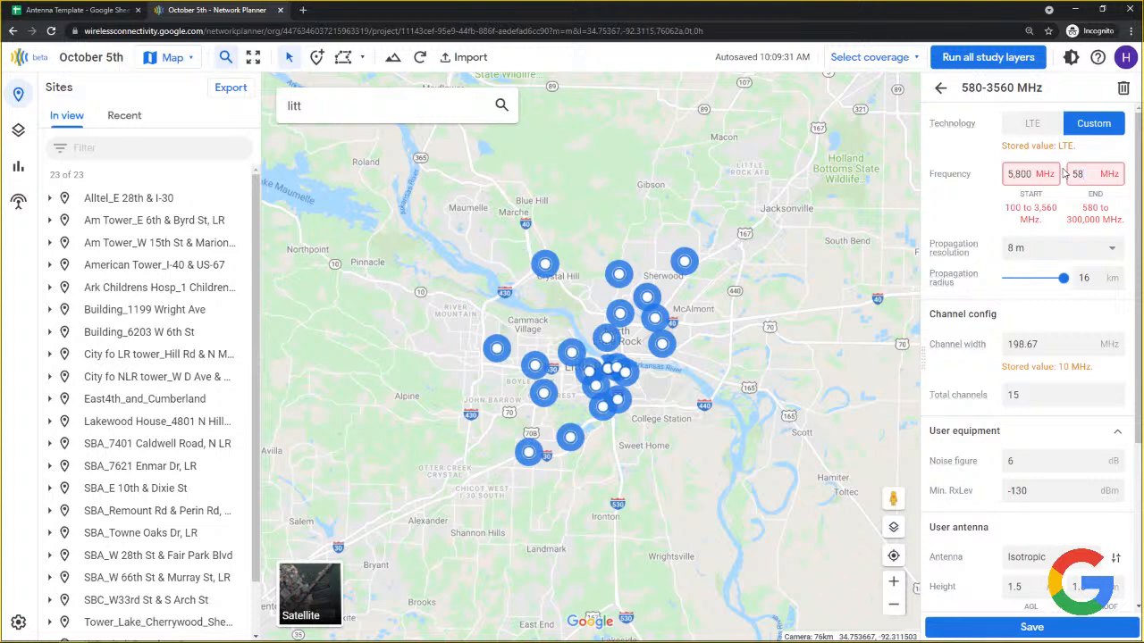
text(900)
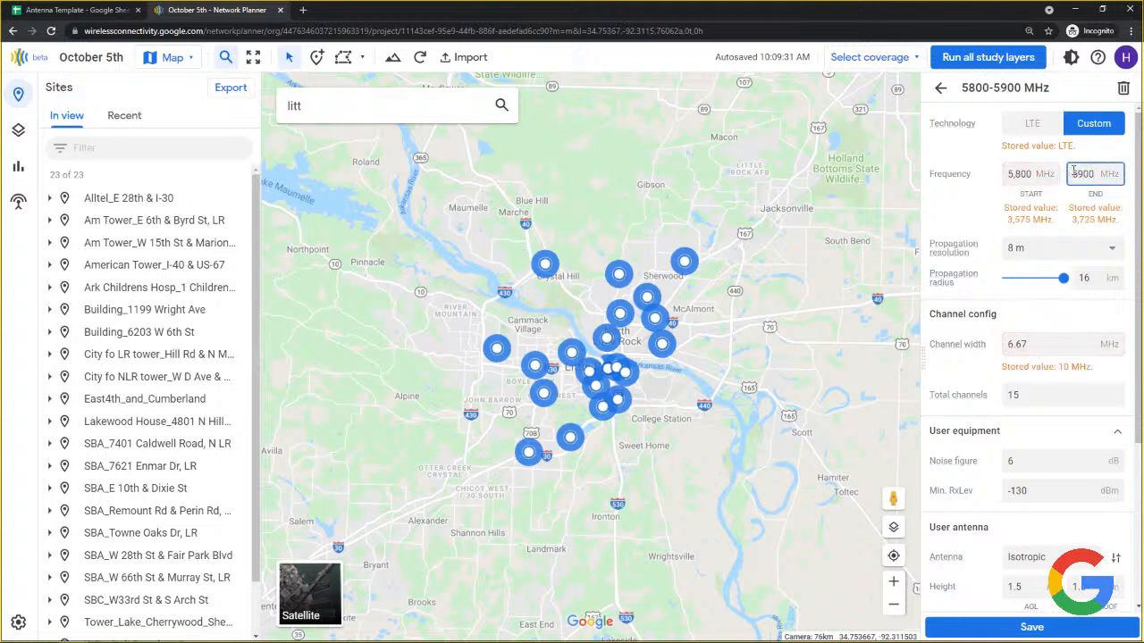
click(979, 192)
Return the band to LTE B48 3.6 GHz TDD CBRS with TDD frame 4 (7 down, 2 up).
click(1032, 126)
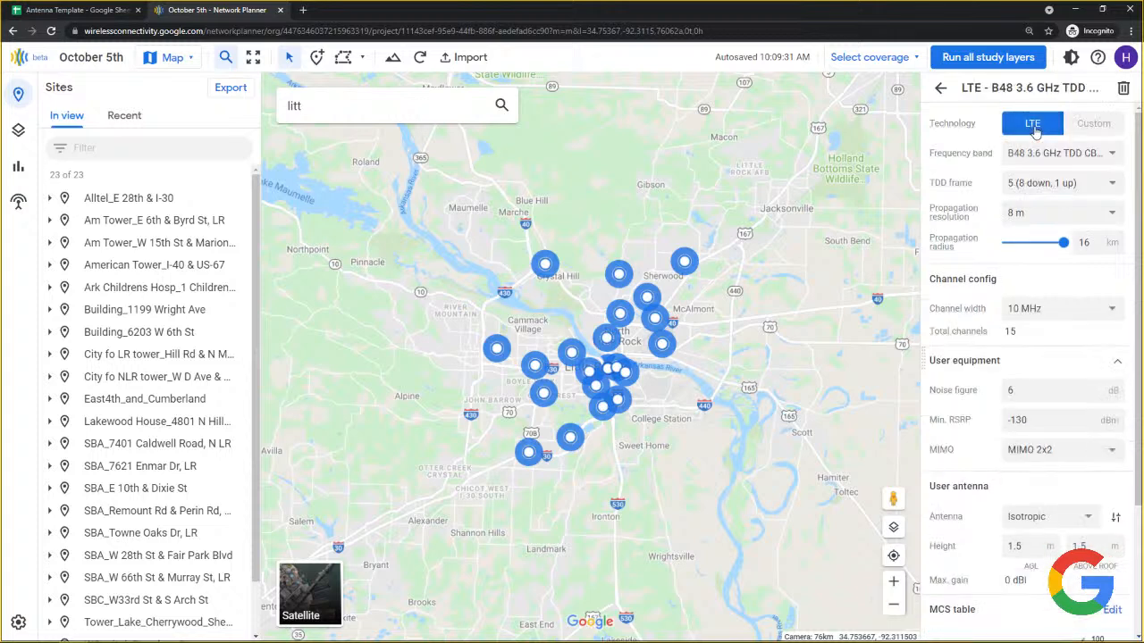
click(1075, 155)
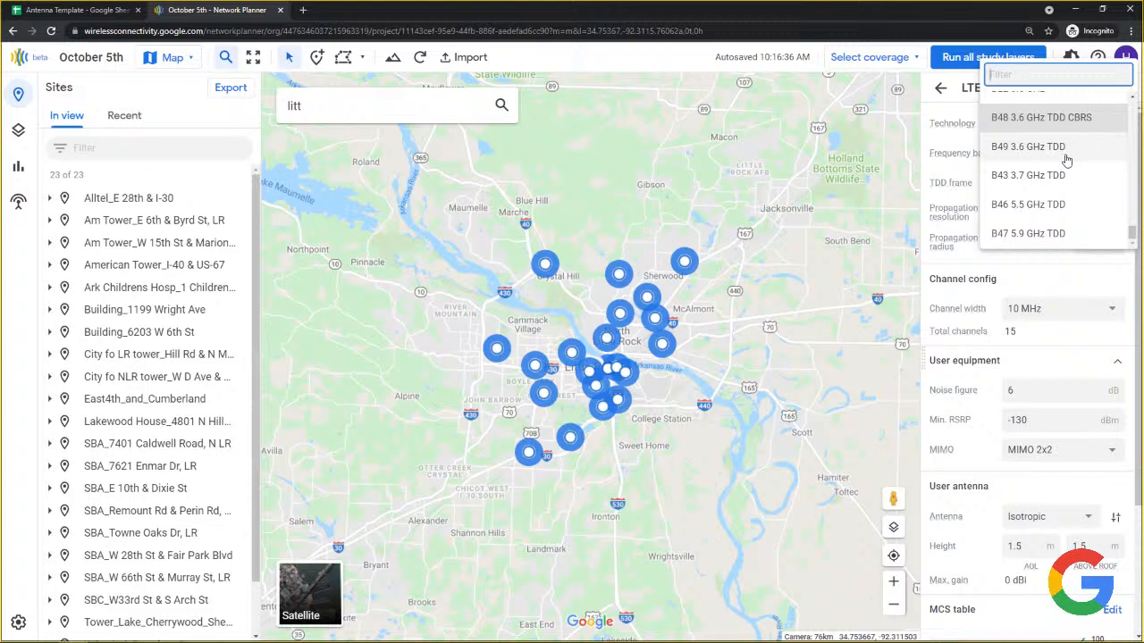
scroll(1064, 157, up, 8)
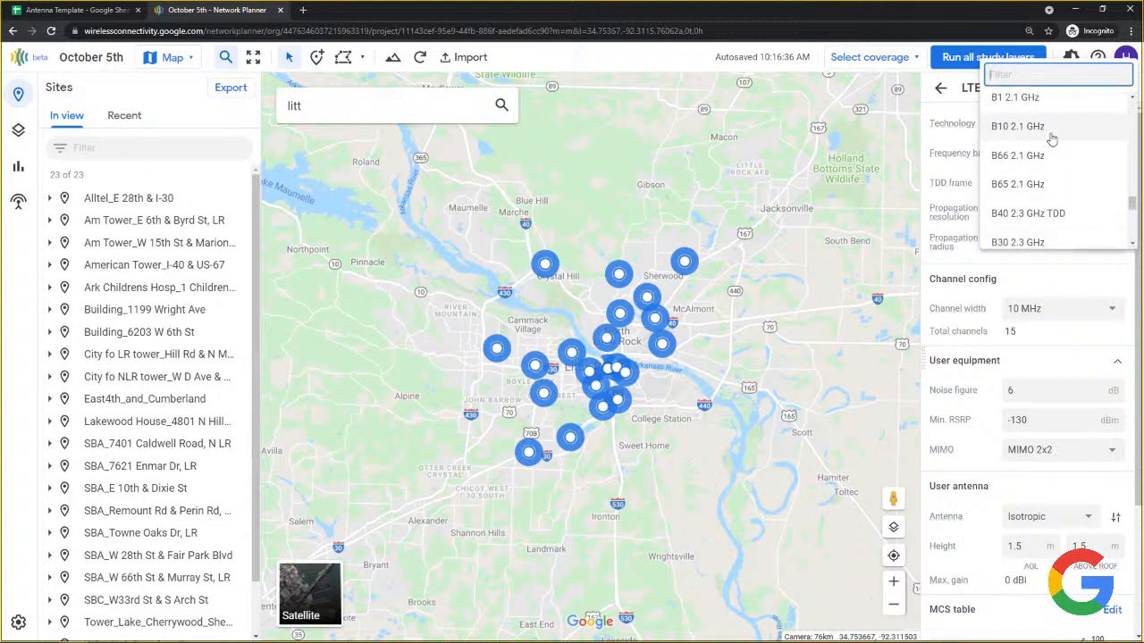
scroll(1052, 138, down, 5)
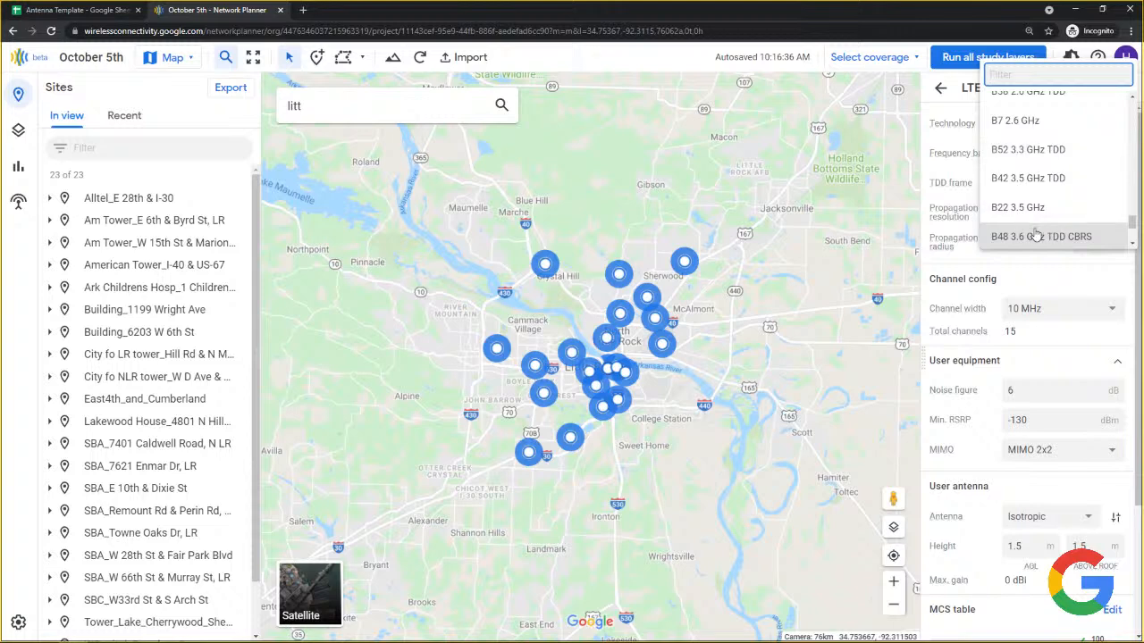
click(1083, 239)
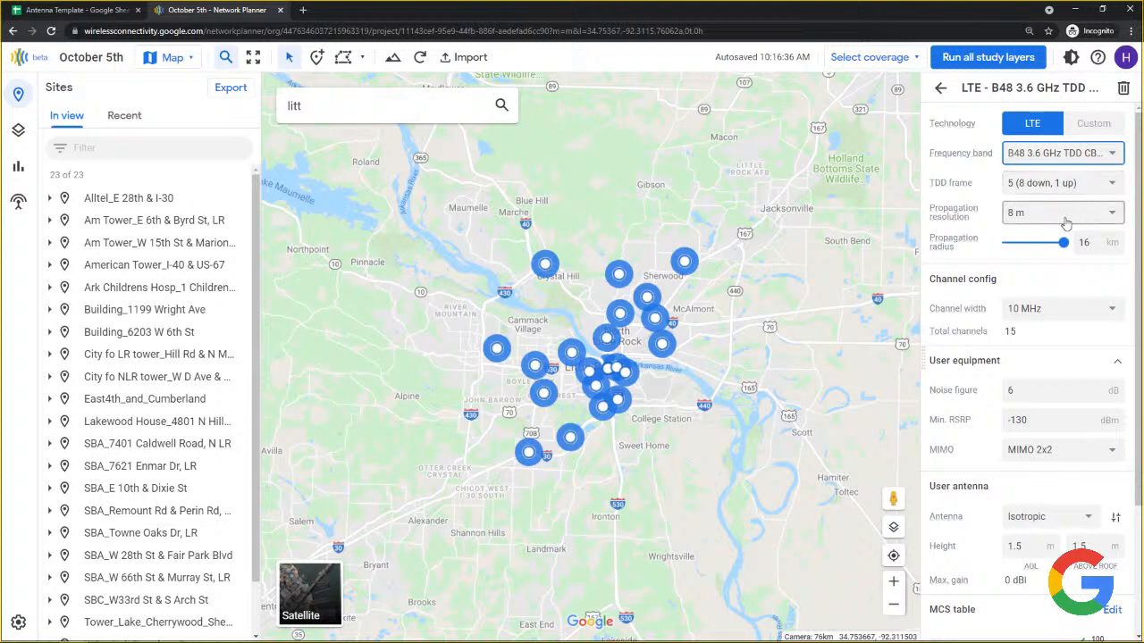
click(1061, 156)
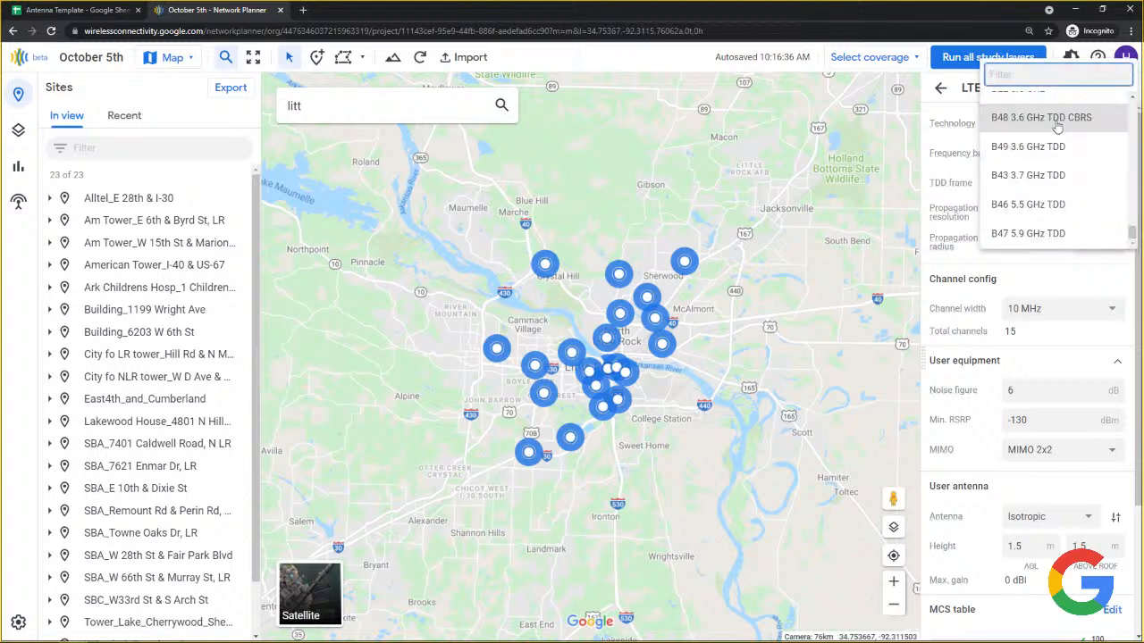
click(1058, 119)
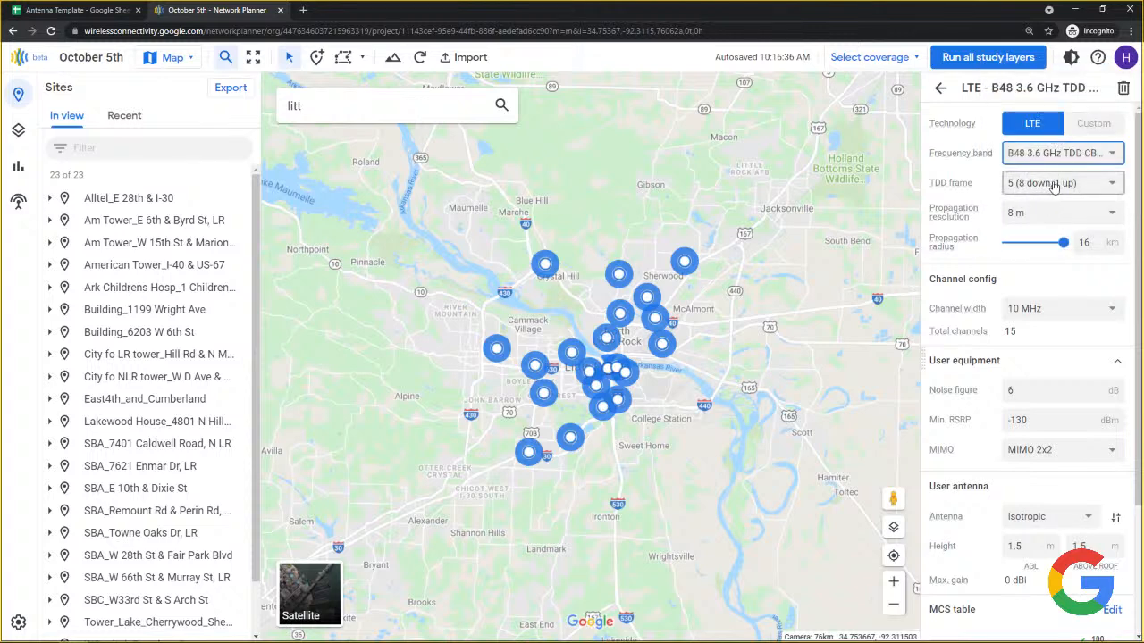
click(1056, 184)
click(1062, 299)
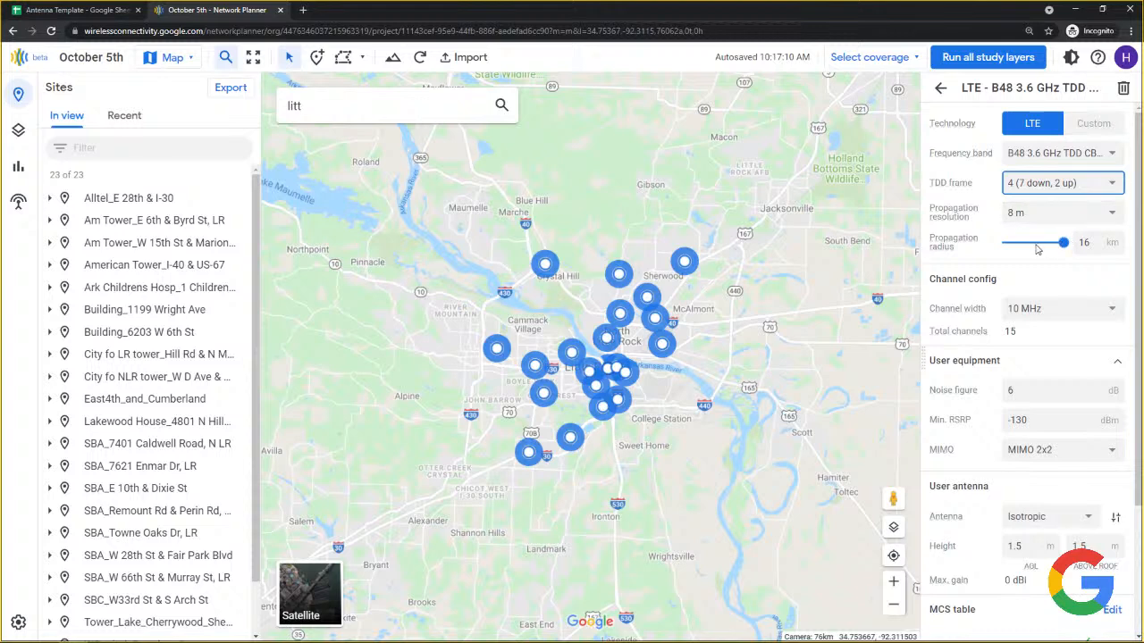
Leave the 16 km propagation radius unchanged and list resolution options from 1 m to 64 m.
double_click(1082, 245)
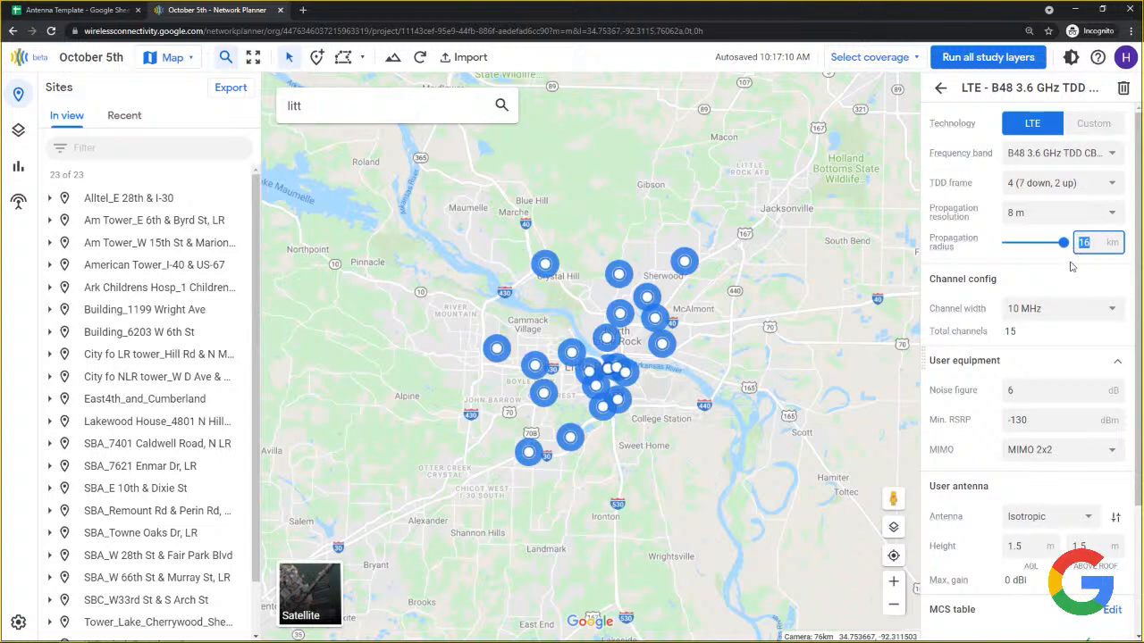
click(1074, 266)
click(1049, 219)
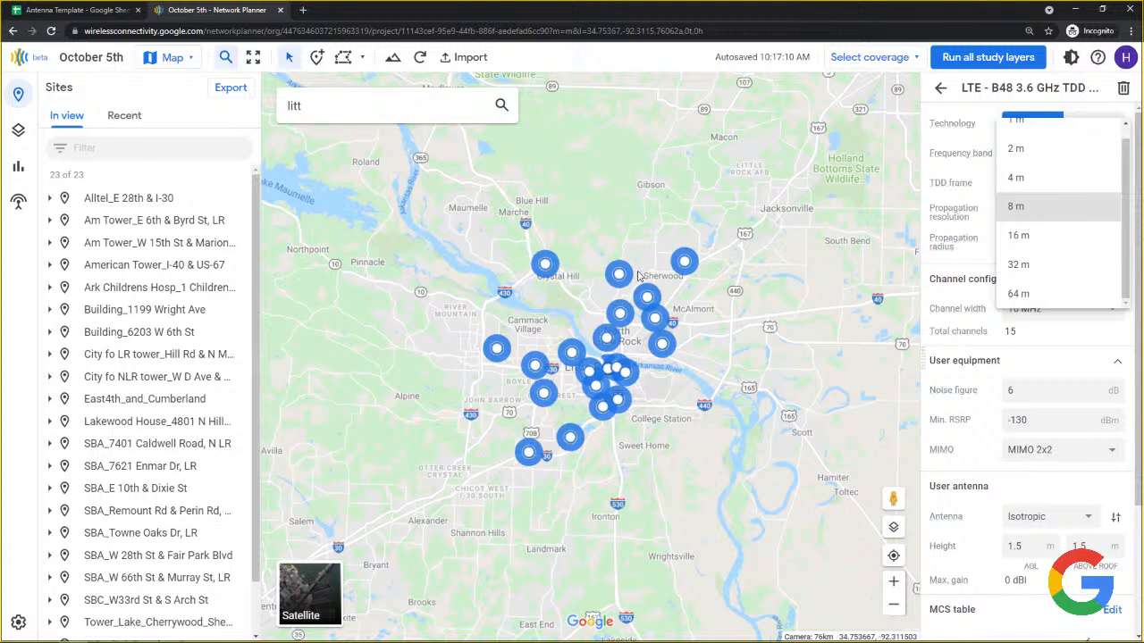
Try propagation resolution options, setting 1 m, and select the propagation radius value.
click(1024, 209)
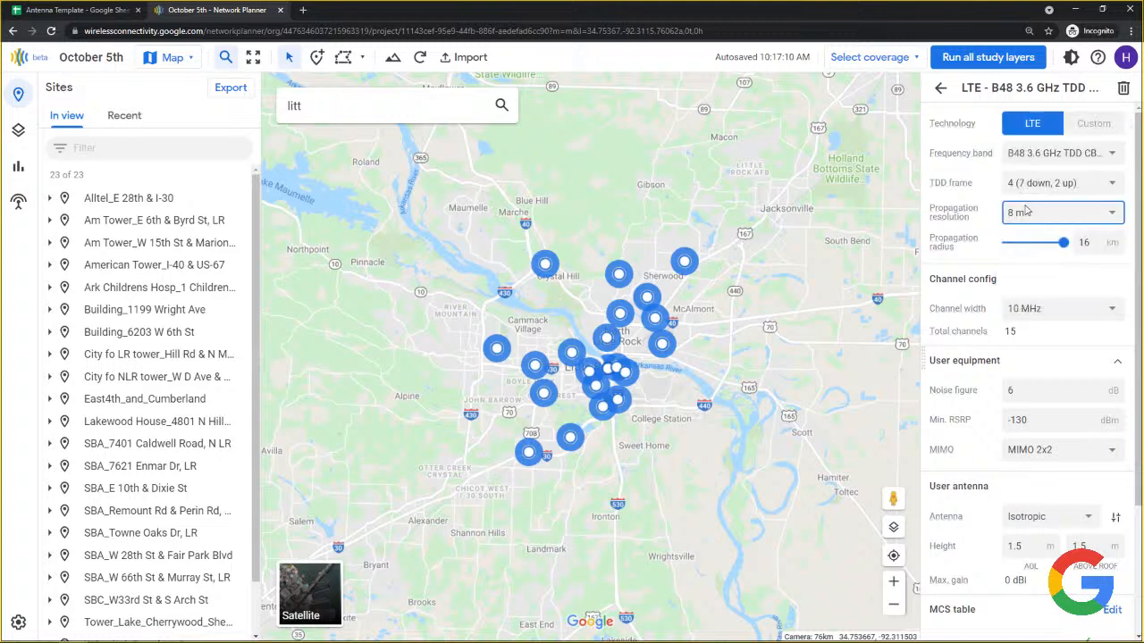
click(1022, 212)
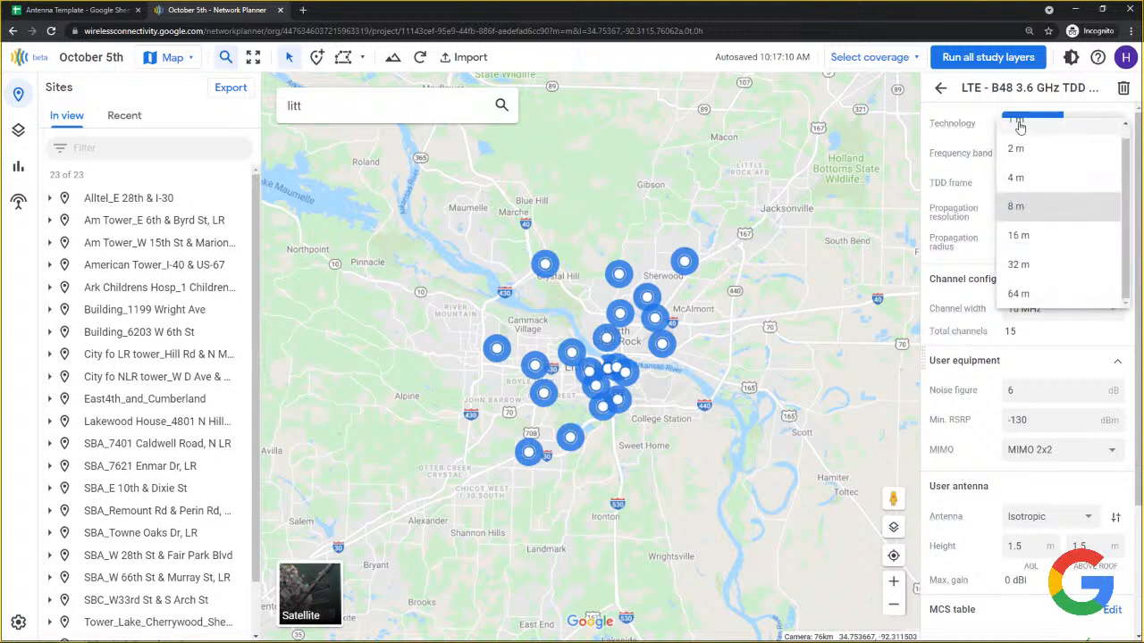
click(1021, 207)
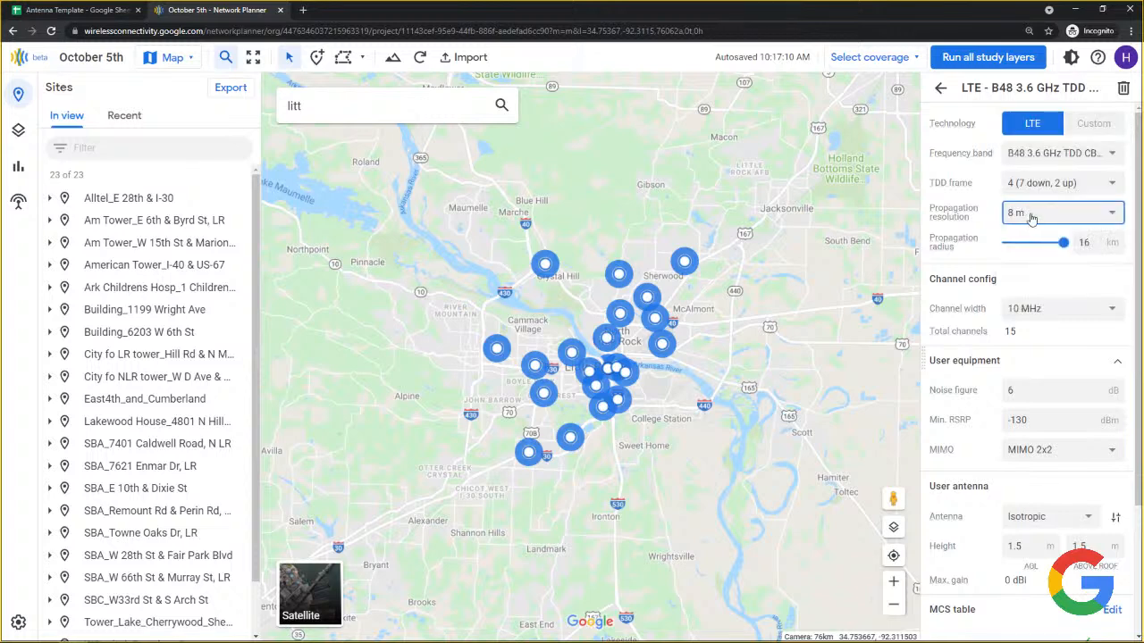
mouse_move(947, 249)
drag(1092, 244, 1079, 249)
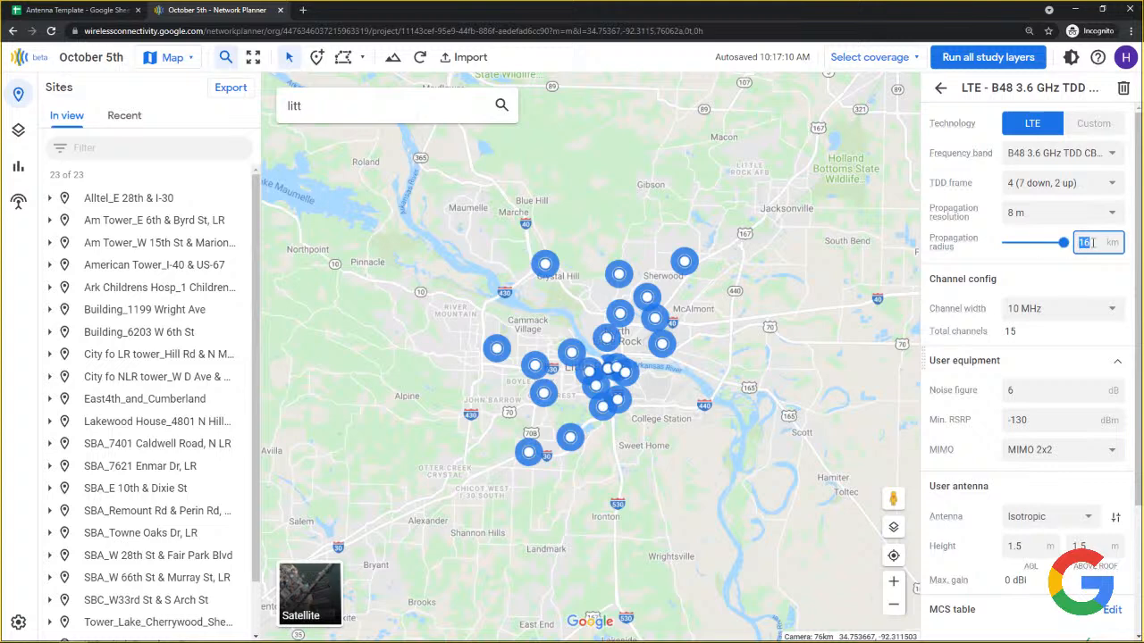
click(1051, 219)
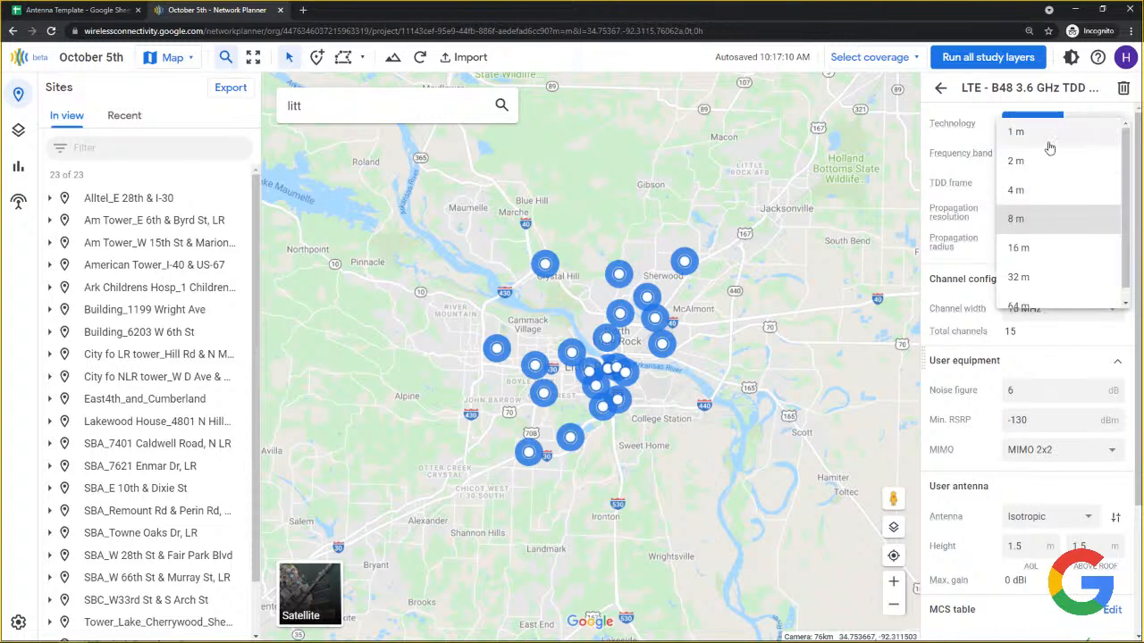
click(1046, 134)
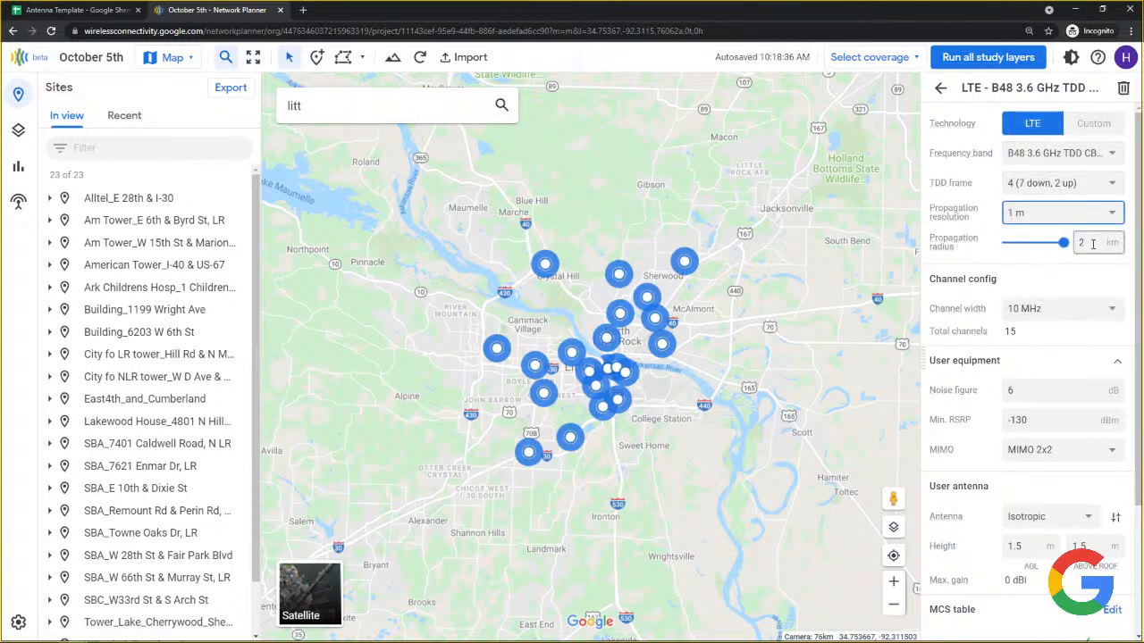
click(1092, 244)
drag(1093, 244, 1067, 242)
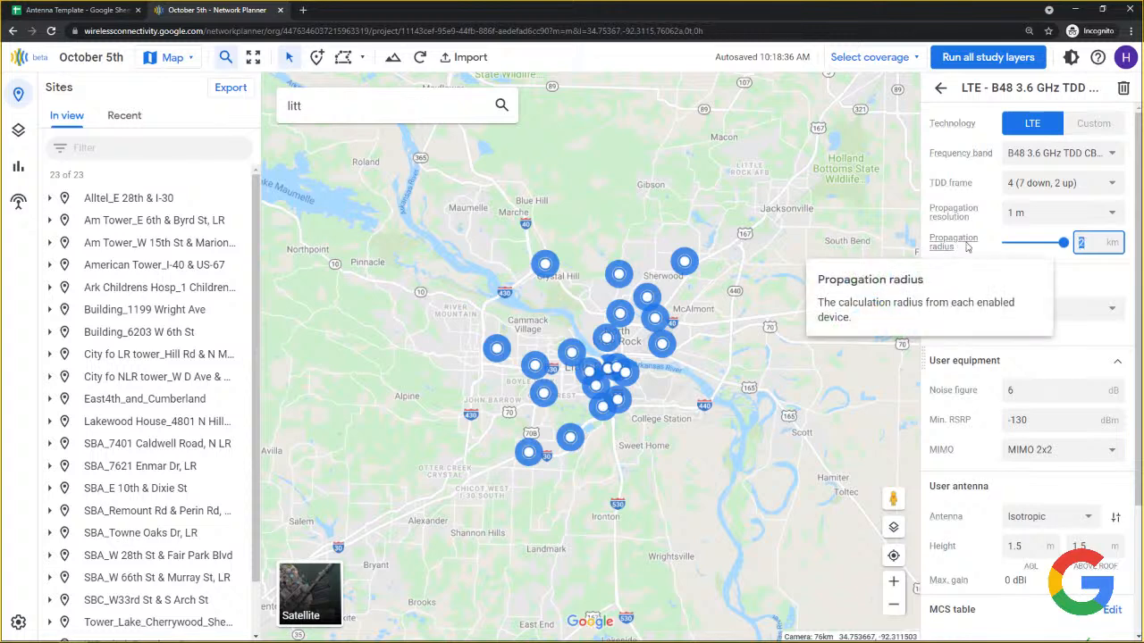
click(1039, 216)
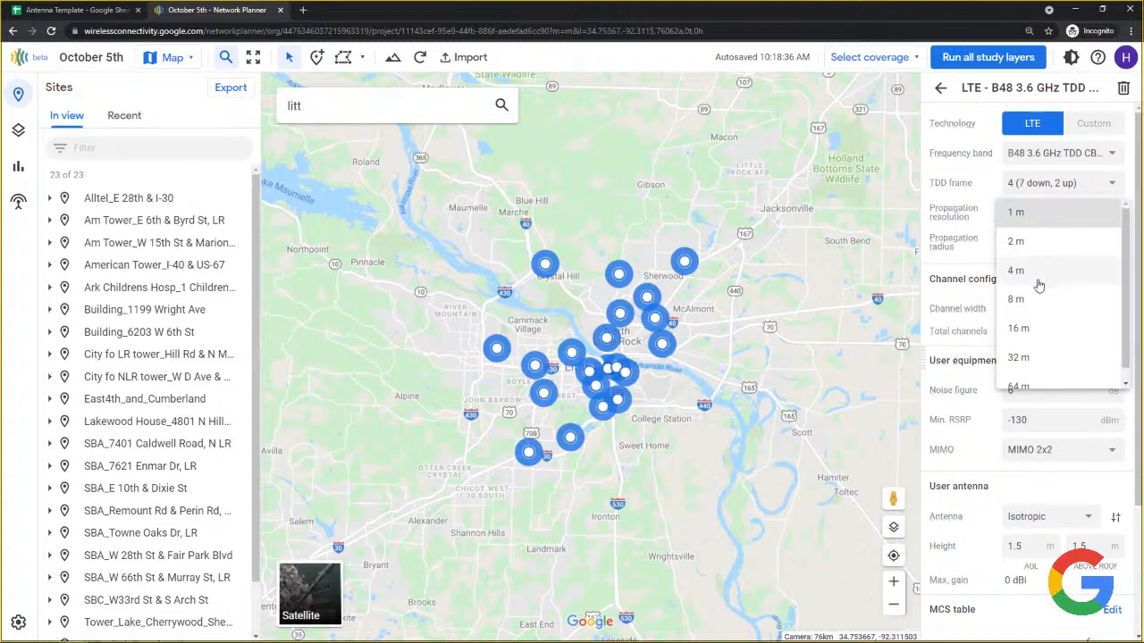
click(1036, 215)
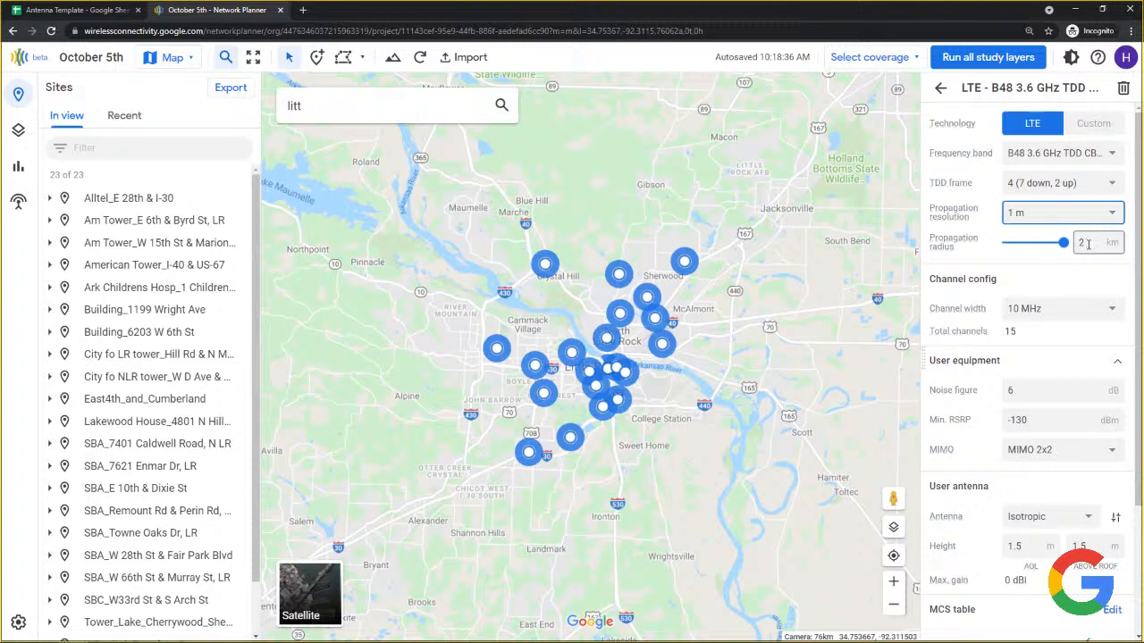
Set the propagation resolution to 4 m and the propagation radius to 8 km.
click(1068, 216)
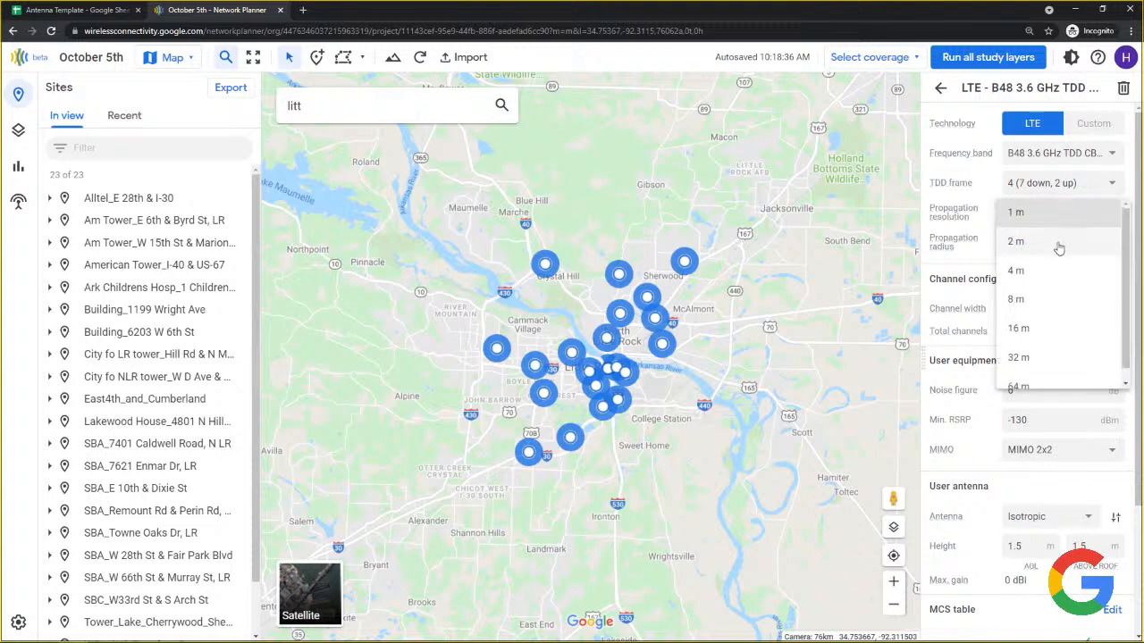
click(1040, 298)
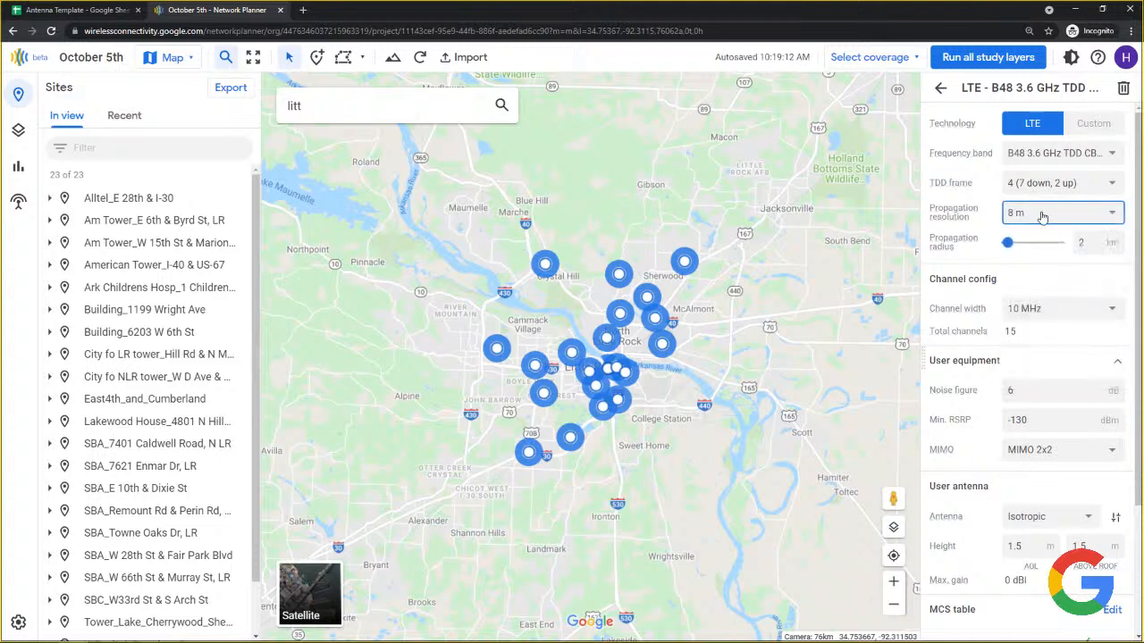
click(1015, 212)
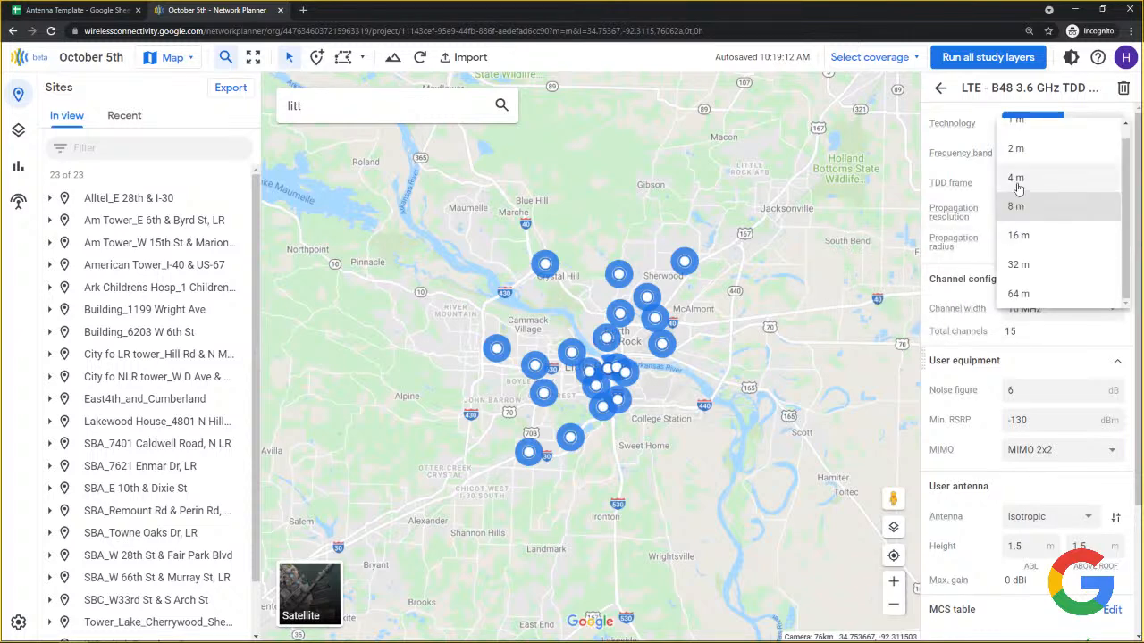
click(1017, 180)
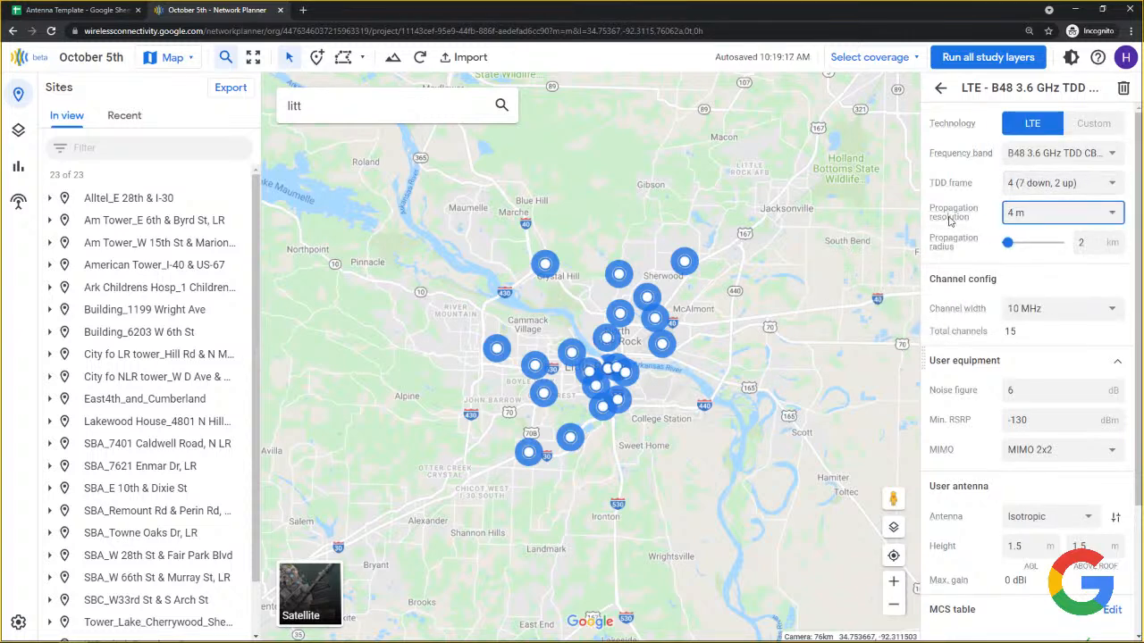
mouse_move(949, 218)
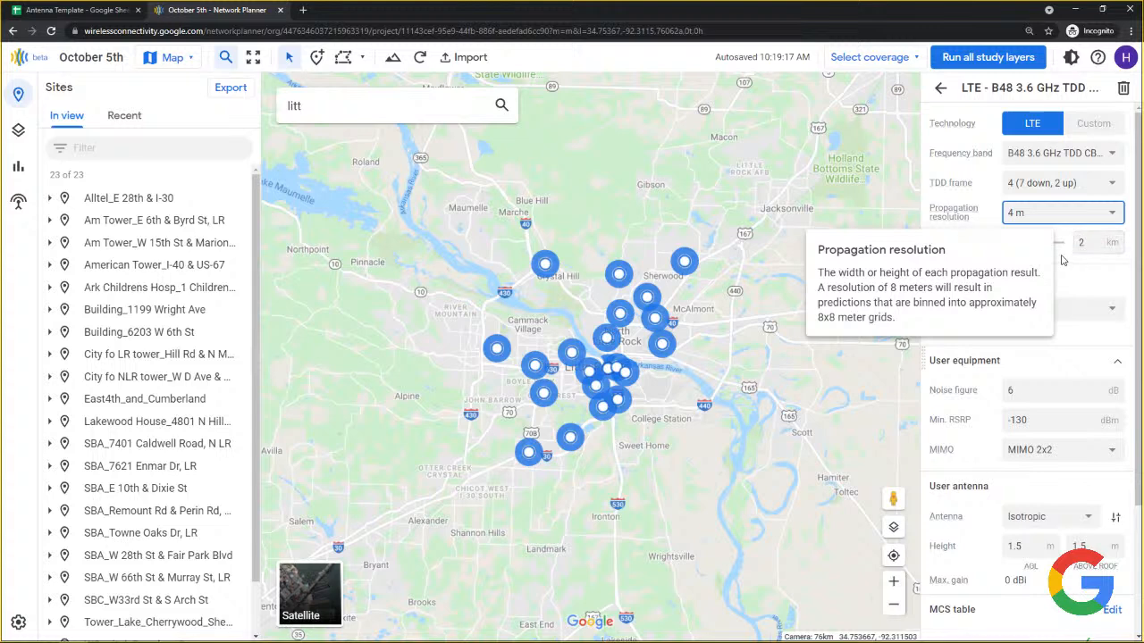
drag(1016, 242, 1071, 243)
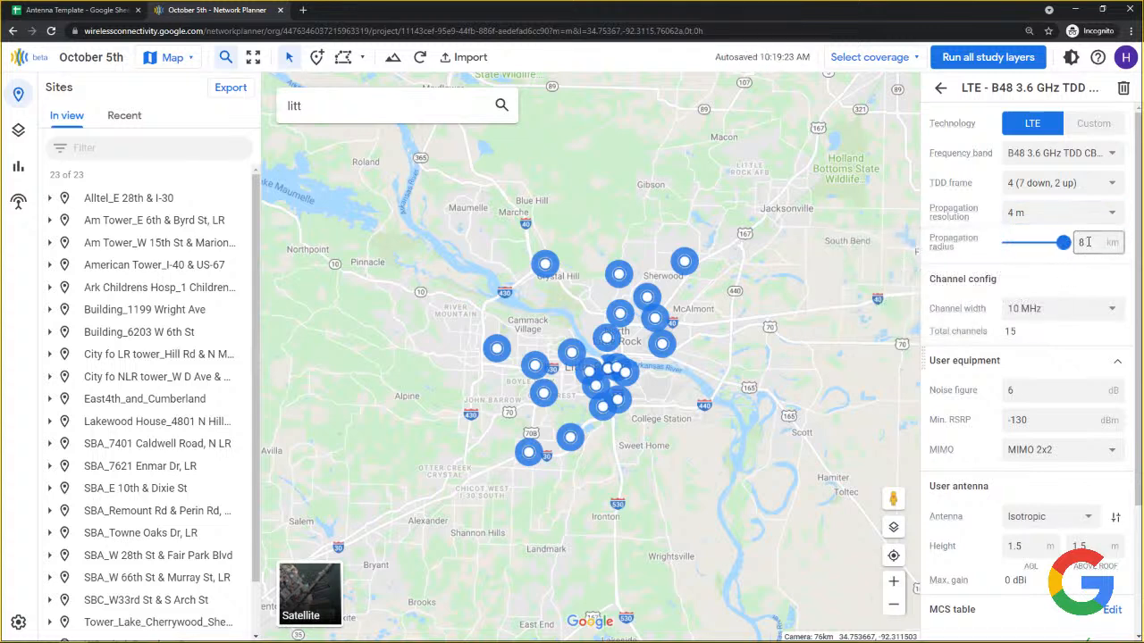
click(1044, 214)
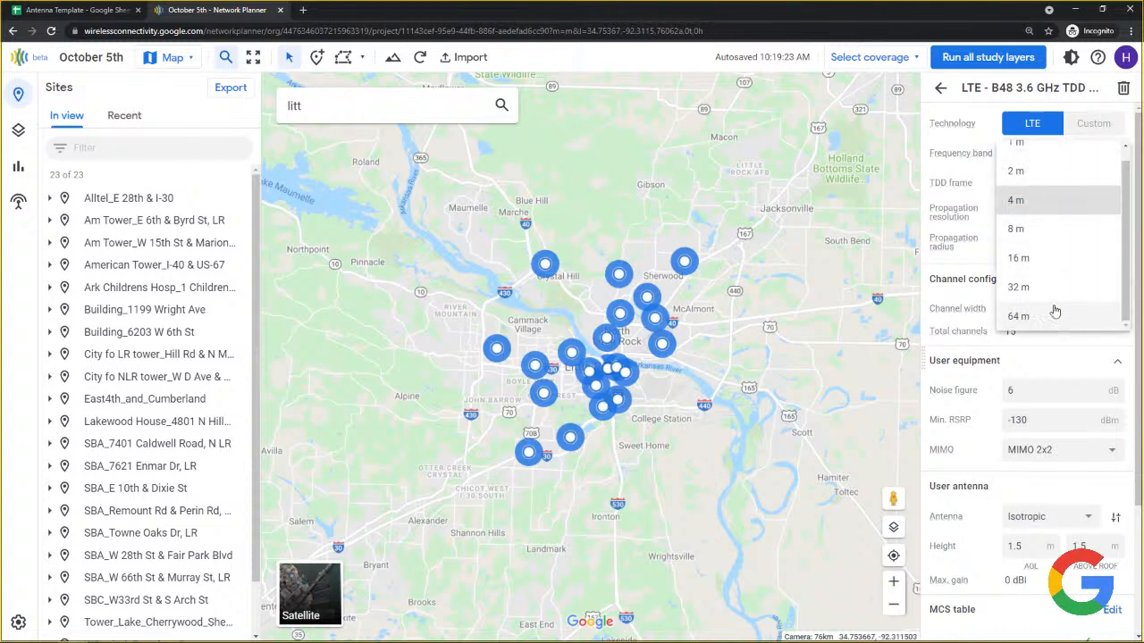
click(1046, 202)
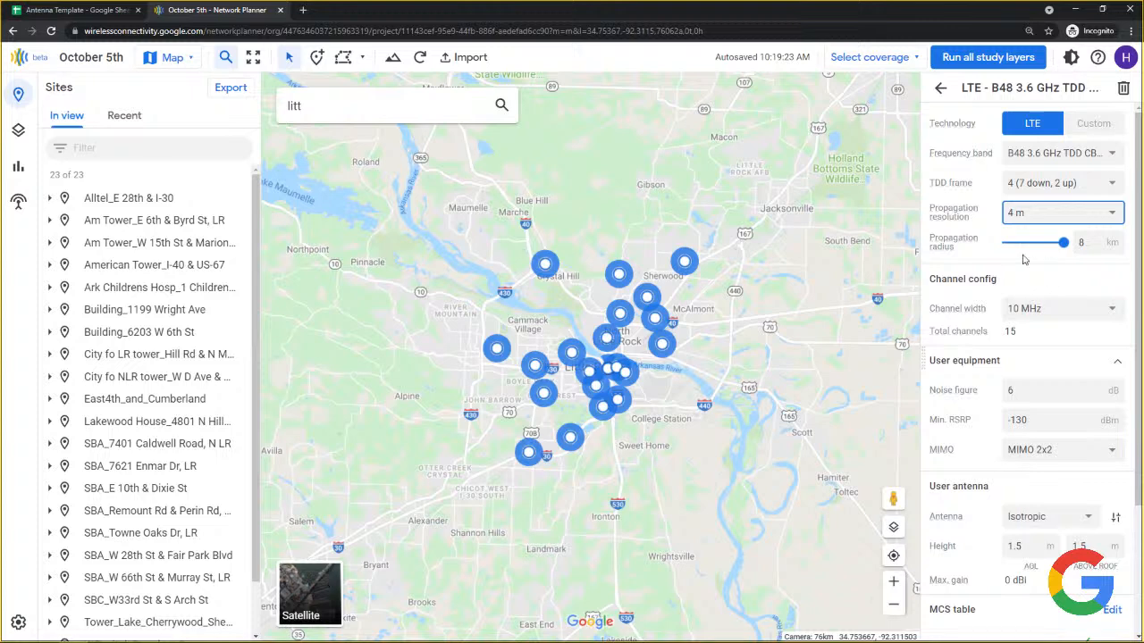
click(1100, 241)
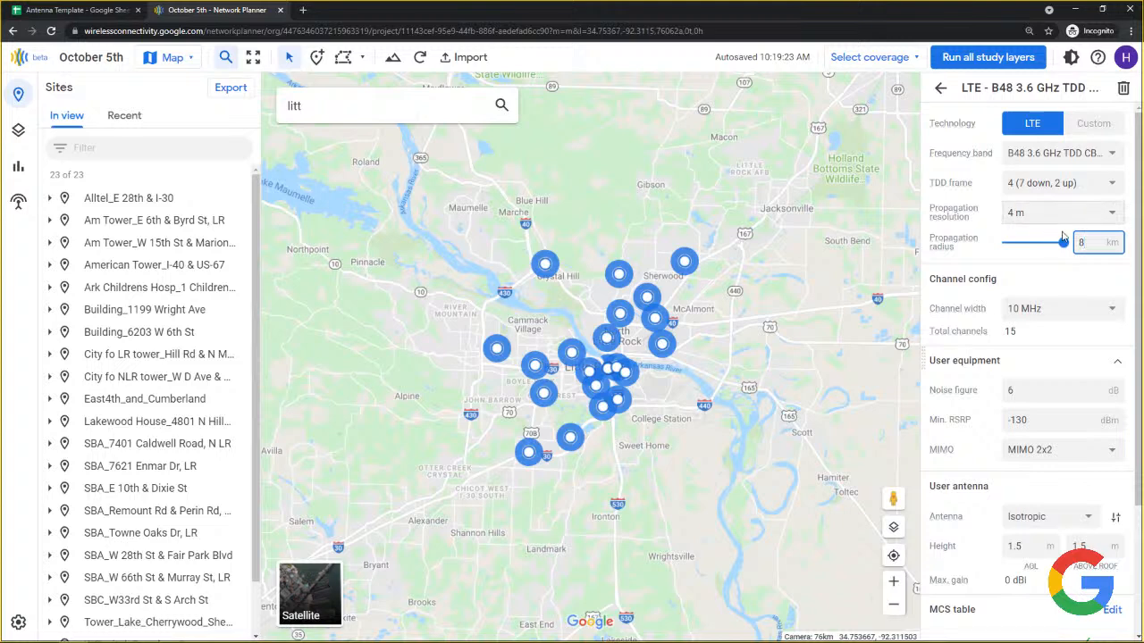
click(1056, 217)
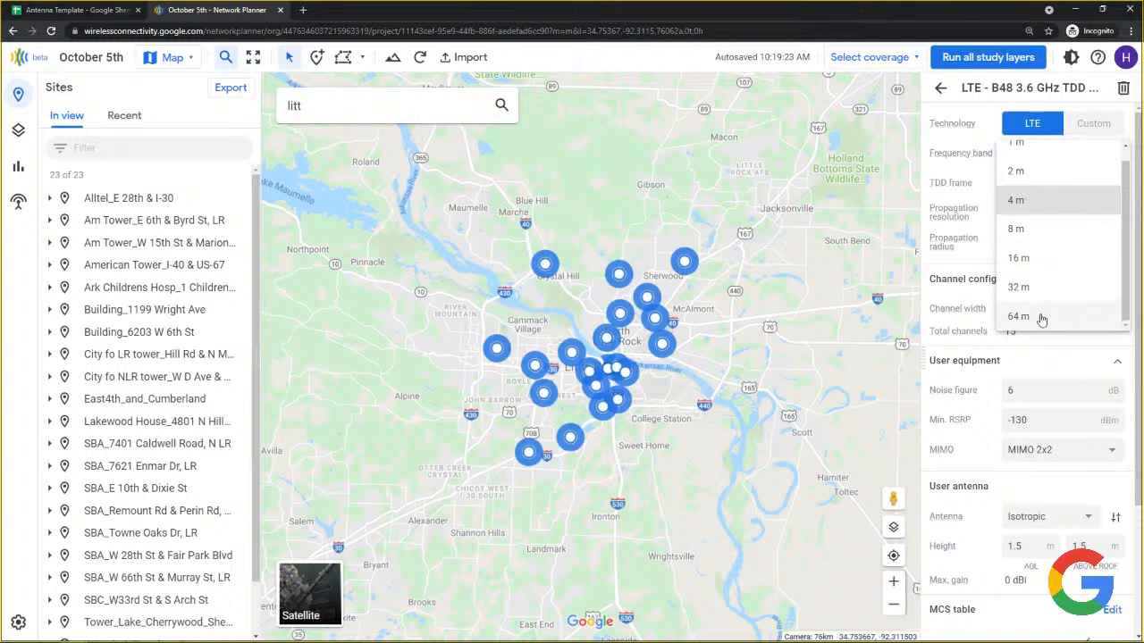
click(1026, 204)
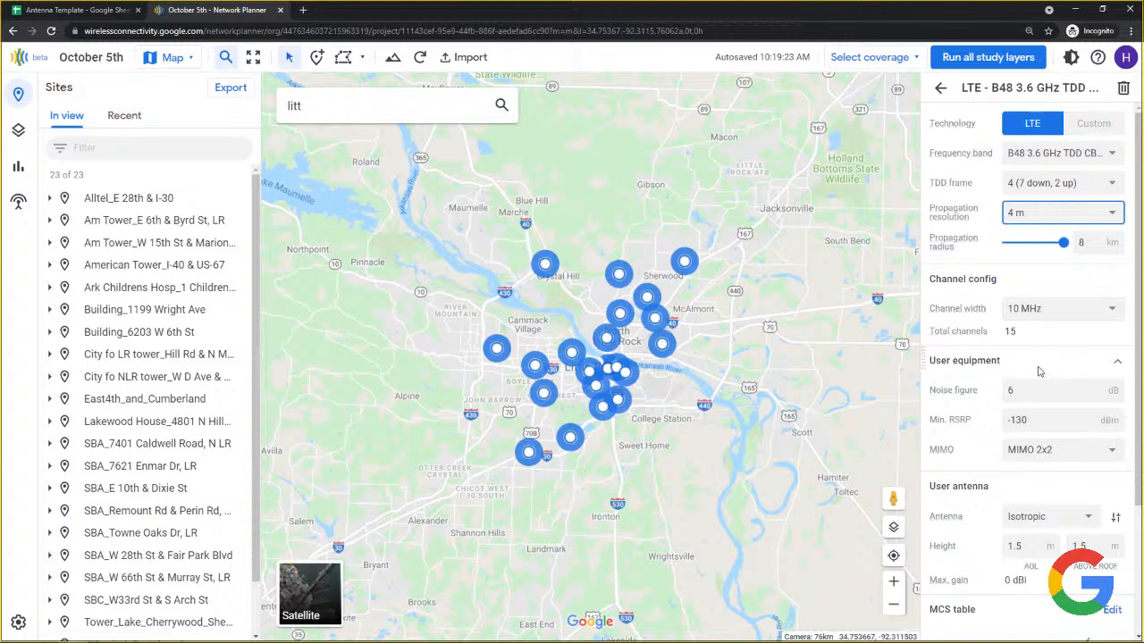
scroll(1040, 372, down, 2)
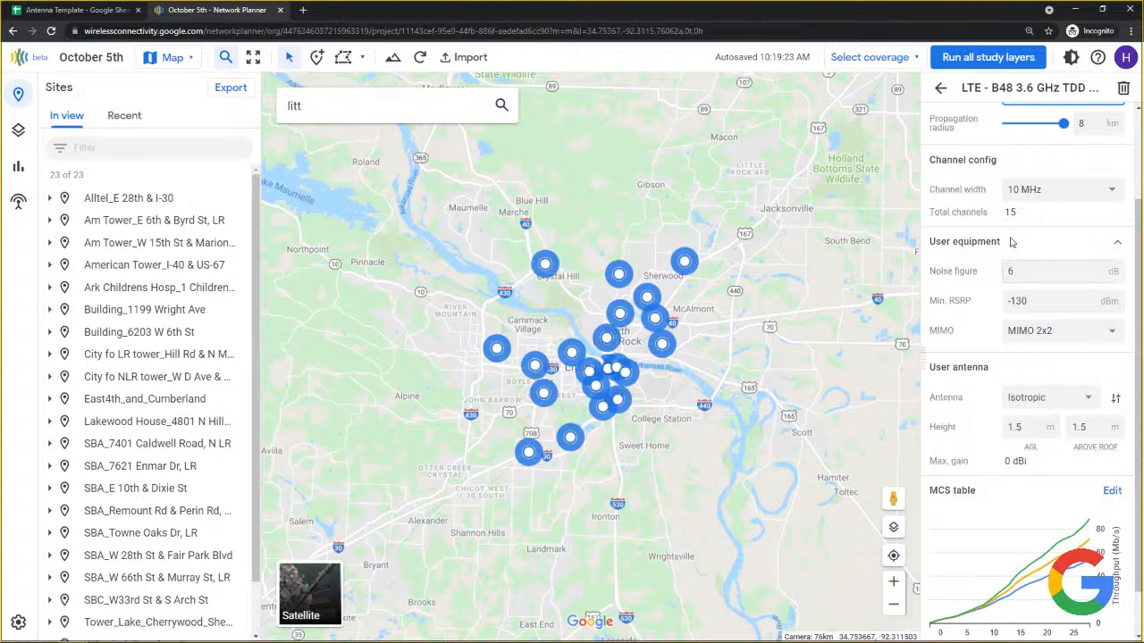
click(1074, 189)
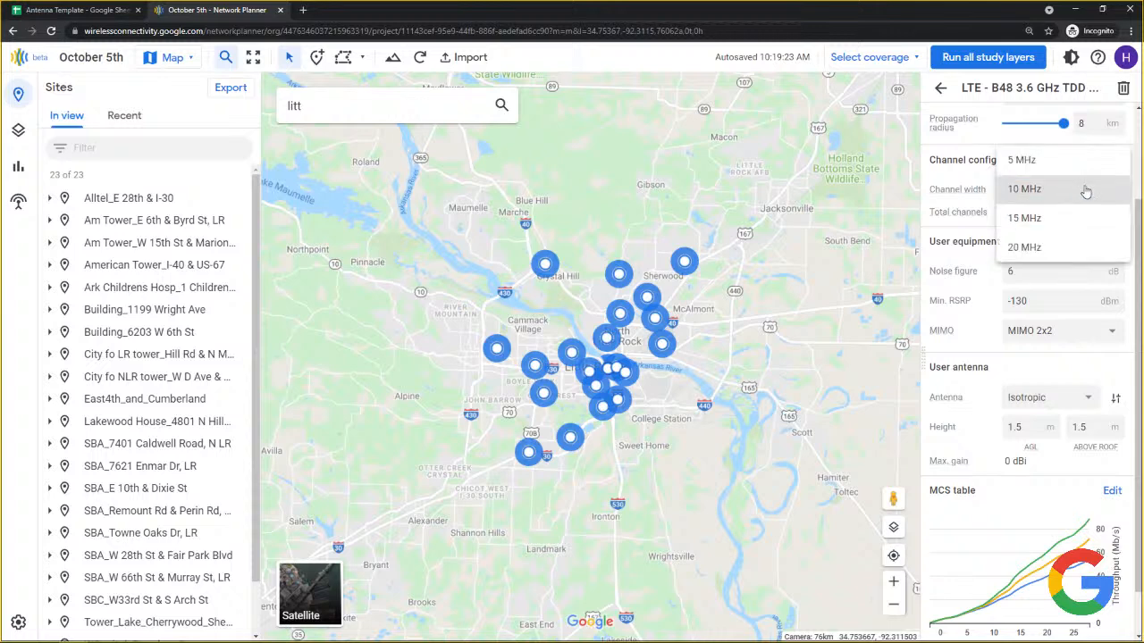
click(1085, 191)
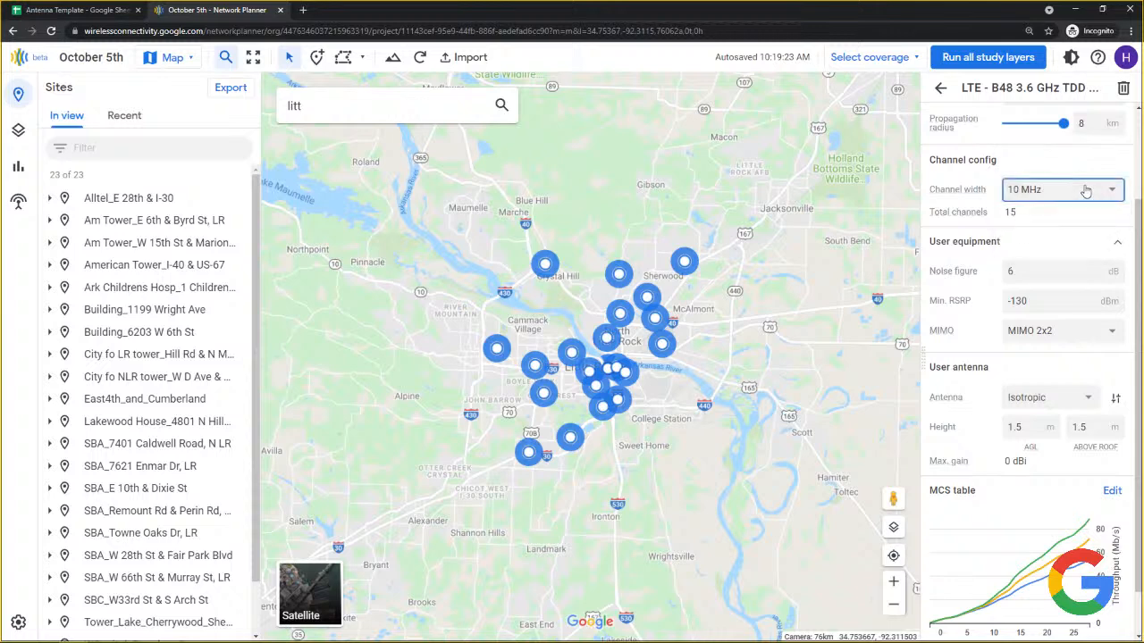
click(1085, 191)
click(1085, 190)
drag(1035, 218, 1005, 223)
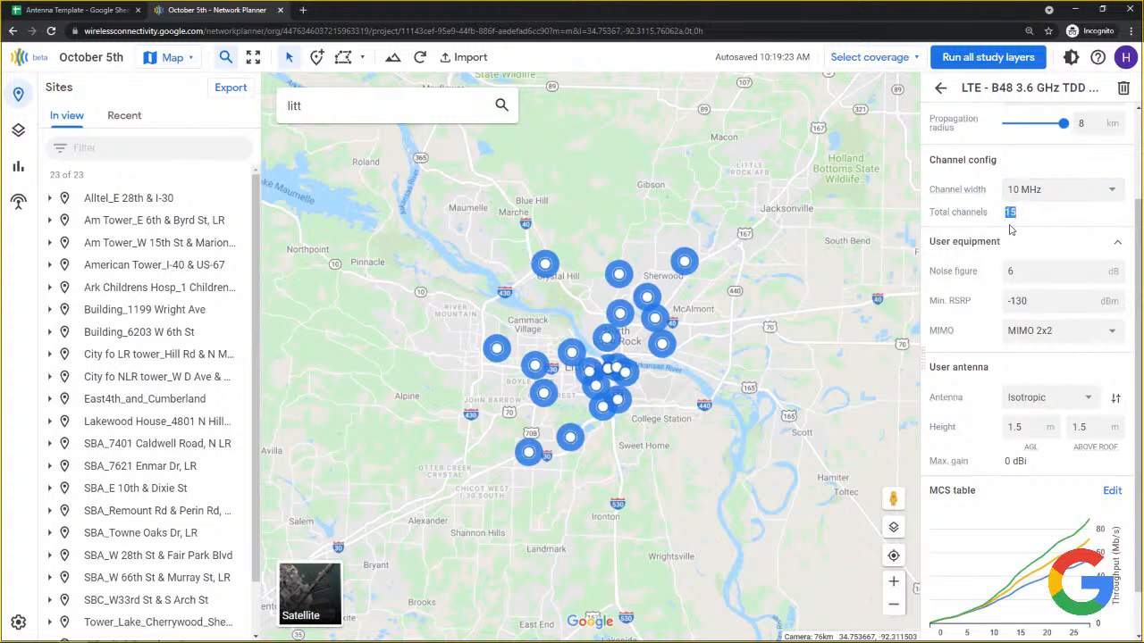
click(1017, 264)
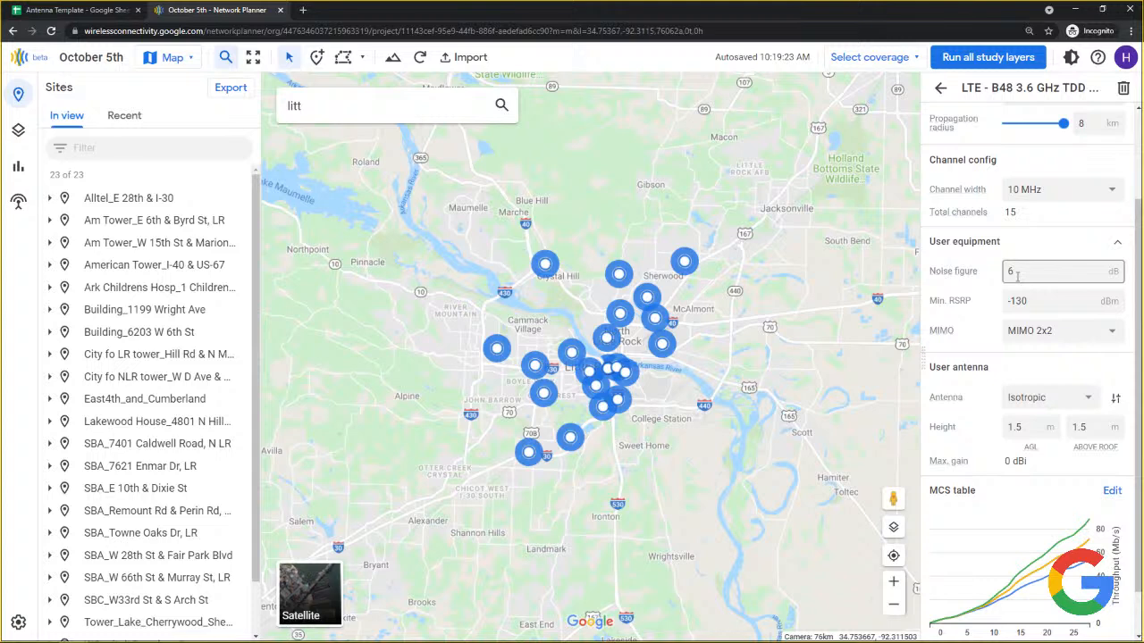
click(1016, 273)
double_click(1015, 272)
click(1012, 302)
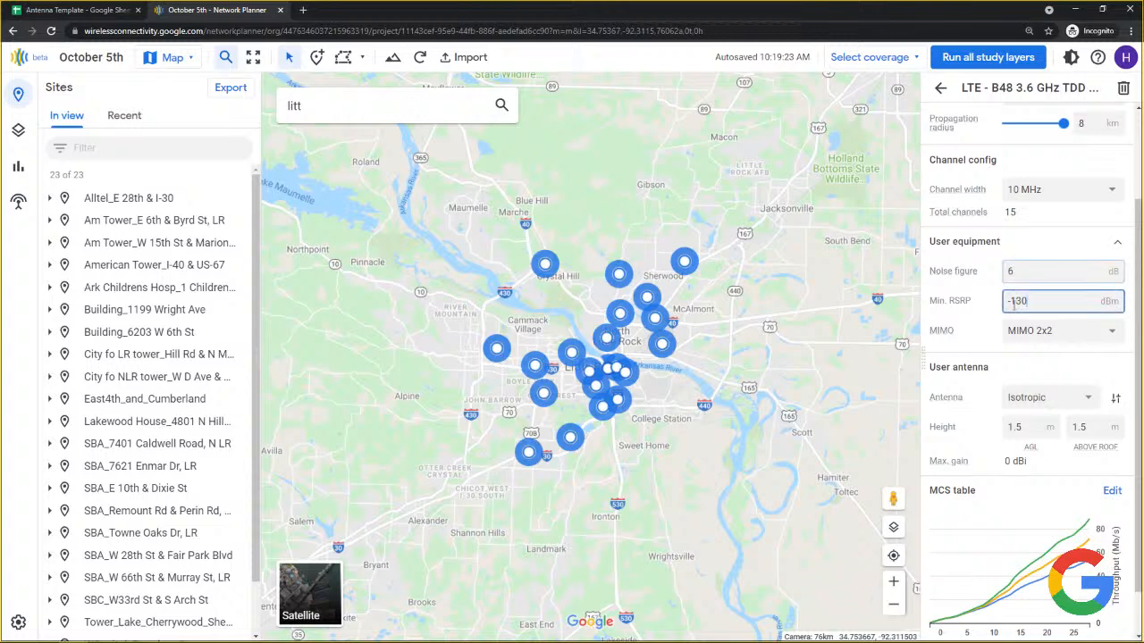
double_click(1012, 302)
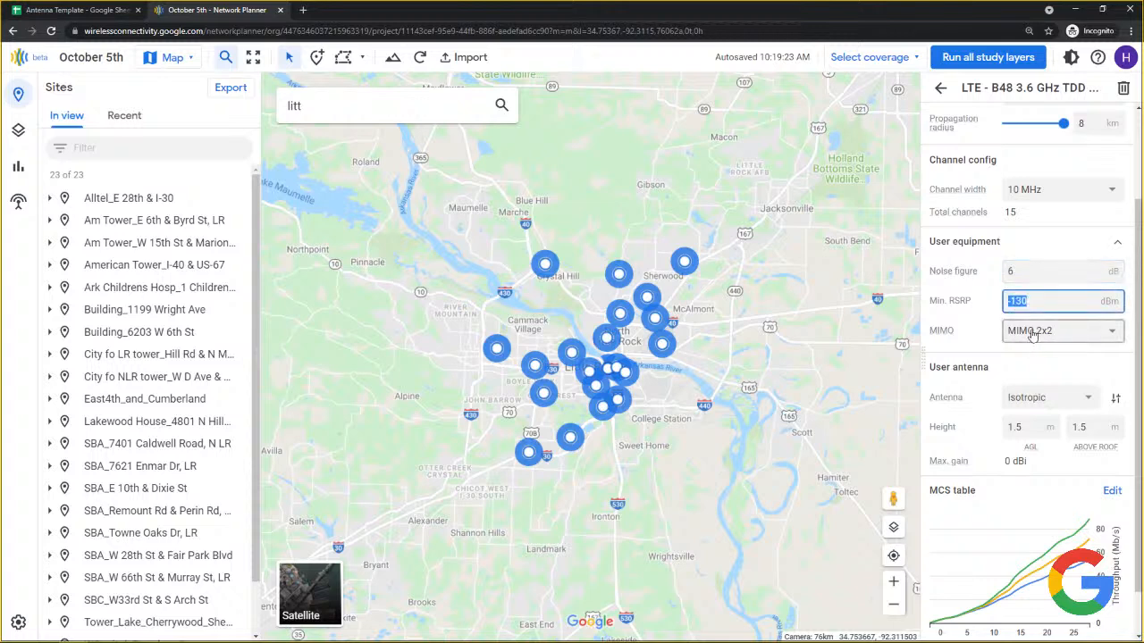
click(1032, 333)
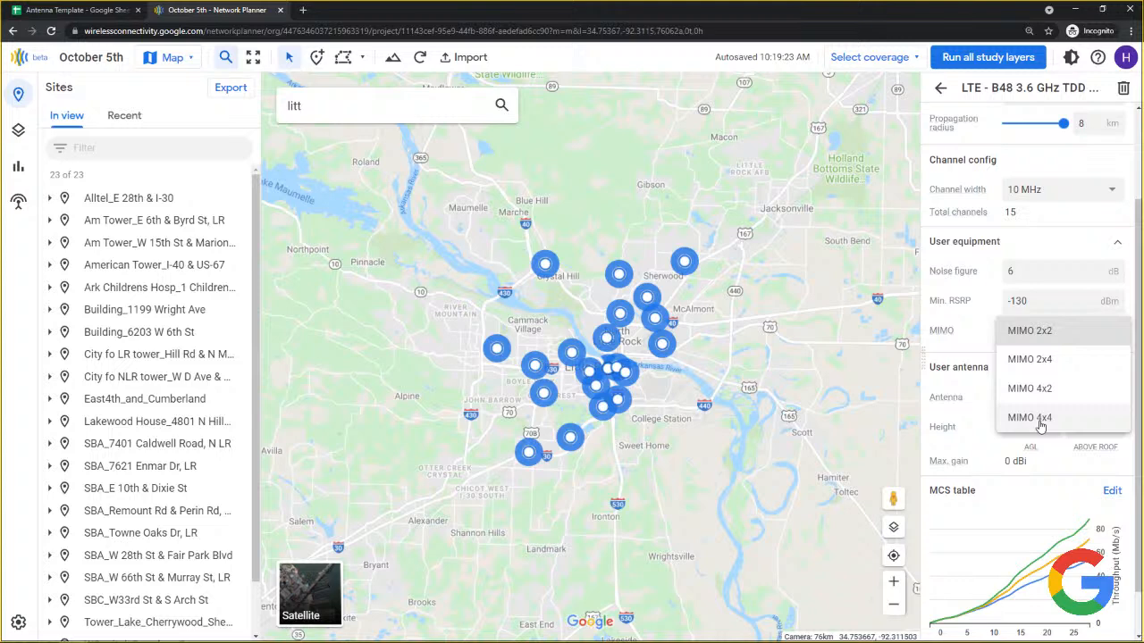
click(1028, 333)
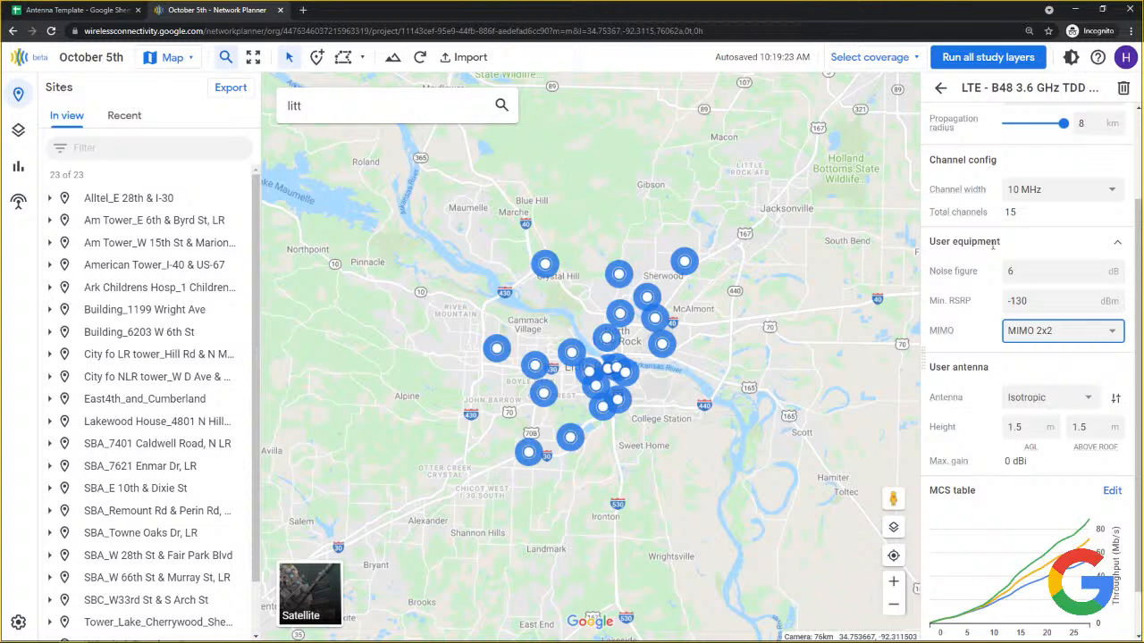
Switch the B48 band's user antenna from Isotropic to Sector_65deg.
scroll(991, 380, down, 1)
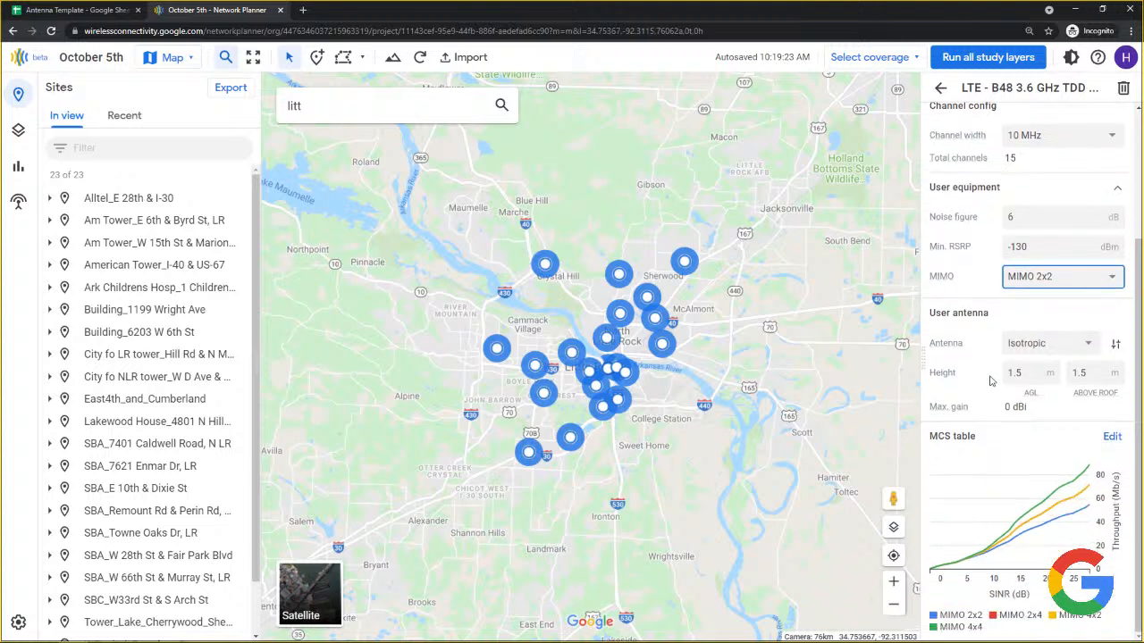
click(1064, 343)
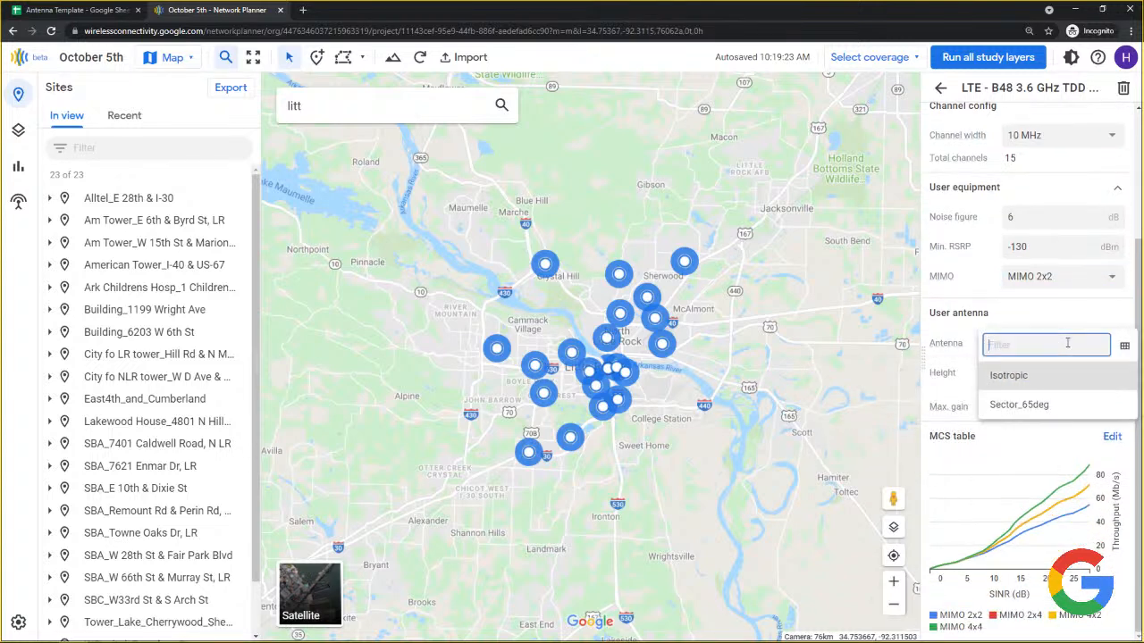
click(1035, 383)
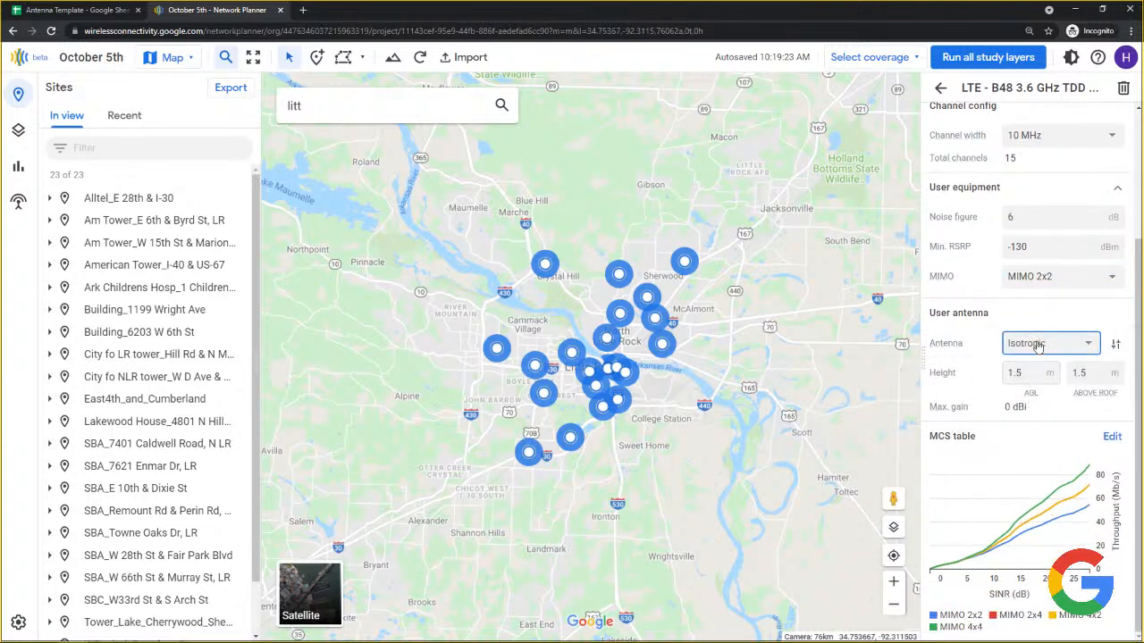
click(1037, 347)
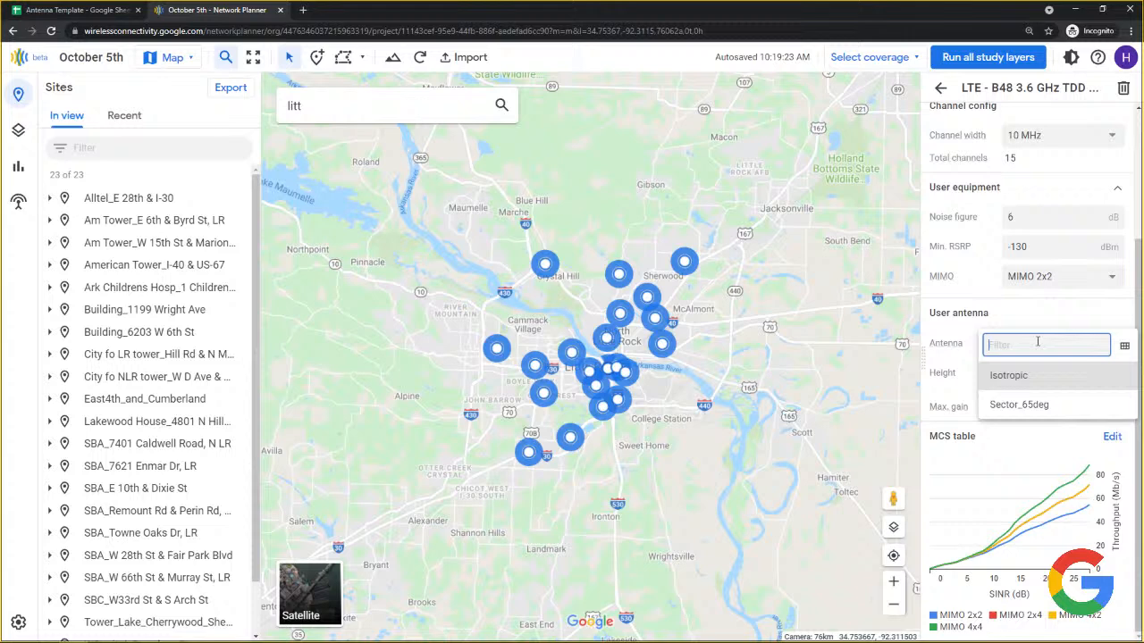
click(1027, 407)
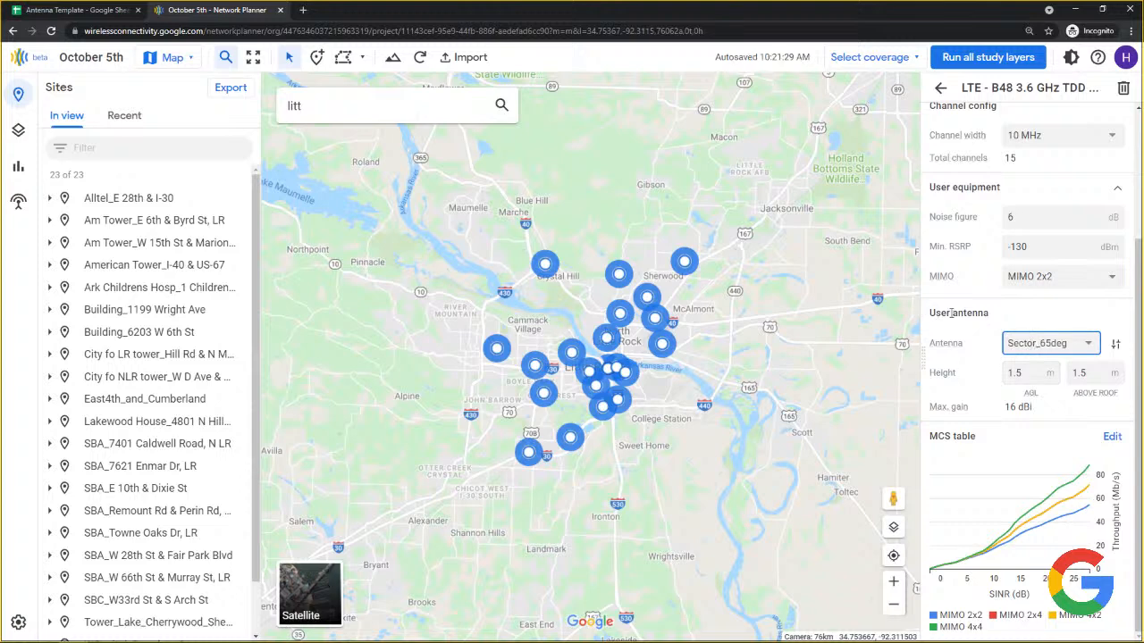
click(1053, 347)
click(1053, 374)
Change the user antenna's height above roof from 1.5 m to 1 m.
click(1029, 374)
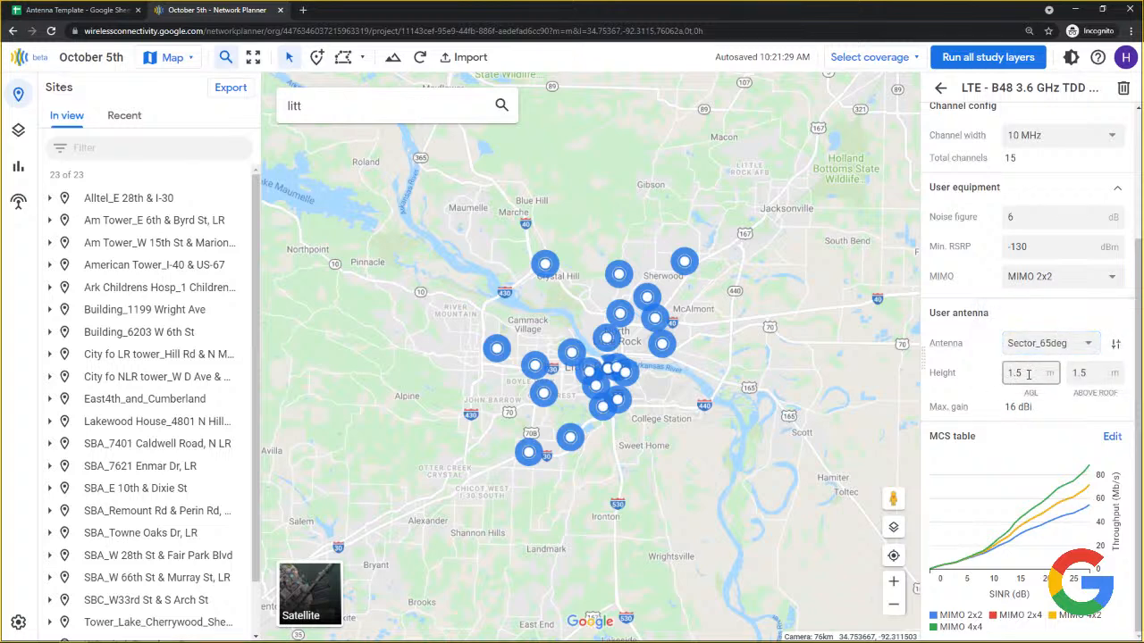
drag(1024, 373, 1008, 376)
click(1028, 374)
drag(1095, 373, 1065, 380)
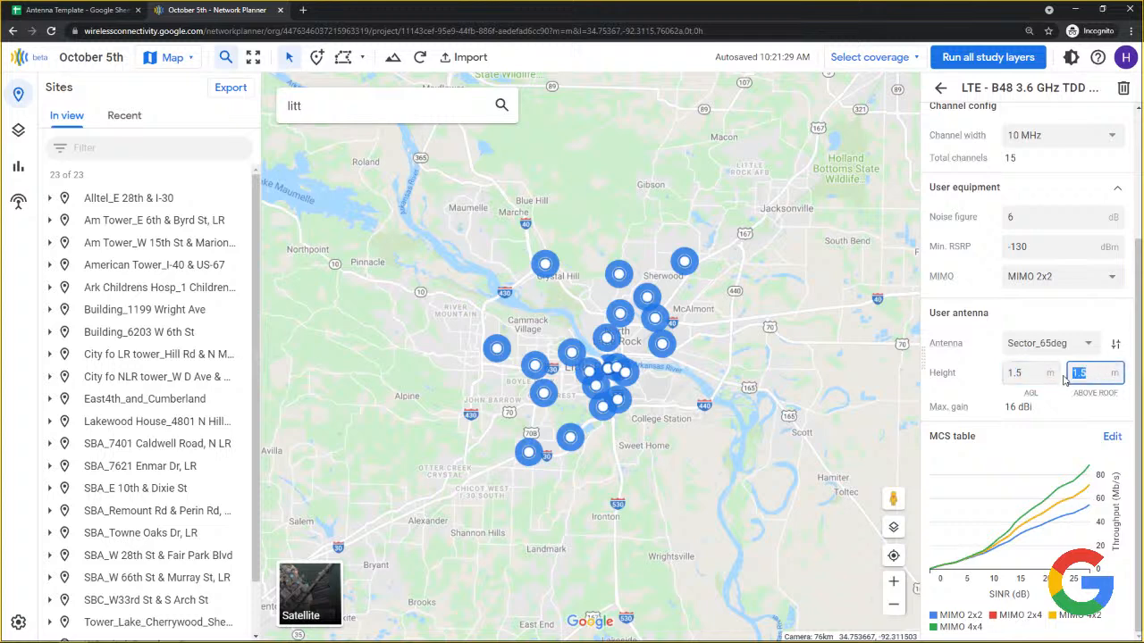
click(1018, 370)
drag(1025, 371, 1004, 383)
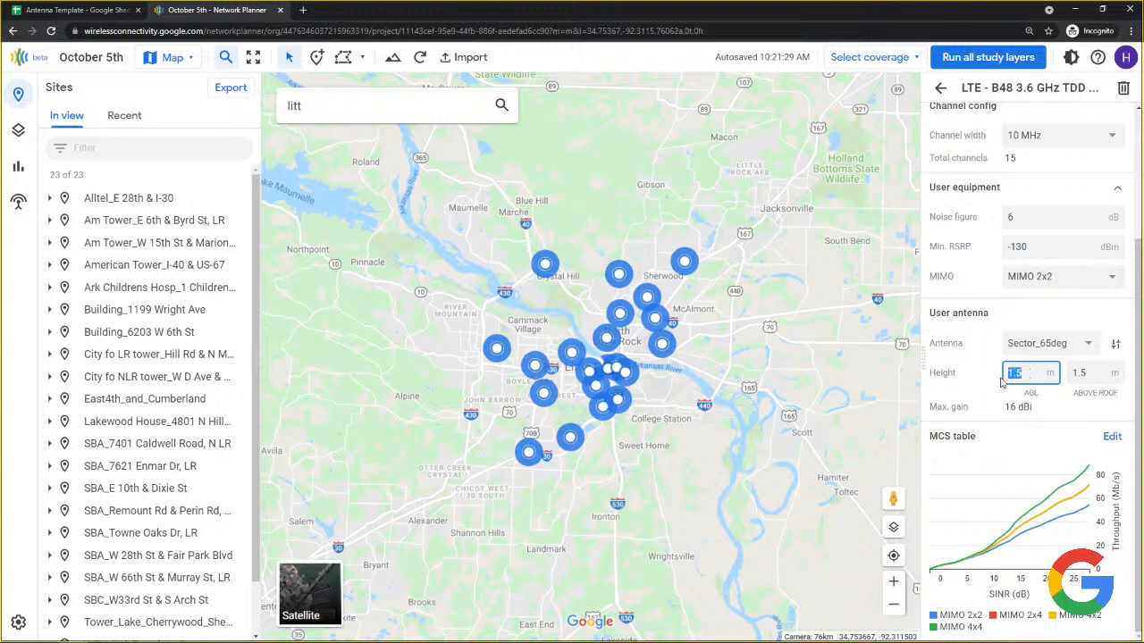
mouse_move(1035, 394)
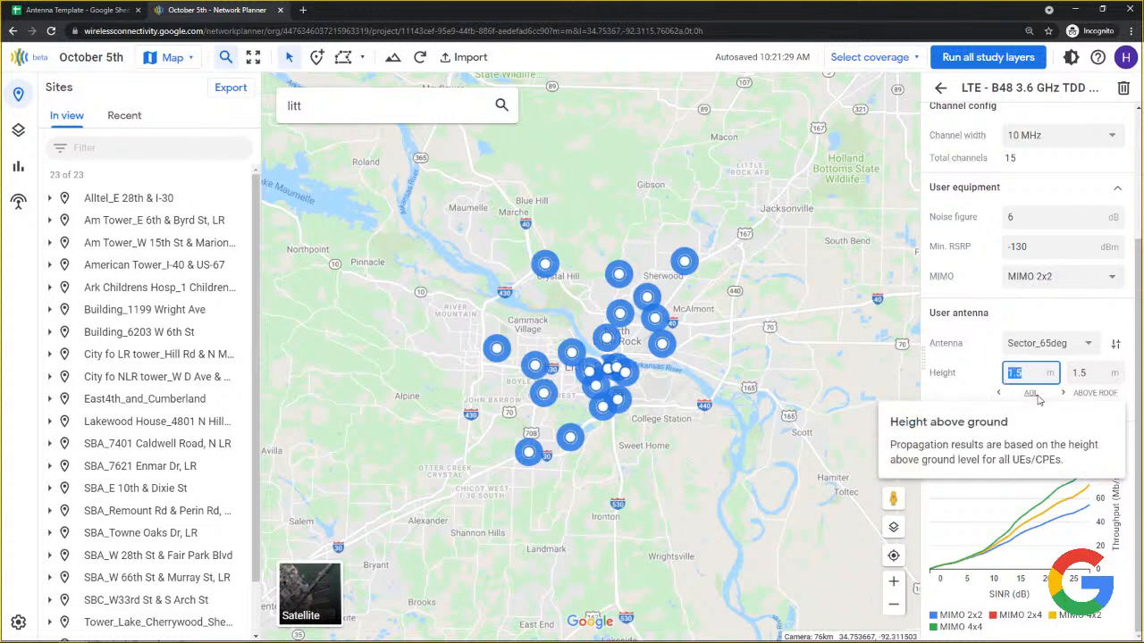
mouse_move(1099, 401)
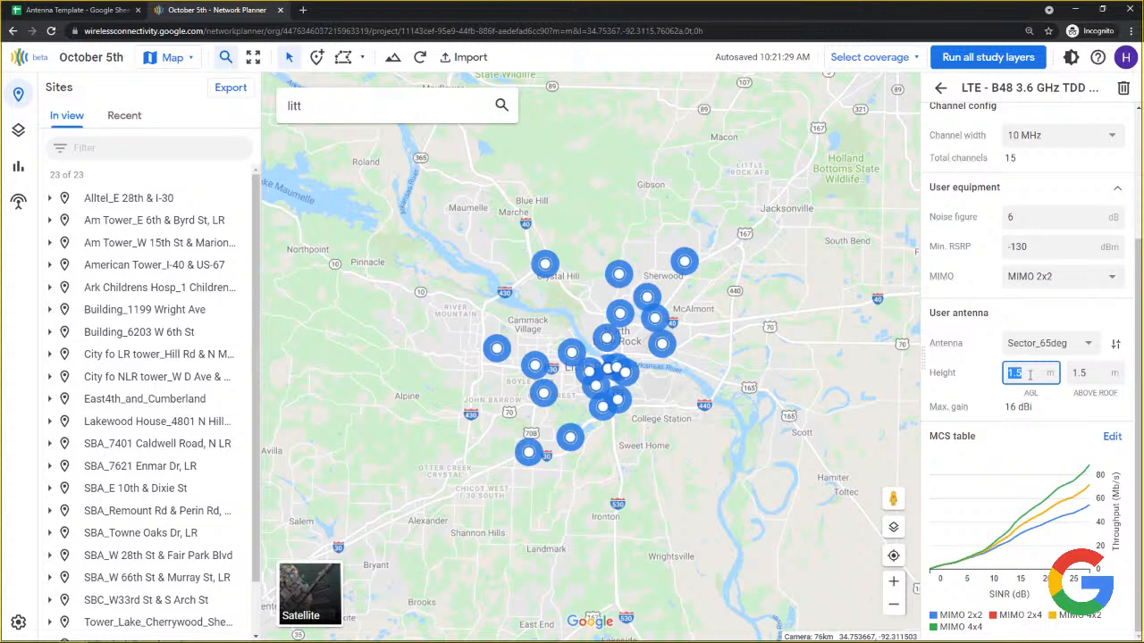
click(1081, 373)
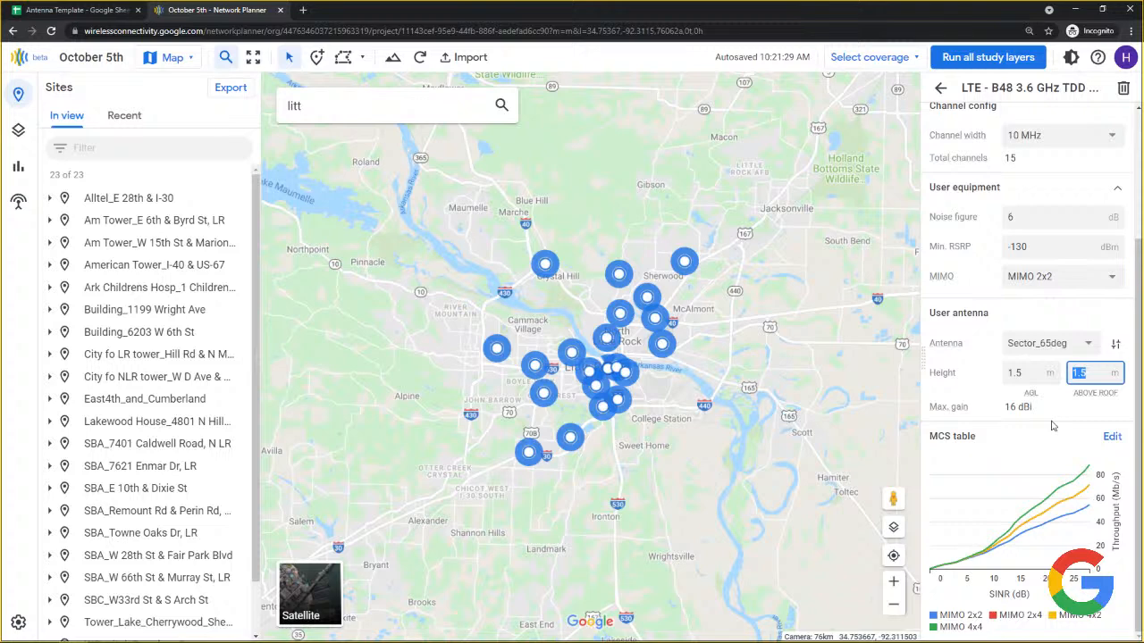
text(1)
Set the height above ground to 2 m and verify both height values.
mouse_move(1095, 395)
click(1042, 375)
drag(1043, 375, 1003, 381)
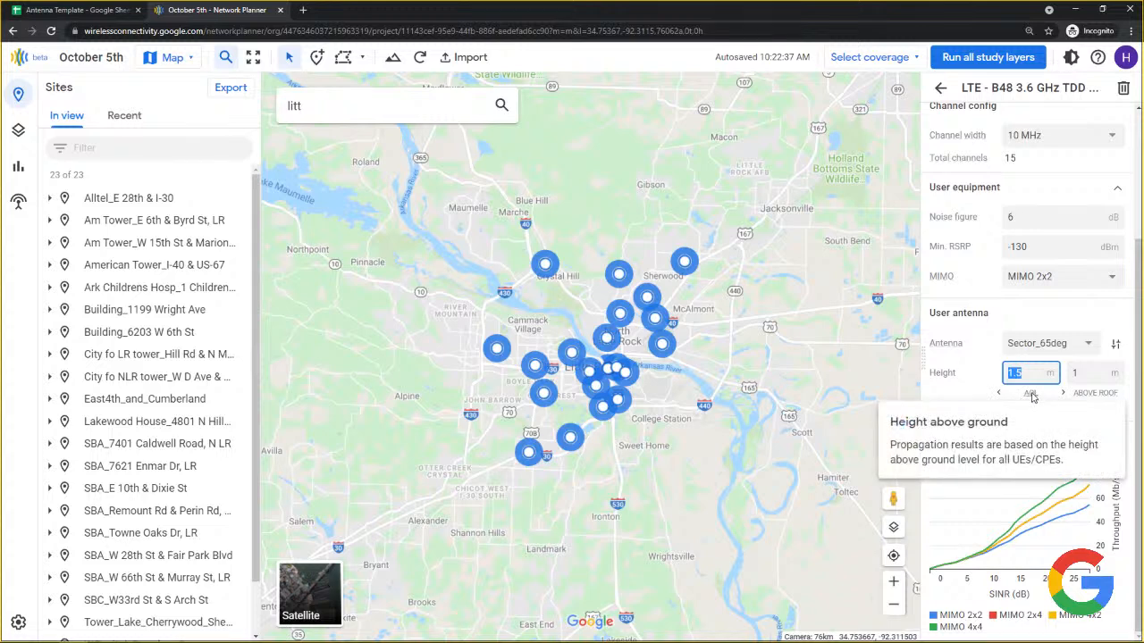
text(2)
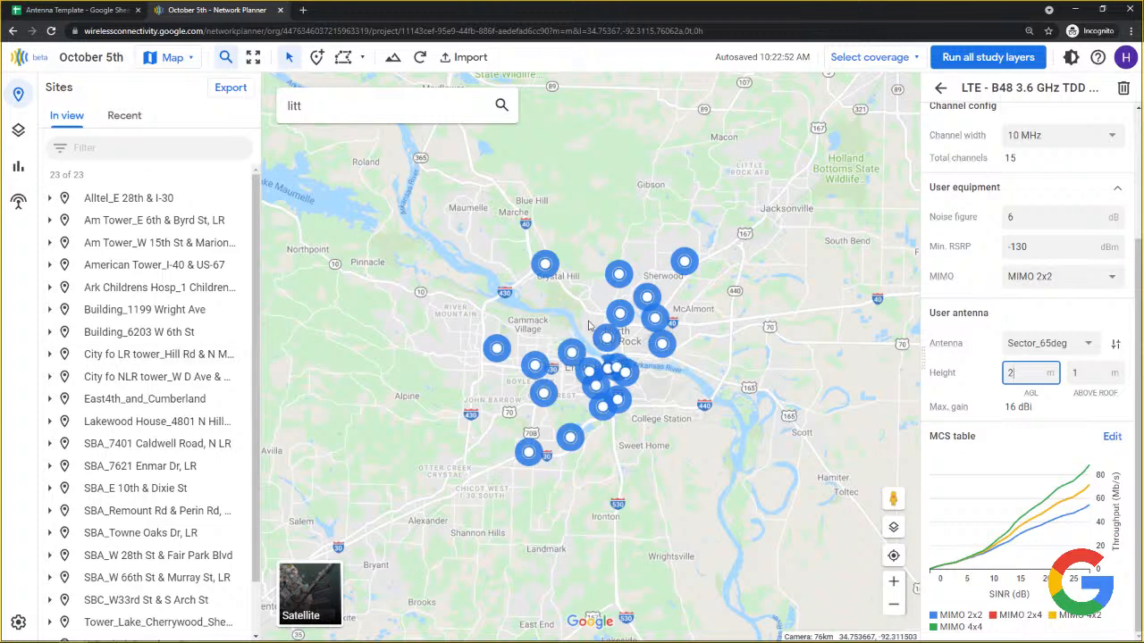
drag(1091, 375, 1054, 375)
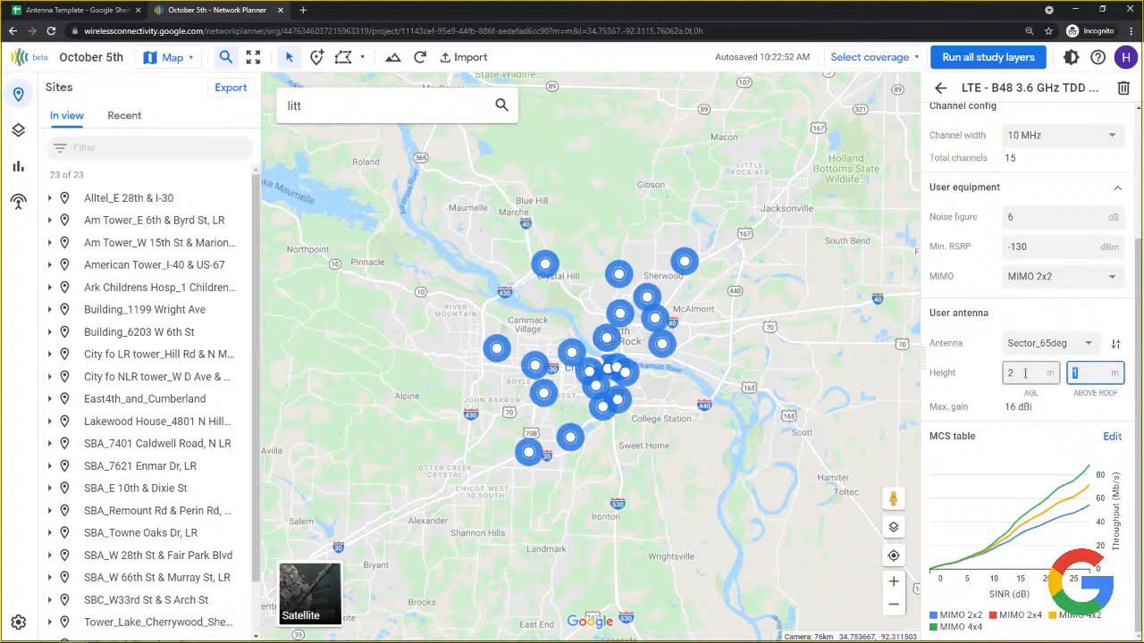
drag(1025, 374, 1009, 374)
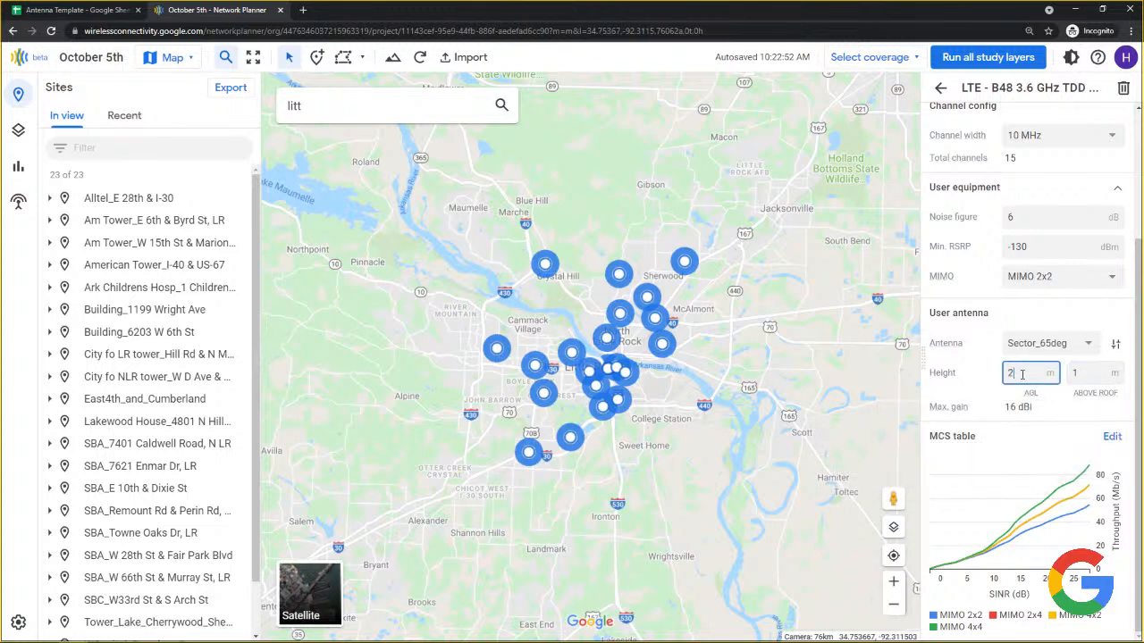
mouse_move(995, 411)
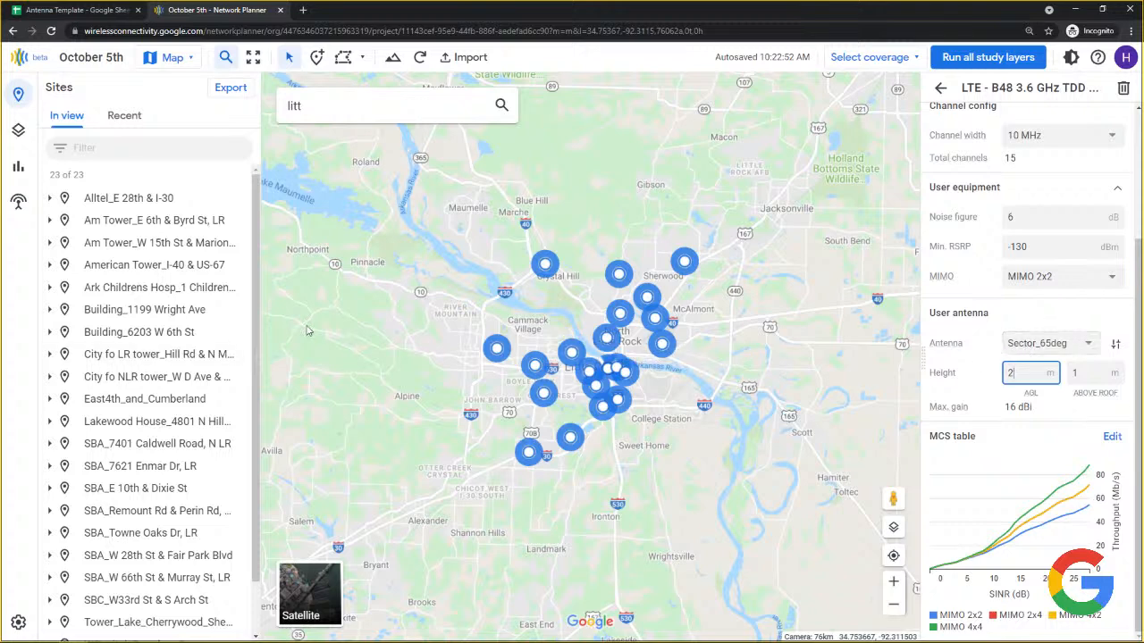
View the Isotropic antenna at 3500 MHz, then Sector_65deg's pattern and details.
click(20, 205)
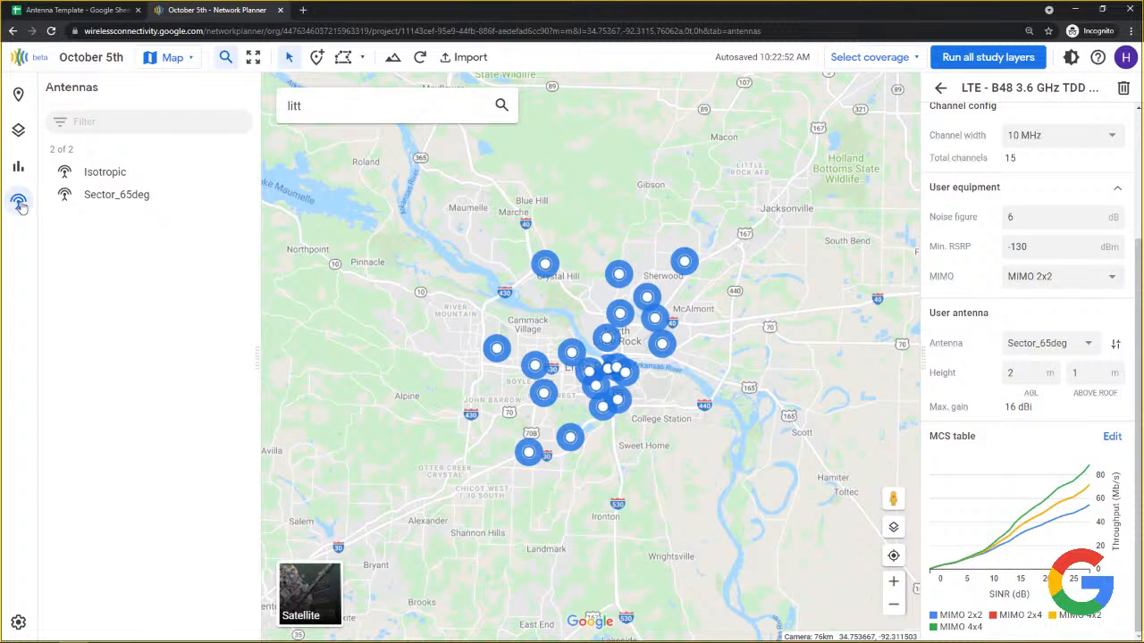
click(98, 174)
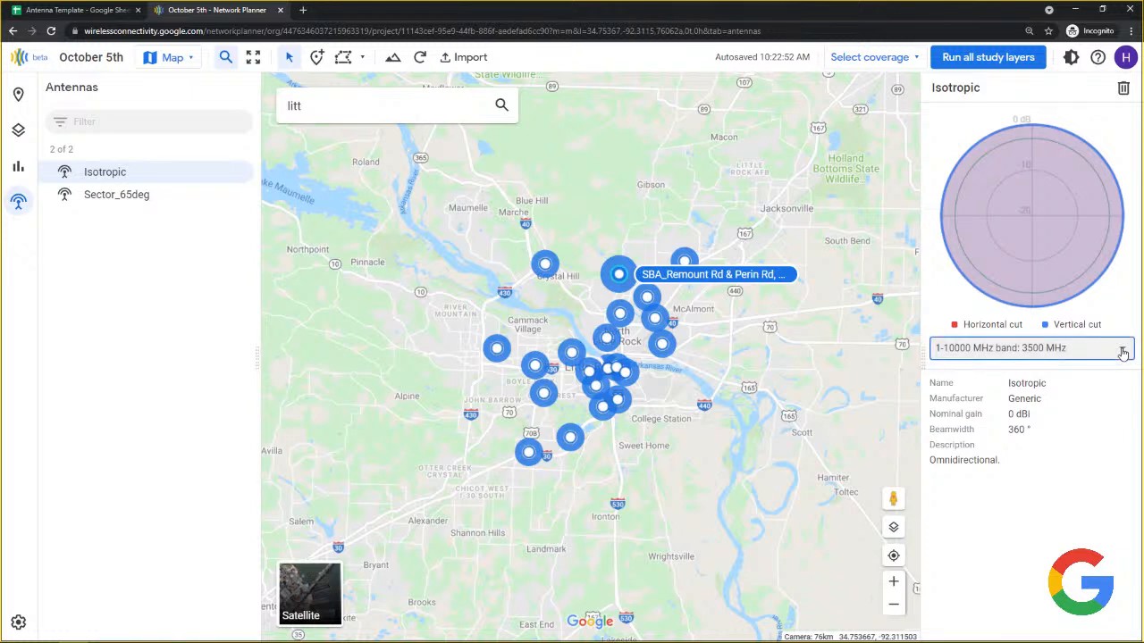
click(1123, 353)
click(1122, 353)
click(99, 198)
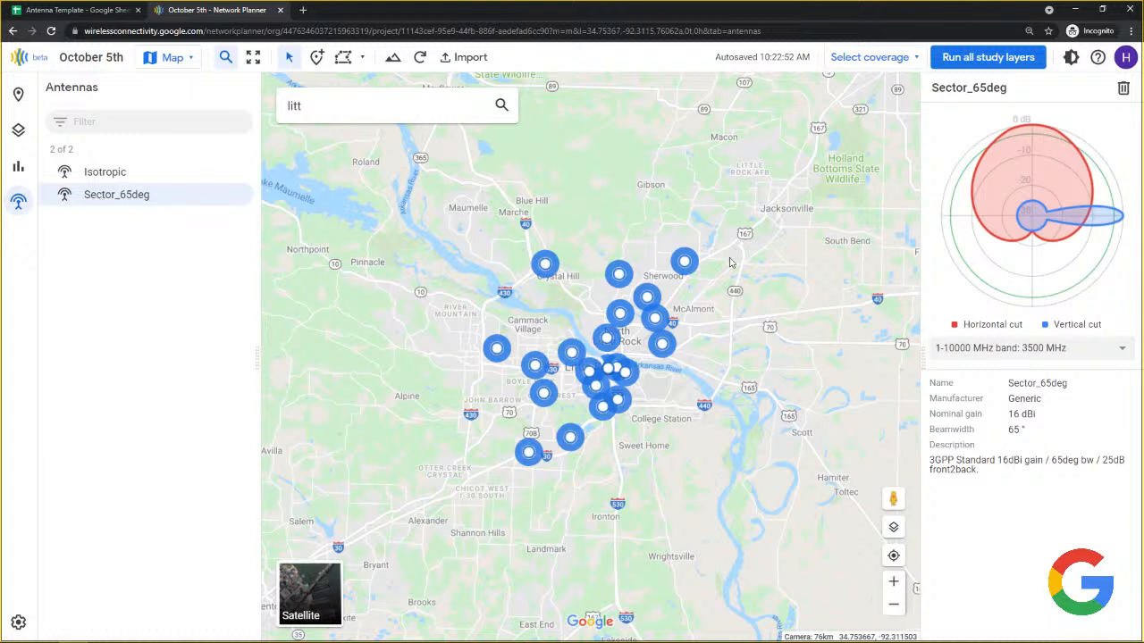
click(1044, 354)
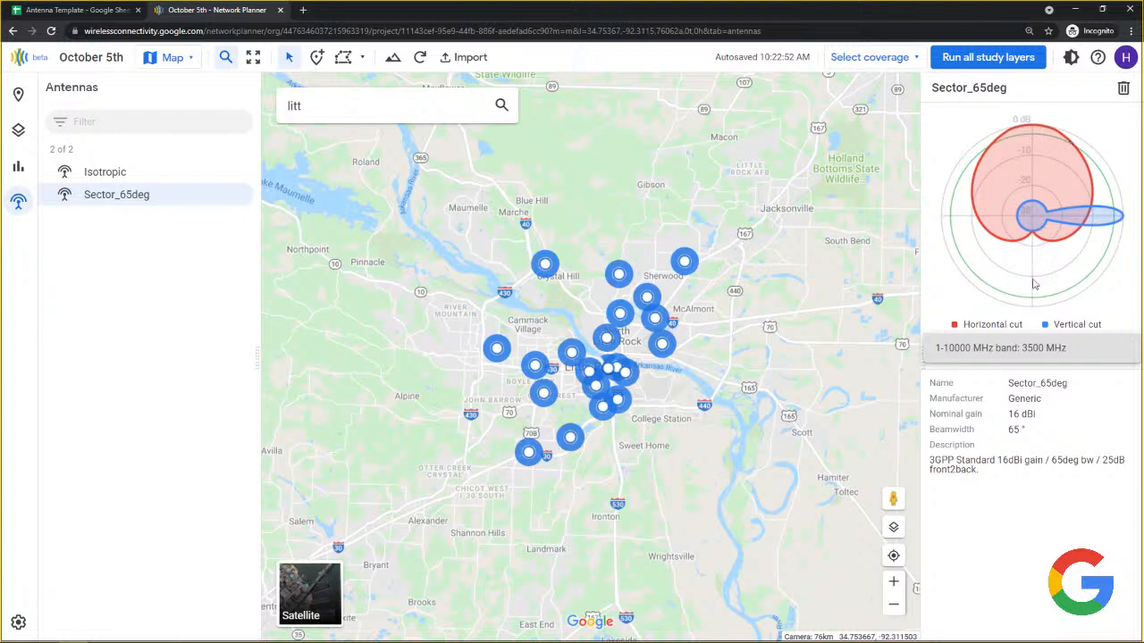
click(1023, 361)
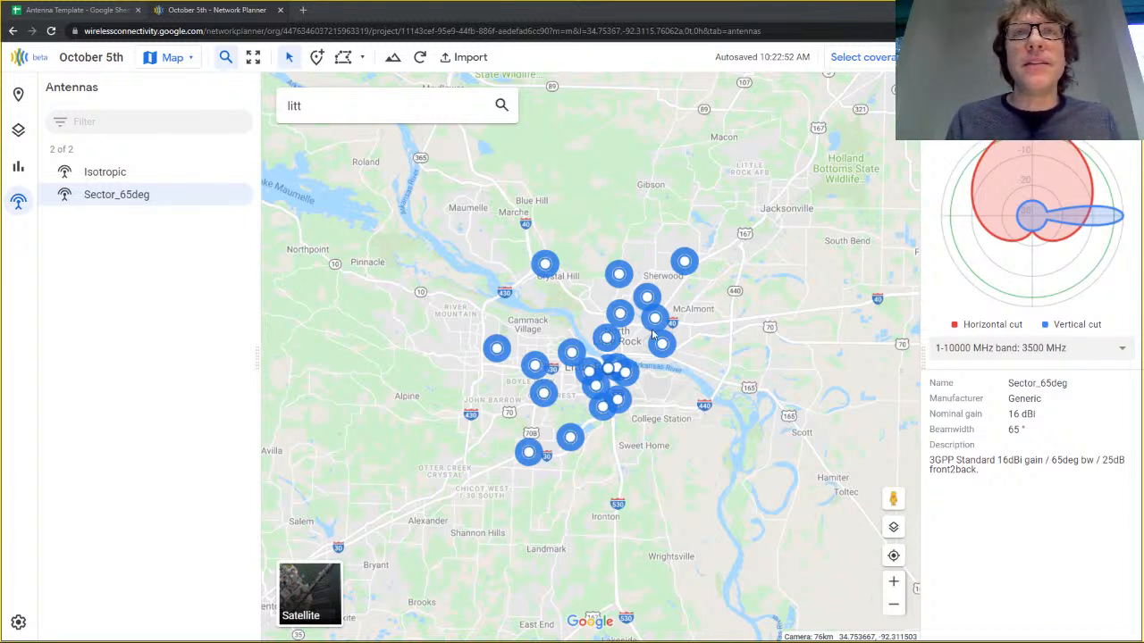
Look over the Import template options, then bring up the Antenna Template spreadsheet.
click(468, 59)
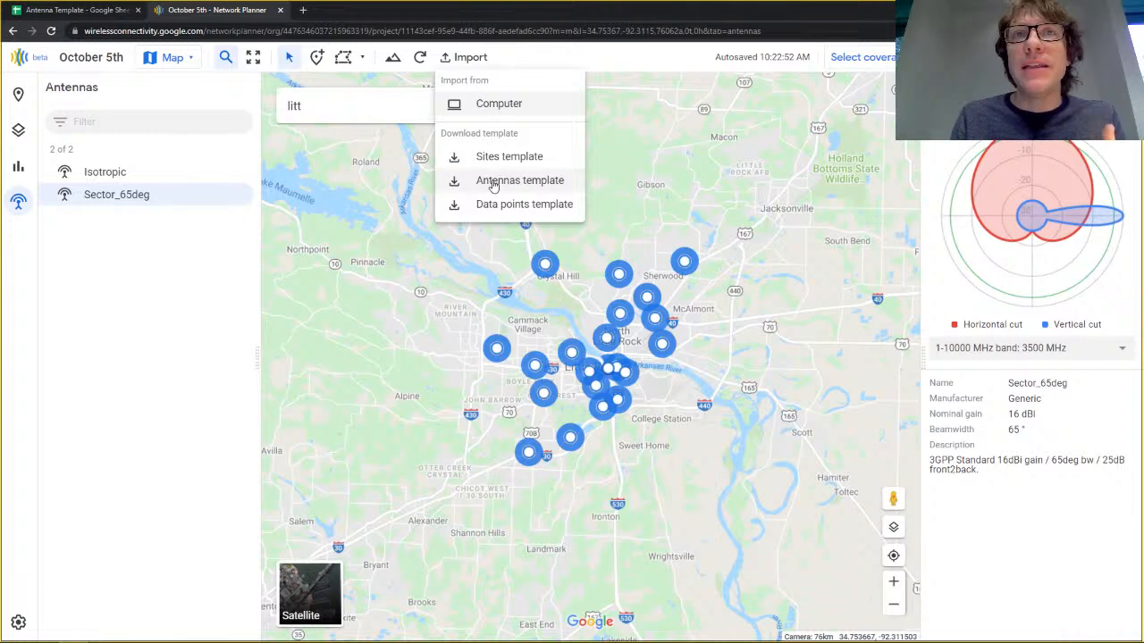
click(74, 11)
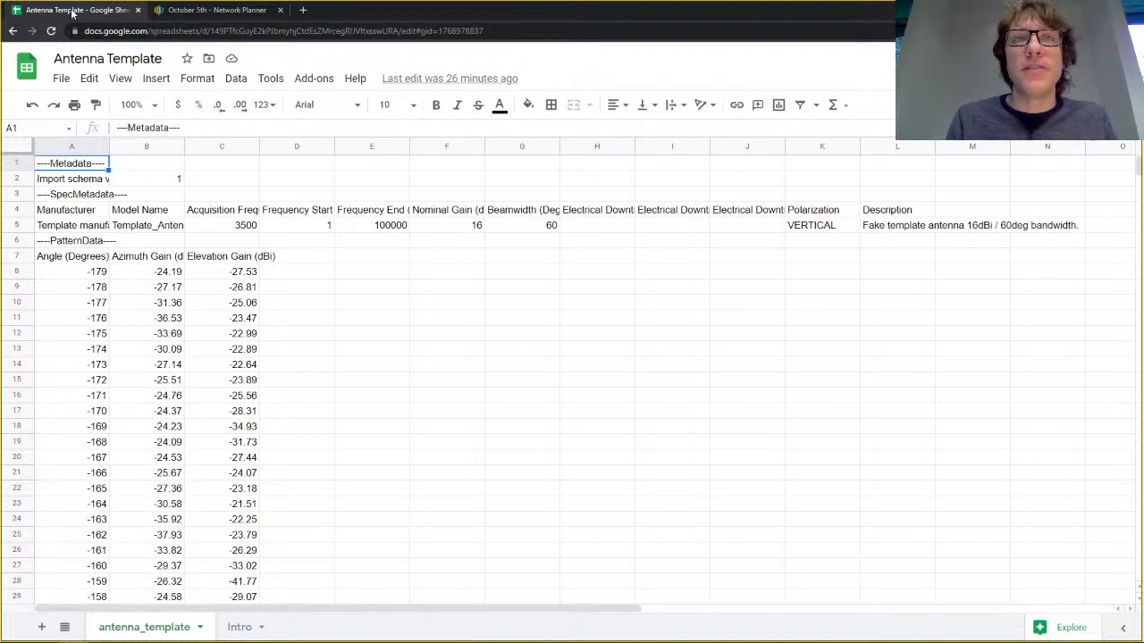
Inspect the row 5 antenna specs and the Azimuth and Elevation Gain (dBi) columns from -179°.
click(25, 225)
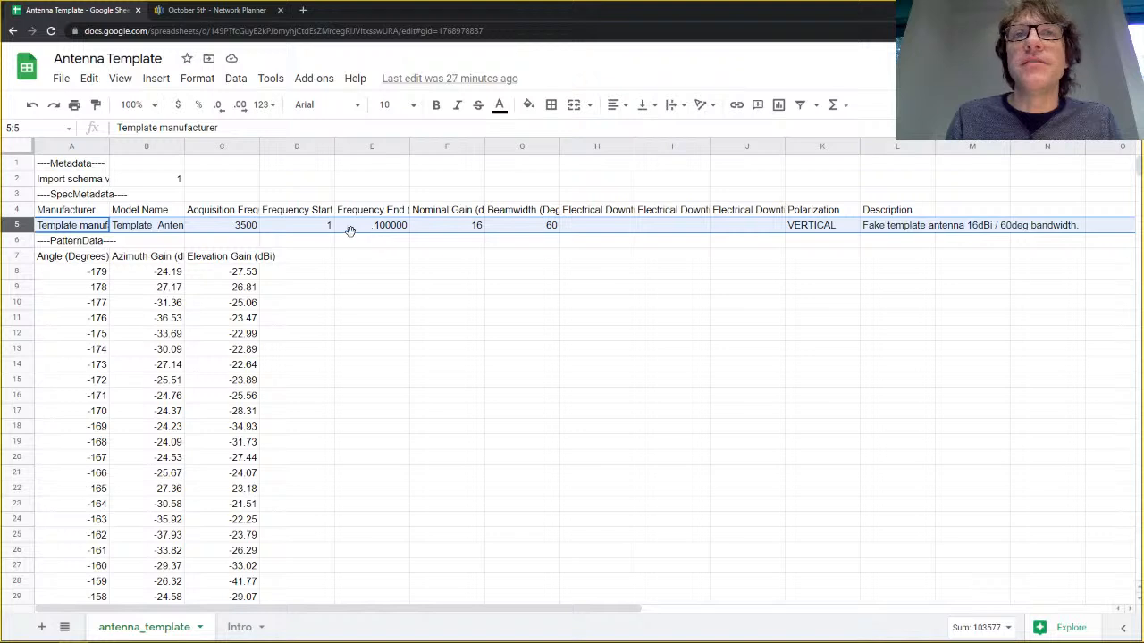
click(16, 272)
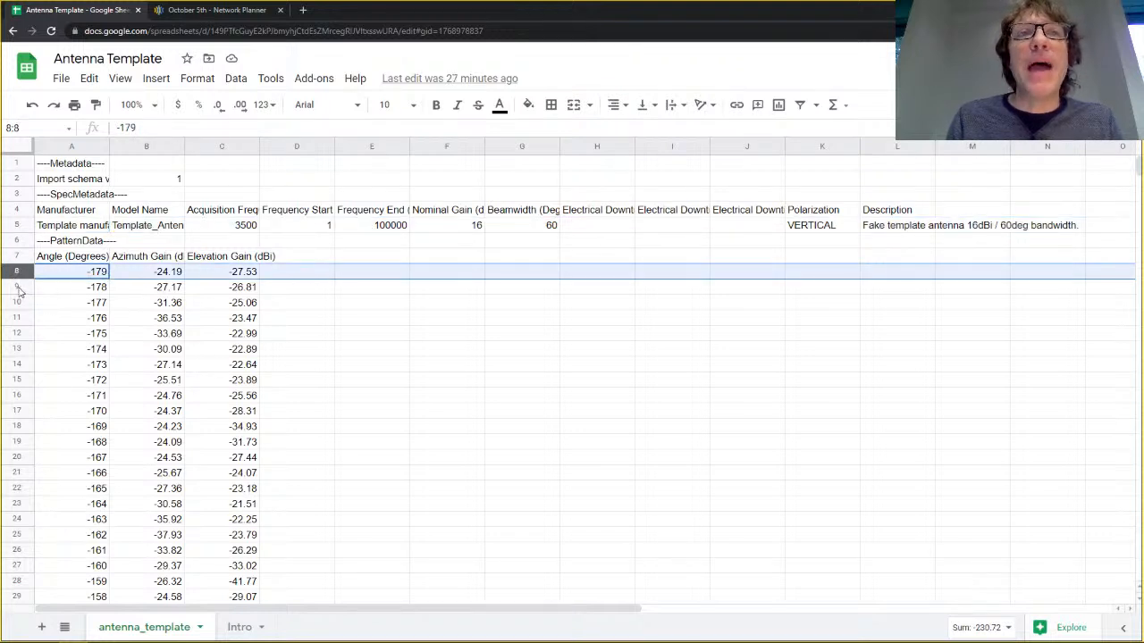
click(138, 261)
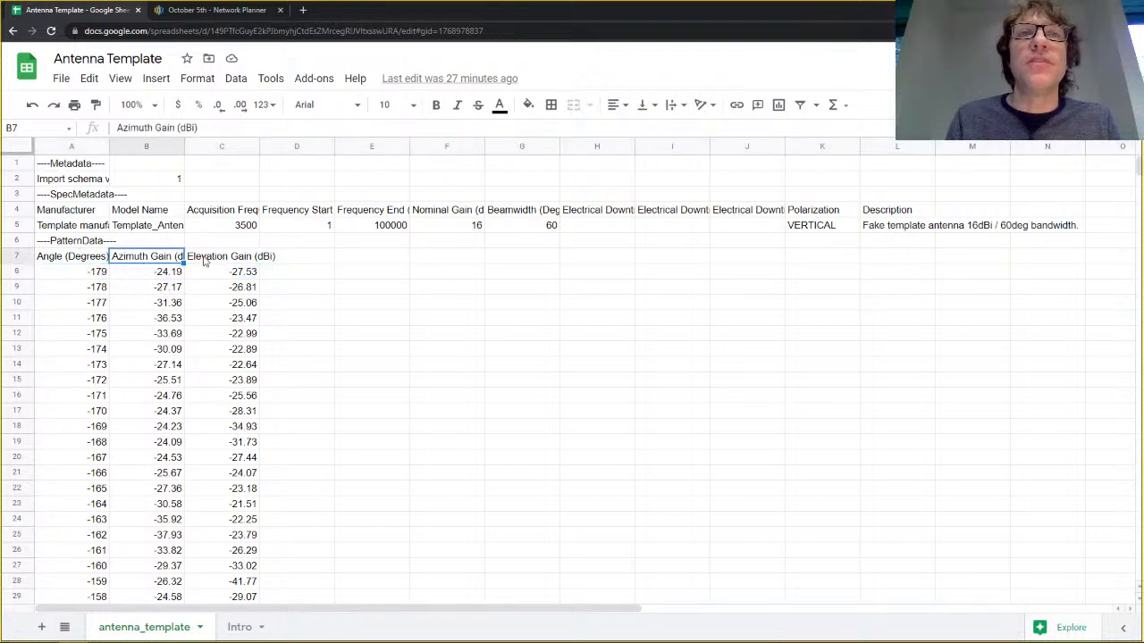
click(204, 259)
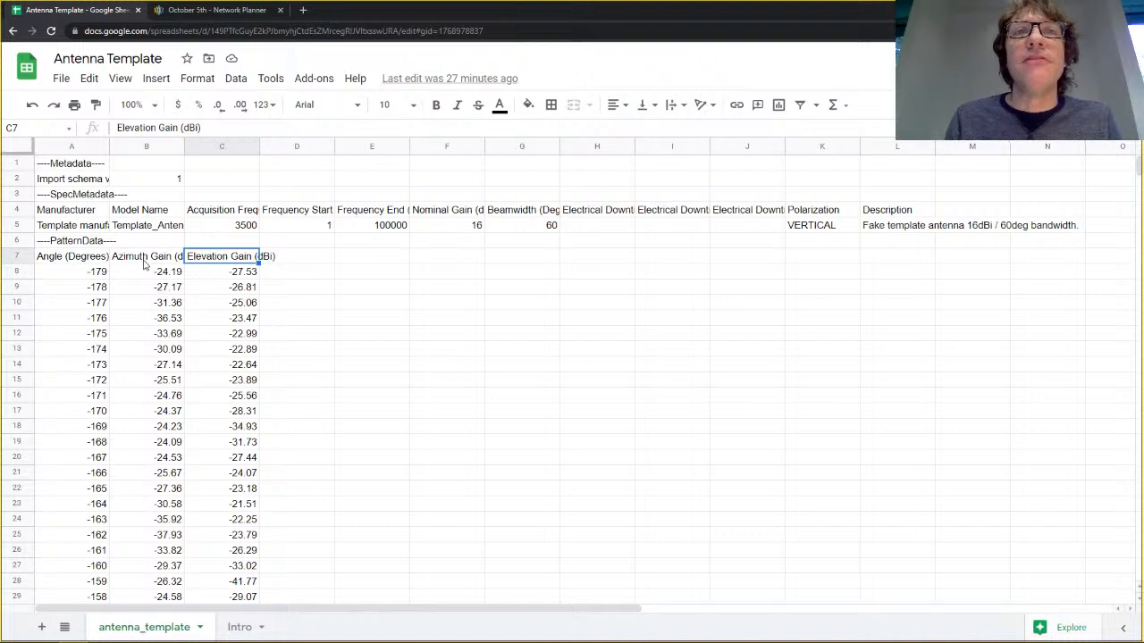
click(123, 261)
click(74, 271)
scroll(82, 304, down, 3)
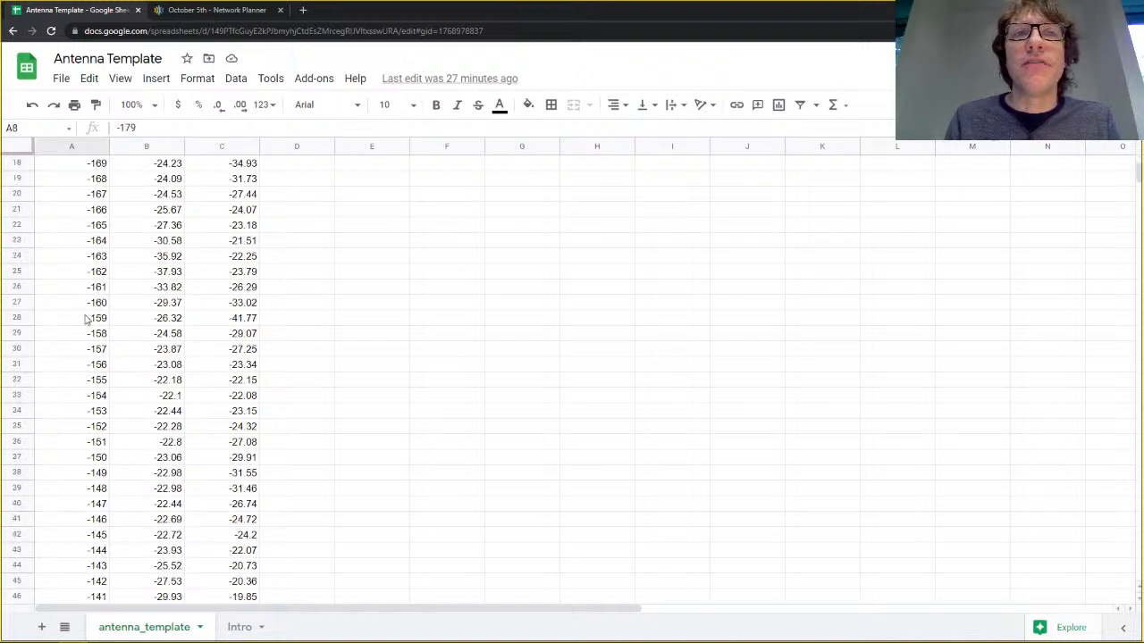
scroll(87, 319, up, 3)
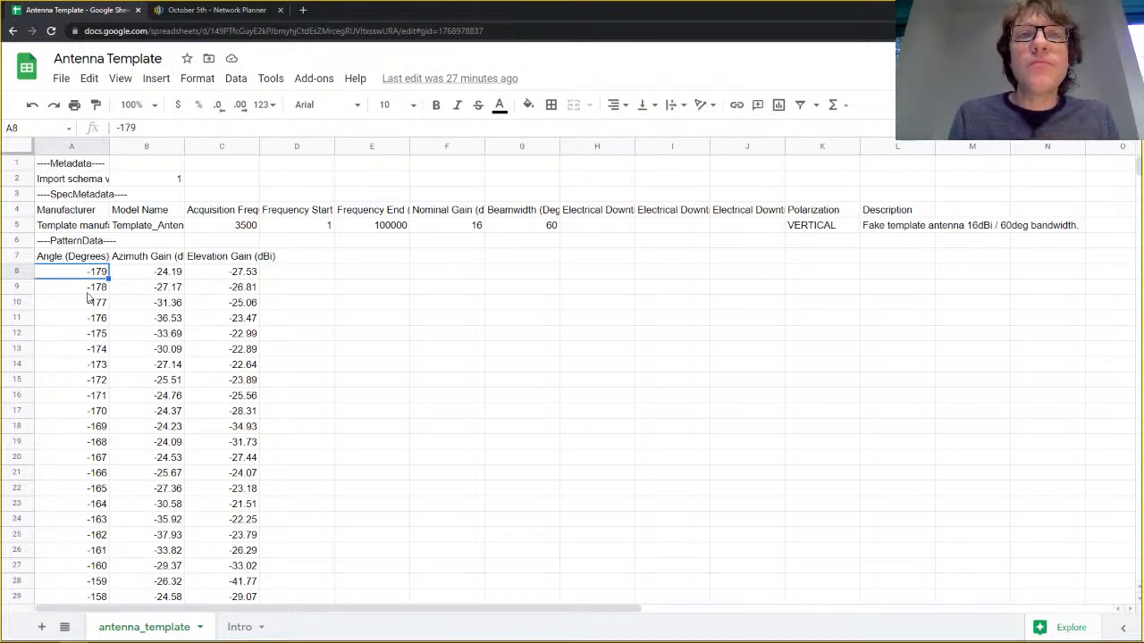
Step through pattern data rows 9, 10, 11 and 17.
click(16, 288)
click(17, 306)
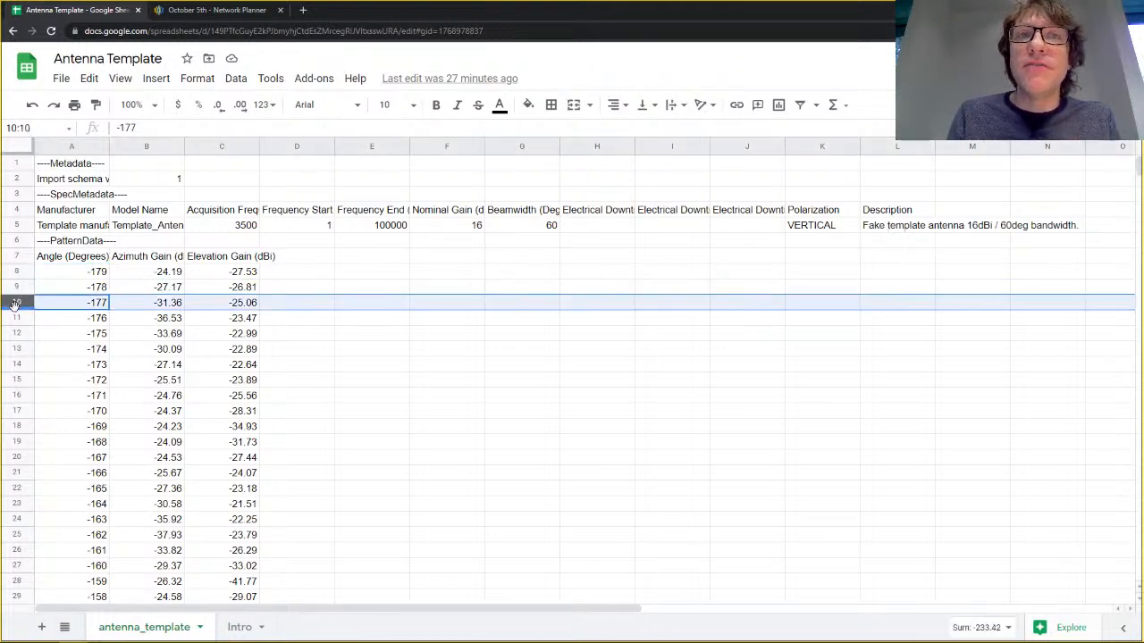
click(20, 320)
click(18, 411)
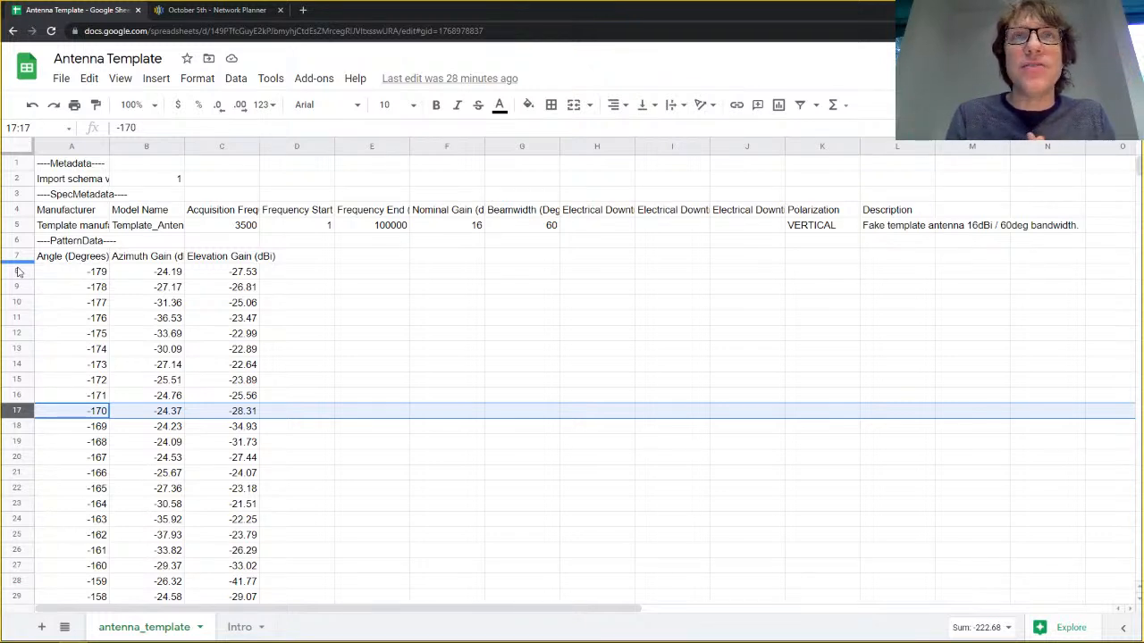
Import the Generic_Isotropic antenna file into the October 5th project's antennas.
click(196, 13)
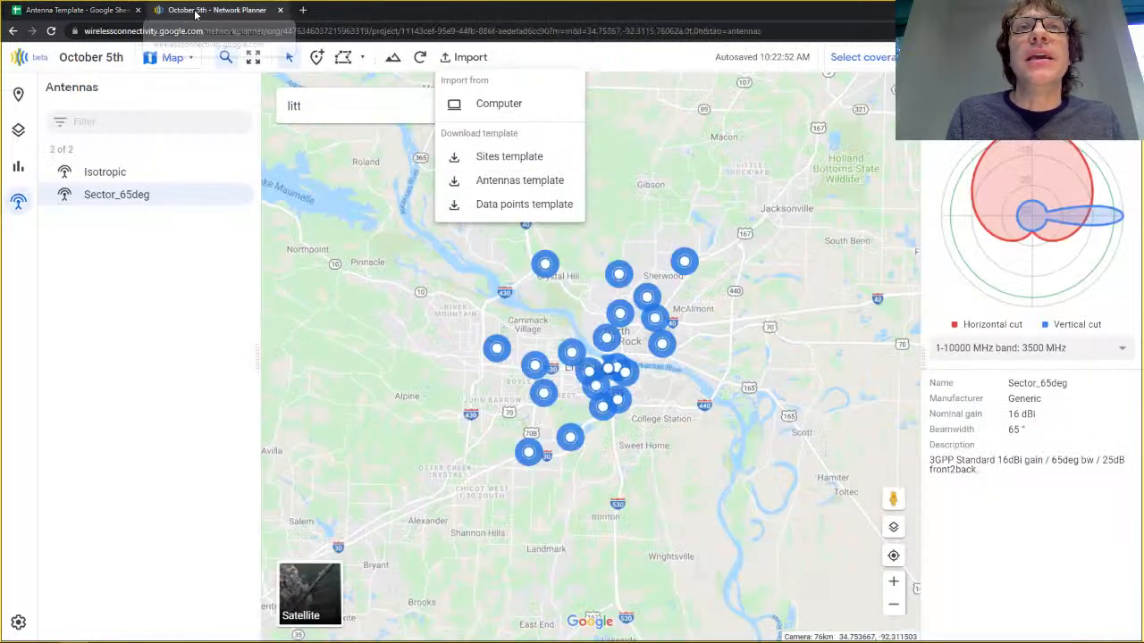
click(490, 105)
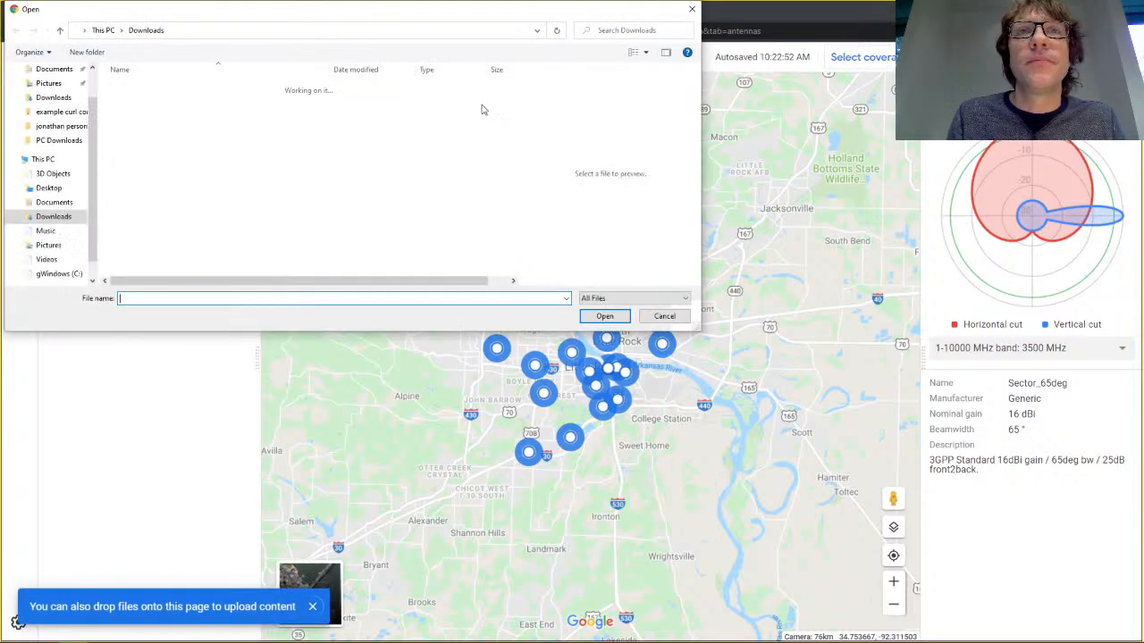
drag(219, 24, 258, 86)
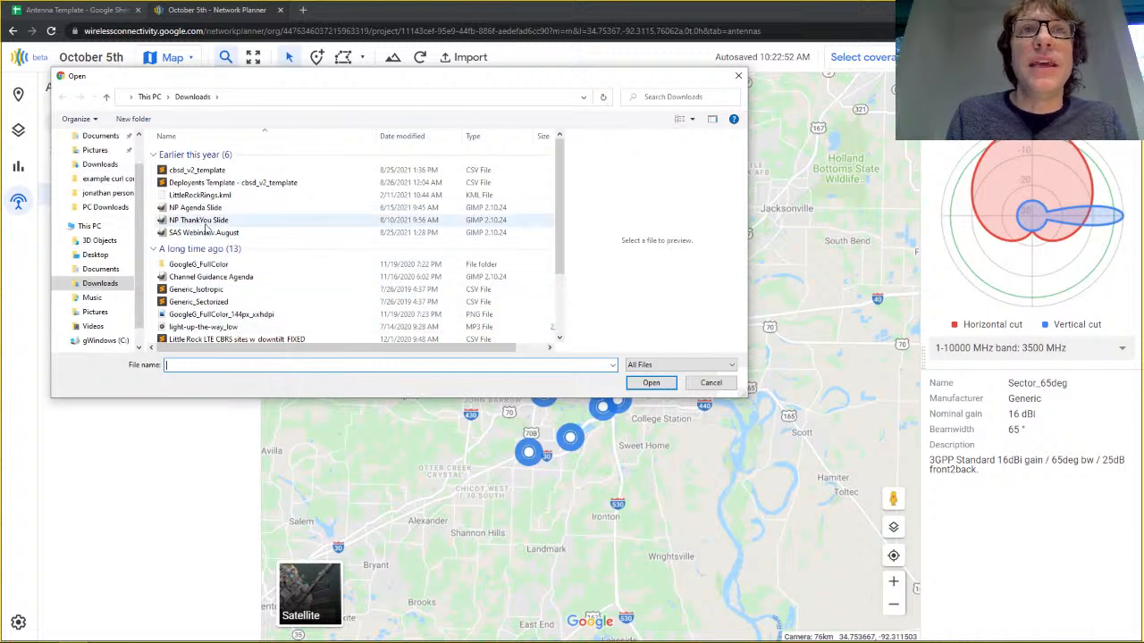
scroll(213, 279, down, 1)
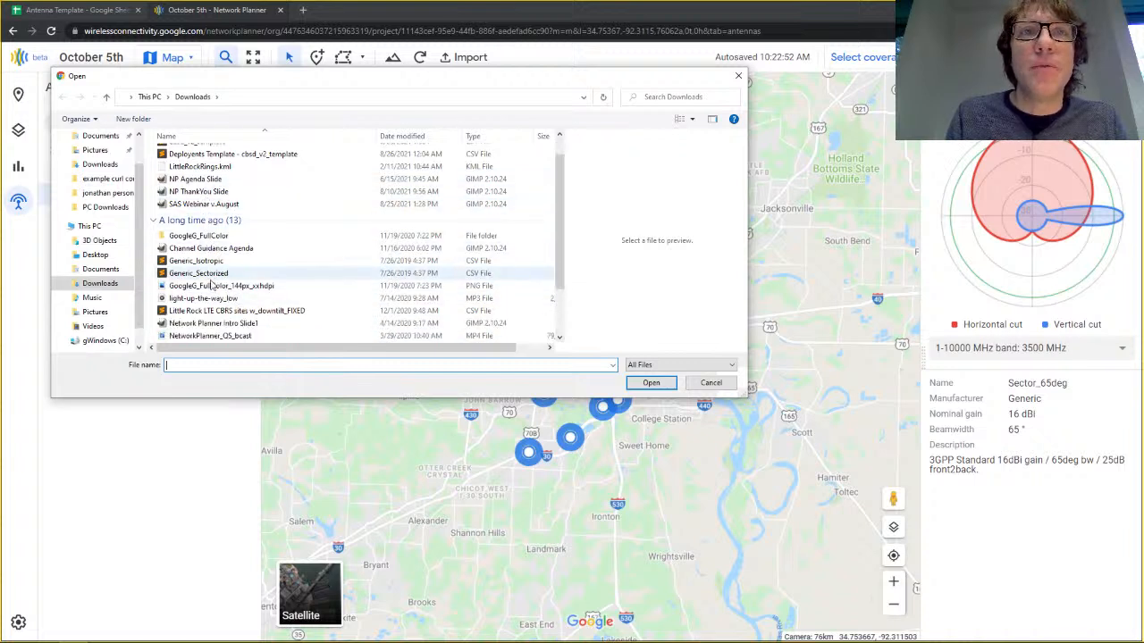
scroll(214, 313, down, 1)
scroll(211, 315, down, 1)
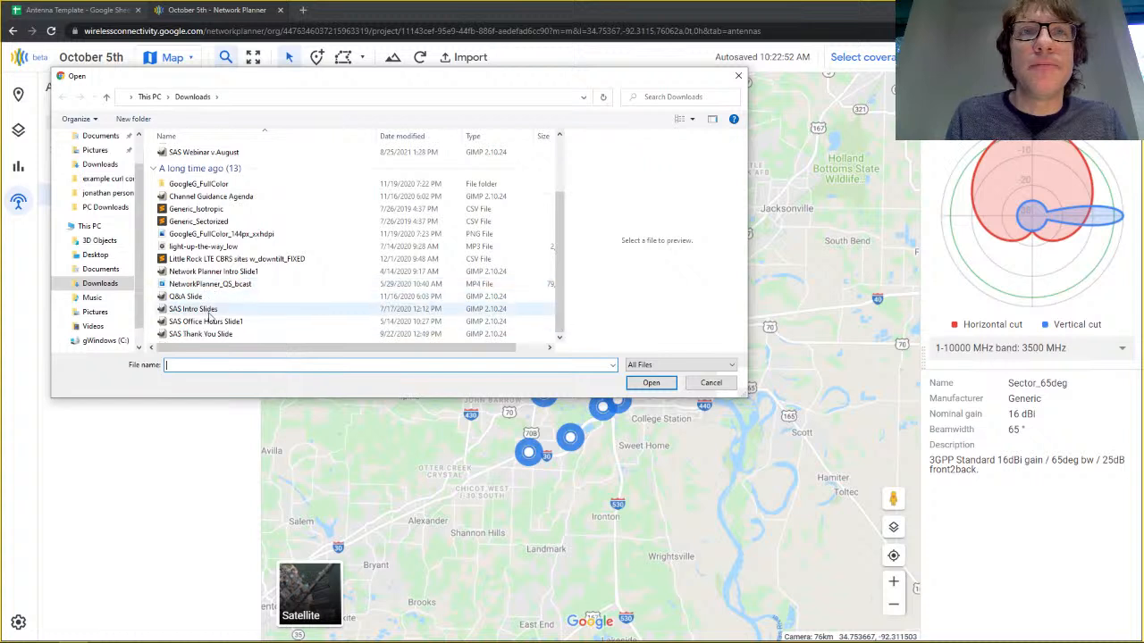
scroll(206, 260, up, 1)
click(205, 248)
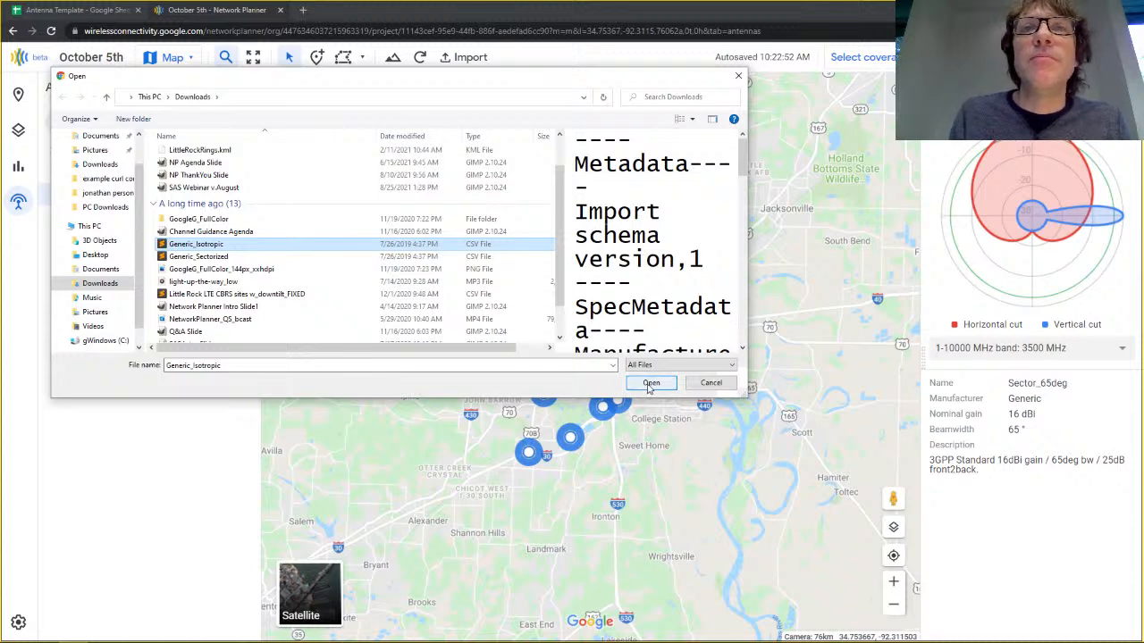
click(711, 383)
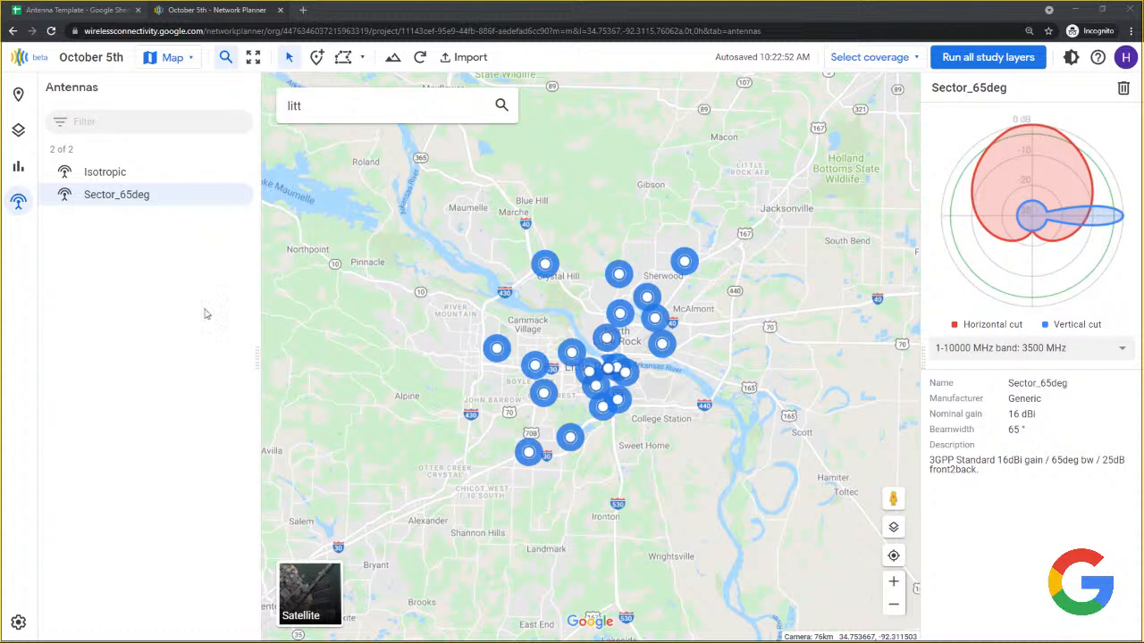
Set the second LTE band's user antenna to Isotropic.
click(18, 623)
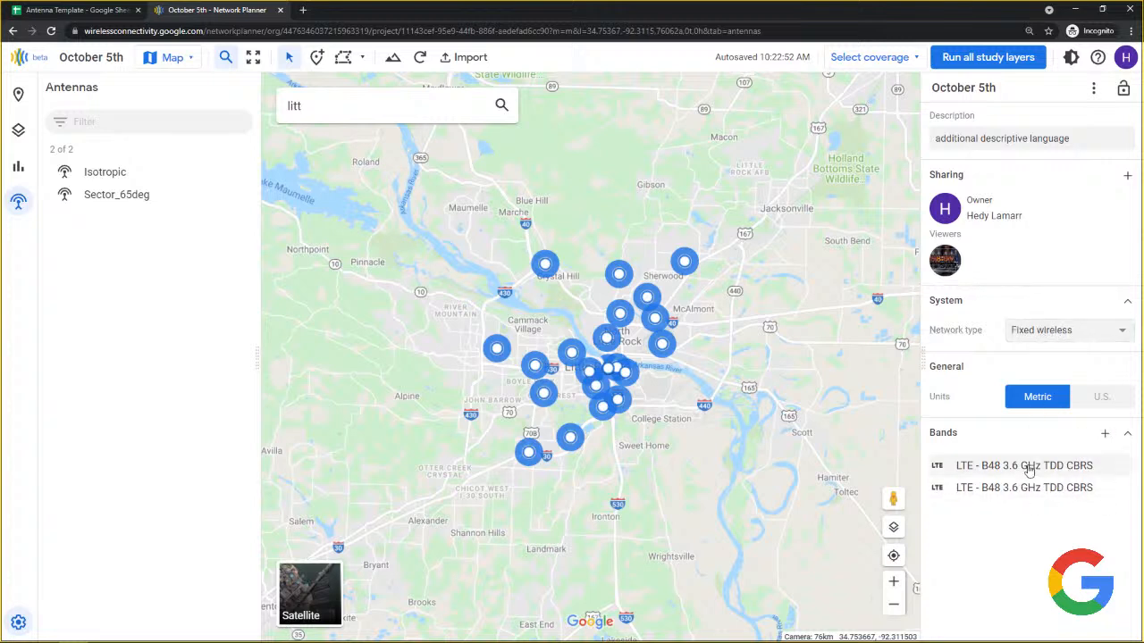
click(1032, 494)
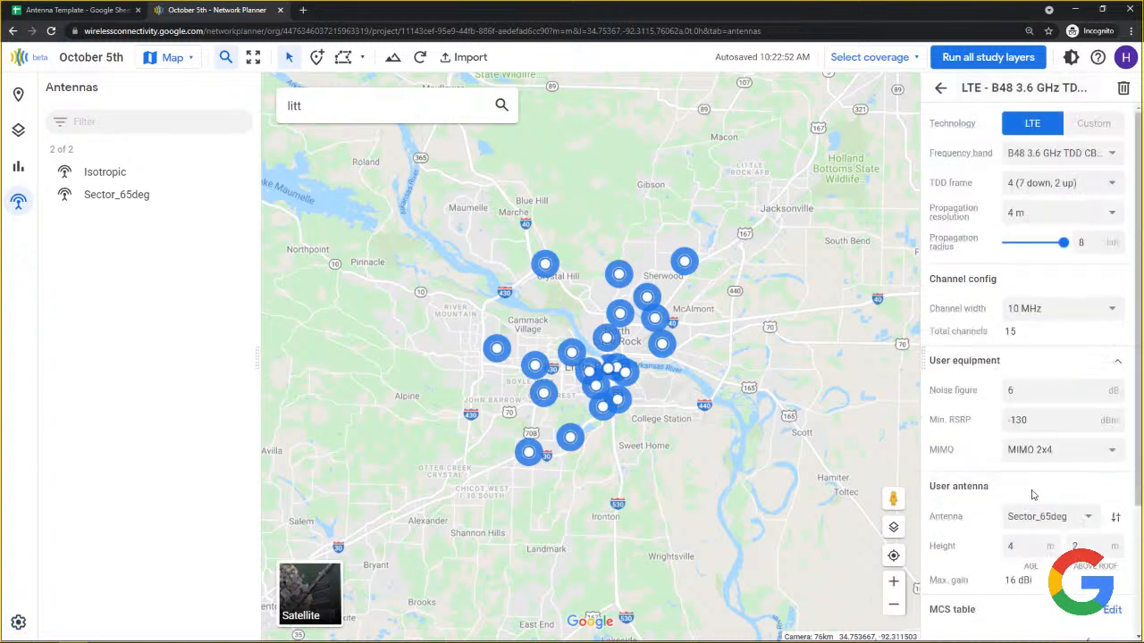
scroll(1027, 370, down, 2)
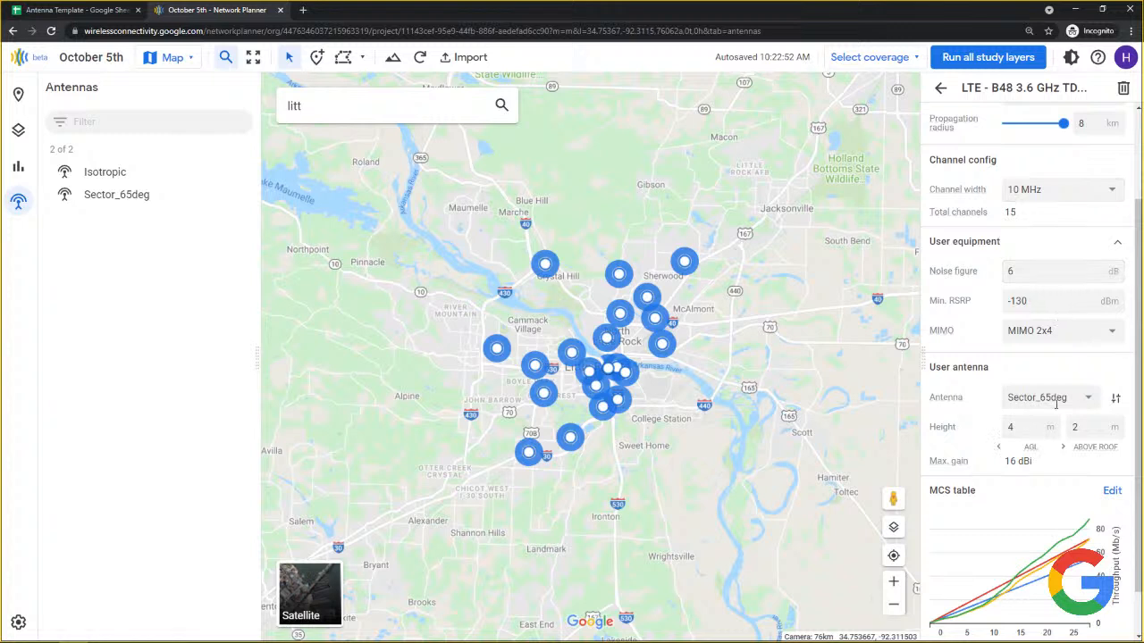
click(1052, 399)
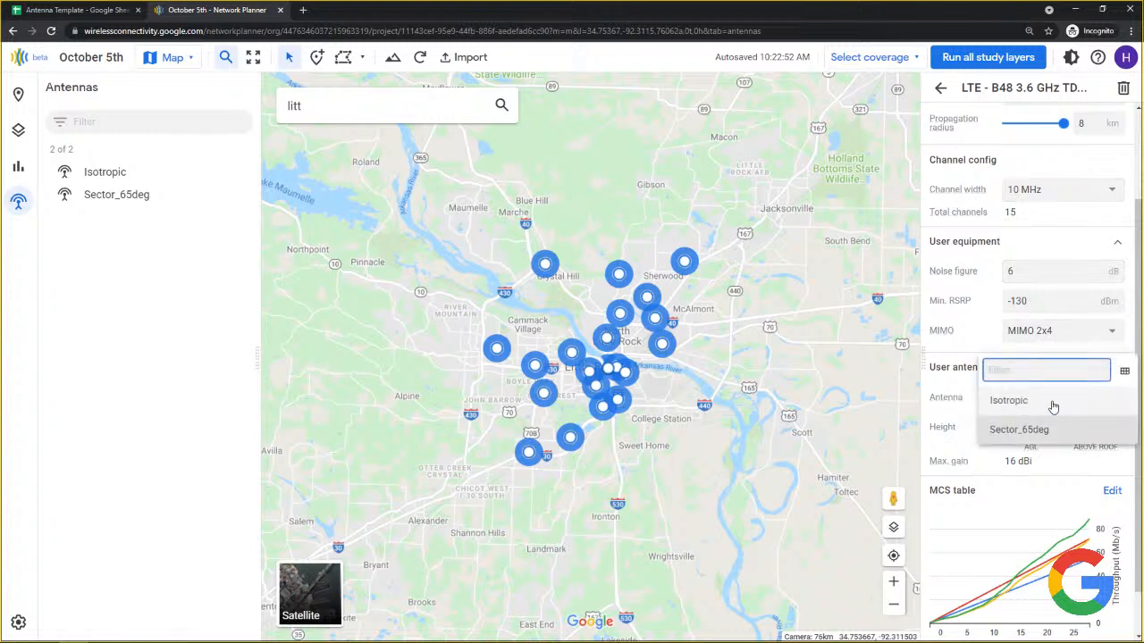
click(1052, 404)
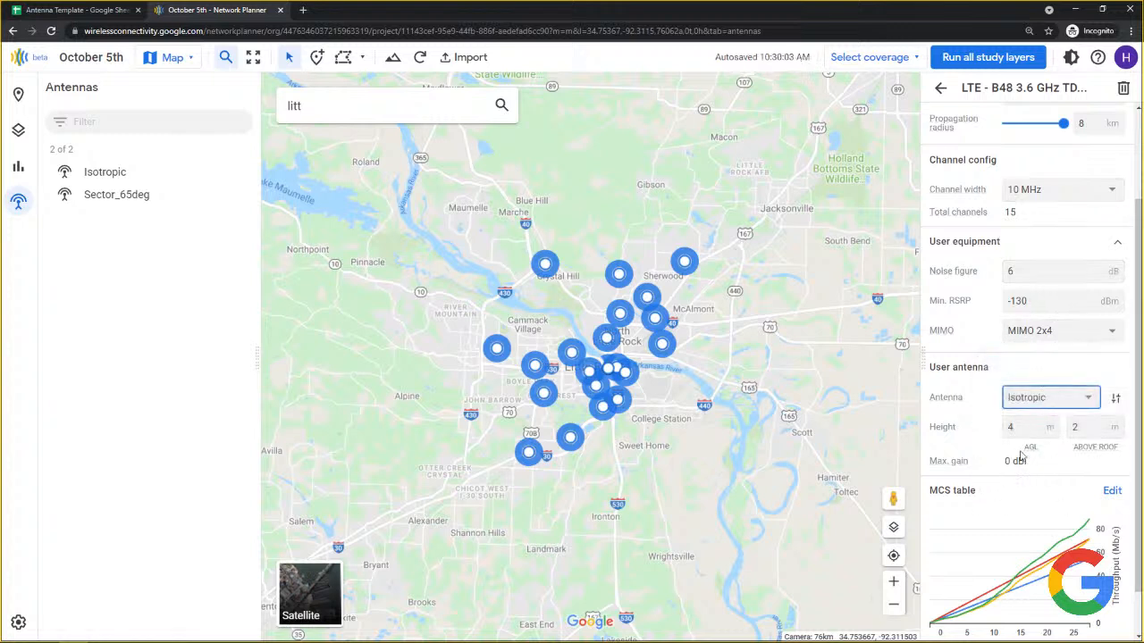
scroll(1014, 459, up, 2)
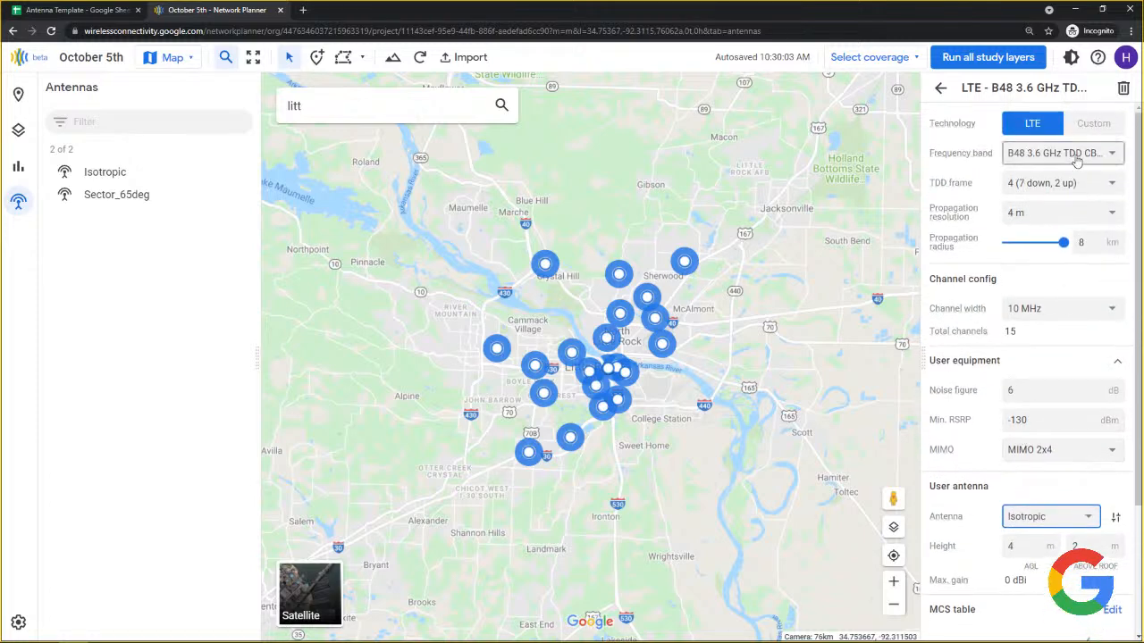
Choose B49 3.6 GHz TDD as the second band's frequency band.
click(1075, 154)
click(1065, 149)
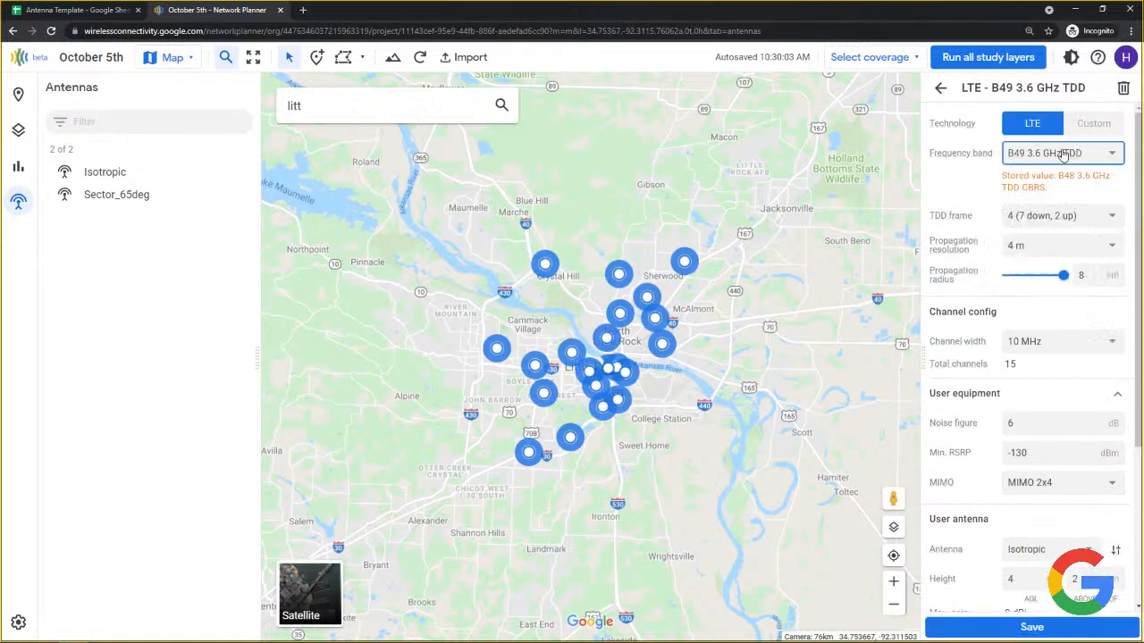
click(941, 87)
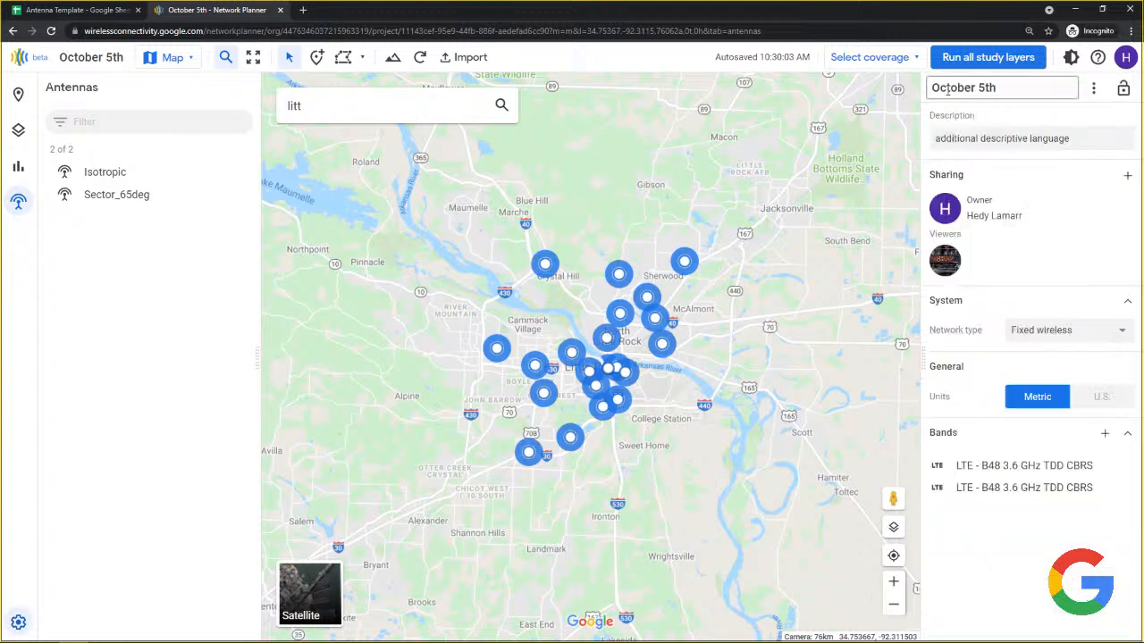
click(1032, 488)
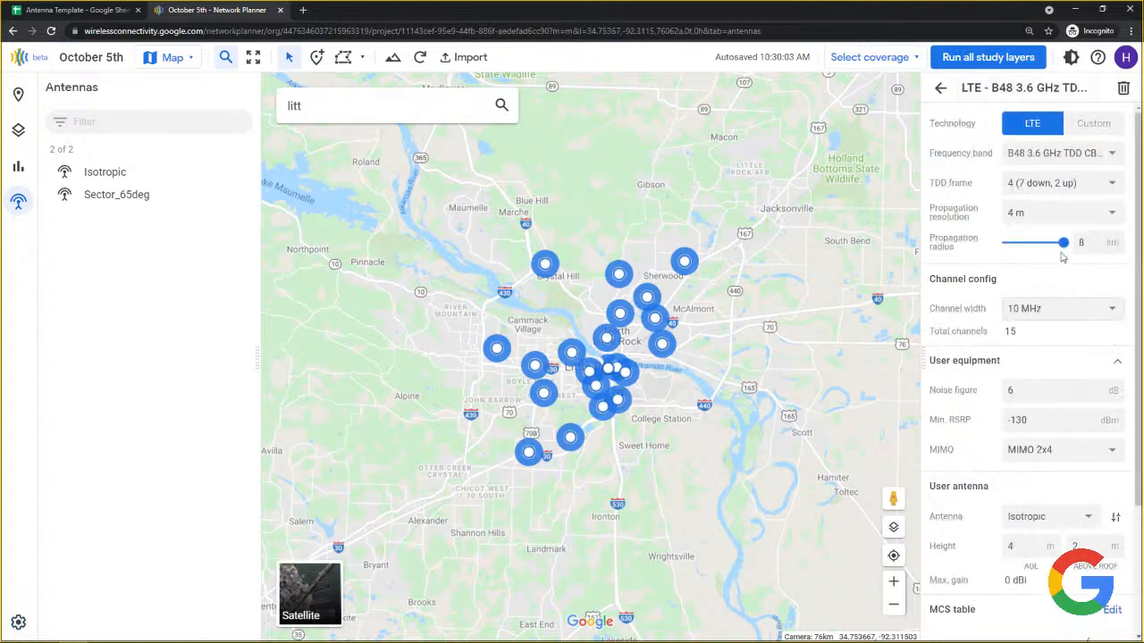
click(1029, 153)
click(1030, 148)
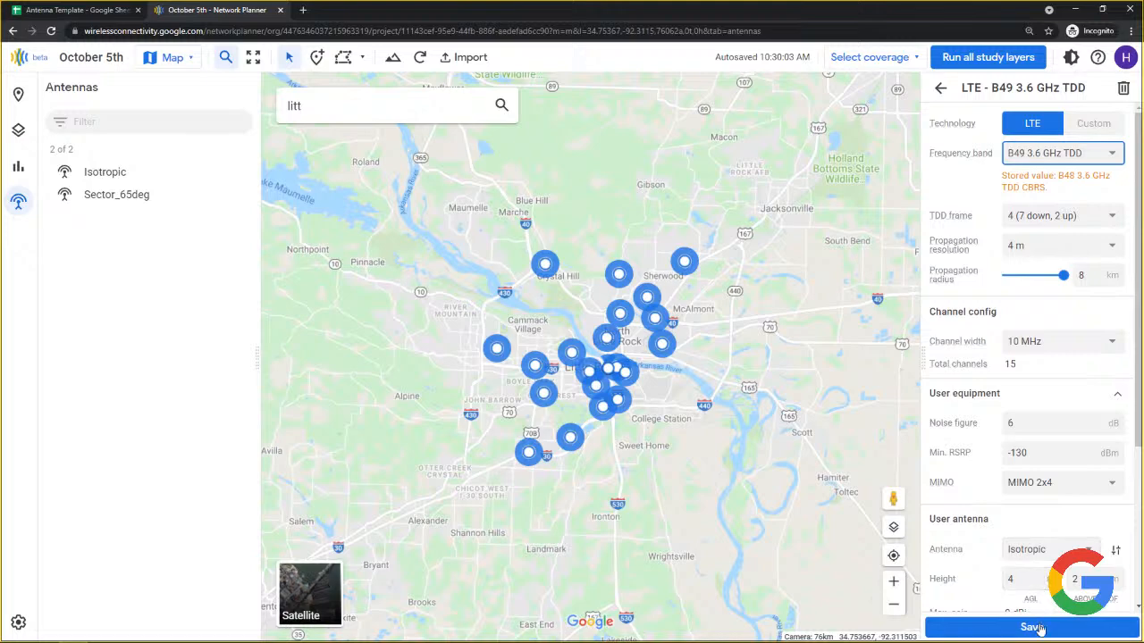
scroll(1037, 617, down, 3)
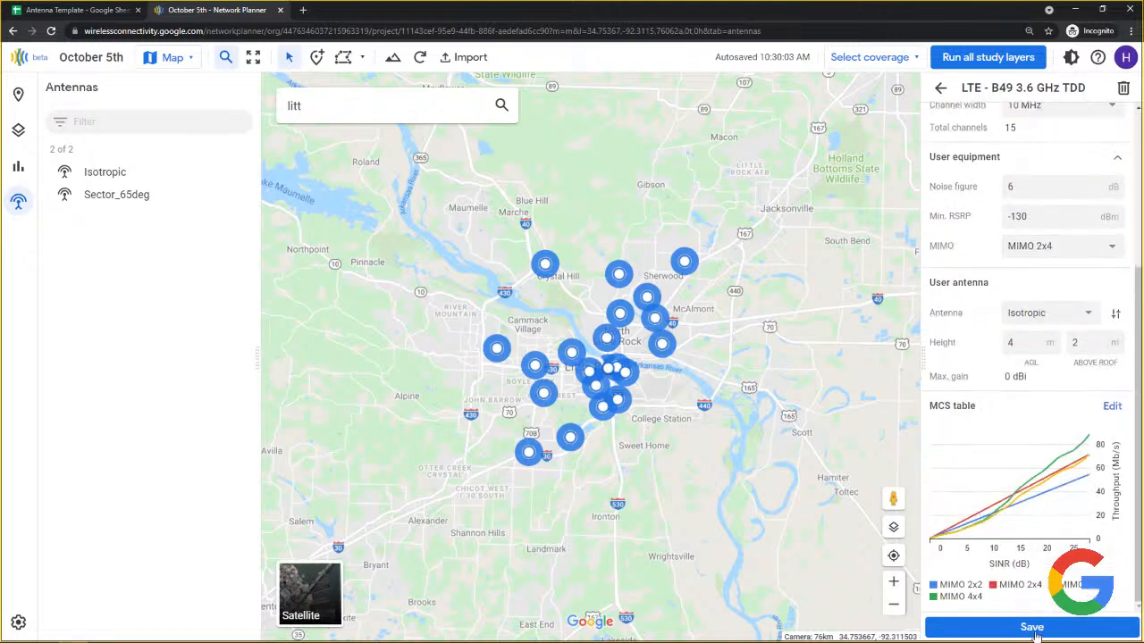
click(1032, 628)
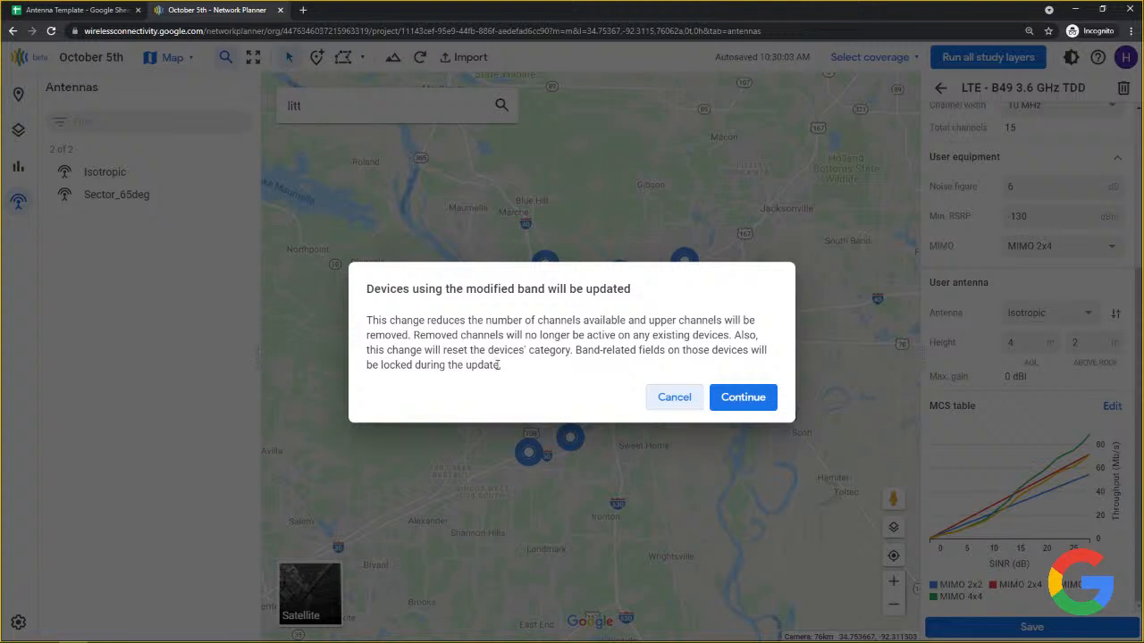
click(675, 400)
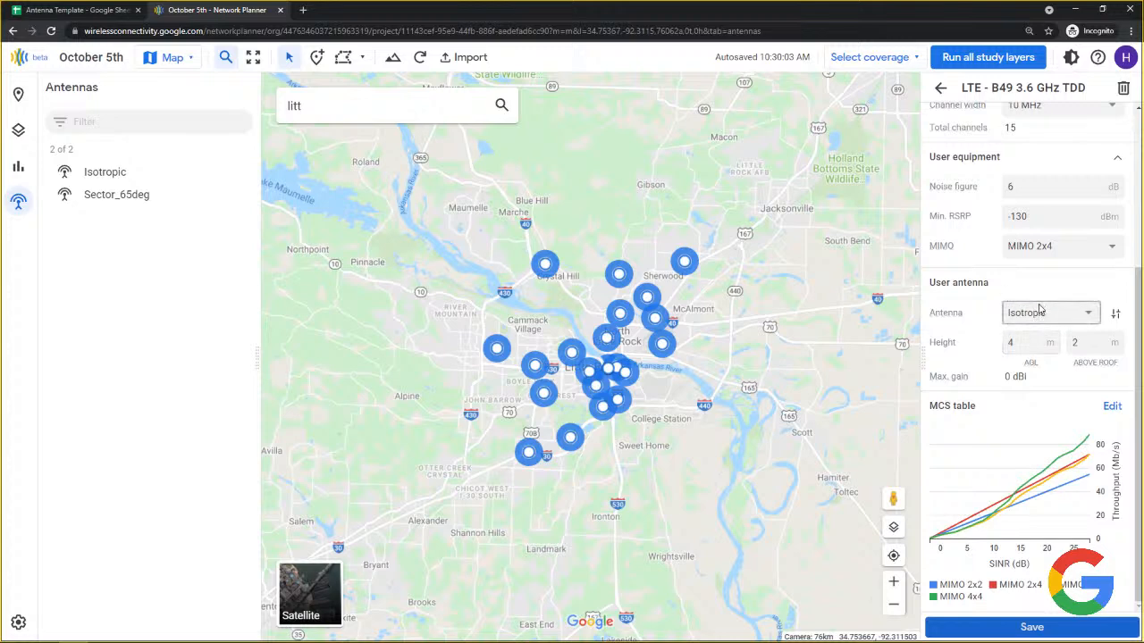
scroll(1039, 311, up, 3)
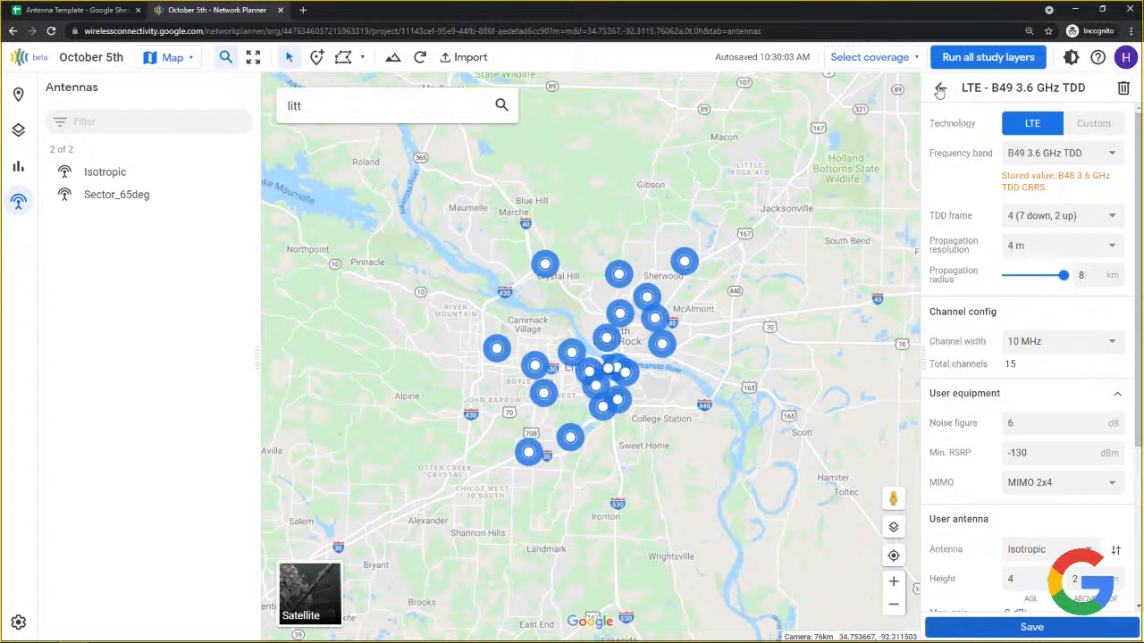
Leave the band editor unsaved and zoom the map onto the East Little Rock airport.
click(940, 90)
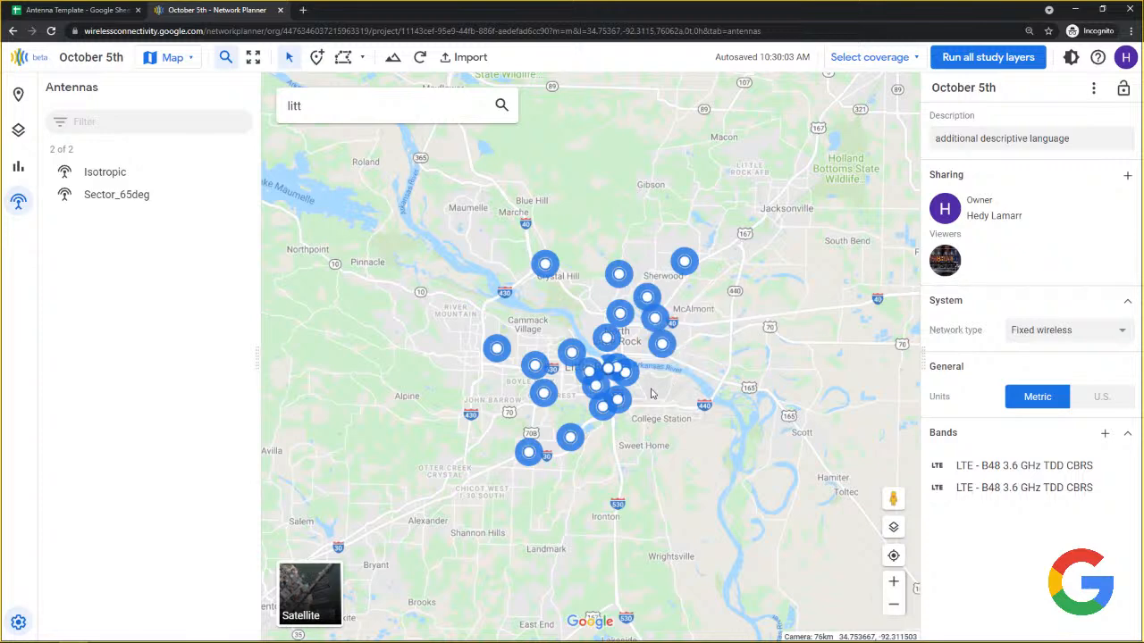
scroll(652, 400, up, 3)
scroll(652, 404, up, 3)
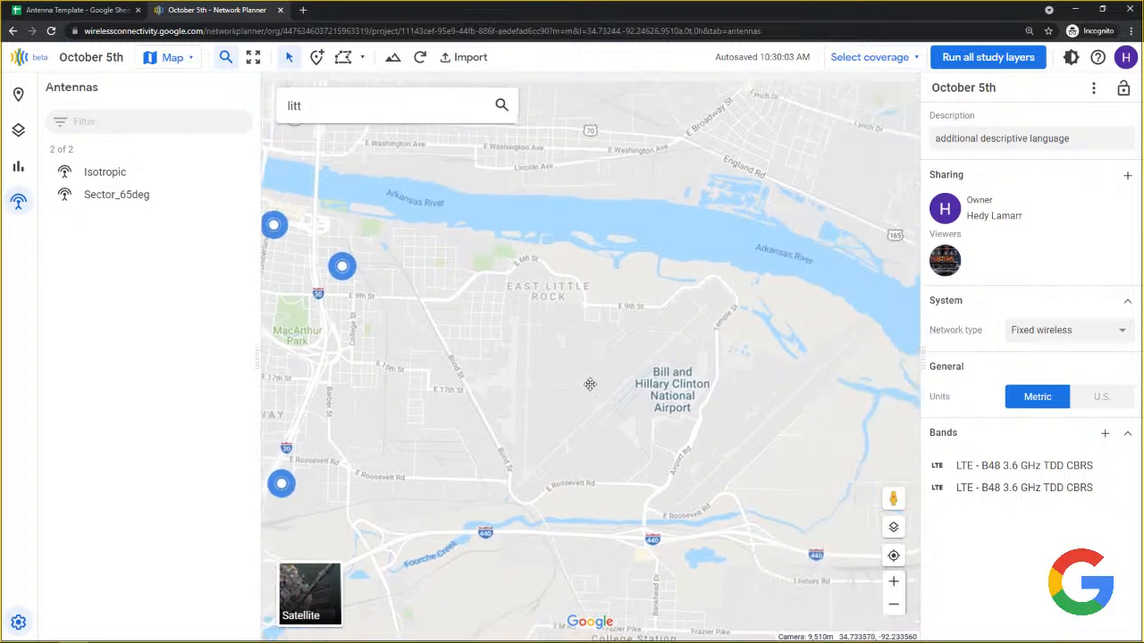
drag(561, 377, 533, 347)
scroll(534, 336, up, 2)
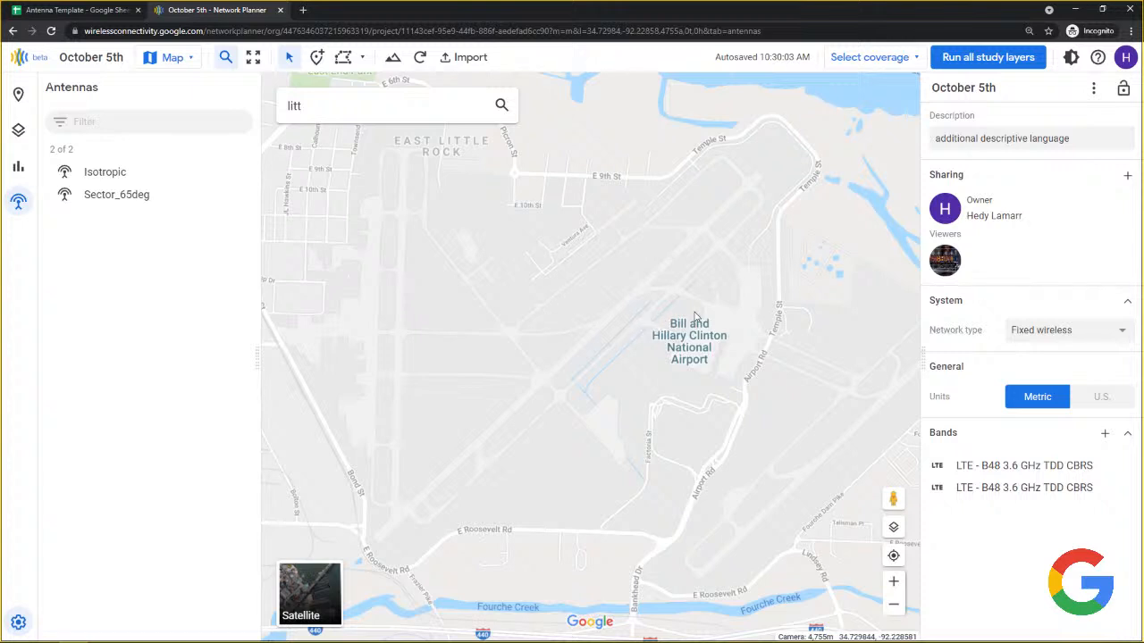
Add a new site at the airport and name it 'Airport Site'.
right_click(693, 316)
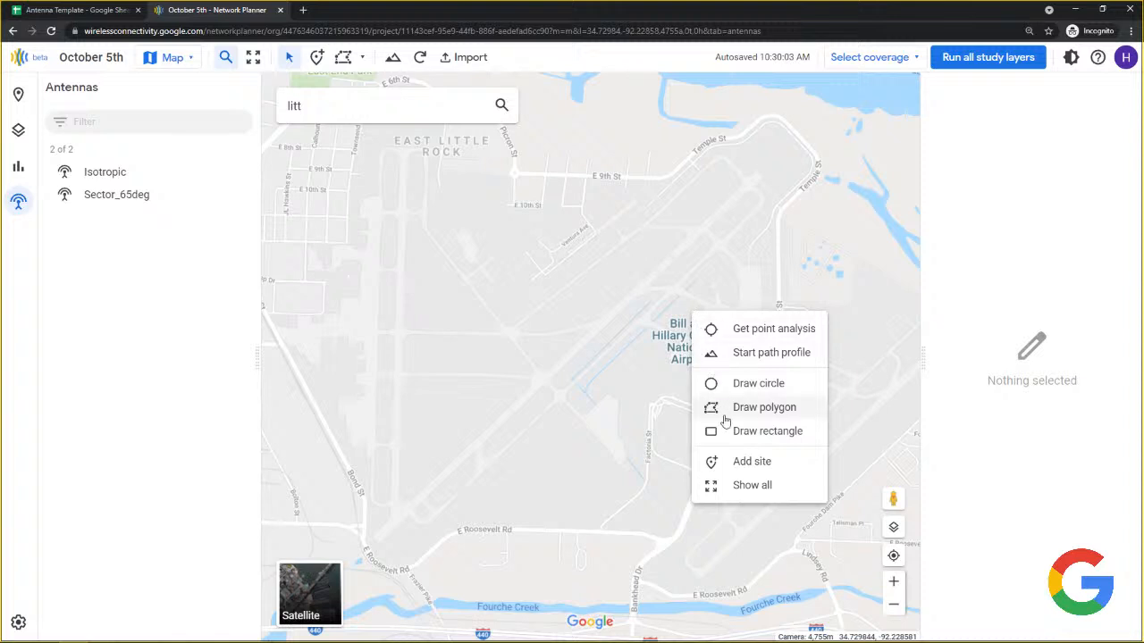
click(748, 464)
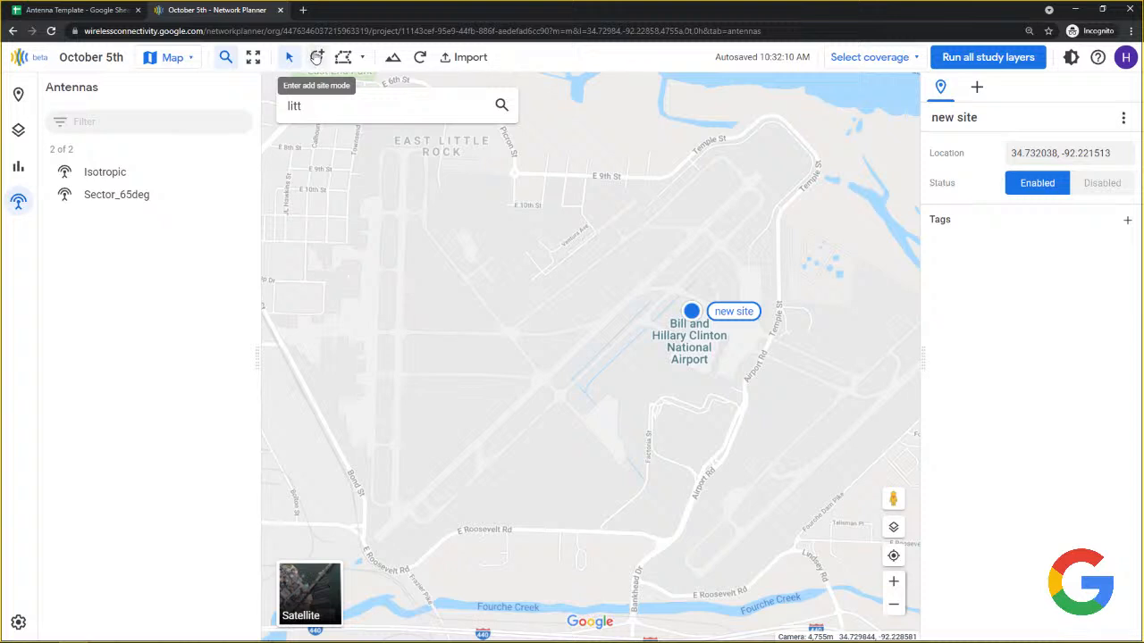
click(986, 116)
drag(986, 115, 925, 116)
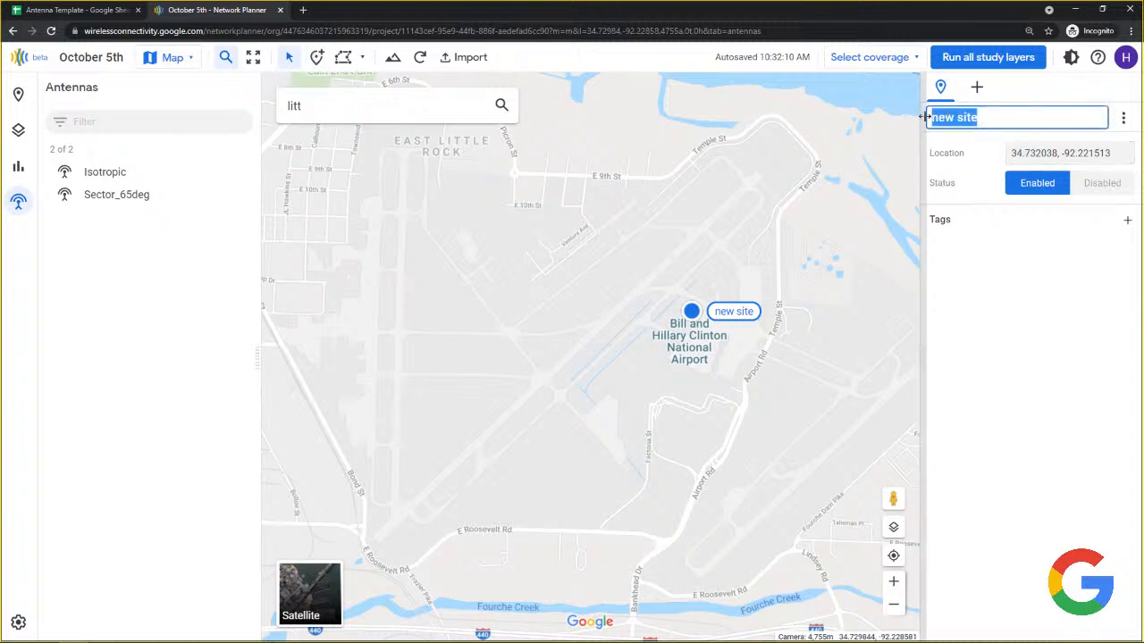
text(Airp)
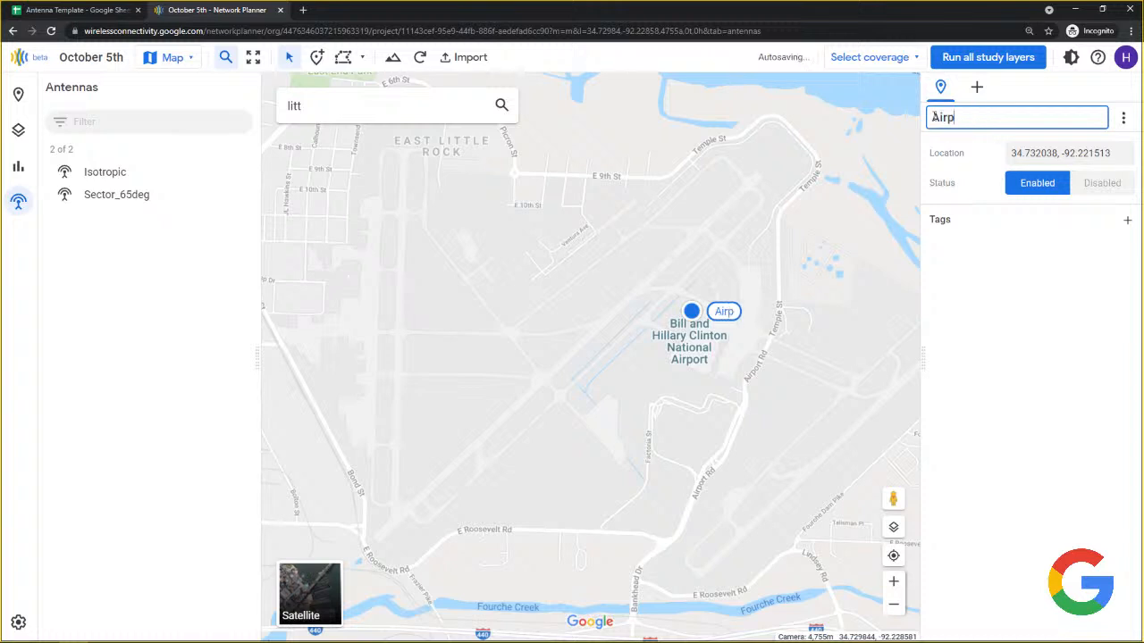
text(ort Site)
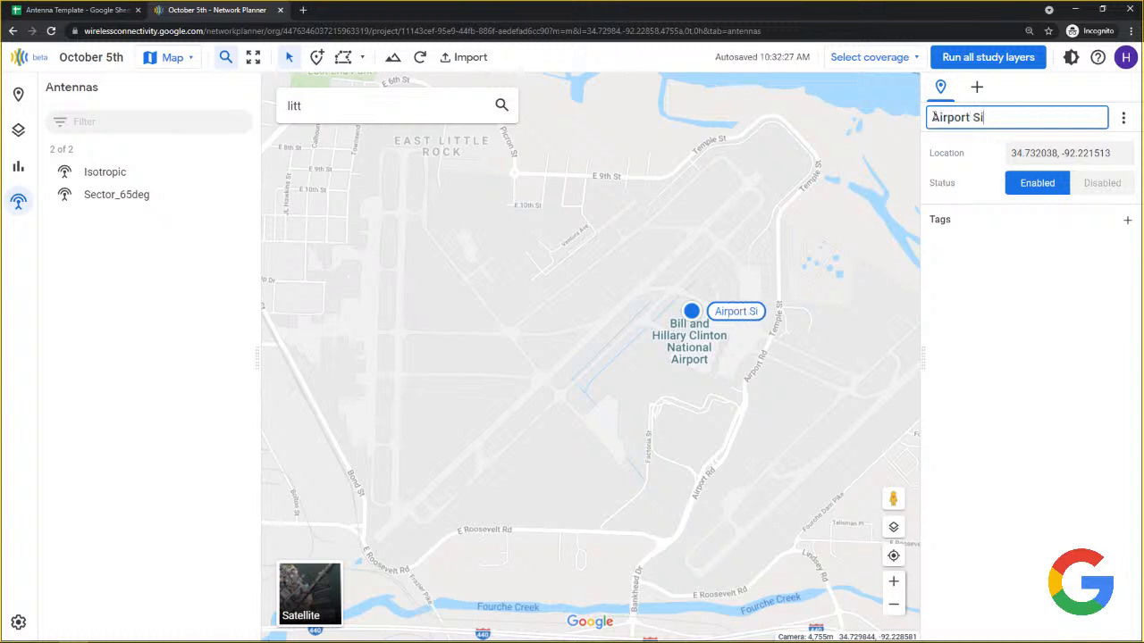
click(1028, 153)
drag(1112, 153, 993, 162)
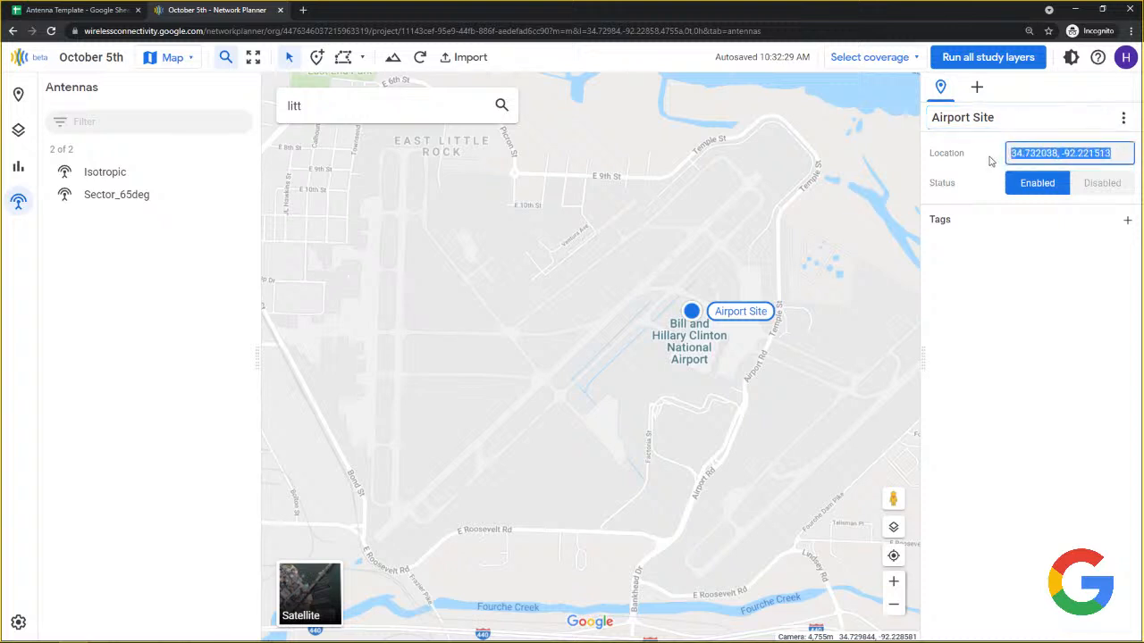
click(1082, 184)
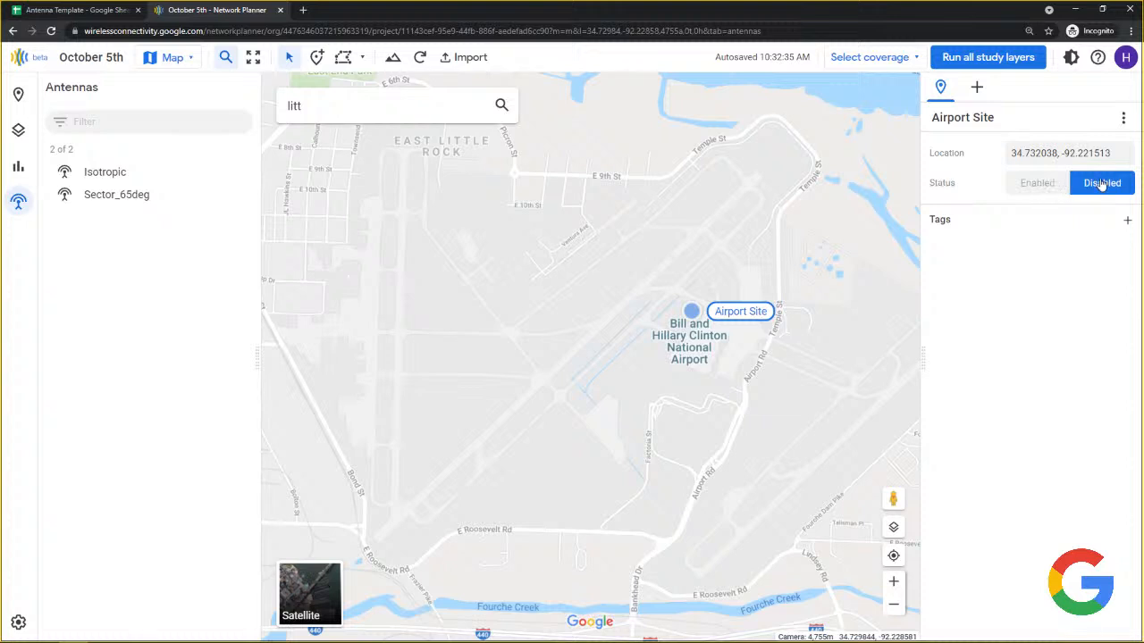
click(1033, 189)
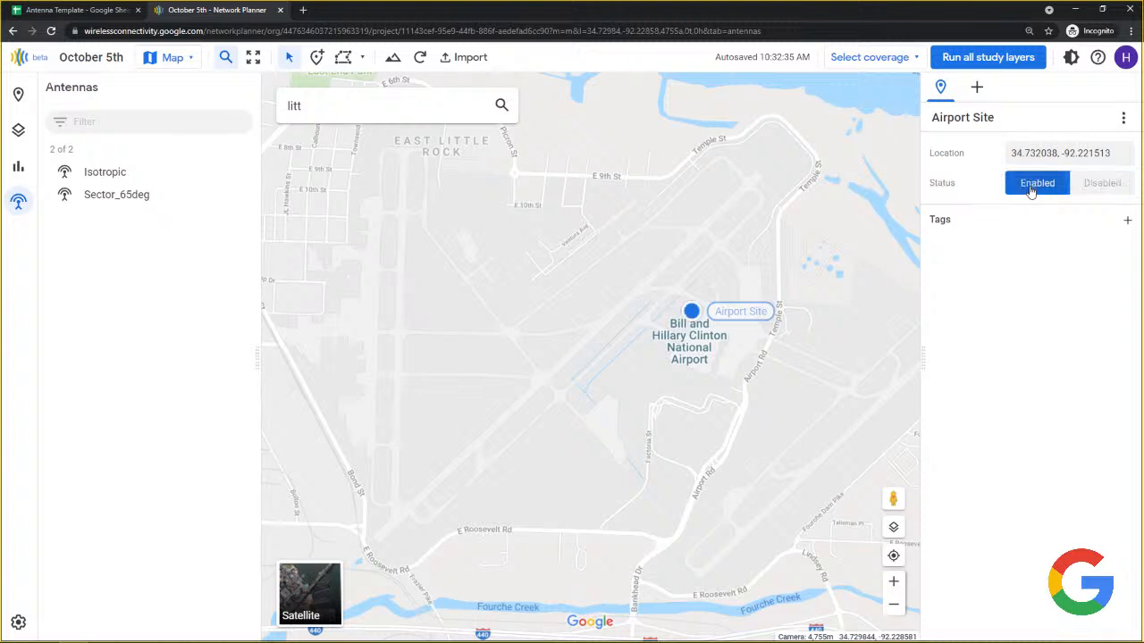
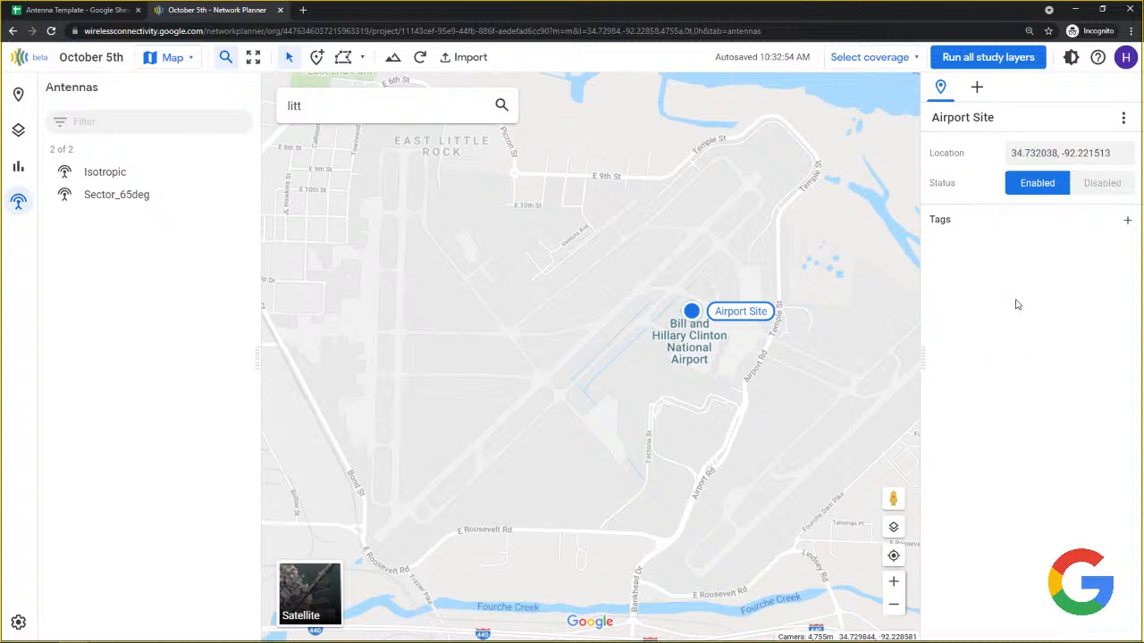
Add New Device 1 to Airport Site, showing an Isotropic antenna at 5 m height.
click(979, 89)
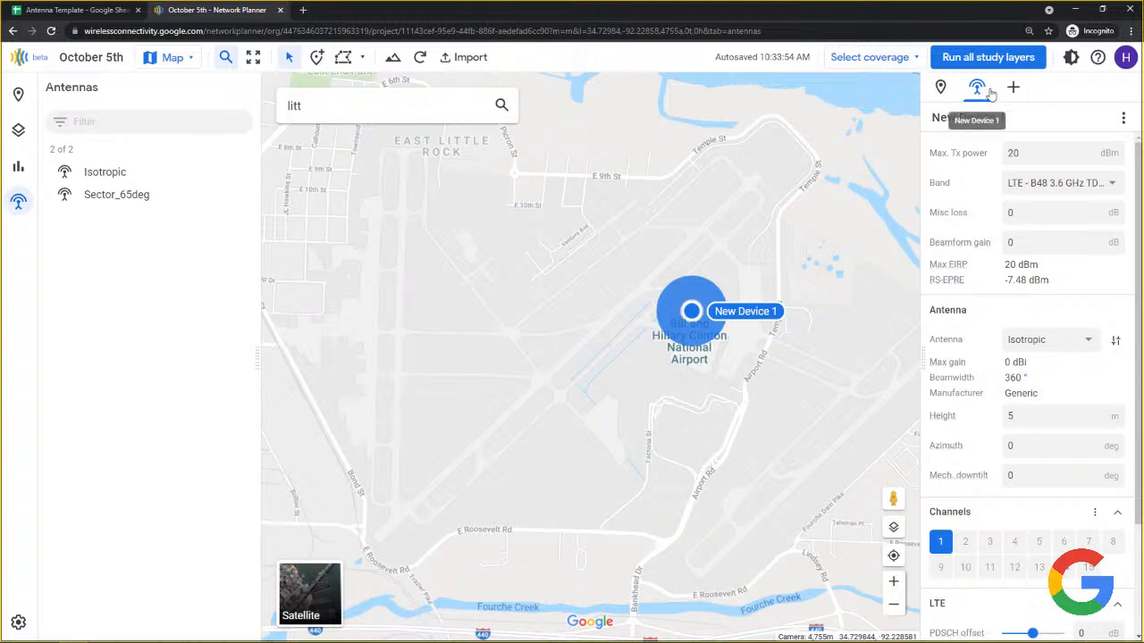
Rename the device to Fast eNodeB and set Max Tx power to 27 dBm.
click(1034, 116)
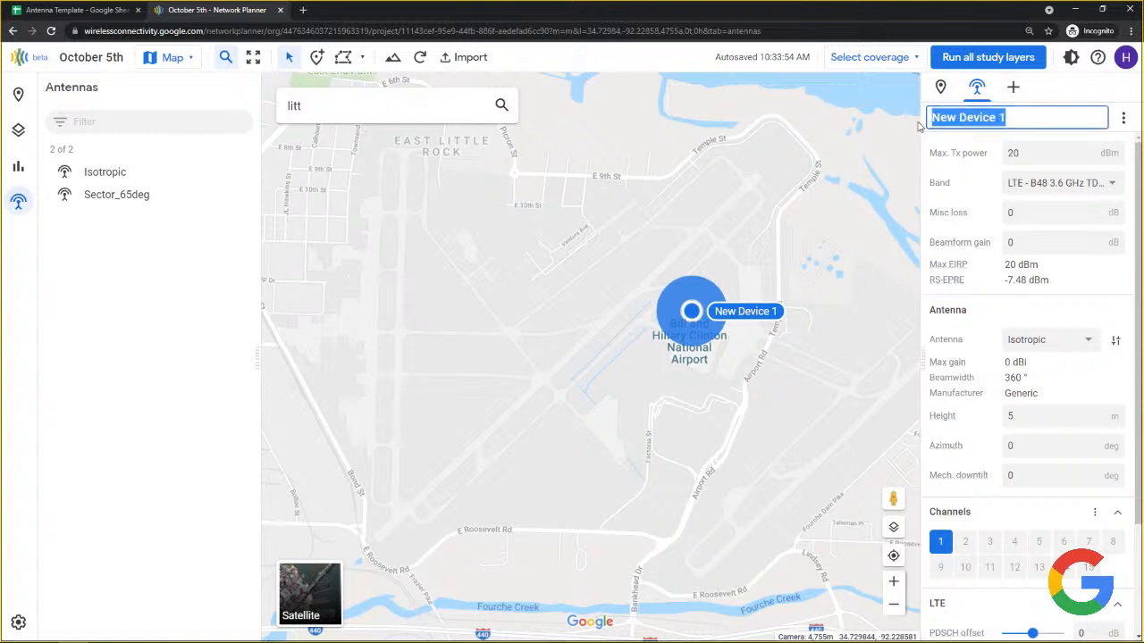
text(Fast eNod)
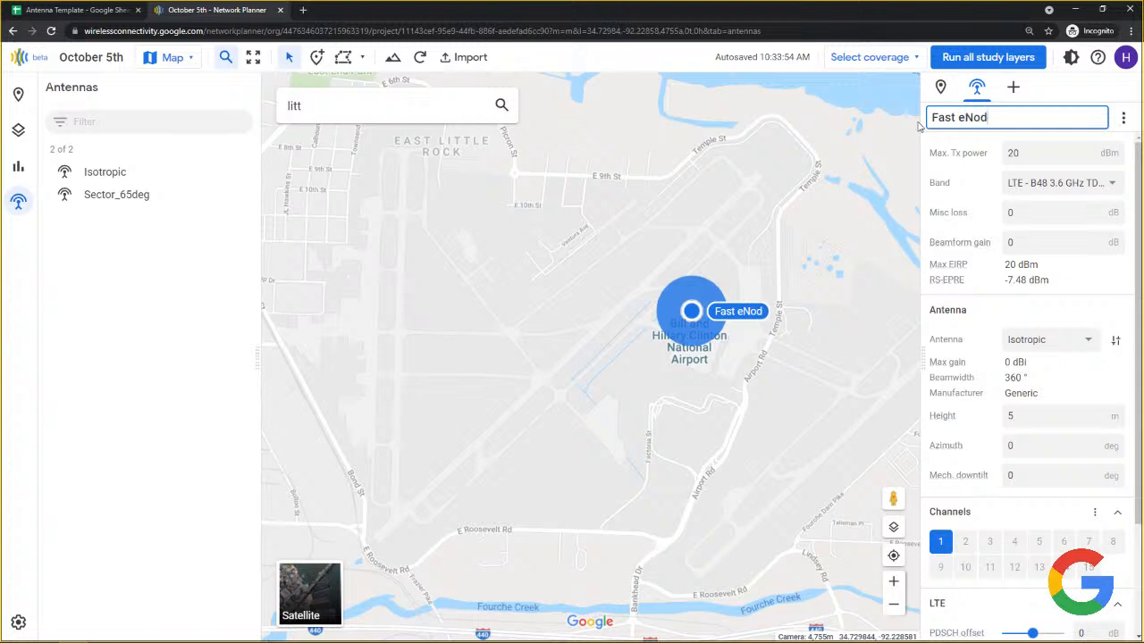
text(eB)
click(1033, 153)
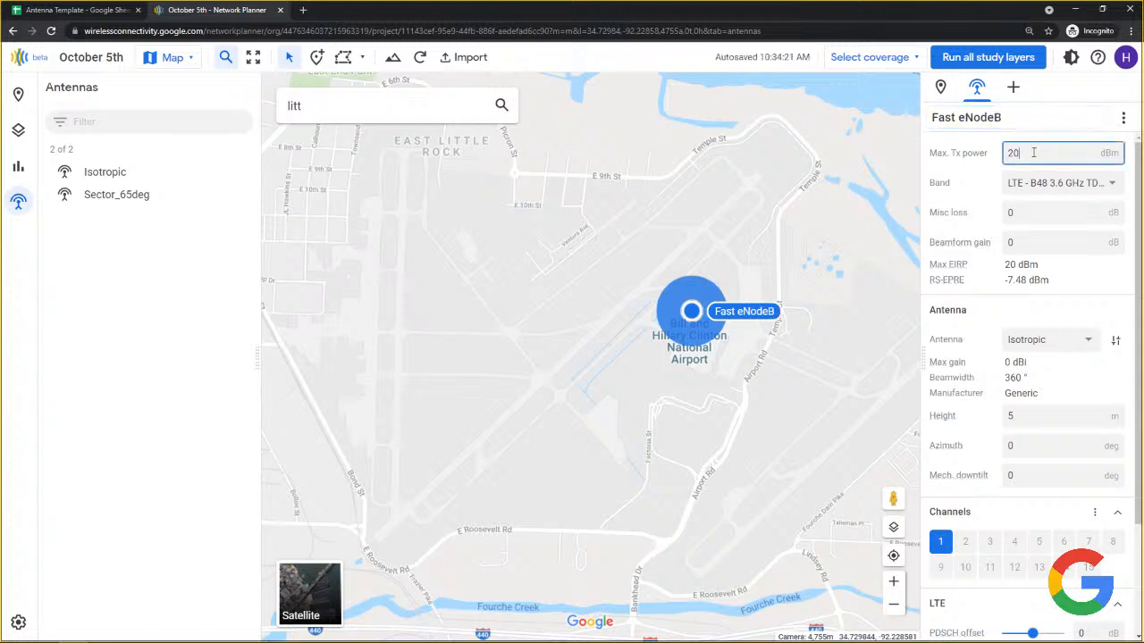
key(BackSpace)
text(7)
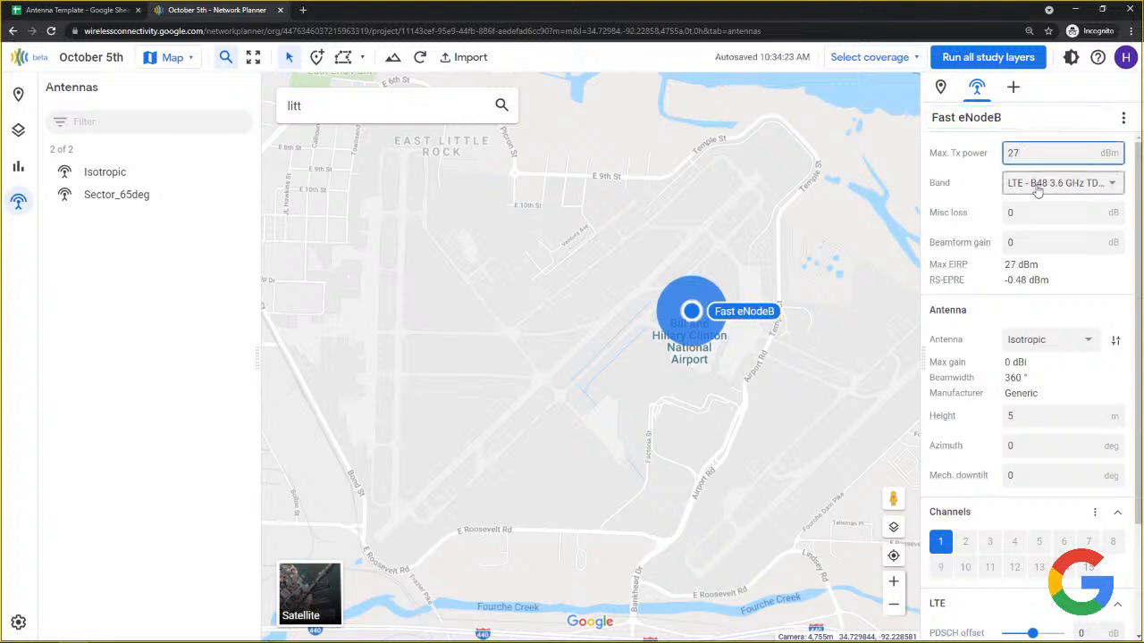
Choose band LTE B48 3.6 GHz TDD CBRS and set Misc loss to 1 dB, keeping Beamform gain 0.
click(1037, 188)
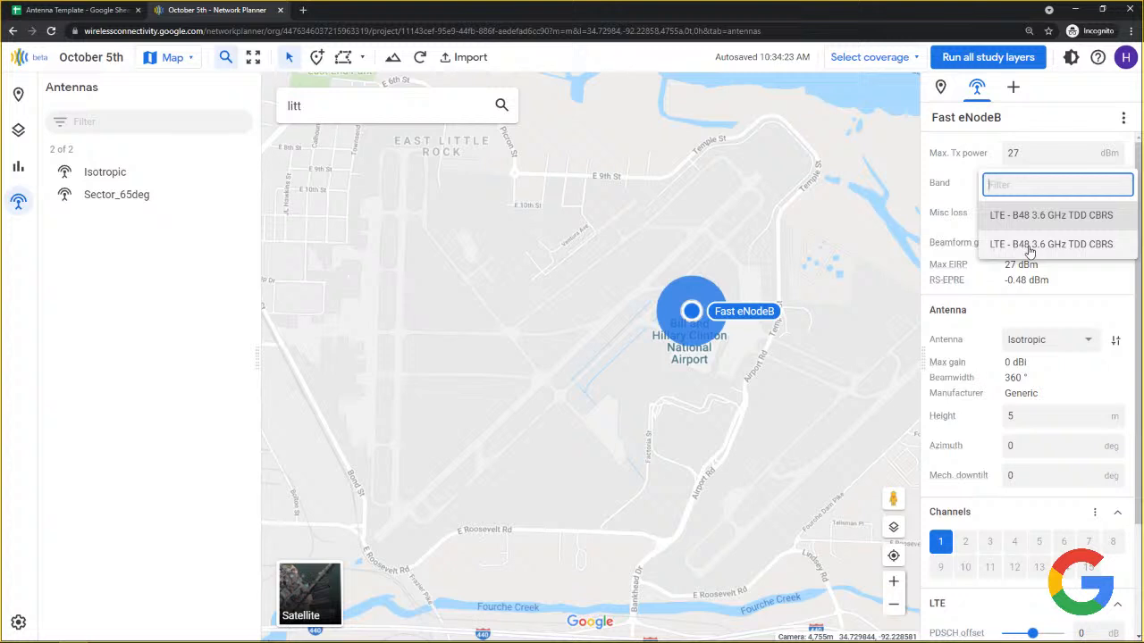
click(992, 245)
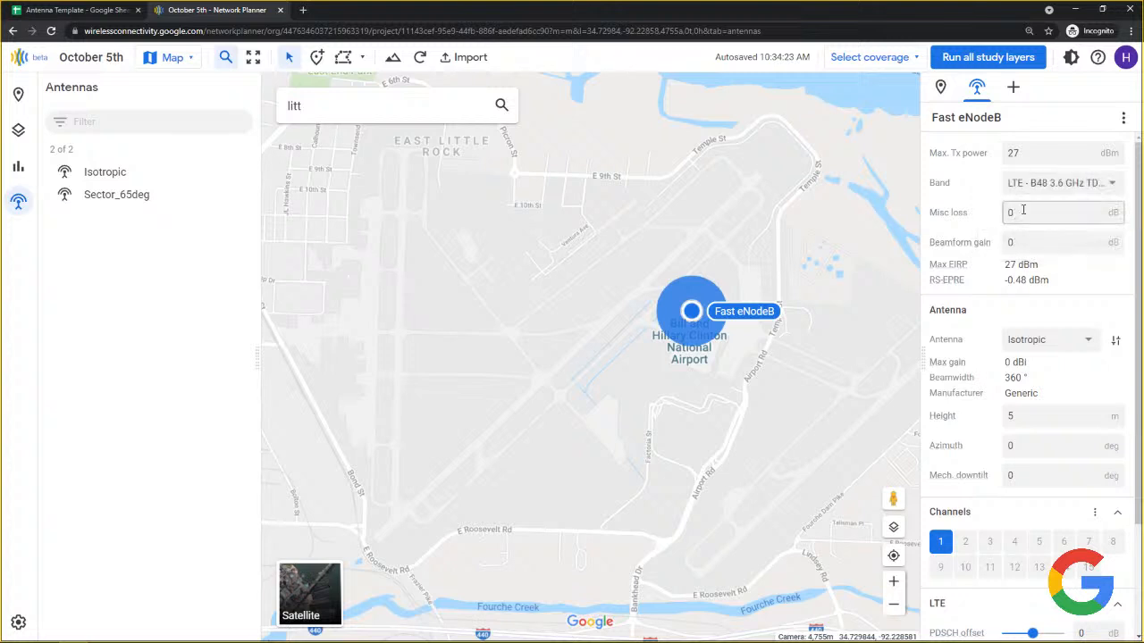
double_click(1011, 215)
text(1)
click(1023, 242)
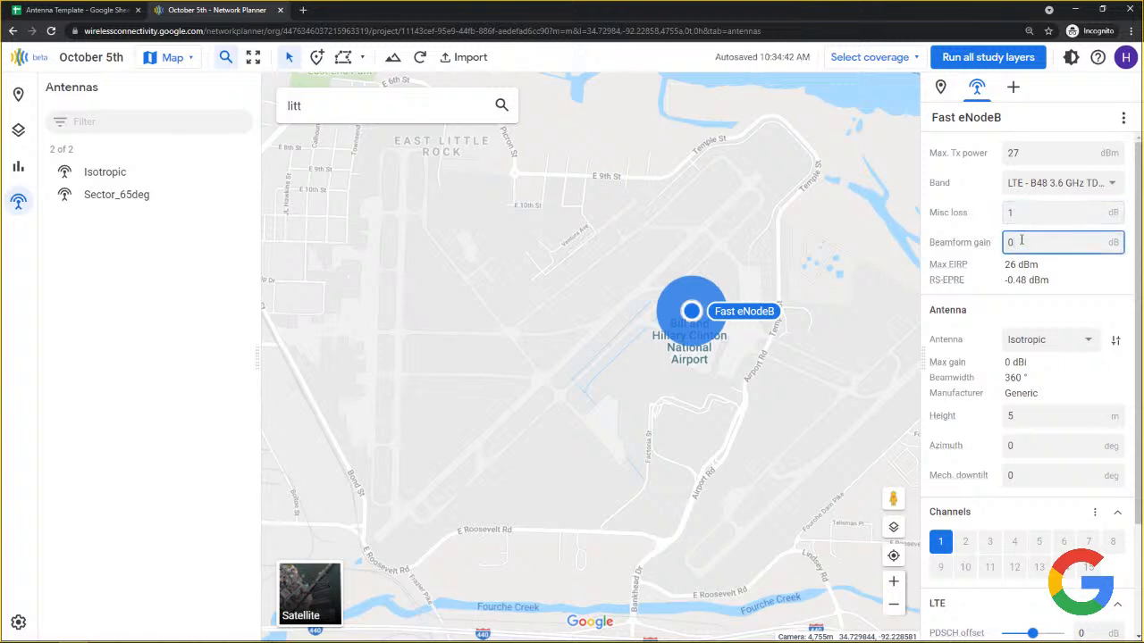
drag(1021, 240, 994, 246)
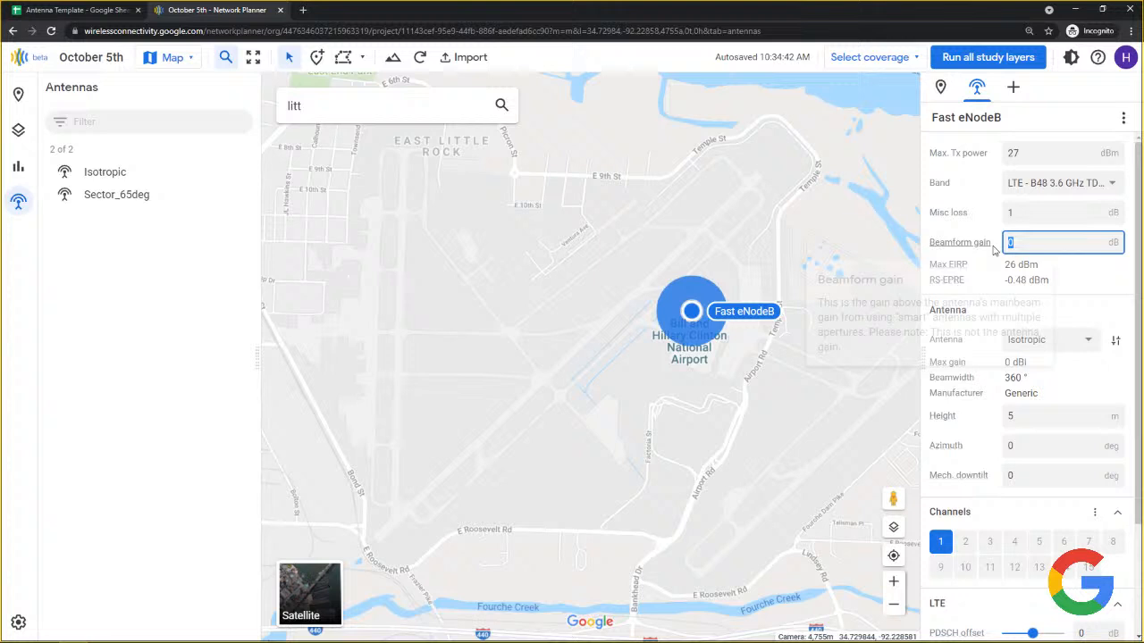
click(1089, 275)
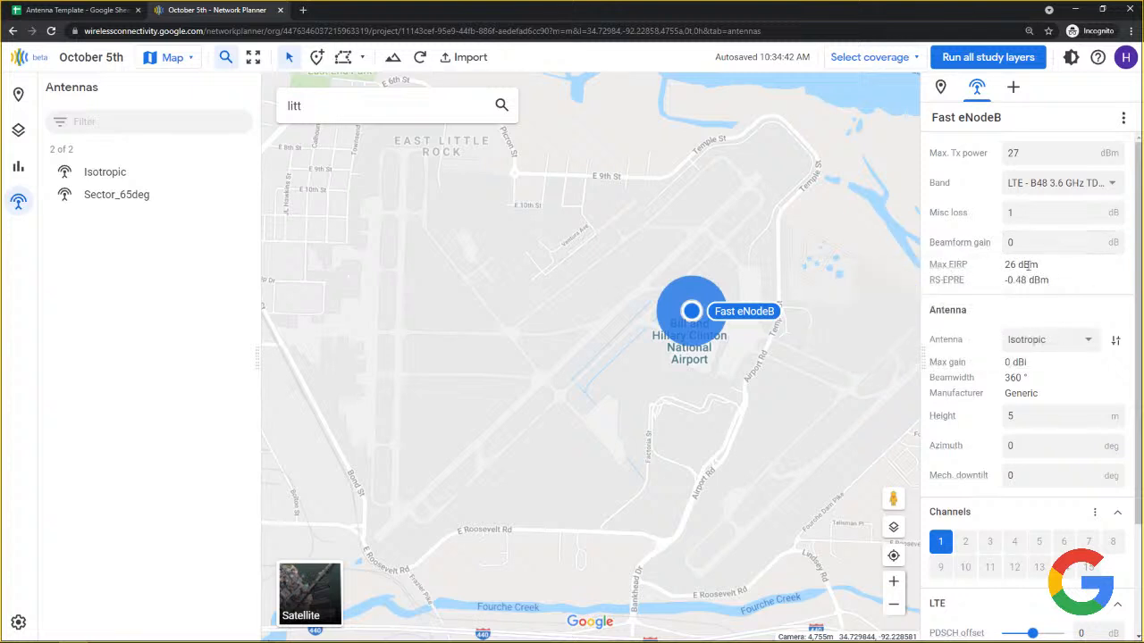
Switch the device's antenna pattern from Isotropic to Sector_65deg.
click(1056, 344)
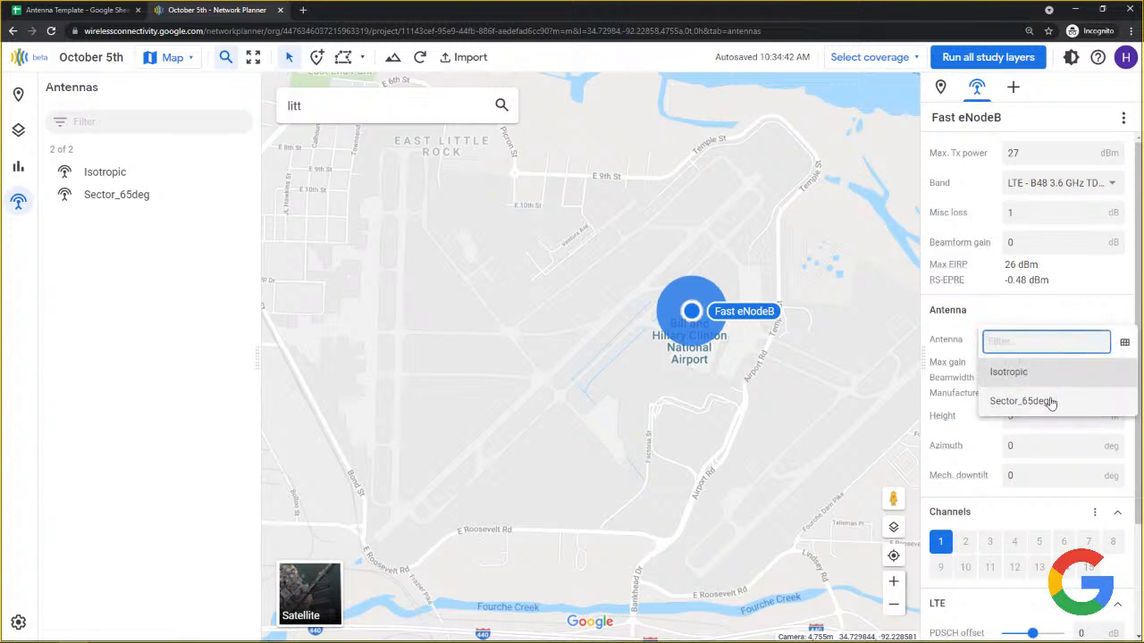
click(1022, 401)
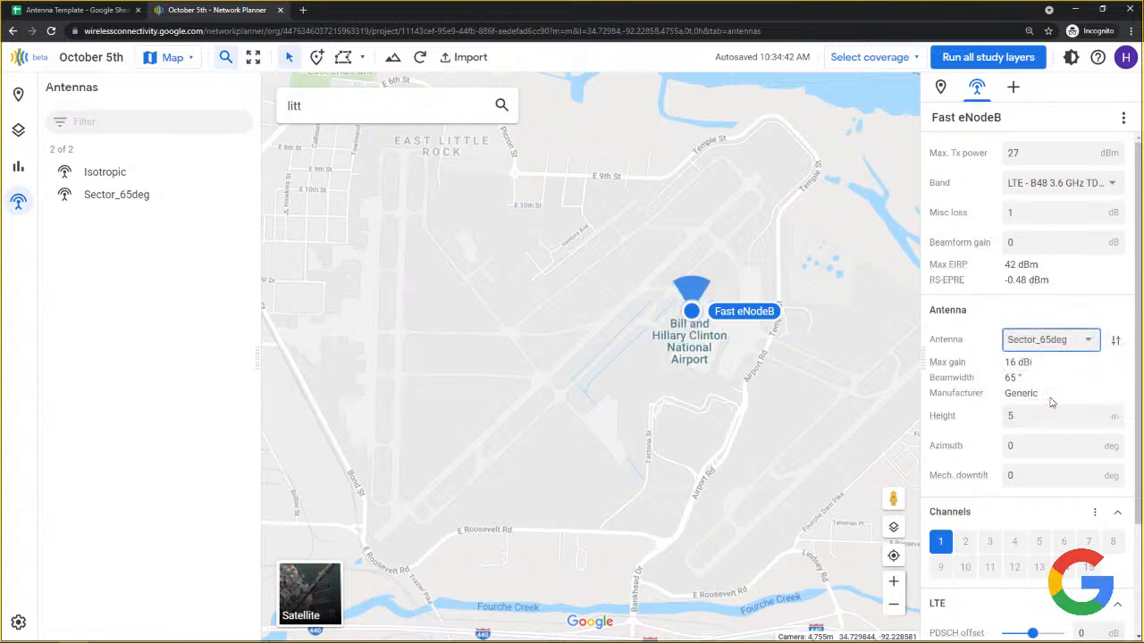
click(1041, 344)
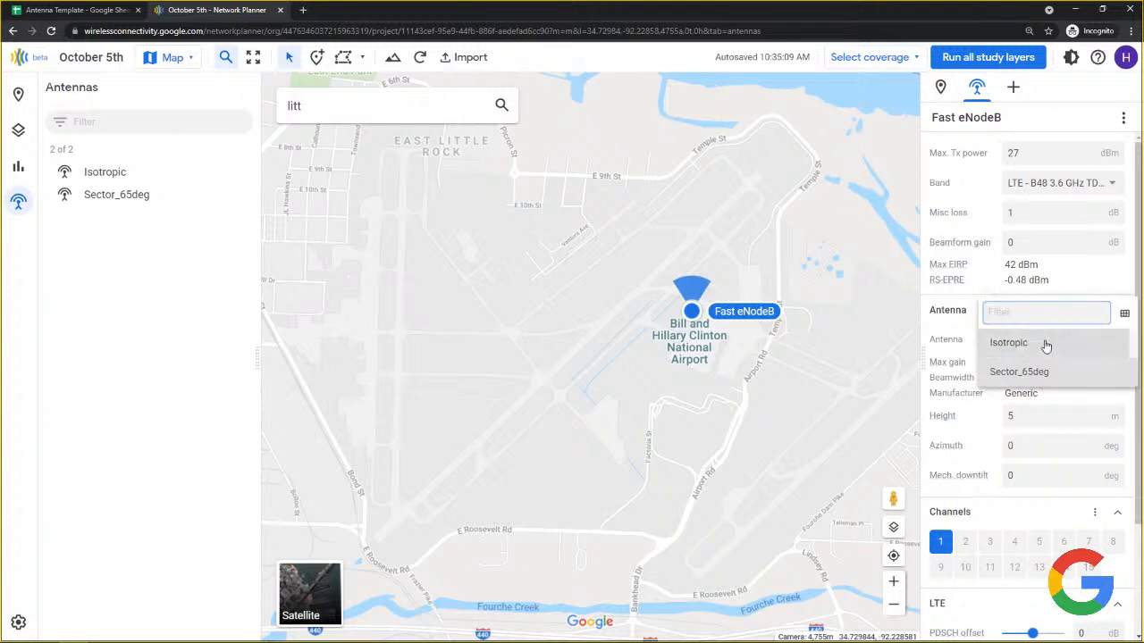
click(1043, 342)
click(1057, 343)
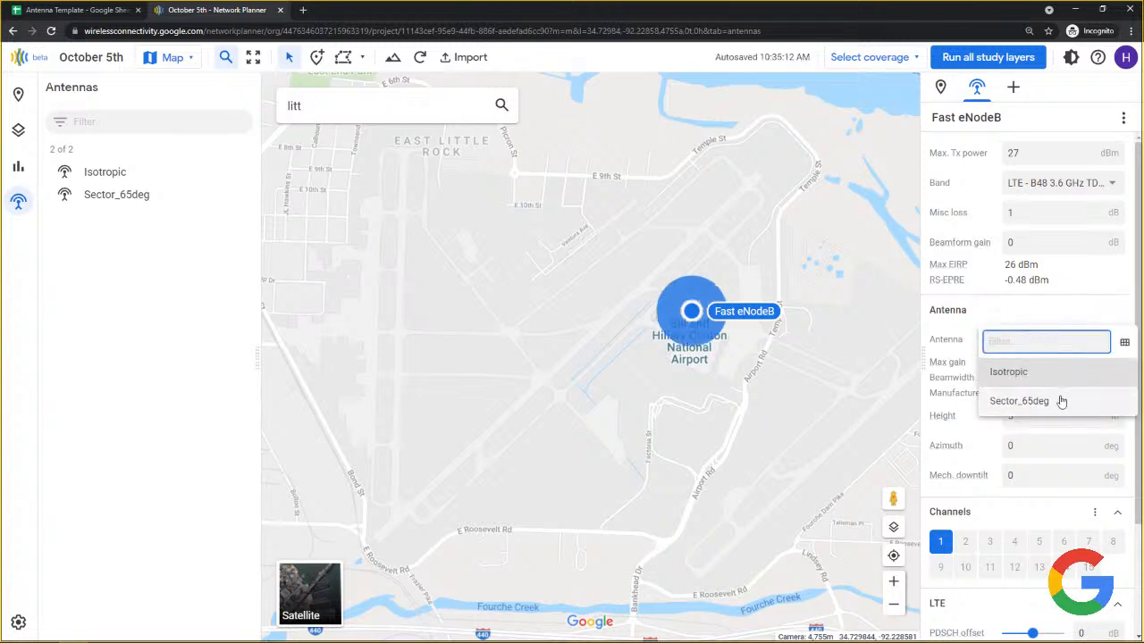
click(1061, 401)
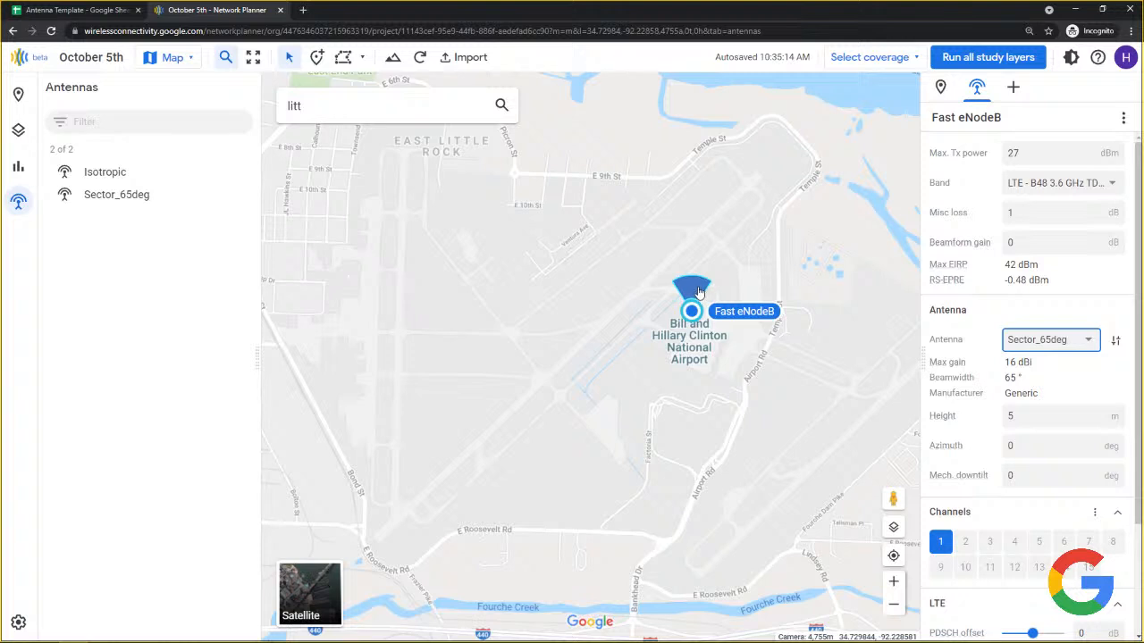
drag(700, 292, 715, 313)
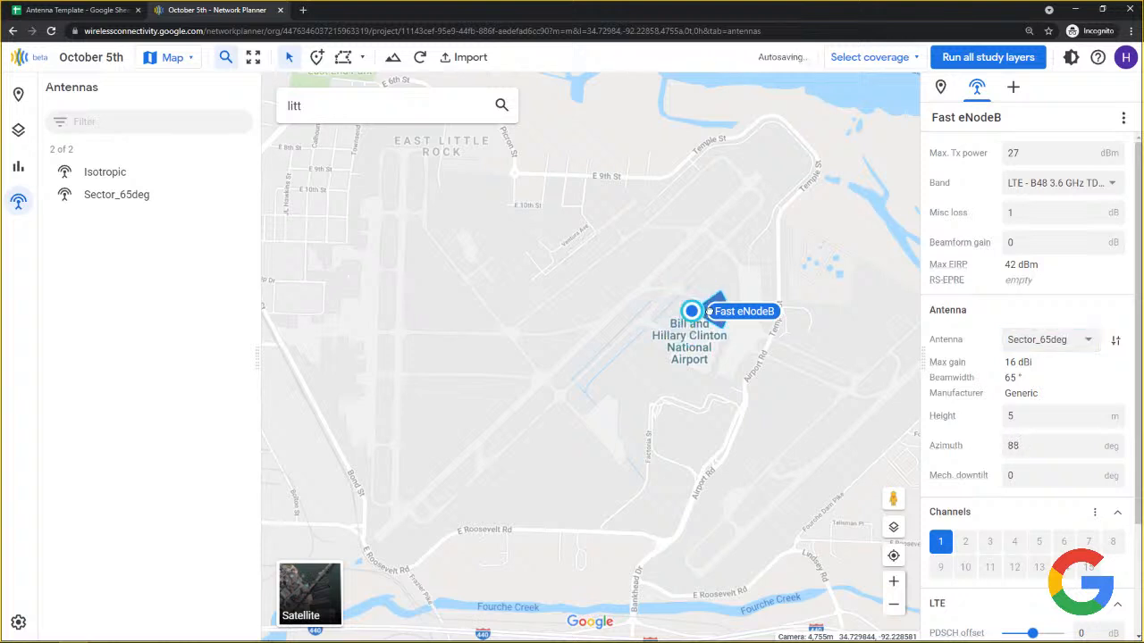
Set the antenna height to 8 m, azimuth to 90° and mechanical downtilt to 1°.
click(1050, 417)
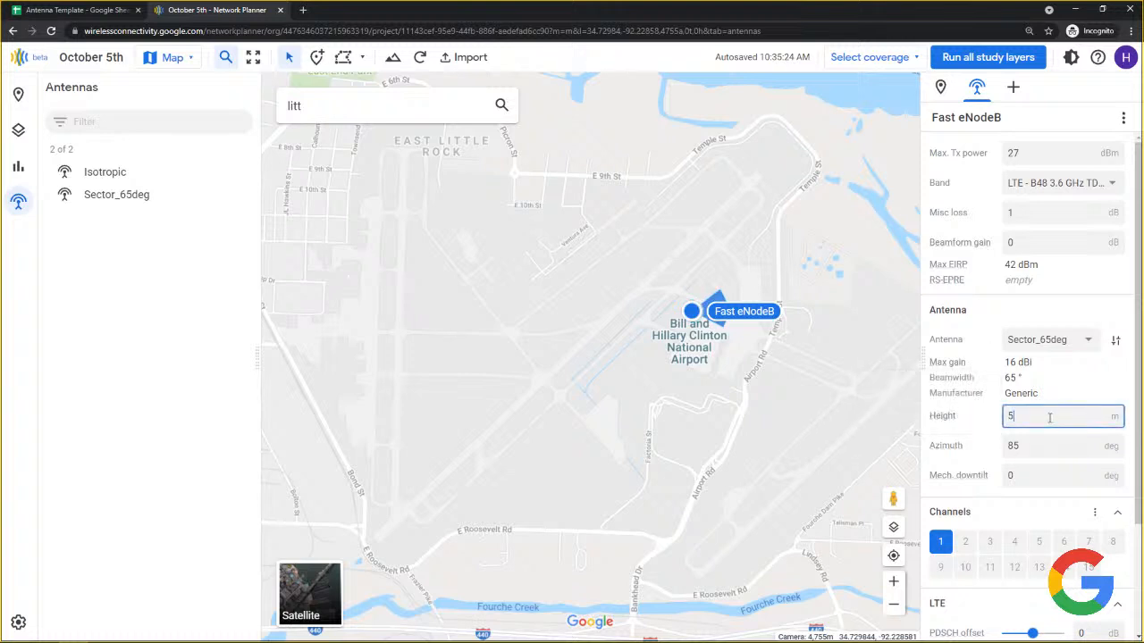
double_click(1011, 417)
text(8)
click(1013, 447)
drag(1027, 445, 978, 450)
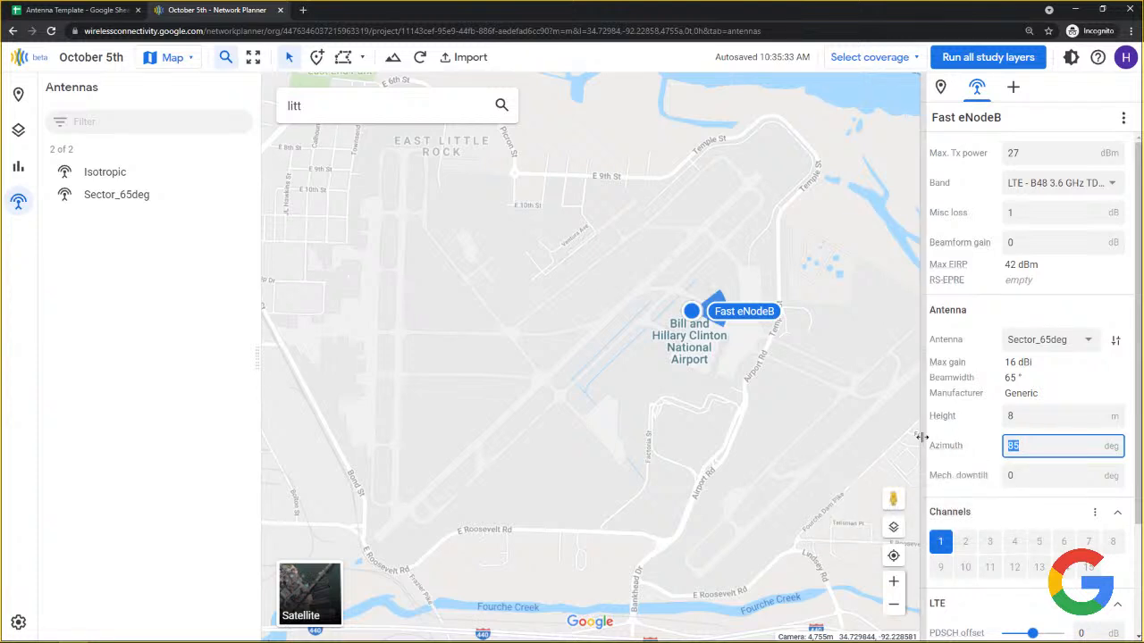
text(90)
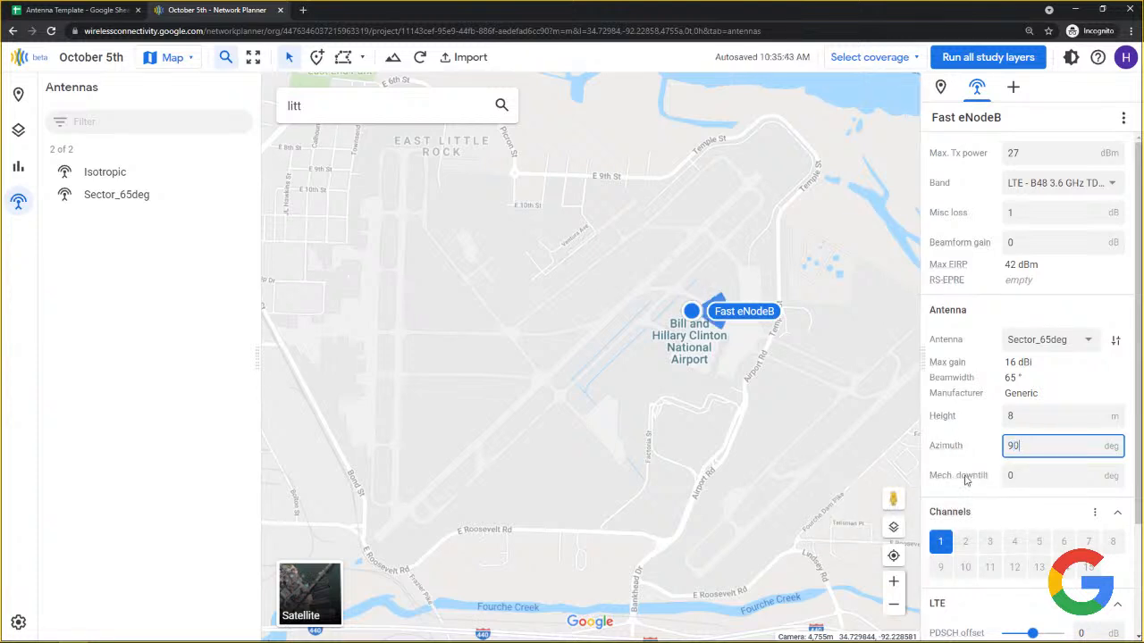
click(1028, 475)
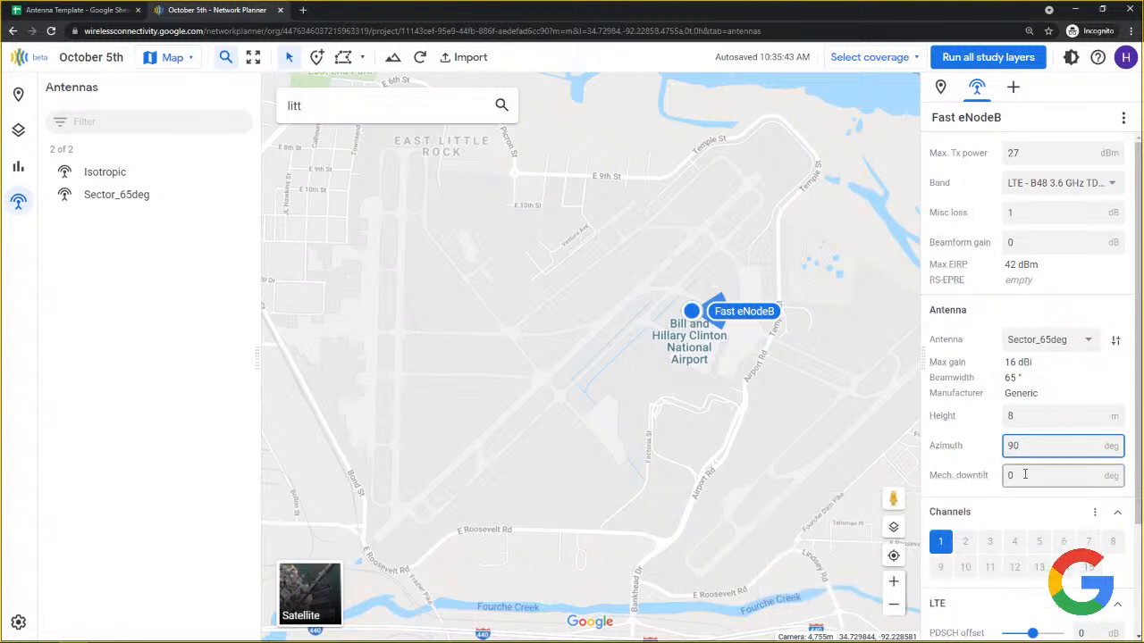
drag(1025, 475, 1005, 481)
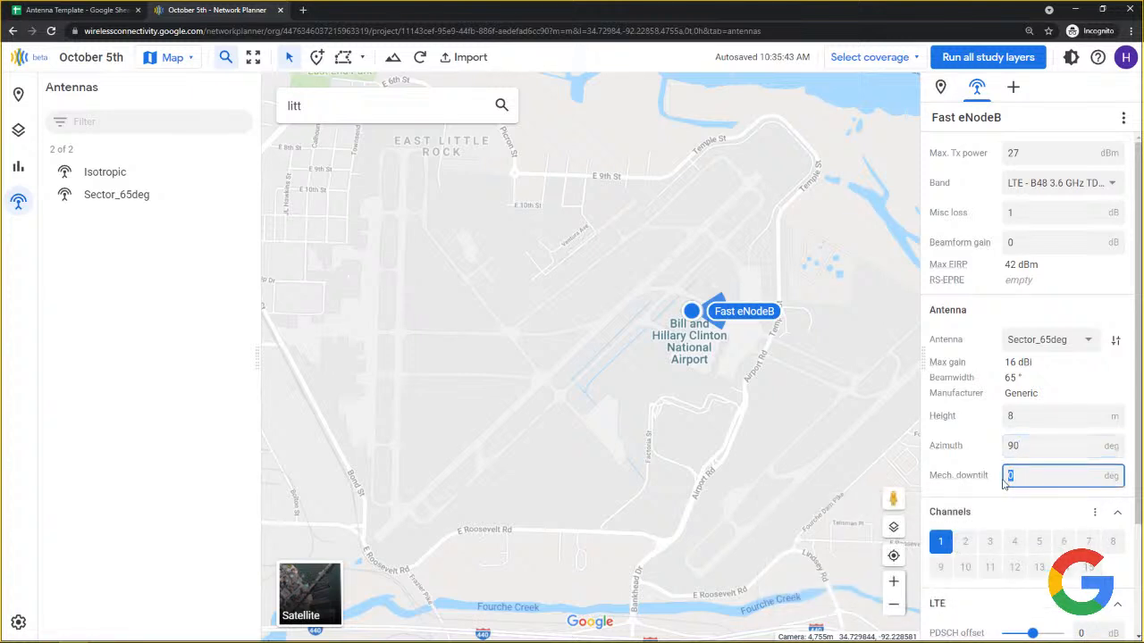
text(1)
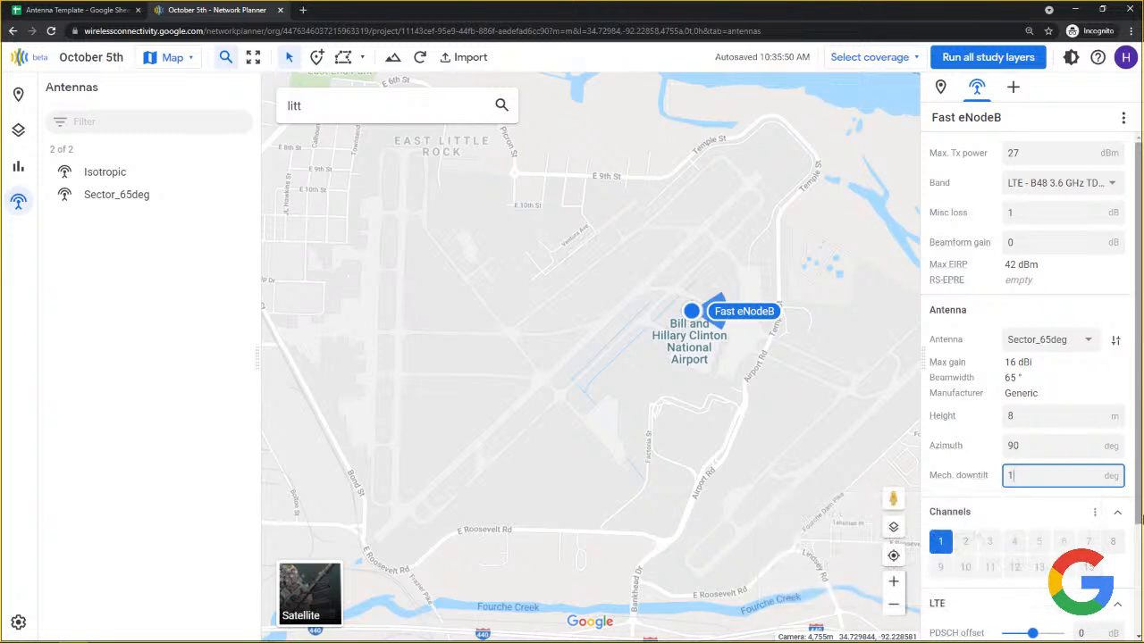
Enable channel 2 on Fast eNodeB alongside channel 1, then shift the map so the airport sits left.
scroll(1065, 532, down, 1)
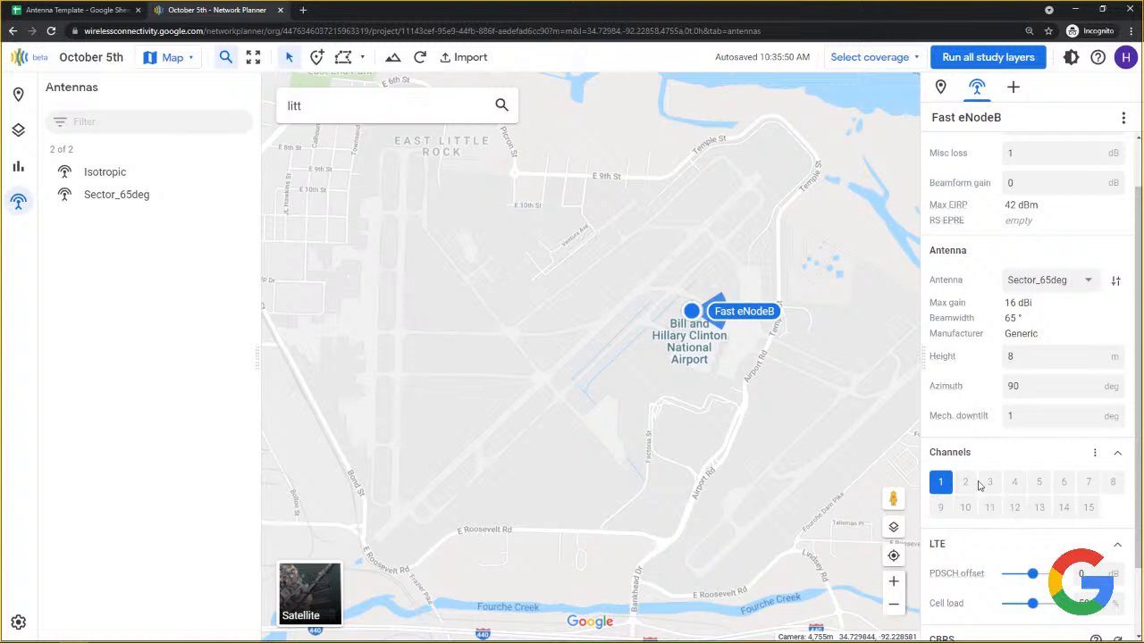
click(1098, 457)
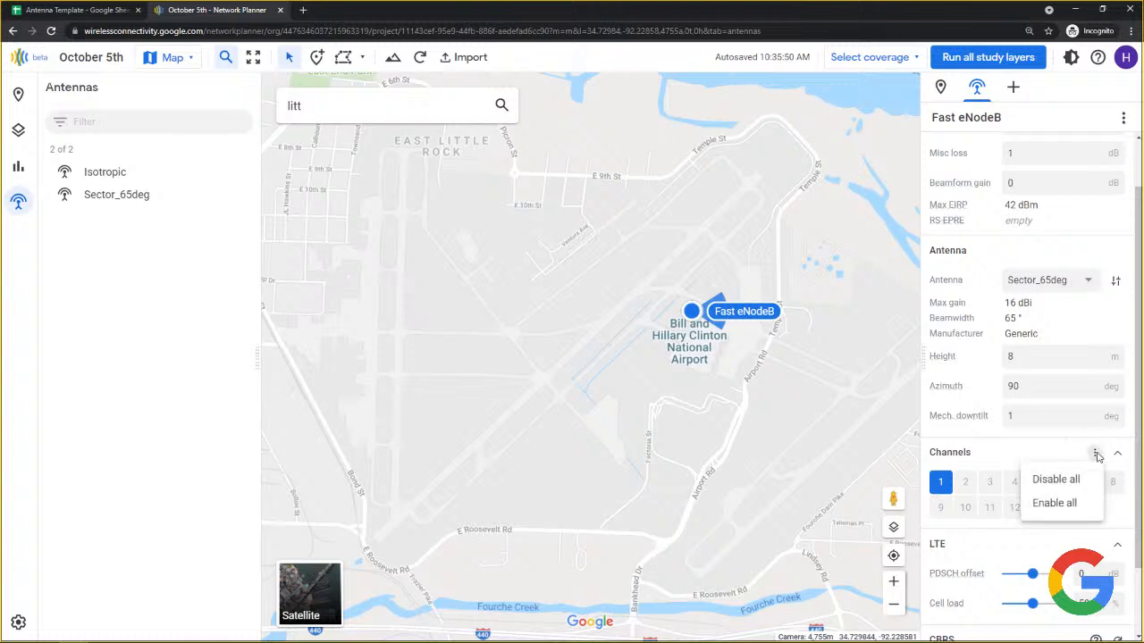
click(1068, 457)
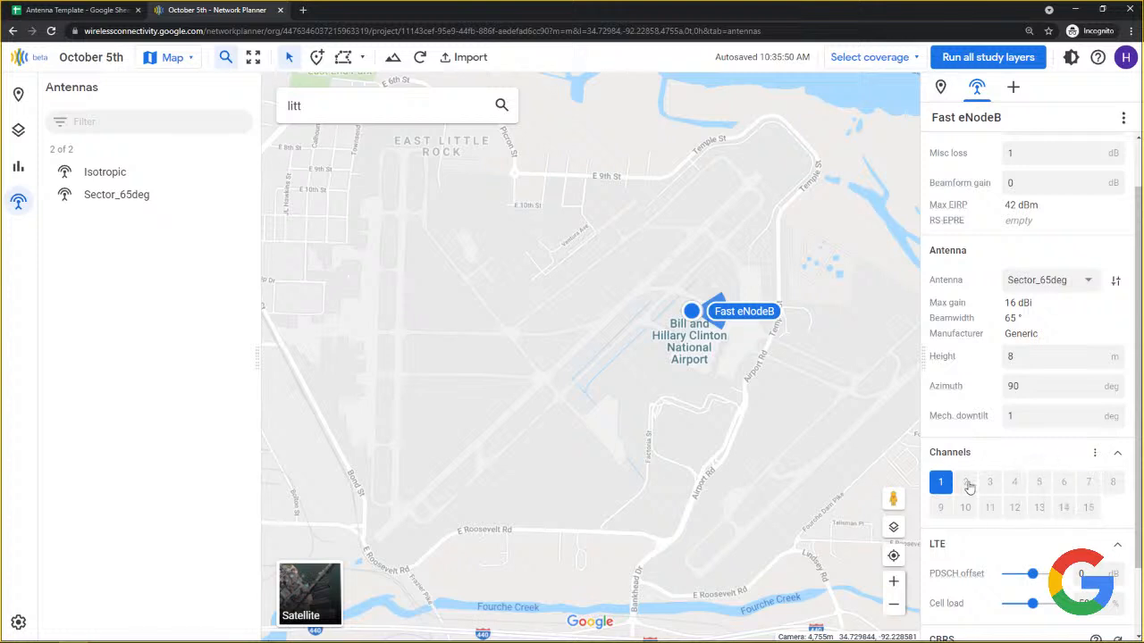
click(967, 484)
scroll(960, 572, down, 1)
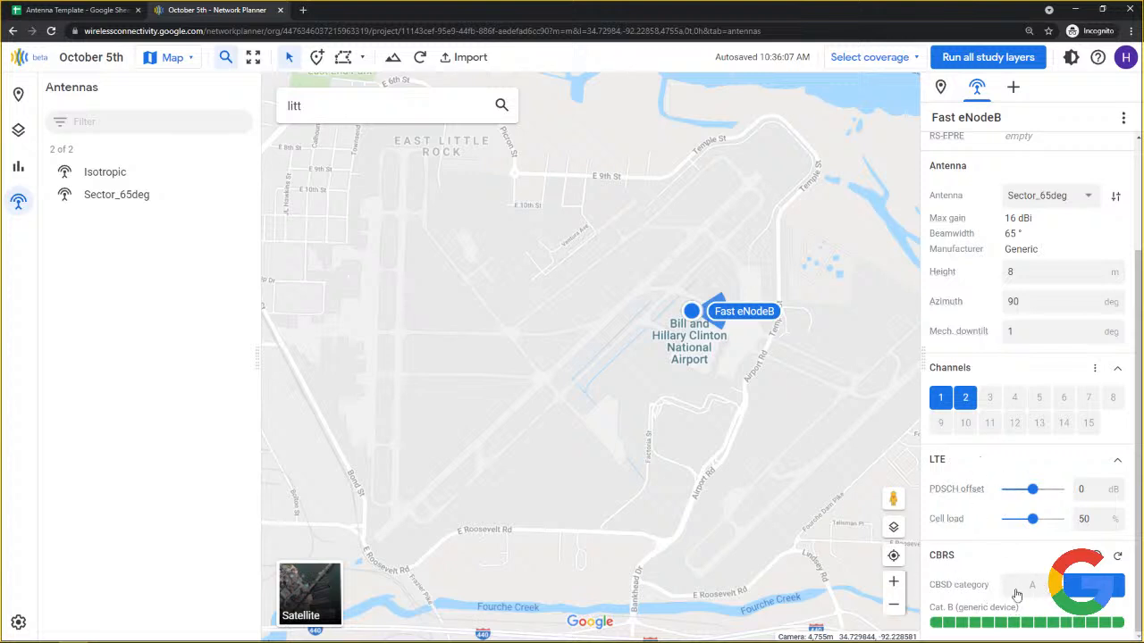
mouse_move(1035, 626)
scroll(1053, 473, up, 1)
scroll(1052, 473, up, 1)
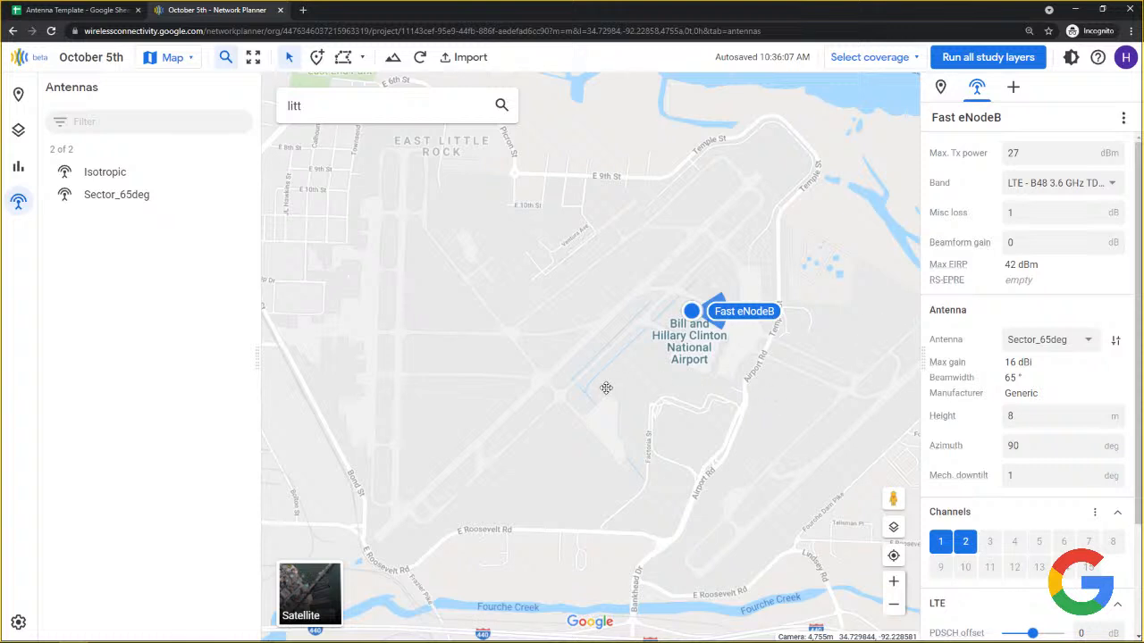
drag(766, 347, 615, 381)
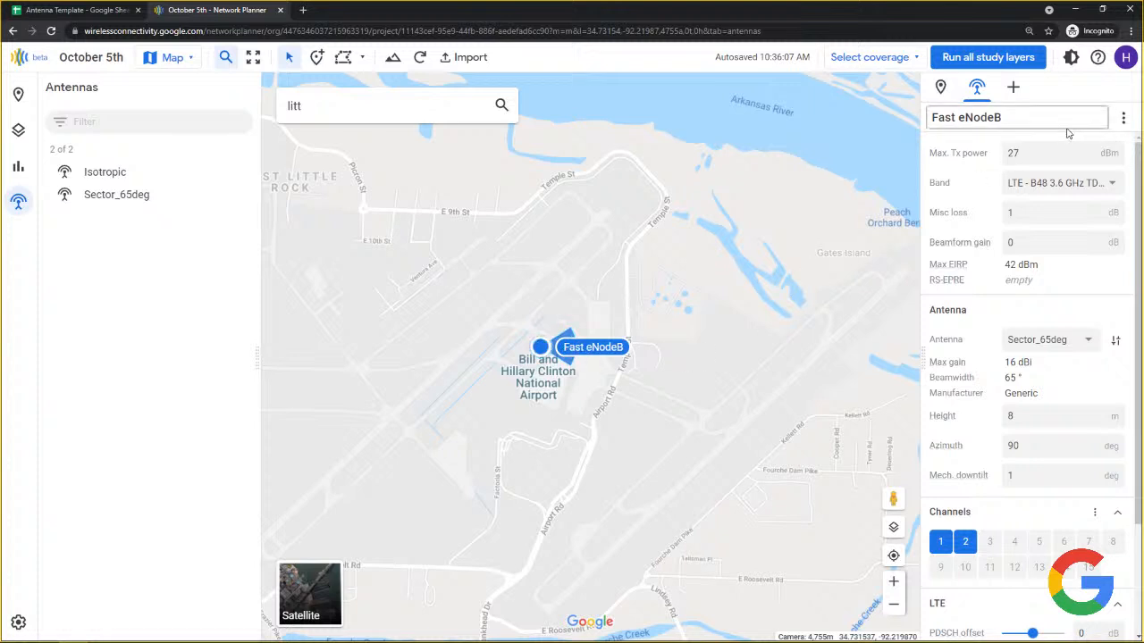
Duplicate Fast eNodeB and aim the copy's antenna west at 270° azimuth.
click(1125, 119)
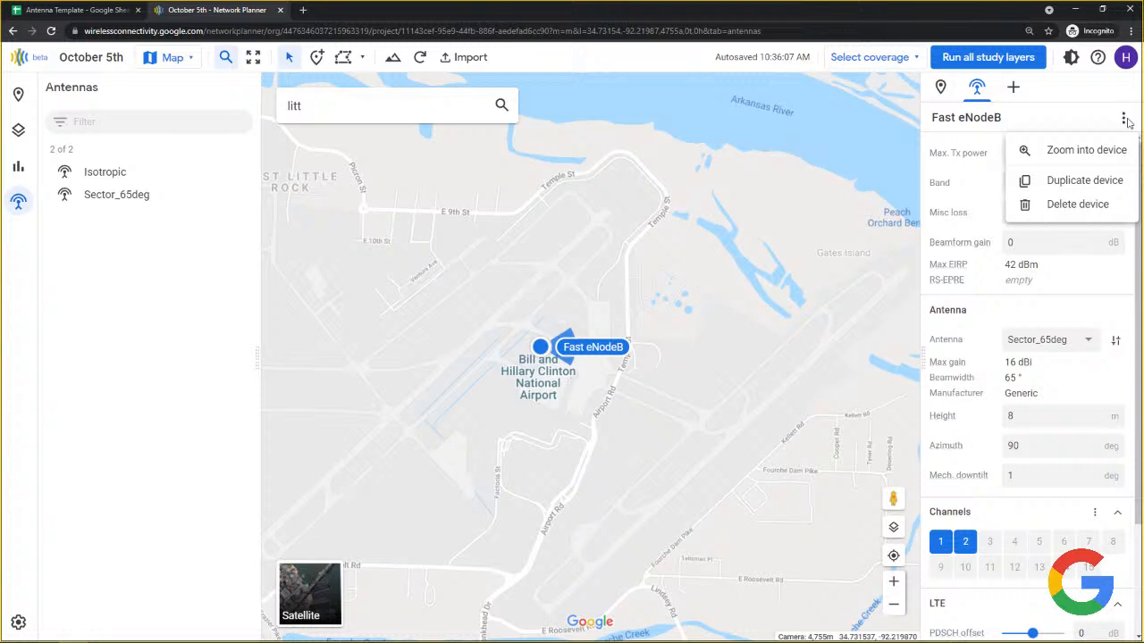
click(1112, 182)
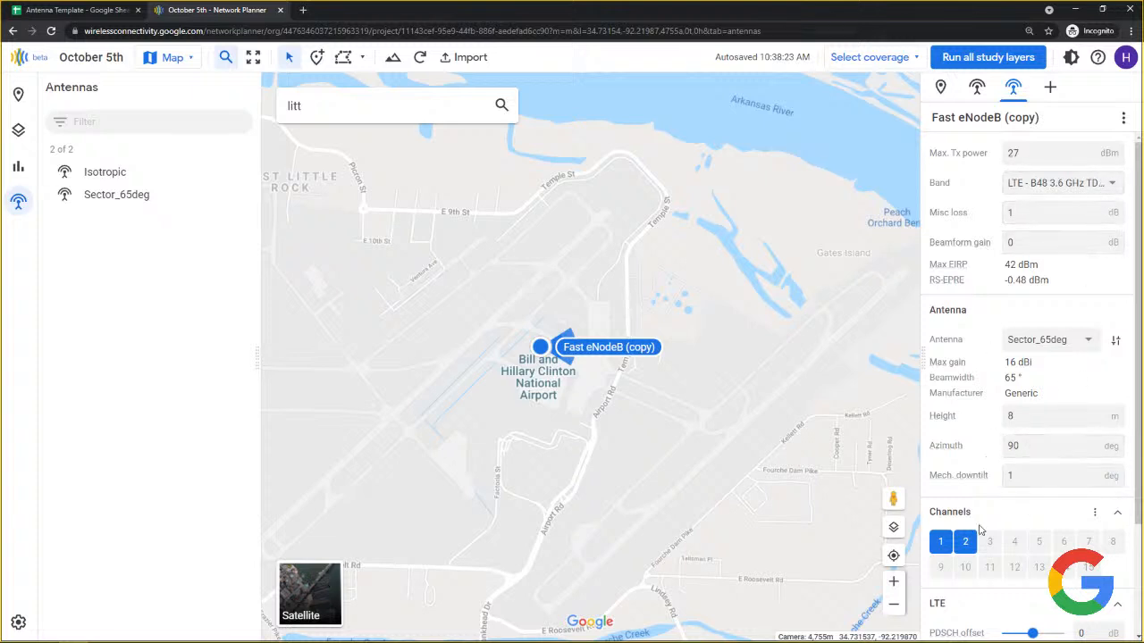
mouse_move(989, 370)
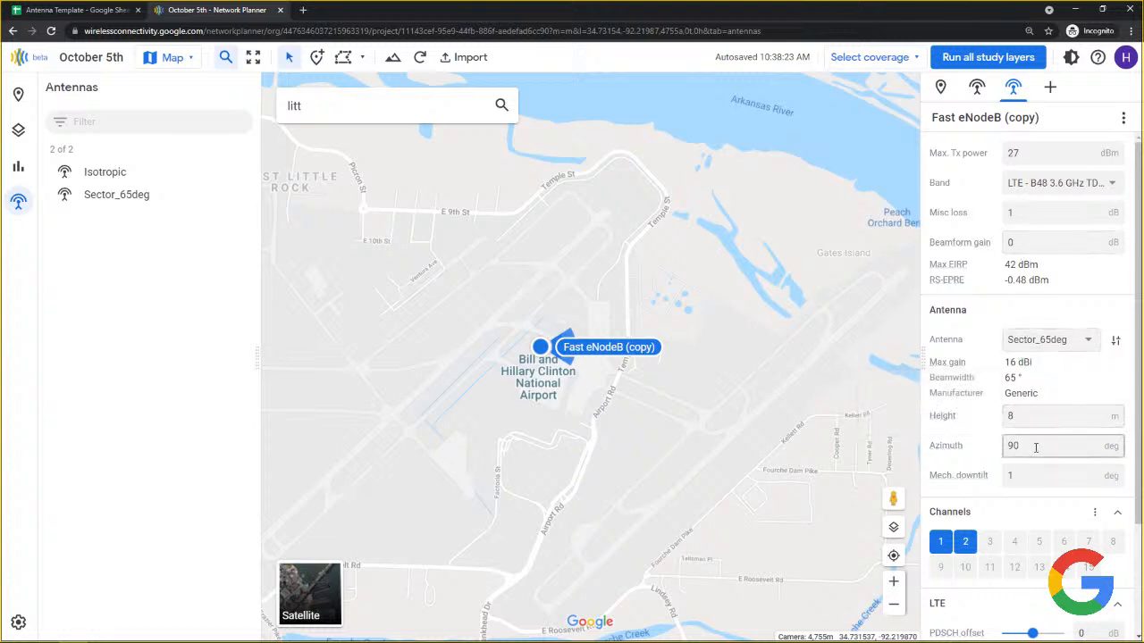
drag(1035, 447, 1005, 450)
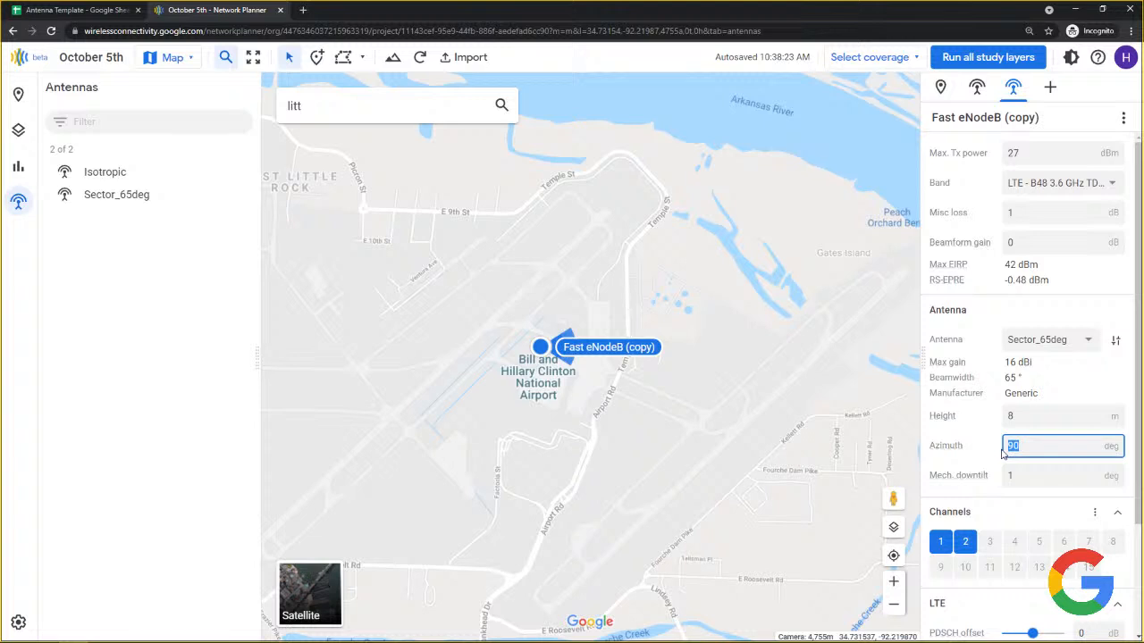
key(BackSpace)
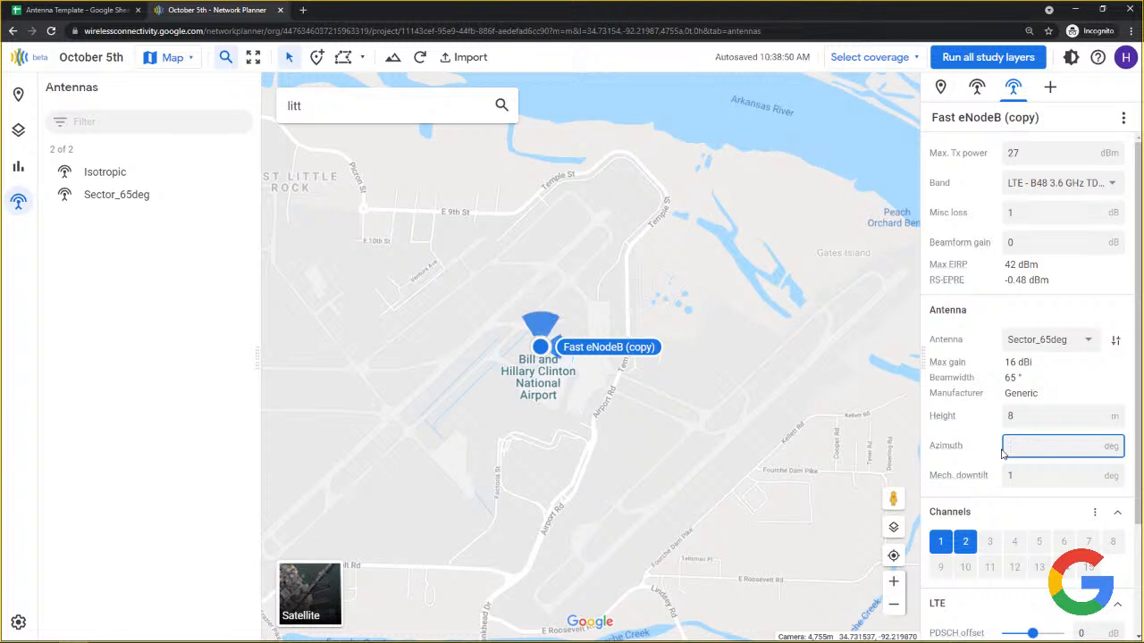
text(270)
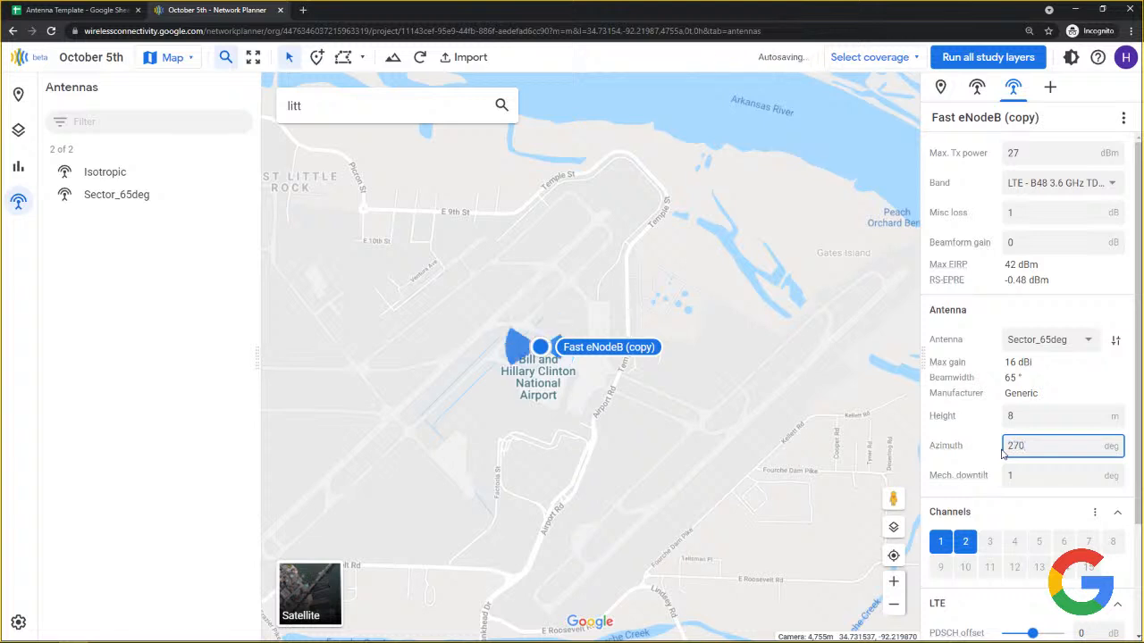
click(552, 371)
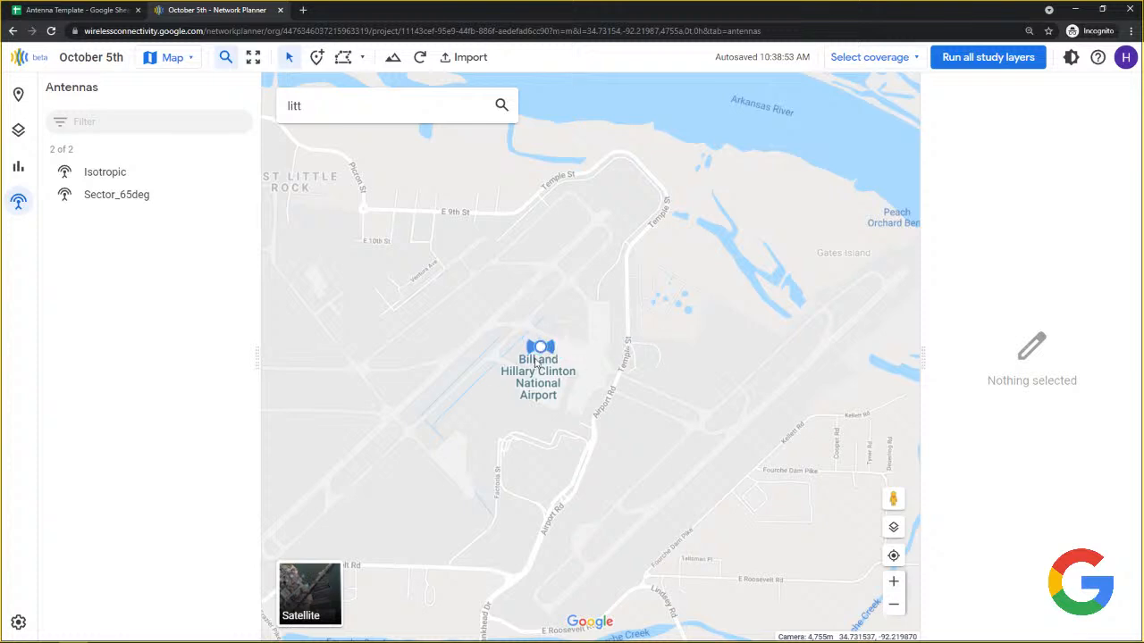
right_click(540, 351)
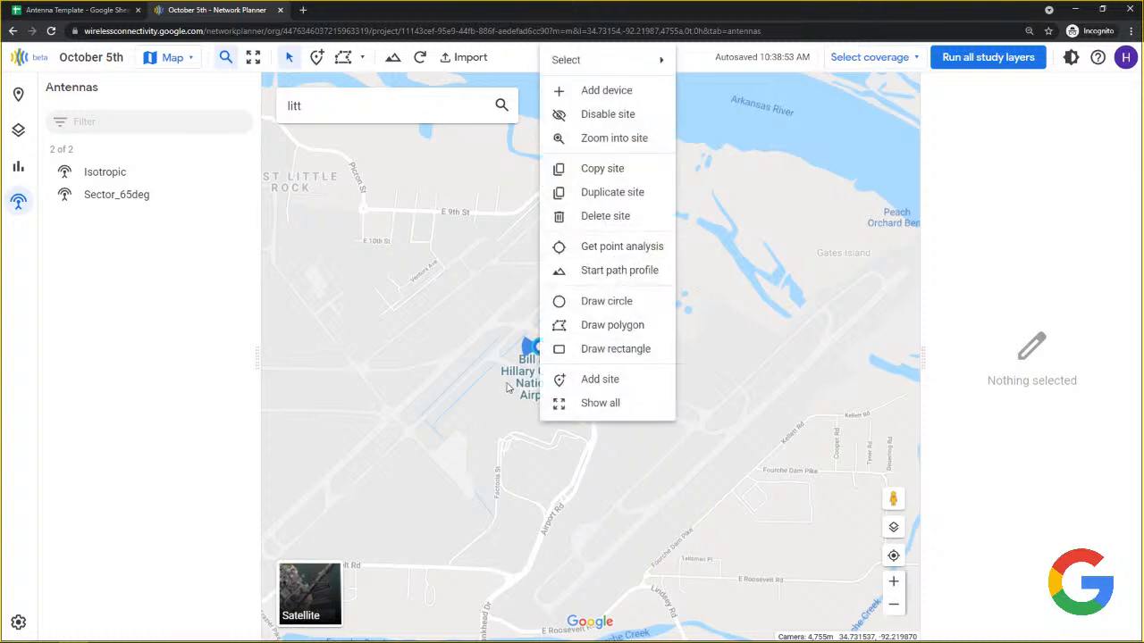
Copy Airport Site and paste it on the map beside Faulkner Lake by I-440.
key(Escape)
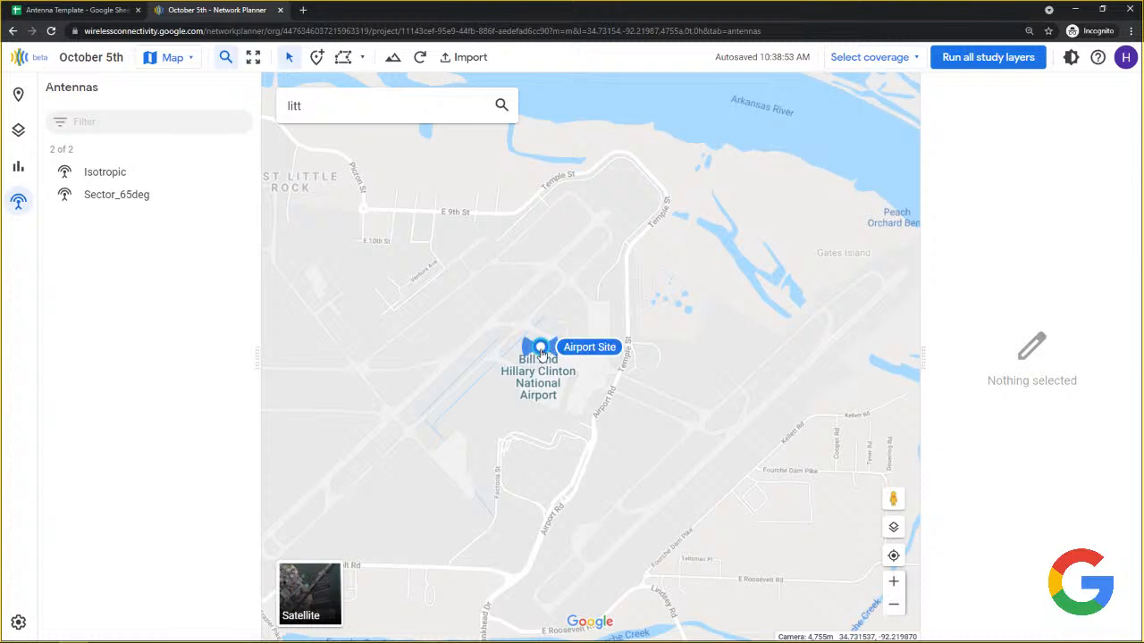
right_click(541, 353)
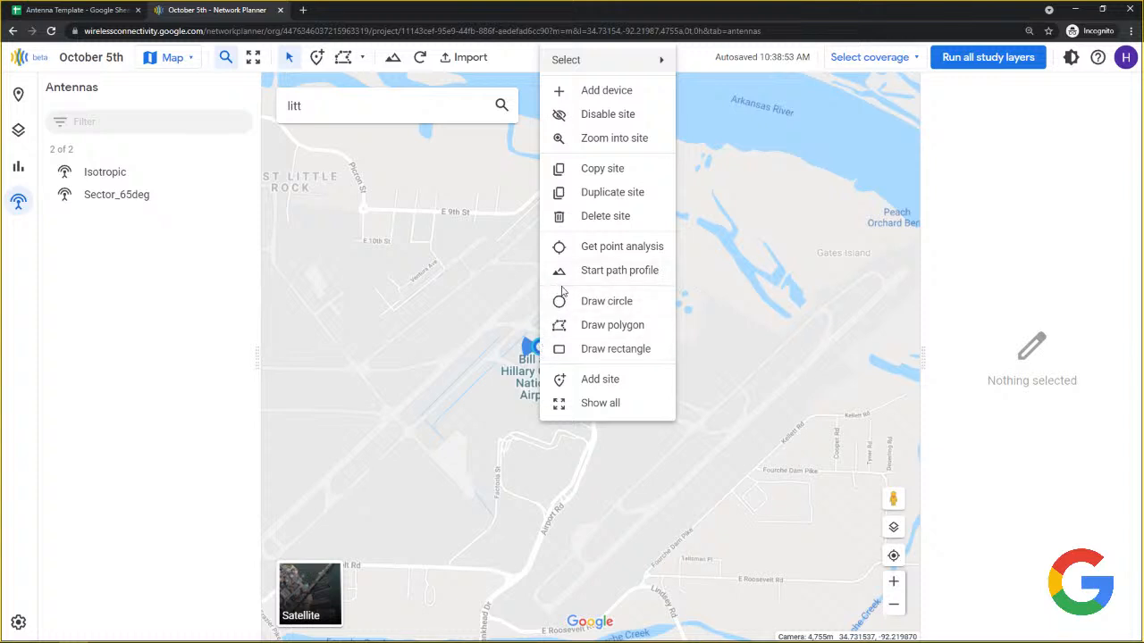
click(603, 173)
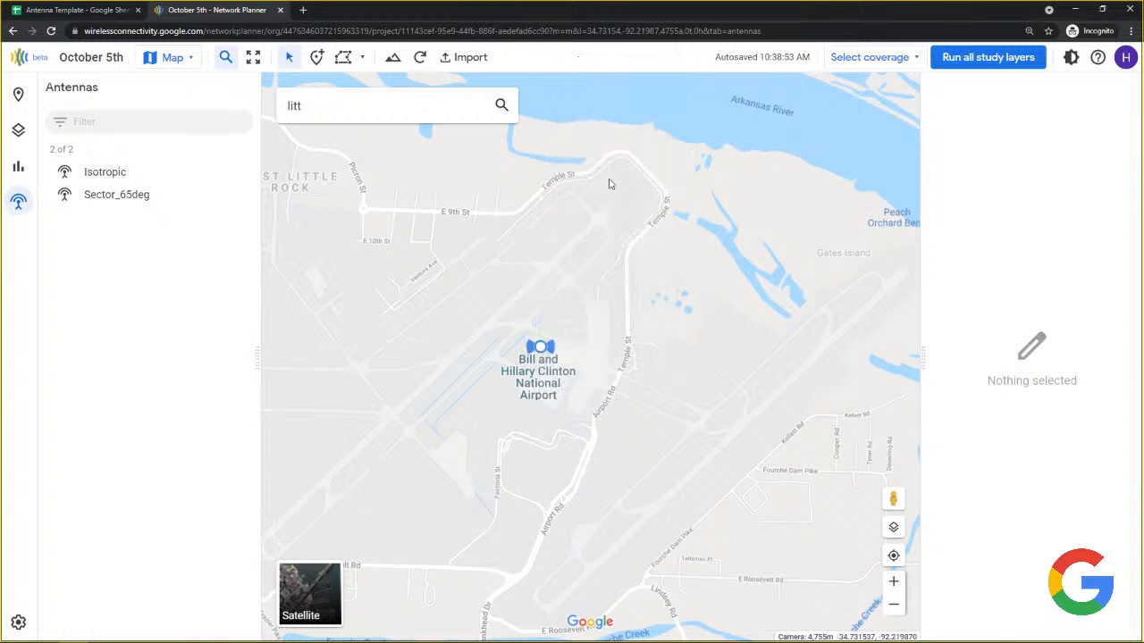
drag(849, 88, 382, 388)
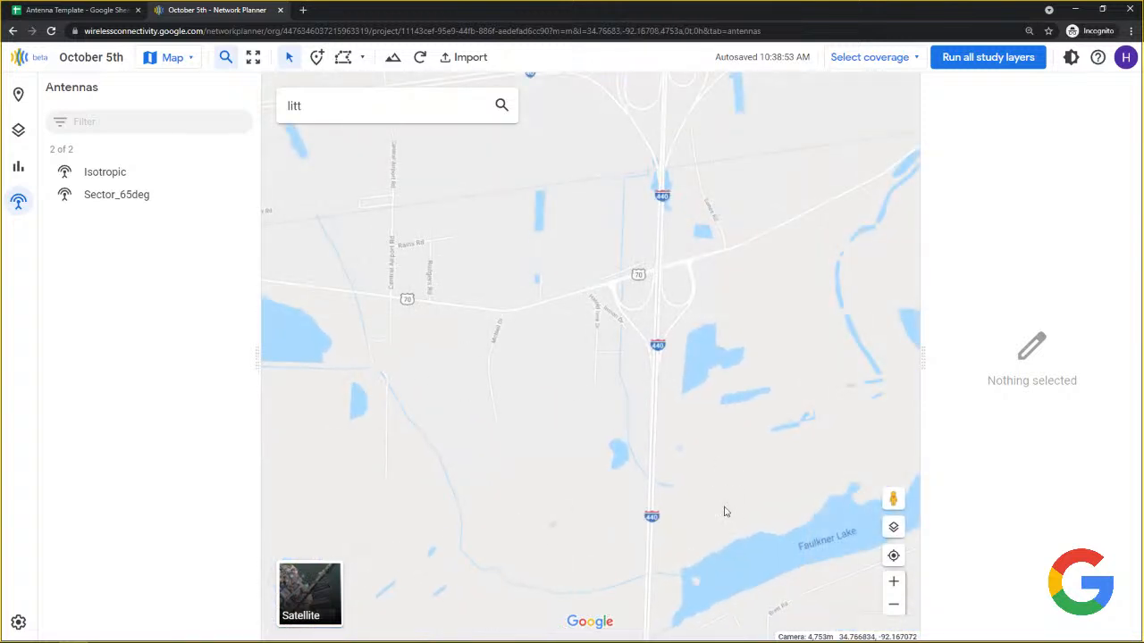
drag(722, 508, 654, 356)
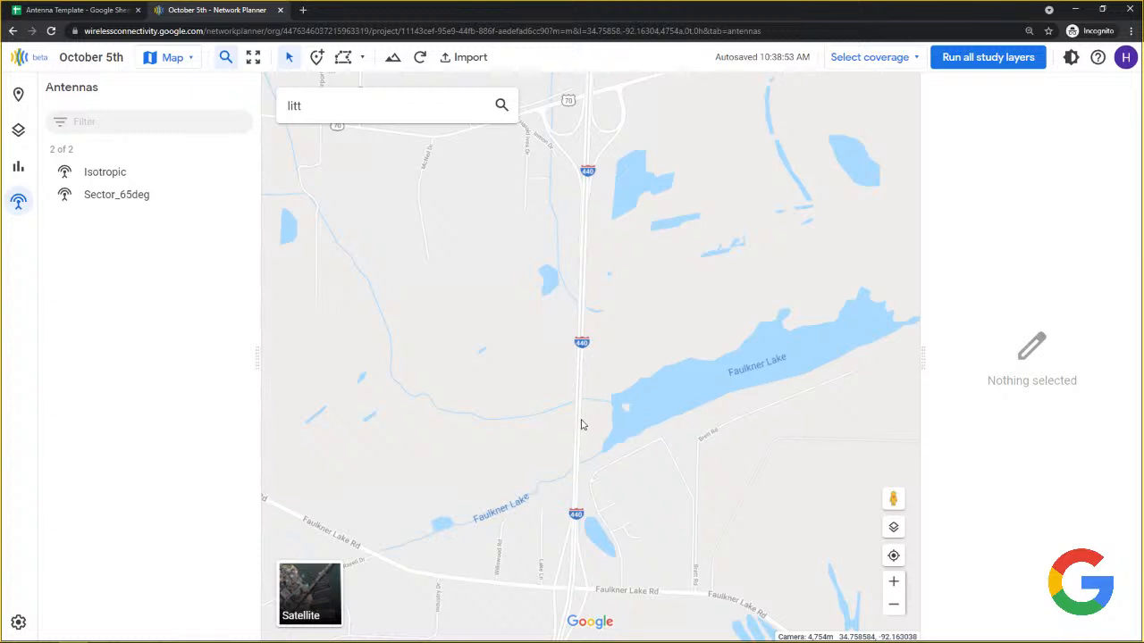
right_click(585, 426)
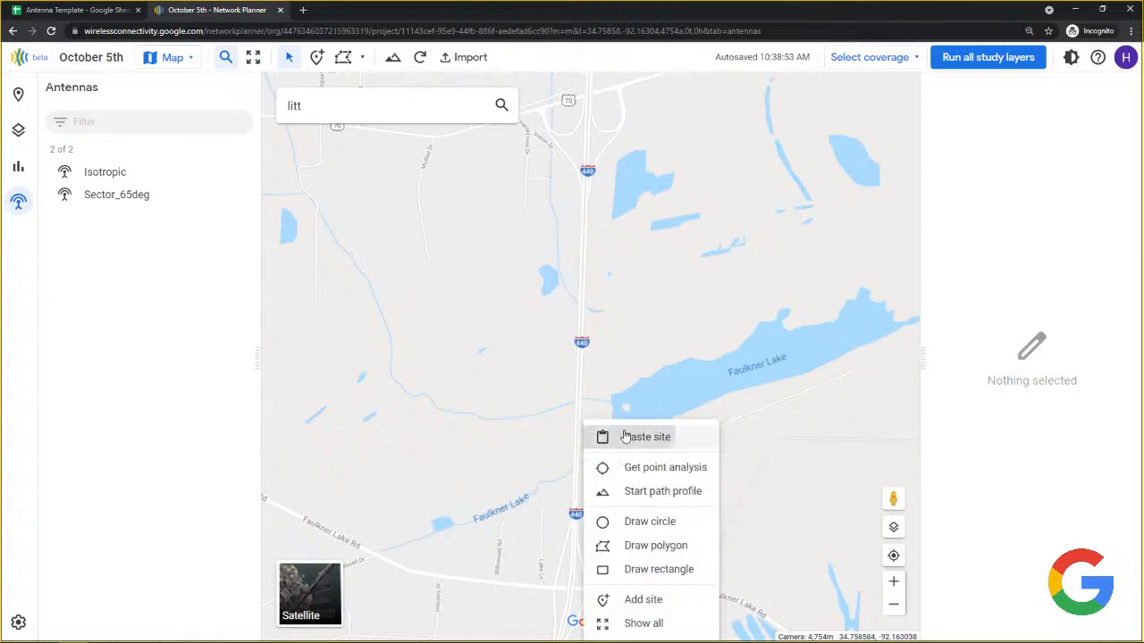
click(623, 436)
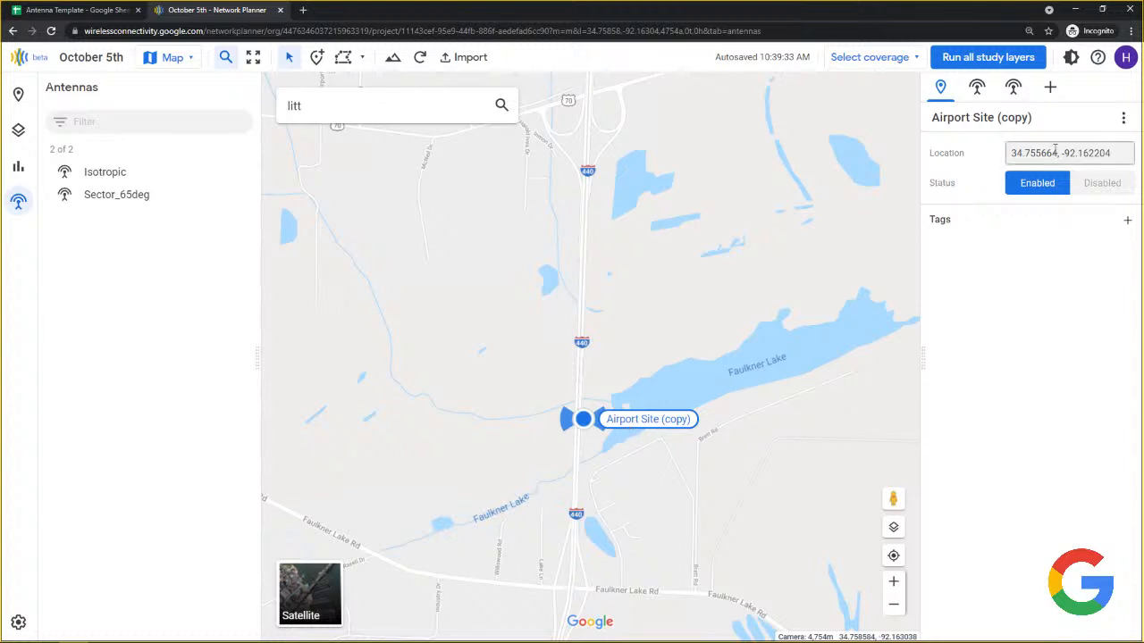
Rename the pasted site from 'Airport Site (copy)' to Faulkner.
click(982, 117)
drag(1030, 118, 896, 125)
text(Faul)
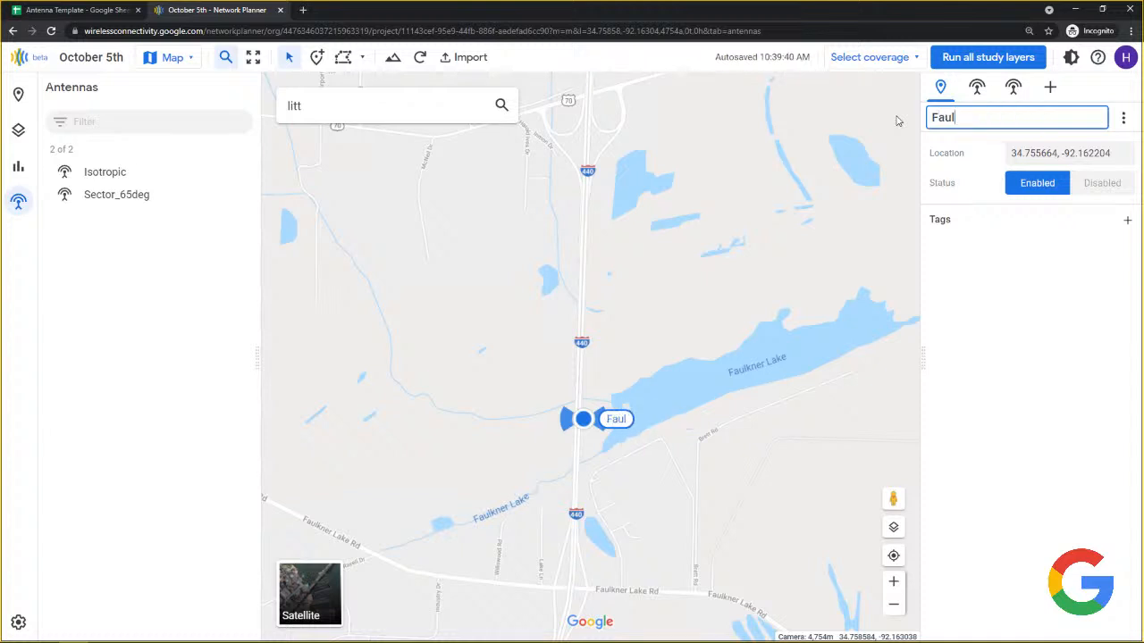
key(BackSpace)
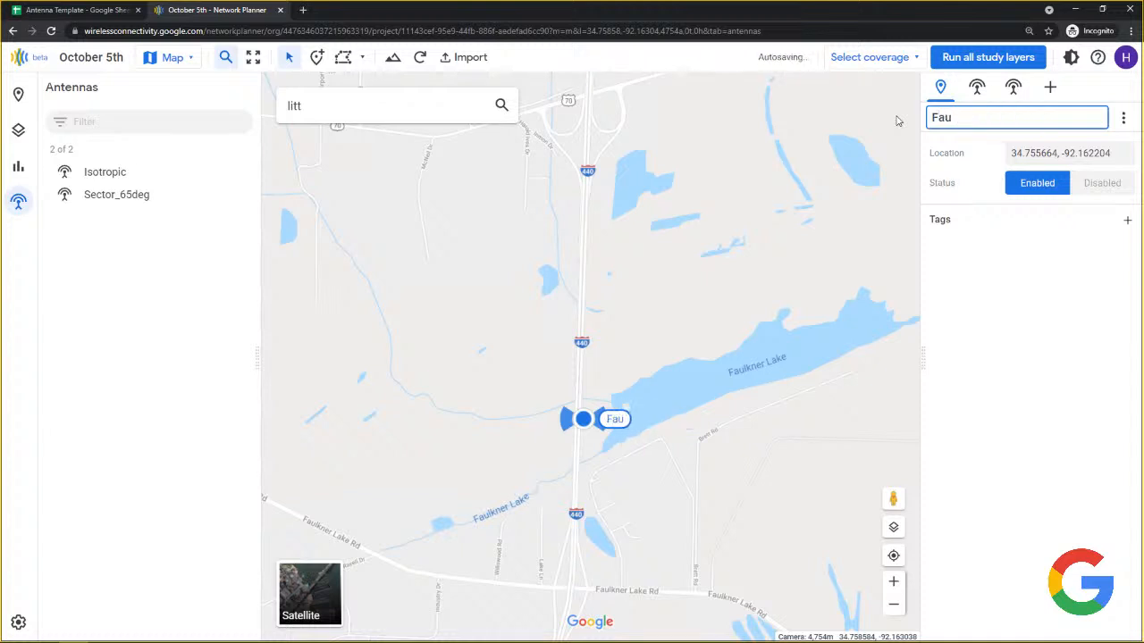
text(lkner)
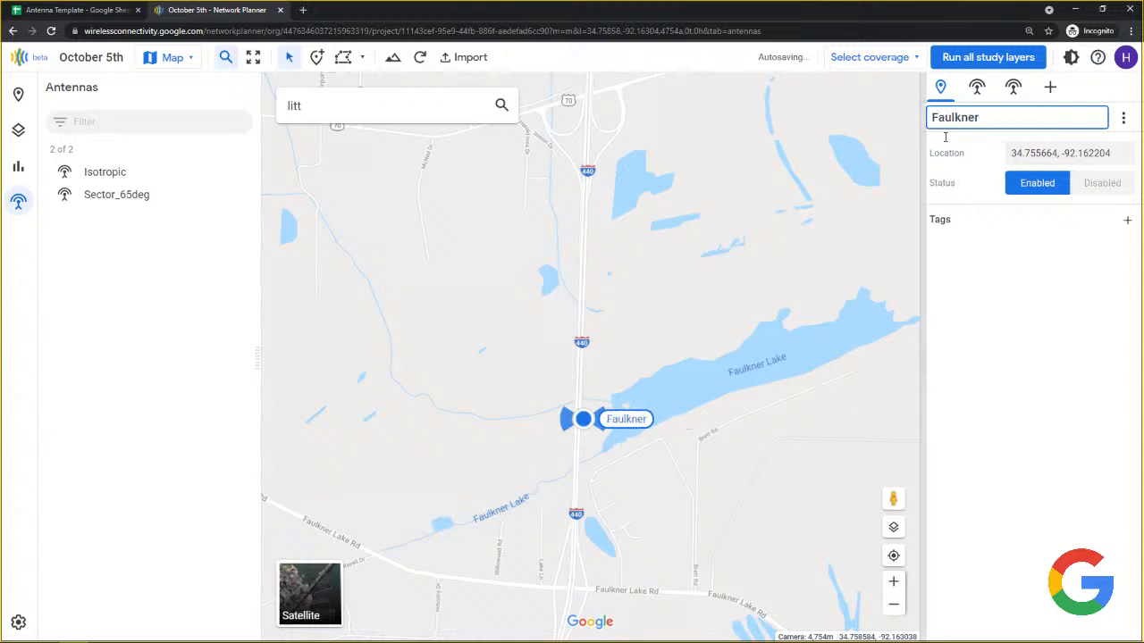
Aim the first antenna north at 0° and the second south at 180° azimuth.
click(977, 88)
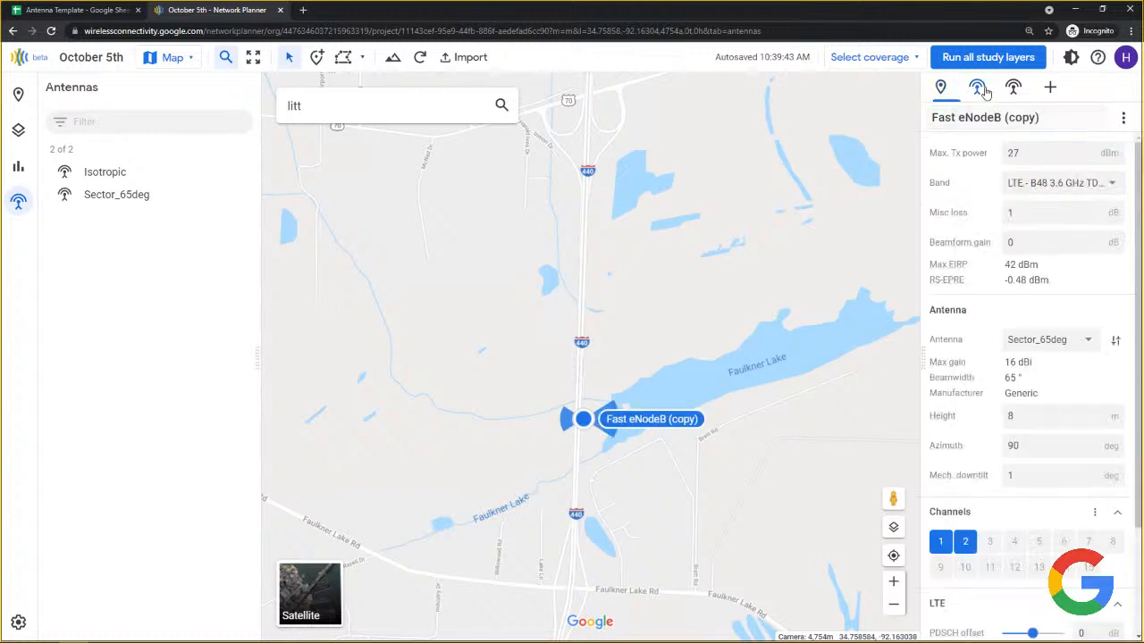
click(1015, 445)
key(BackSpace)
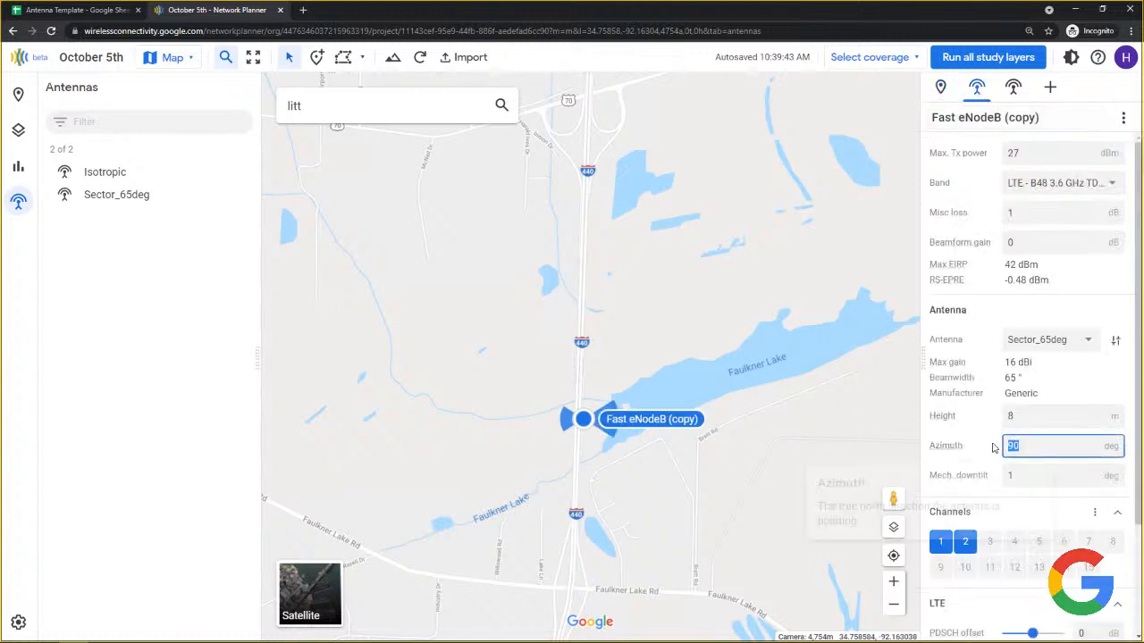
click(1015, 87)
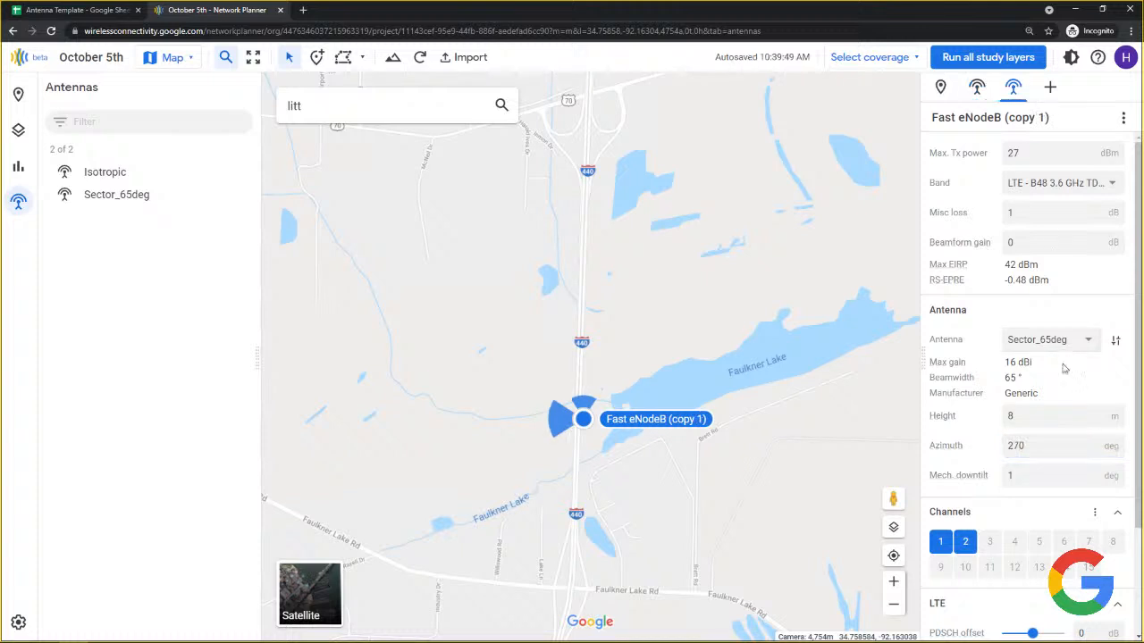
drag(1042, 446, 1008, 453)
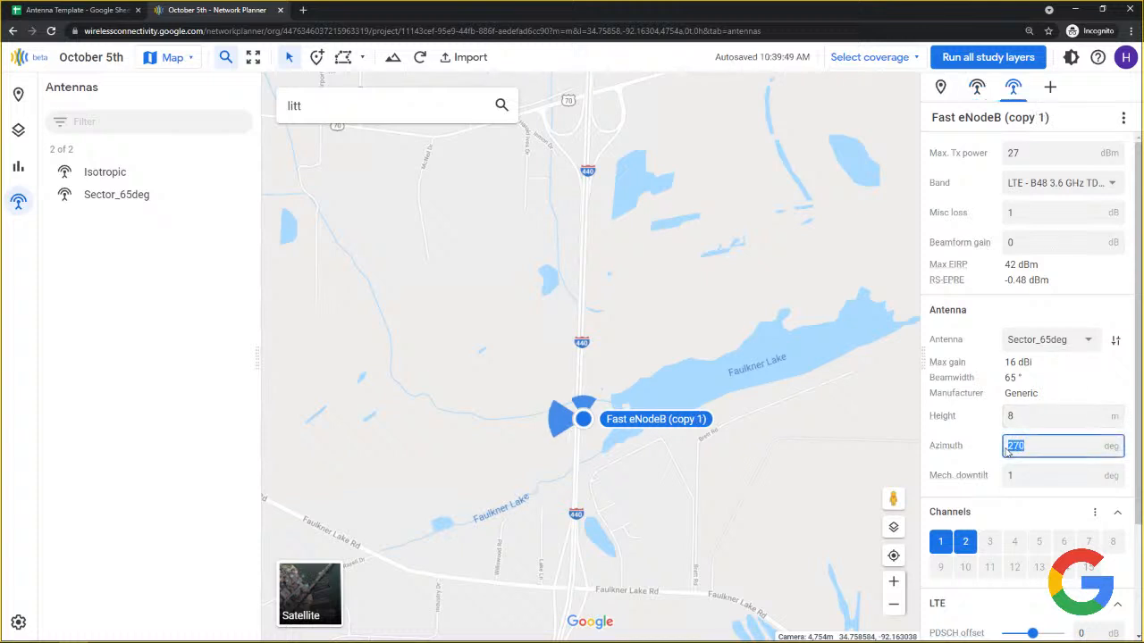
text(180)
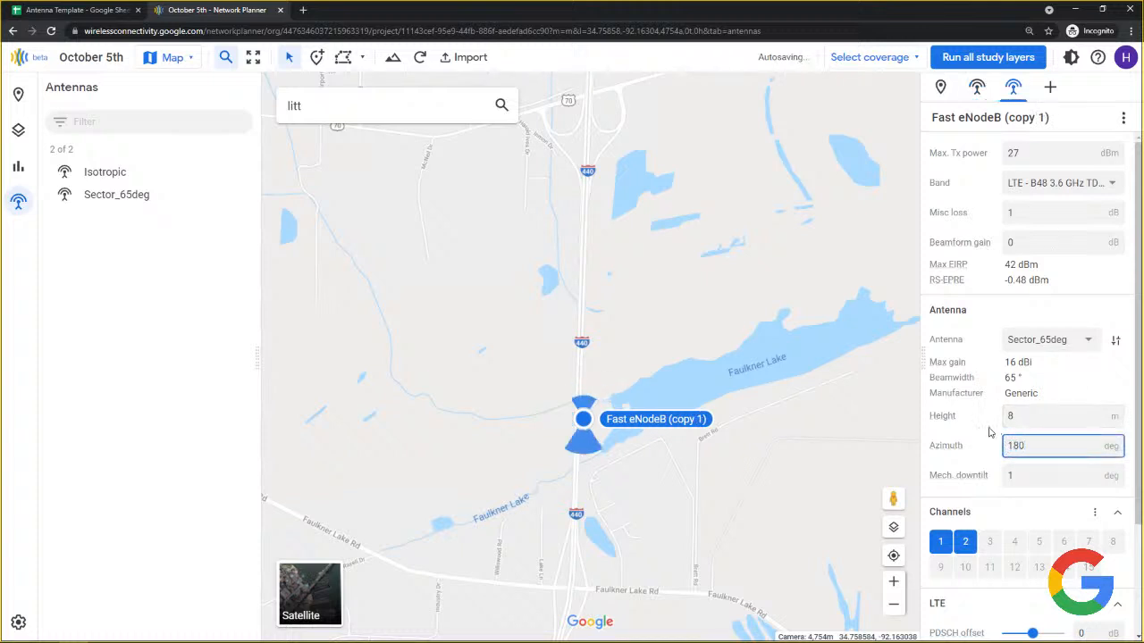
click(798, 411)
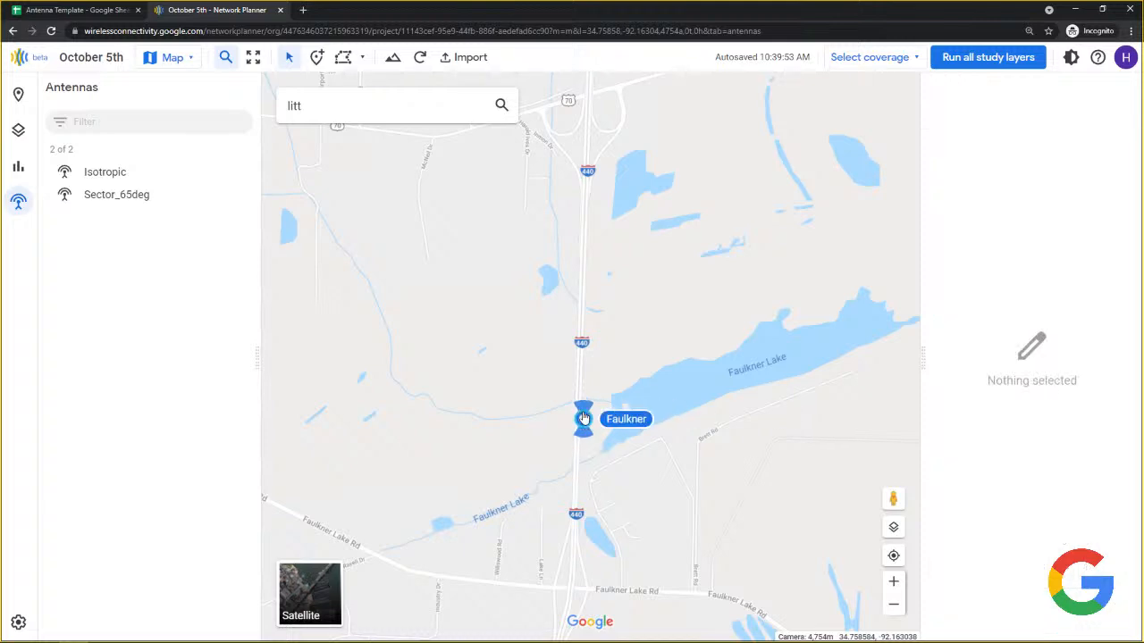
Zoom out to frame all the Little Rock sites and bring up the import options.
scroll(539, 431, down, 1)
scroll(539, 430, down, 2)
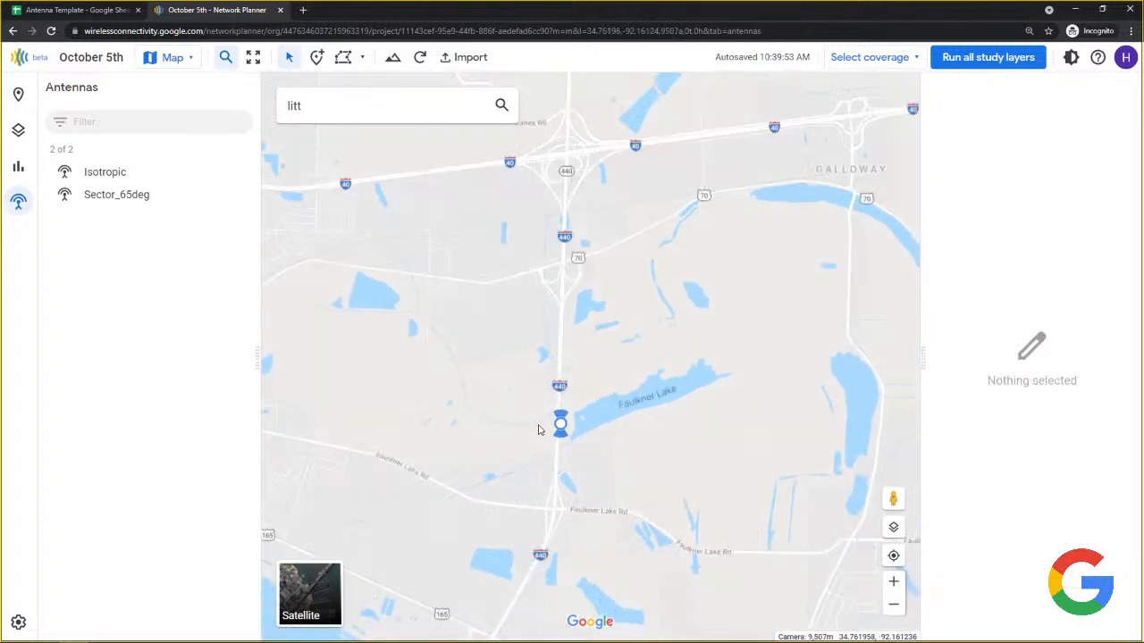
mouse_move(528, 450)
mouse_down()
mouse_move(639, 265)
mouse_move(625, 235)
mouse_up()
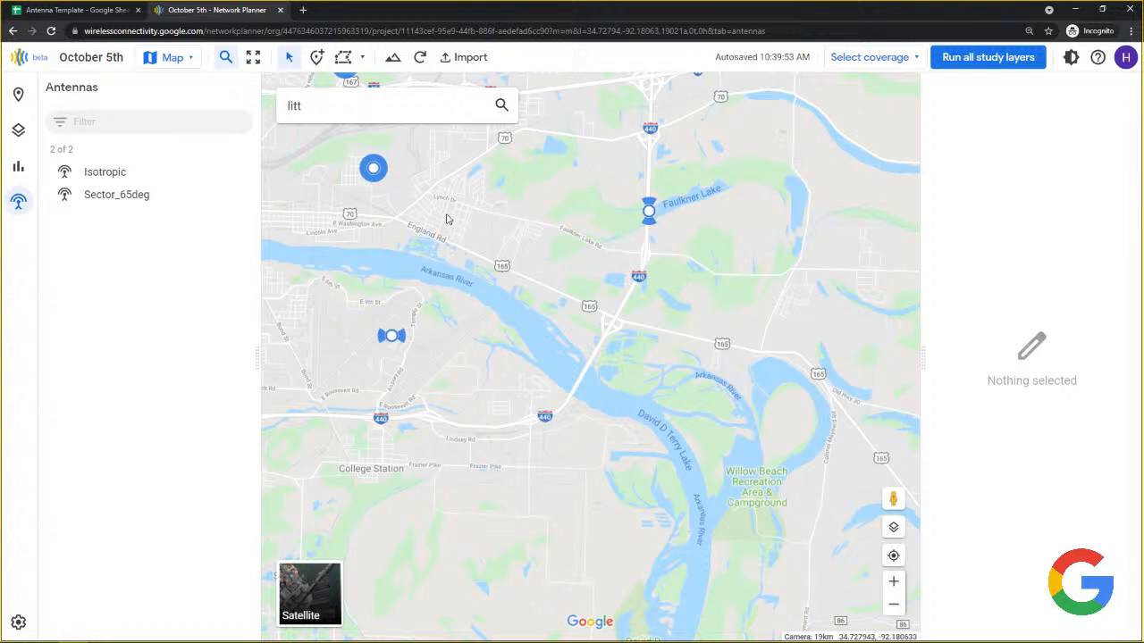
drag(448, 216, 858, 280)
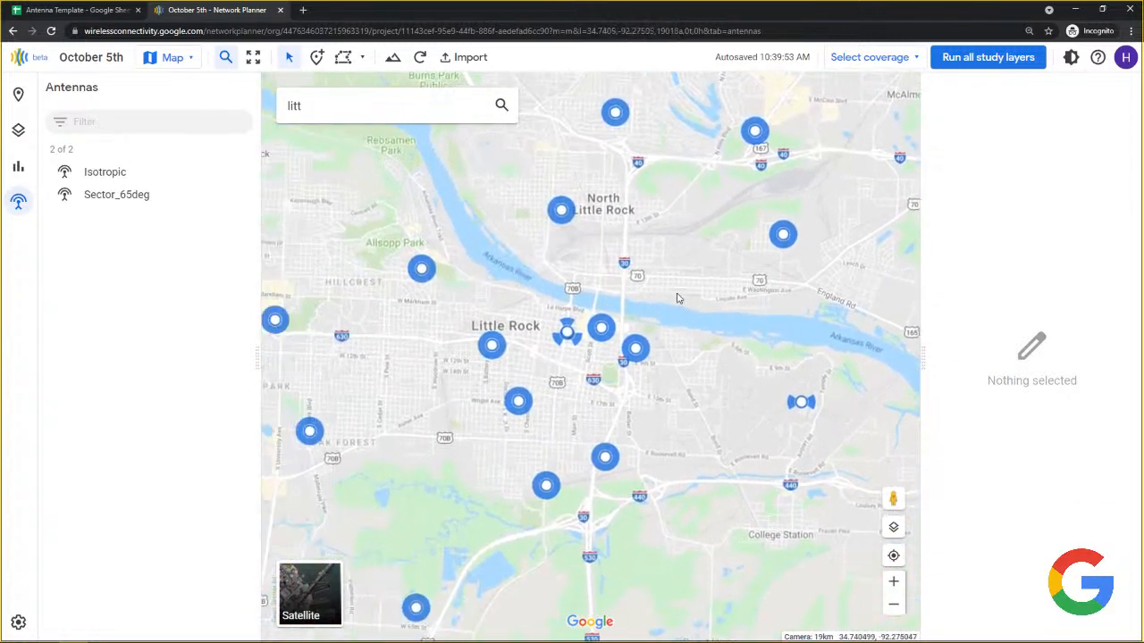
click(470, 58)
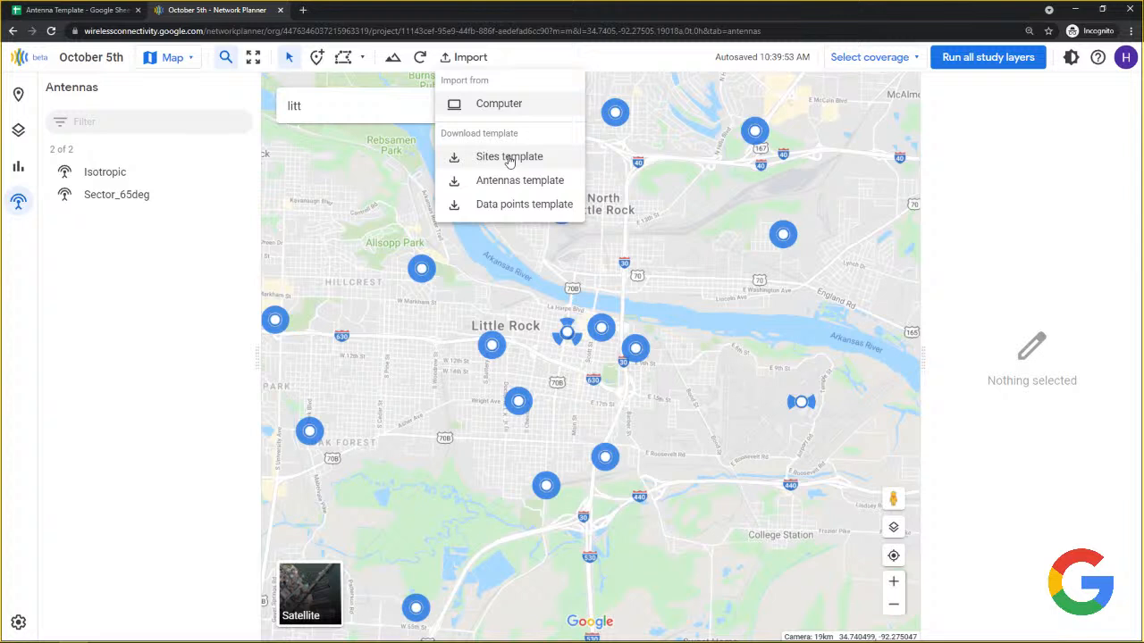
Load 'Little Rock LTE CBRS sites w_downtilt_FIXED.csv' from the computer for site import.
click(498, 104)
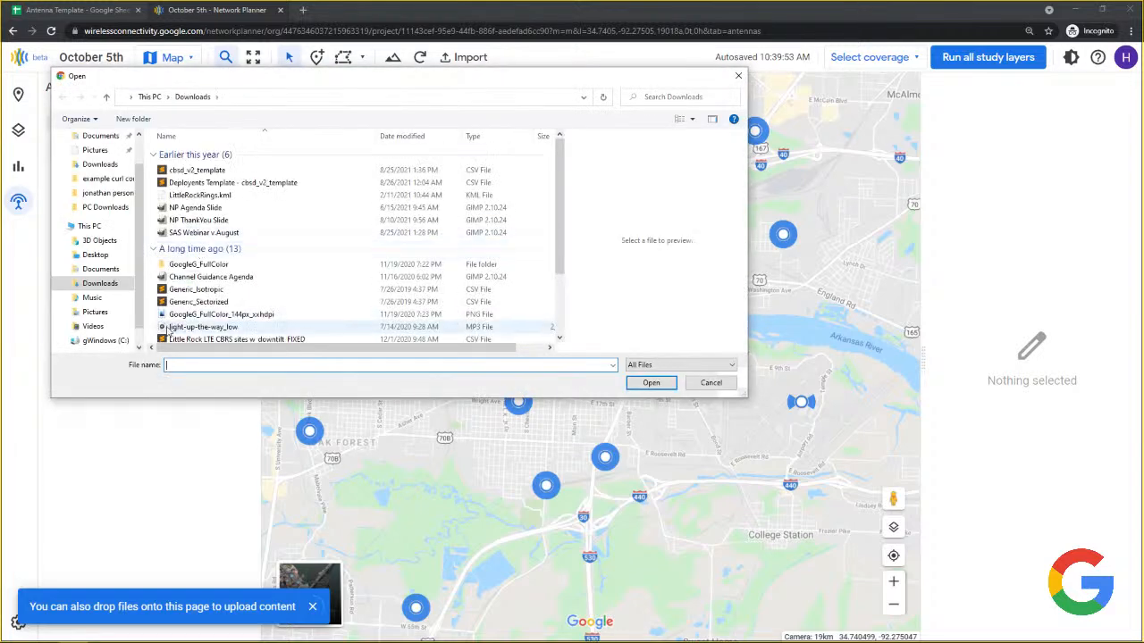
click(214, 340)
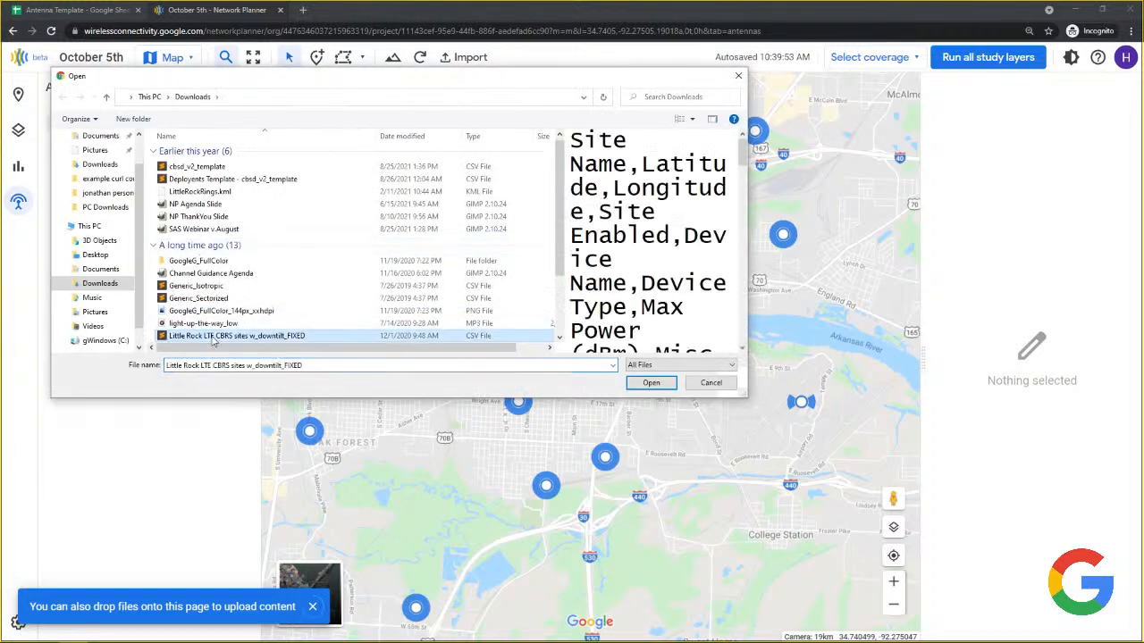
click(650, 383)
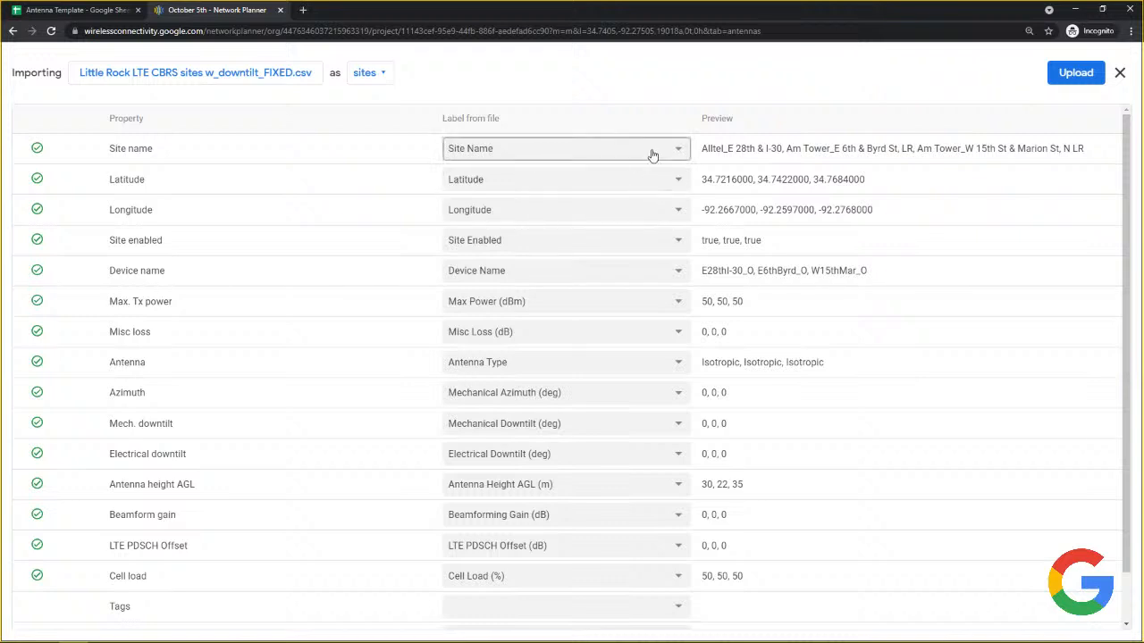
Check which column maps to Site name, then close the import without uploading.
click(504, 150)
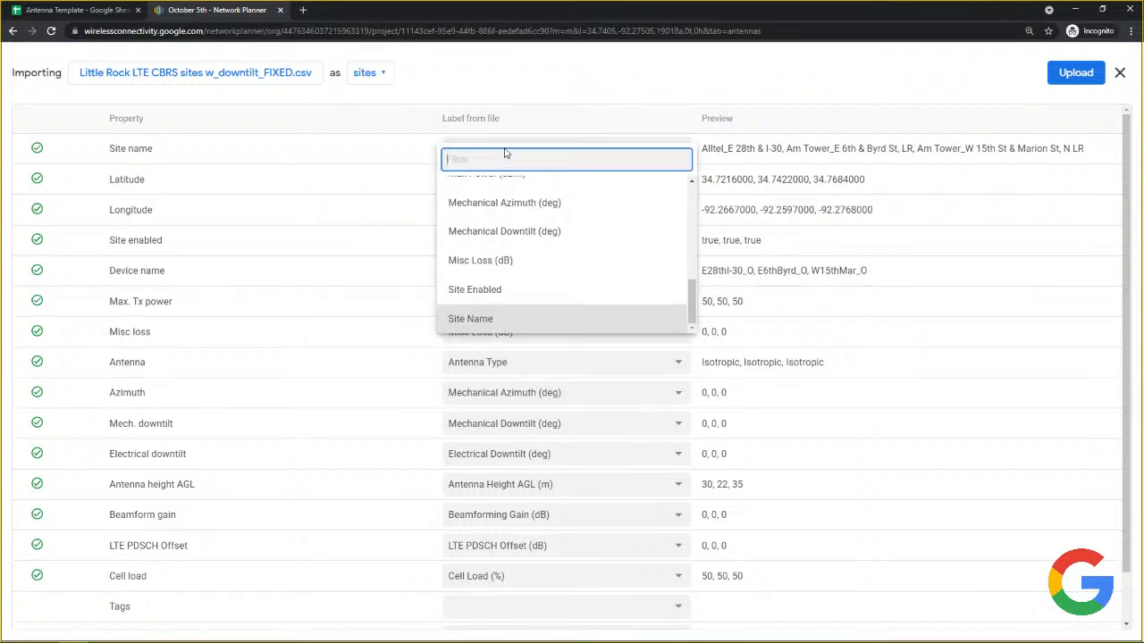
click(307, 155)
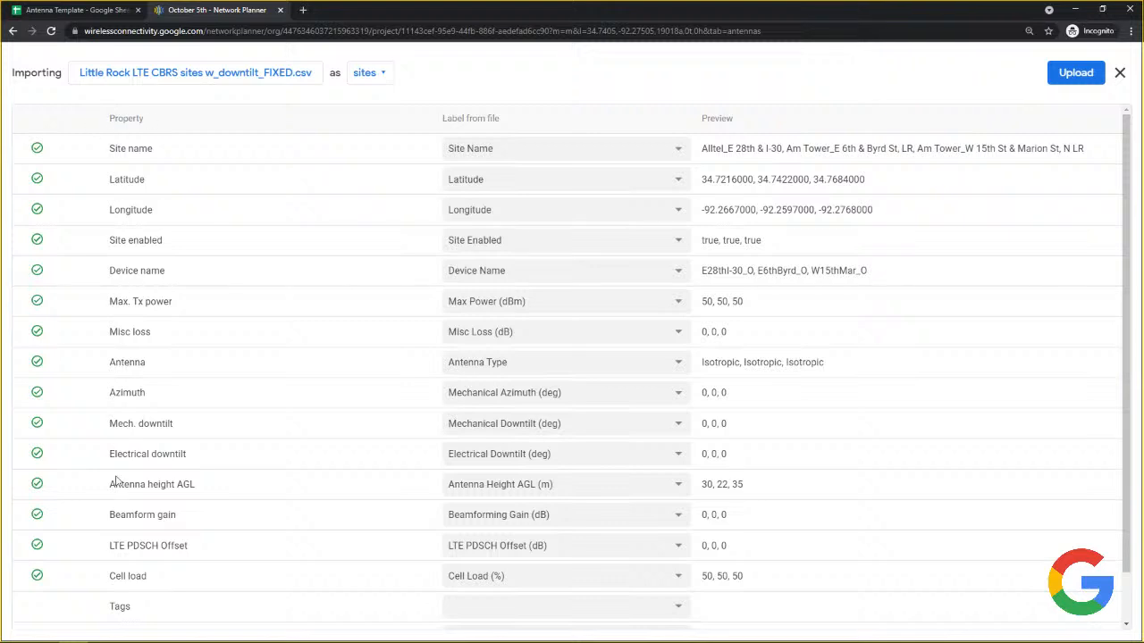
click(1121, 72)
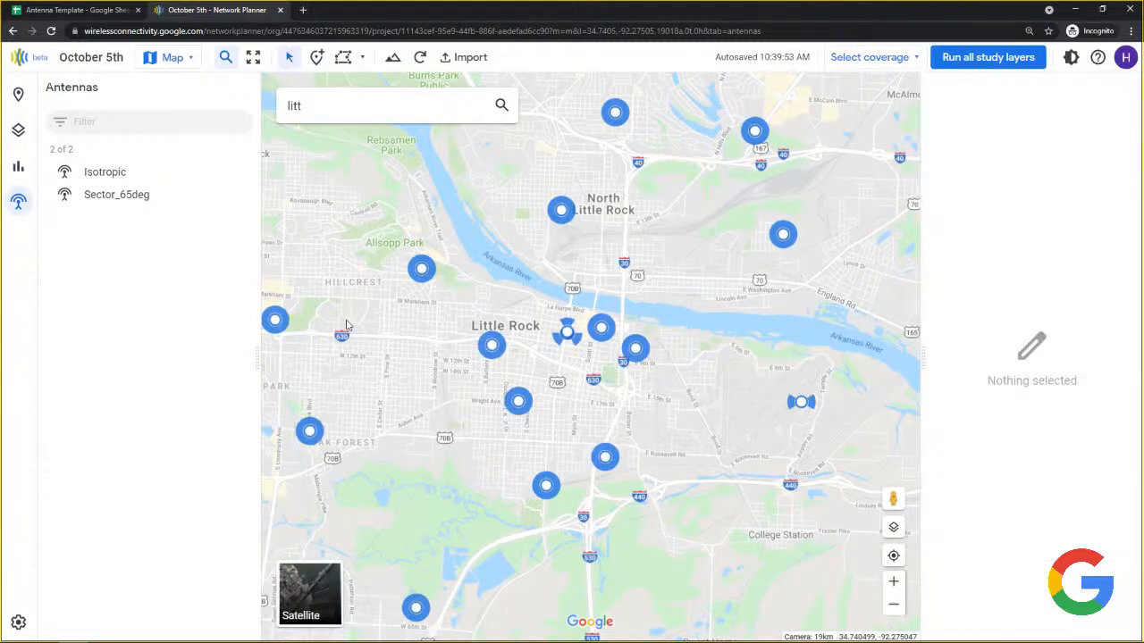
Zoom out over wider Little Rock, show the Sites list (25 of 25), and open the Map/Table view choice.
scroll(347, 325, down, 1)
drag(378, 263, 491, 321)
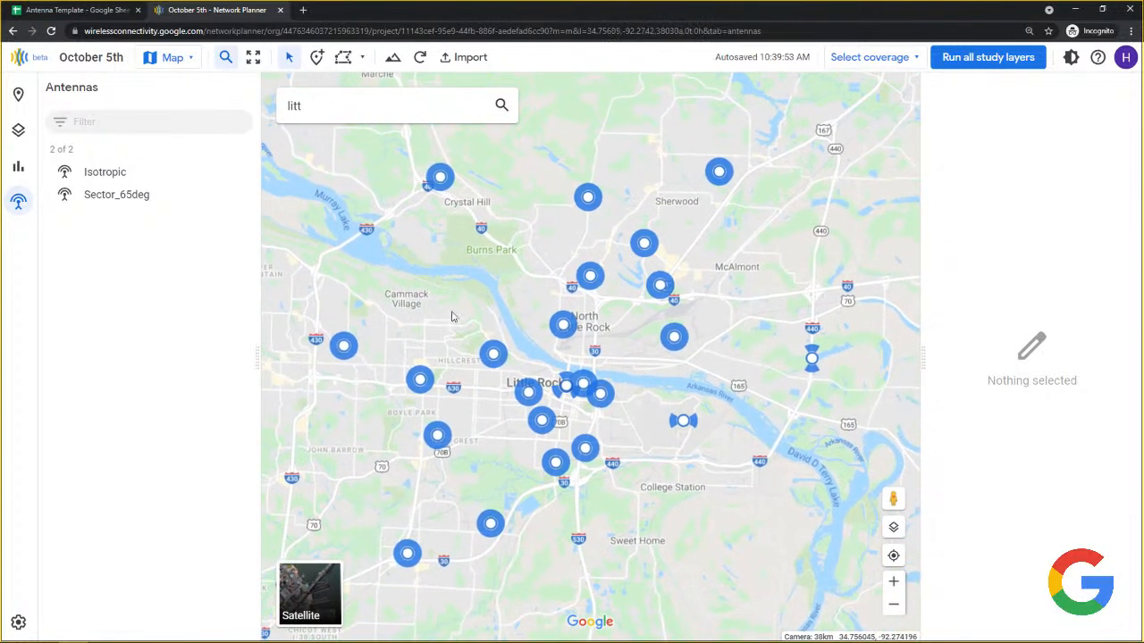
scroll(452, 317, down, 1)
scroll(452, 304, up, 1)
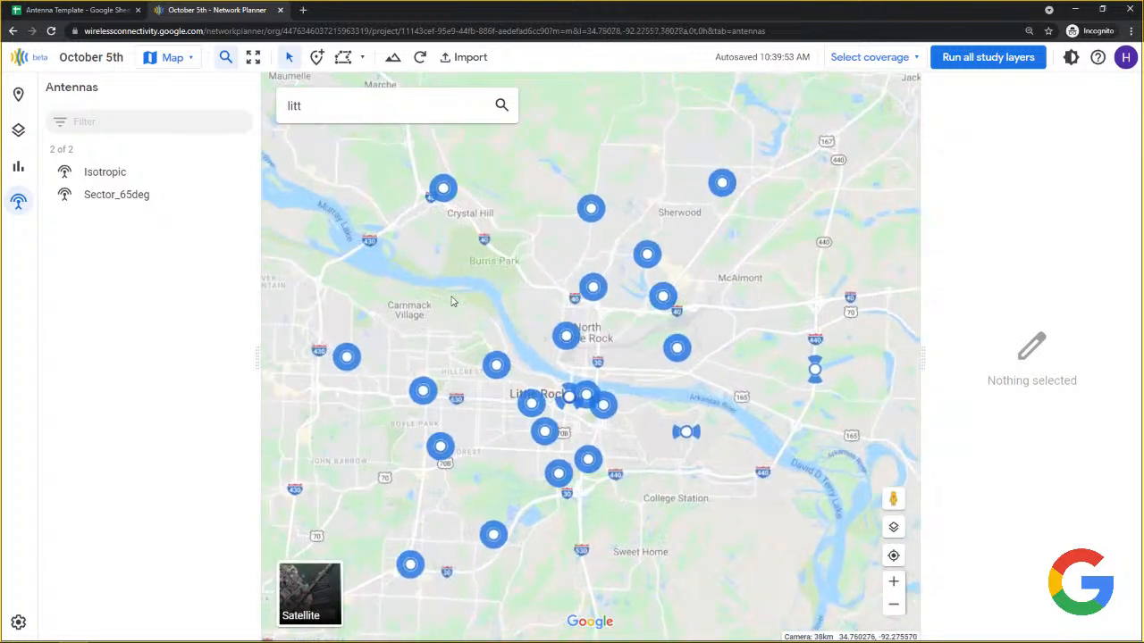
click(18, 94)
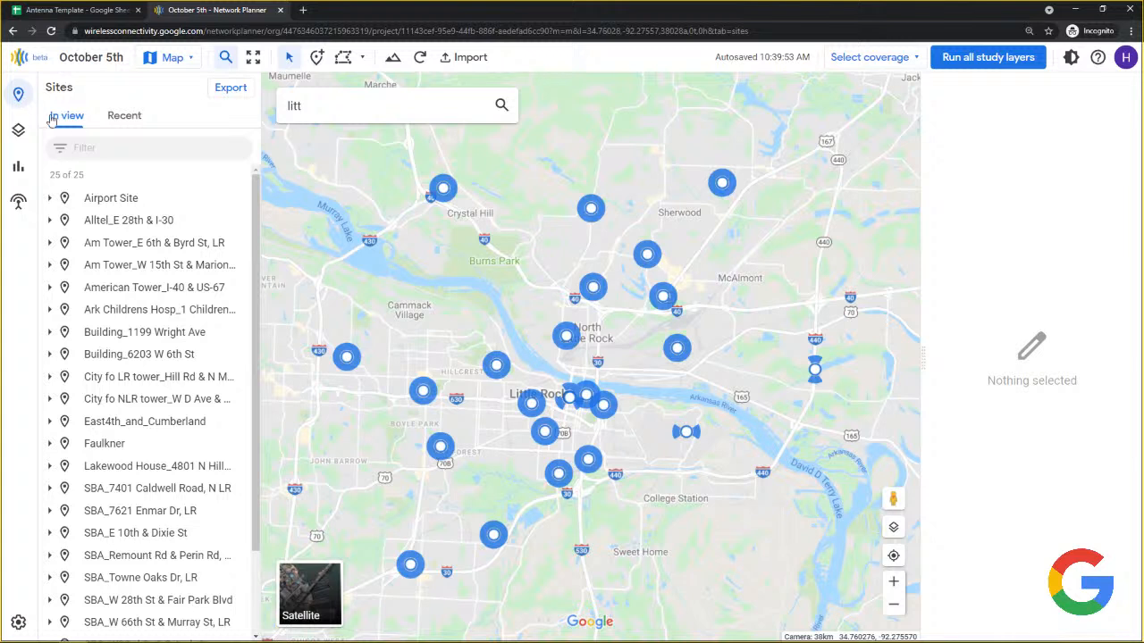
click(162, 61)
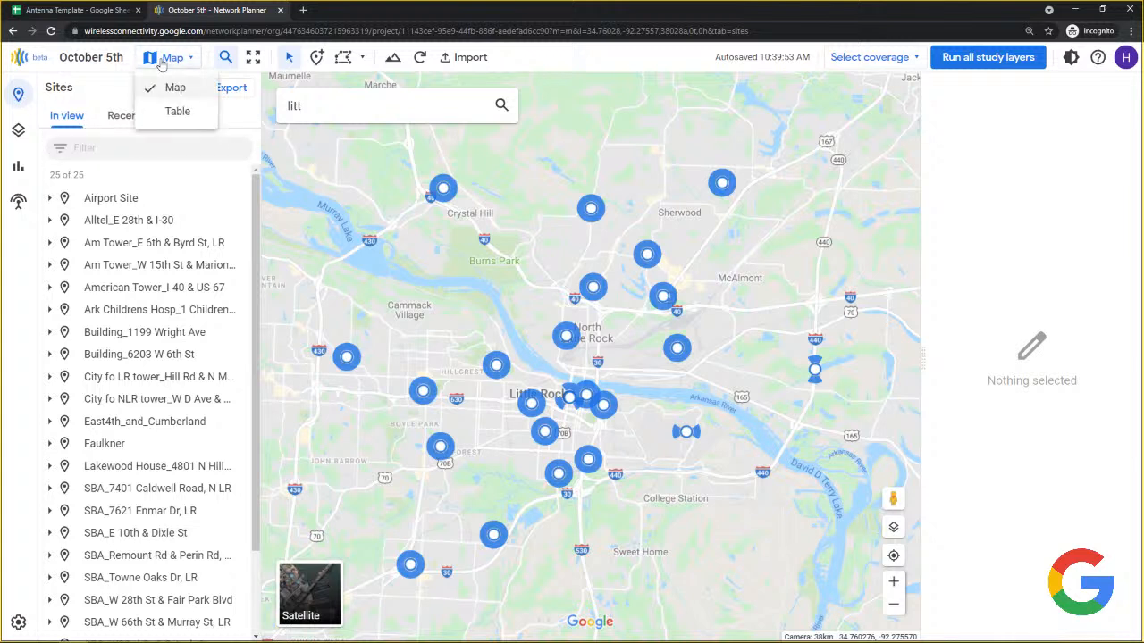
click(176, 111)
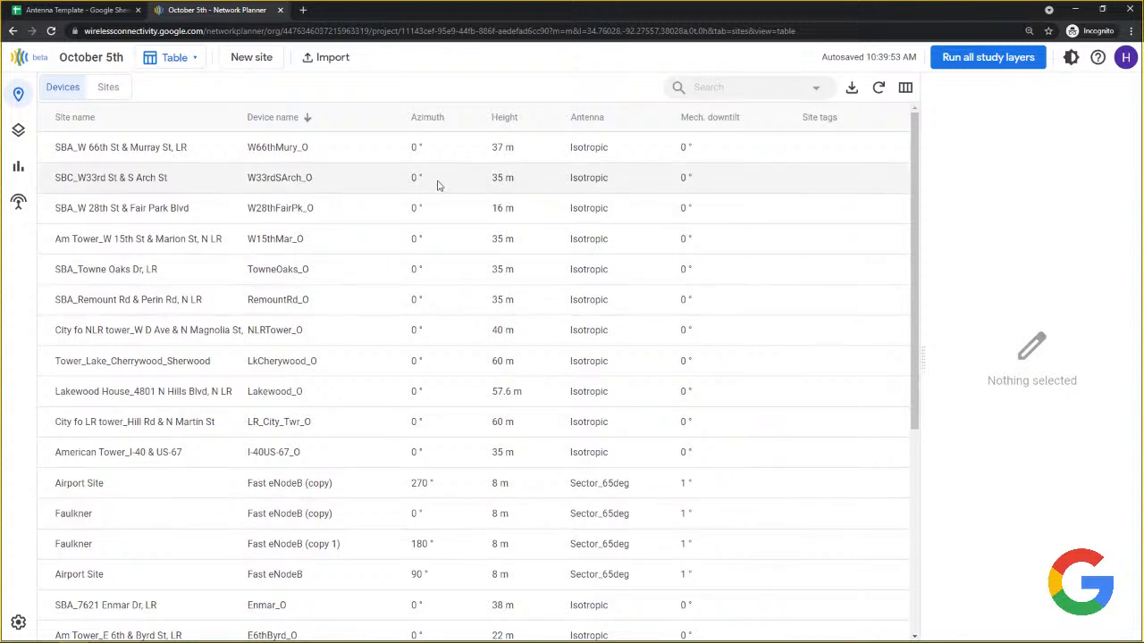
click(820, 118)
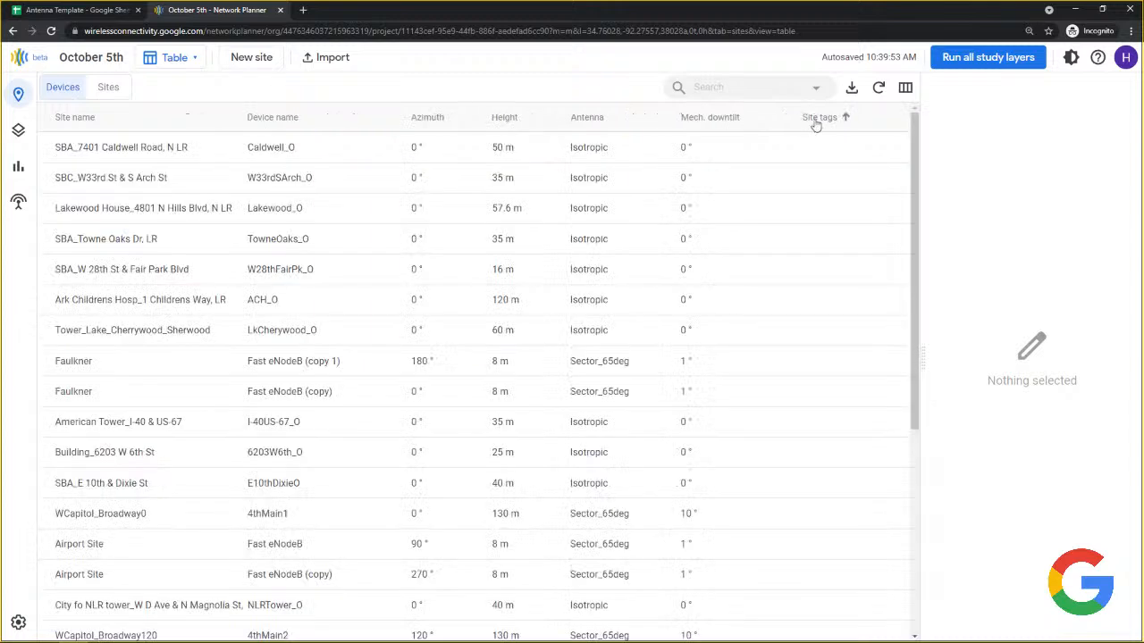
click(816, 120)
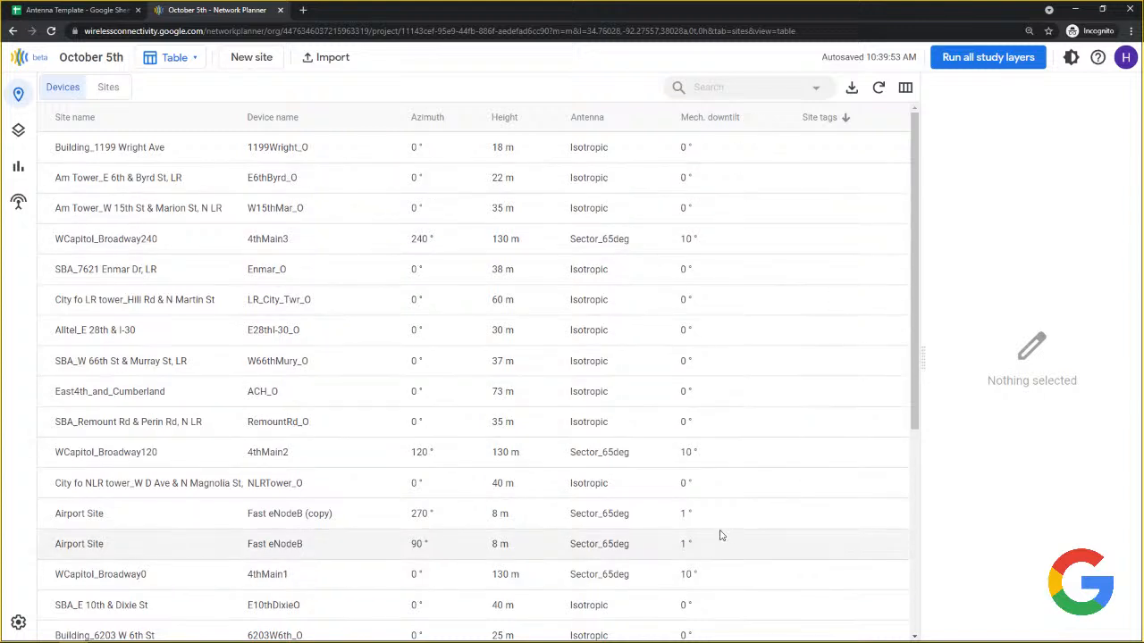
click(711, 86)
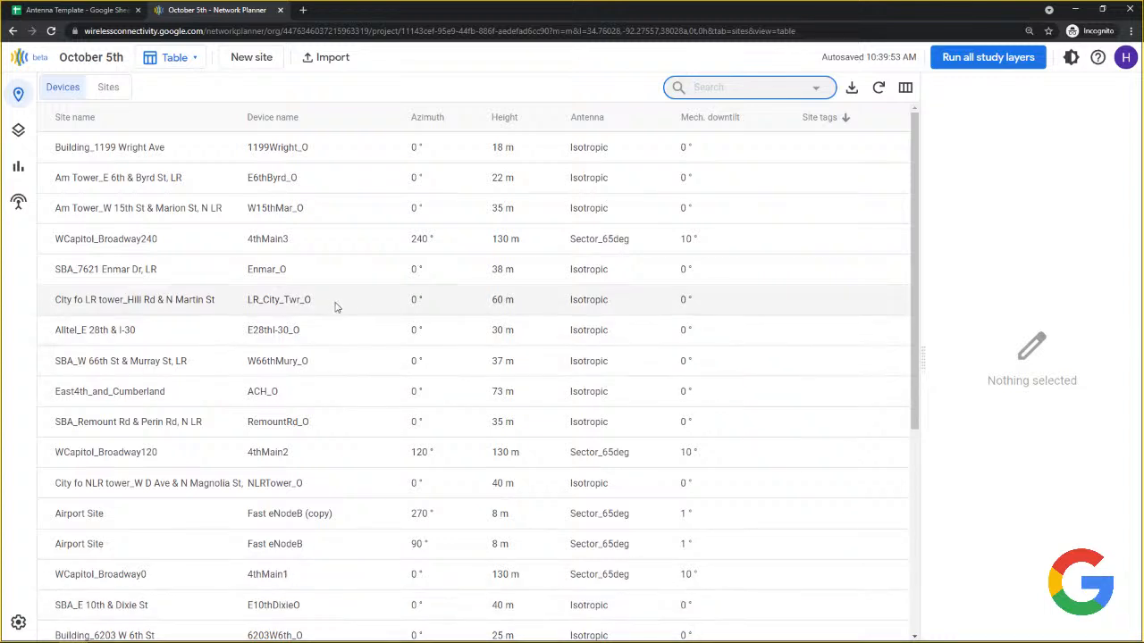
click(107, 88)
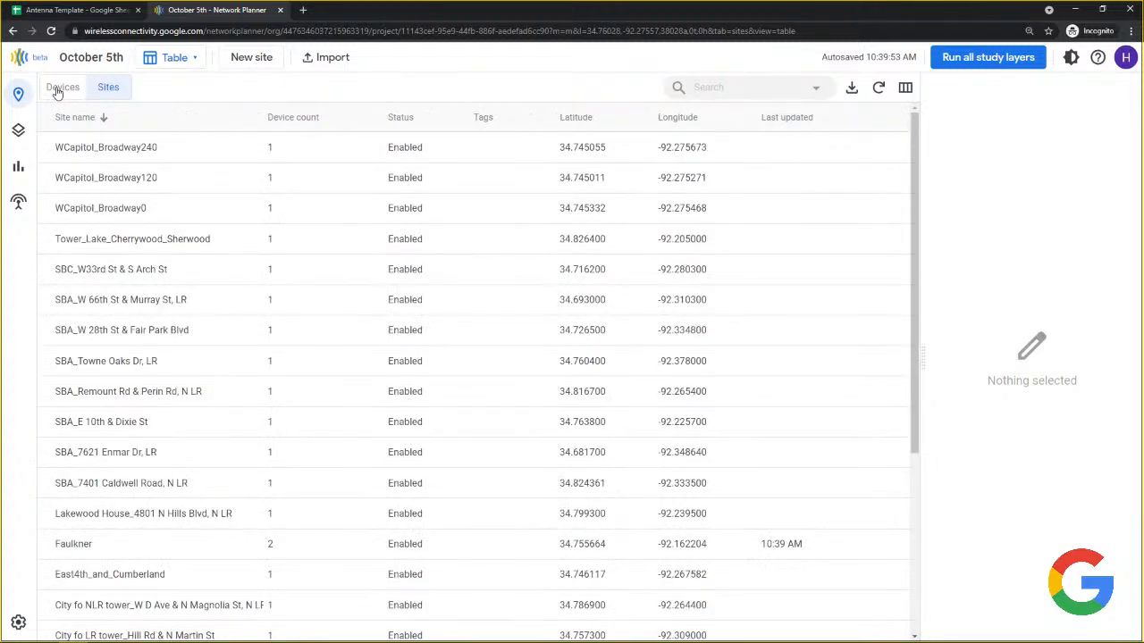
click(57, 89)
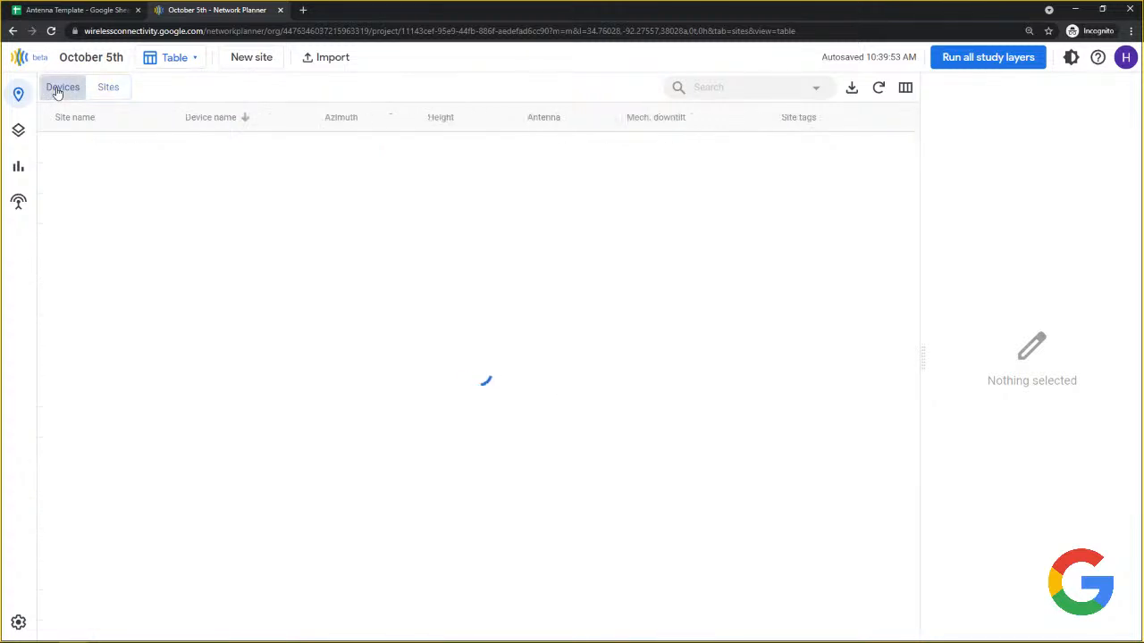
click(107, 89)
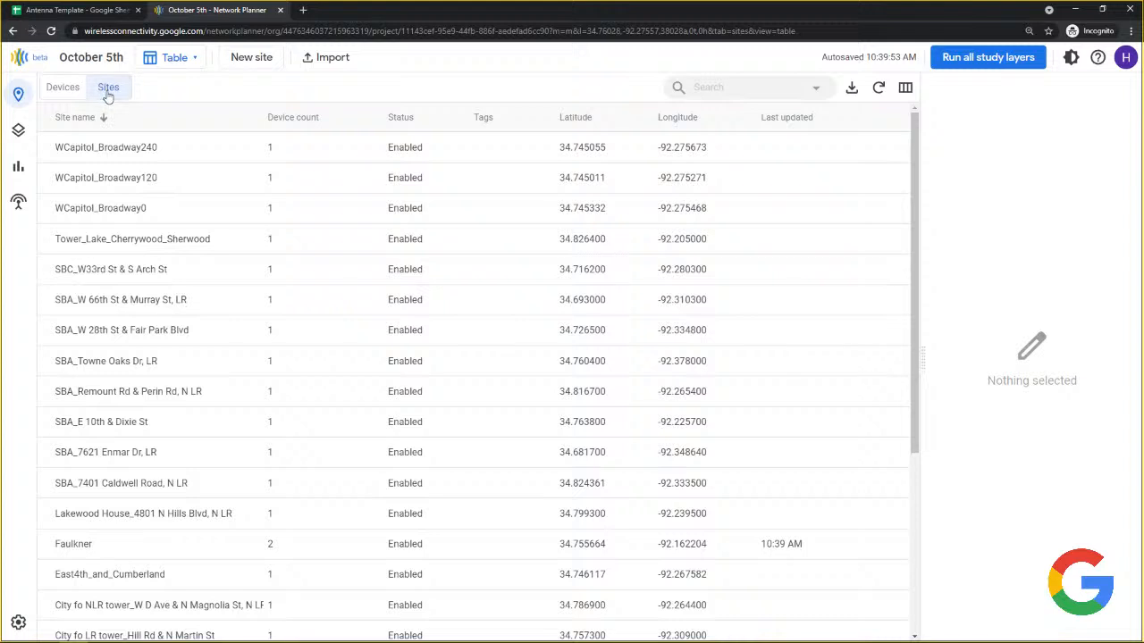
click(163, 60)
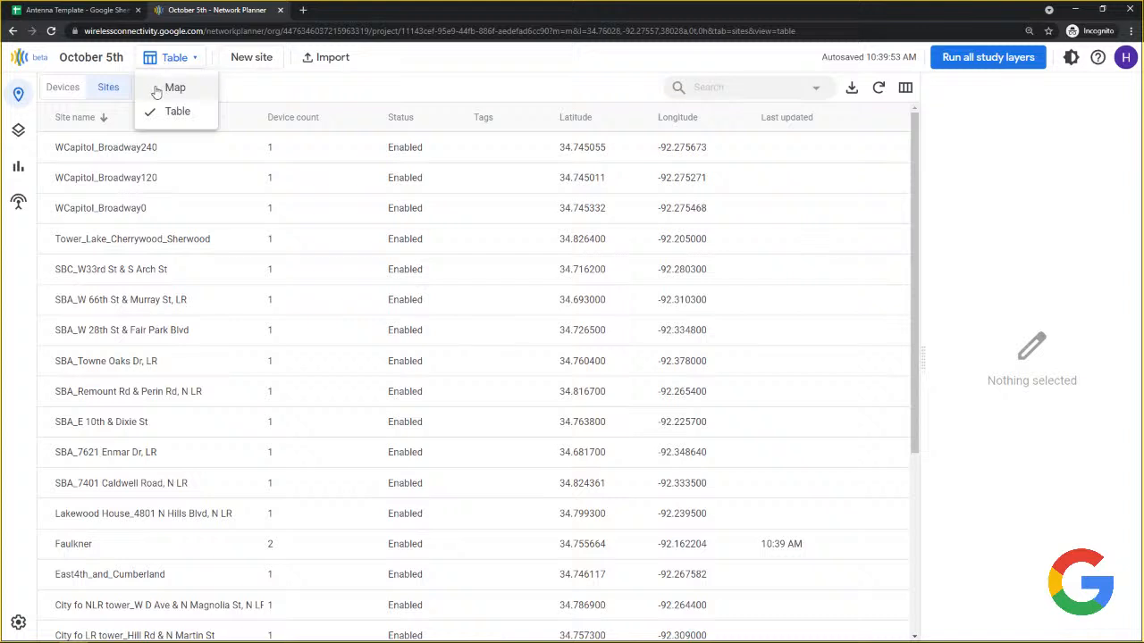
click(155, 90)
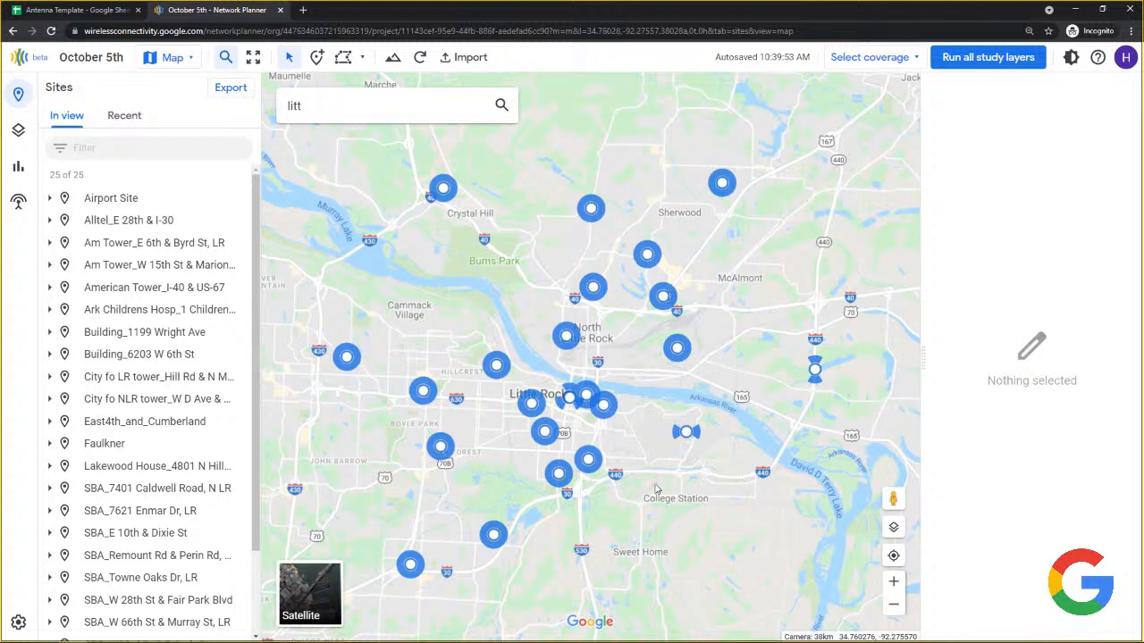
Run all study layers for the October 5th project, then zoom into downtown Little Rock.
click(968, 56)
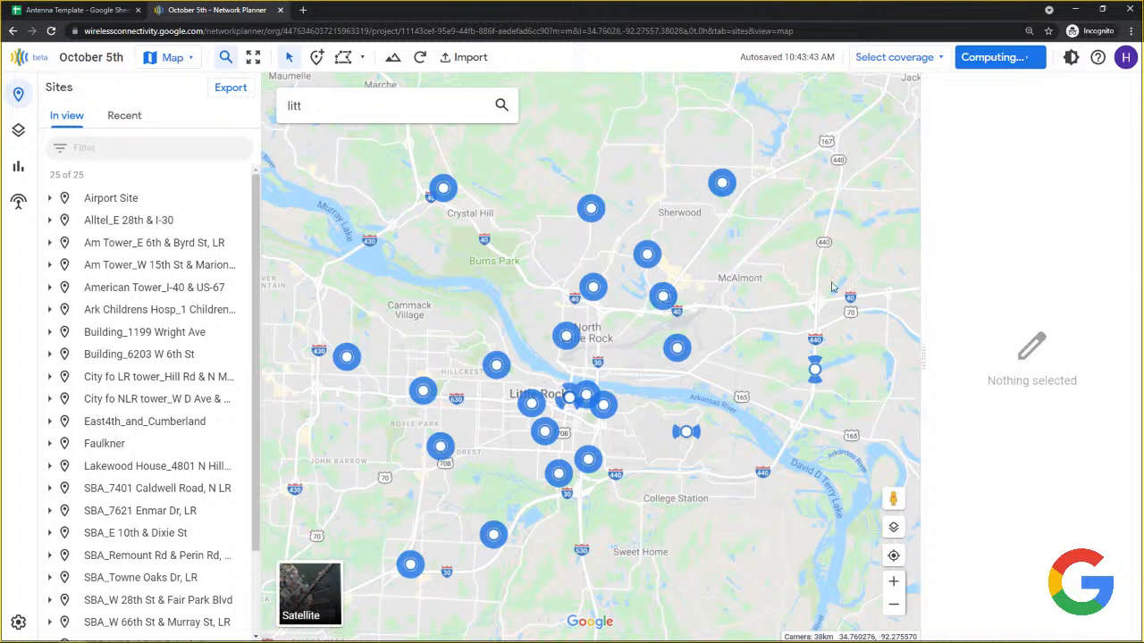
scroll(603, 420, up, 1)
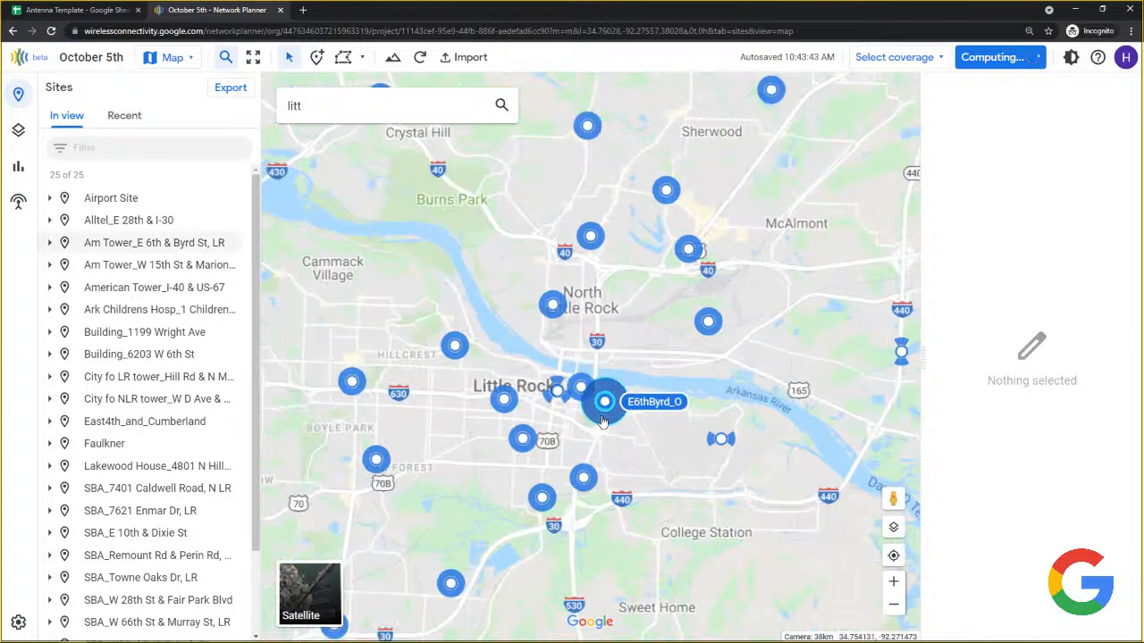
scroll(604, 420, up, 5)
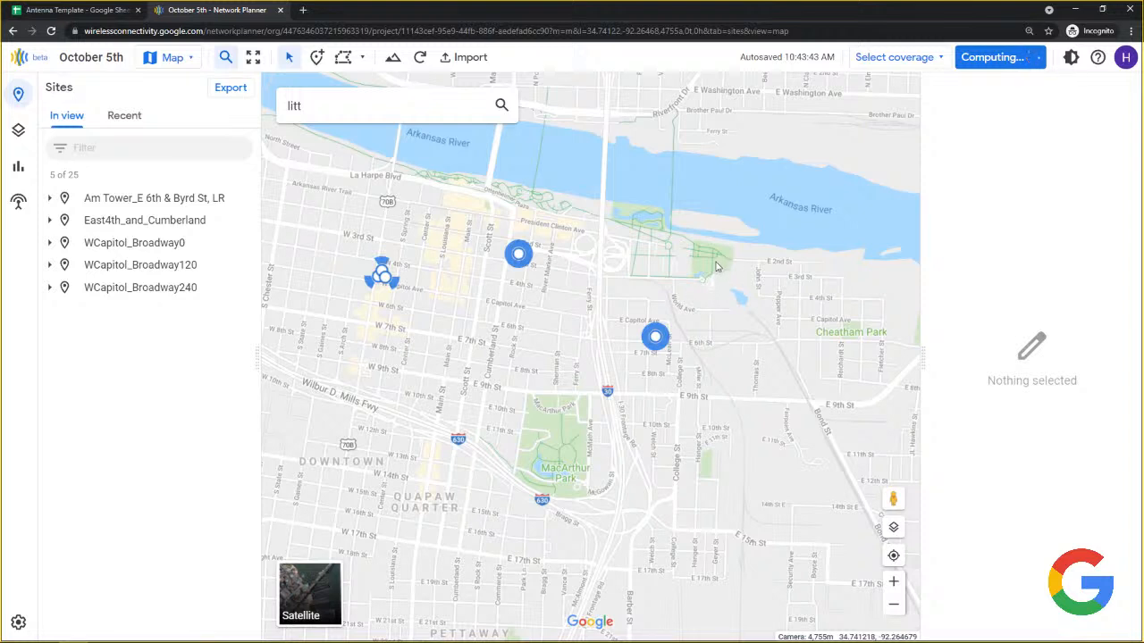
Drop a point by the riverside park and review it: E6thByrd_O strongest at -59.9 dBm, 13.71 dB SINR.
click(716, 267)
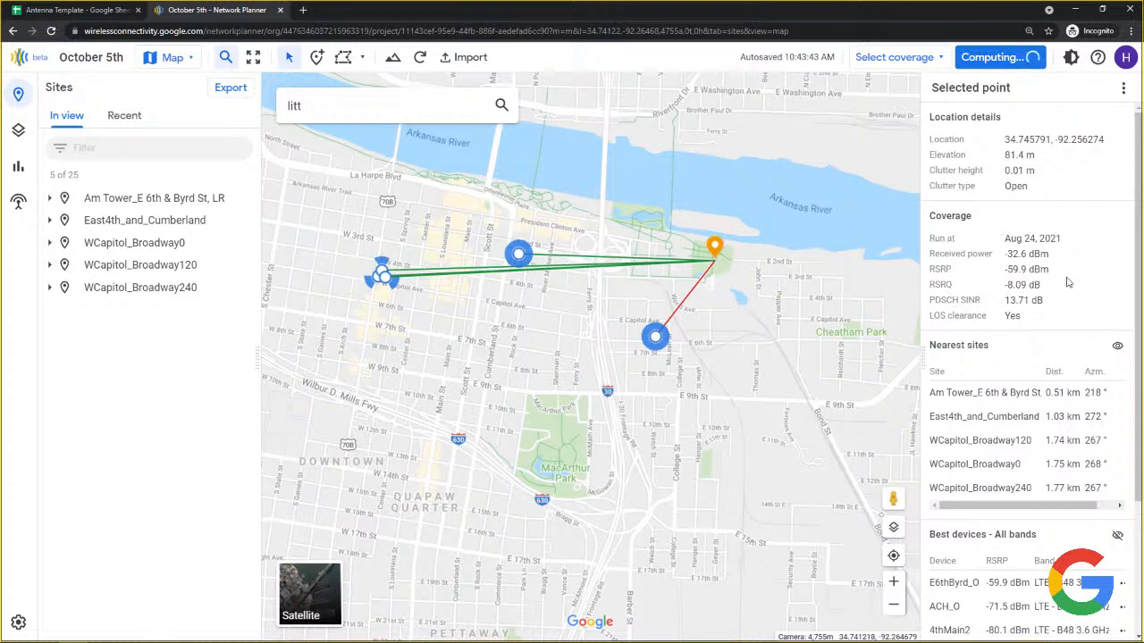
scroll(998, 293, down, 3)
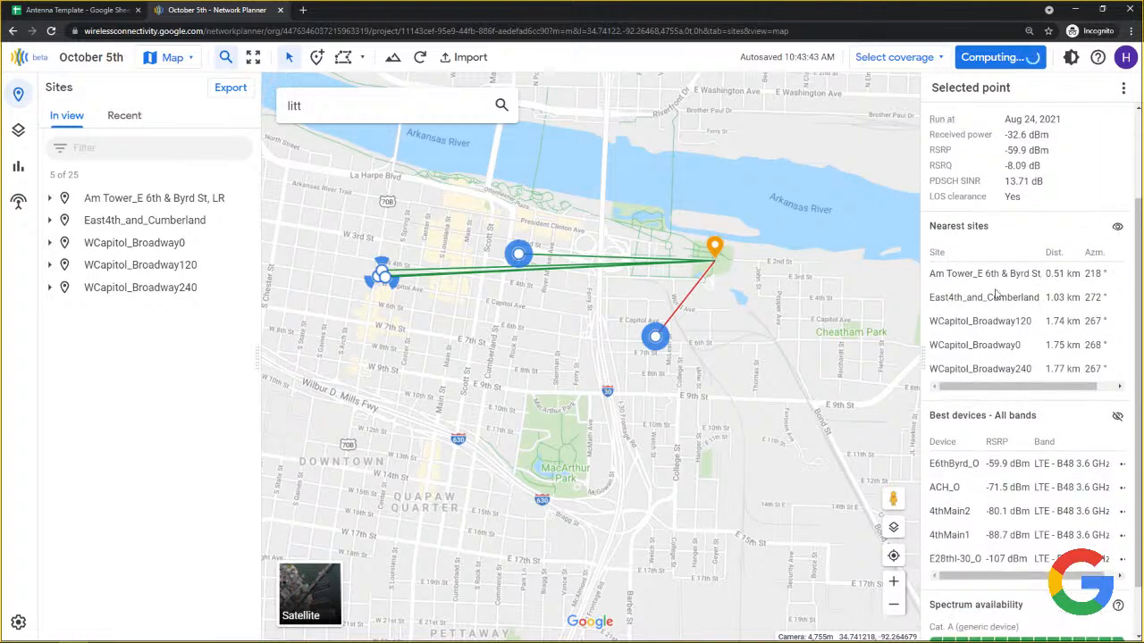
scroll(1015, 453, down, 2)
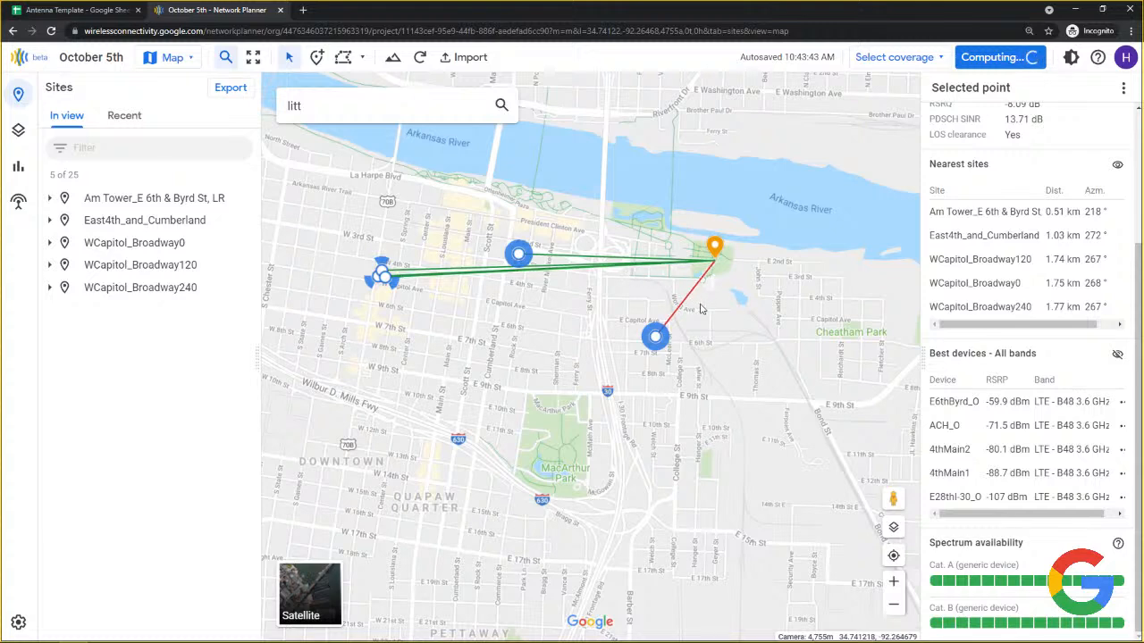
Zoom and pan along the red link line to bring East4th_and_Cumberland into view.
scroll(702, 308, up, 1)
drag(774, 271, 688, 323)
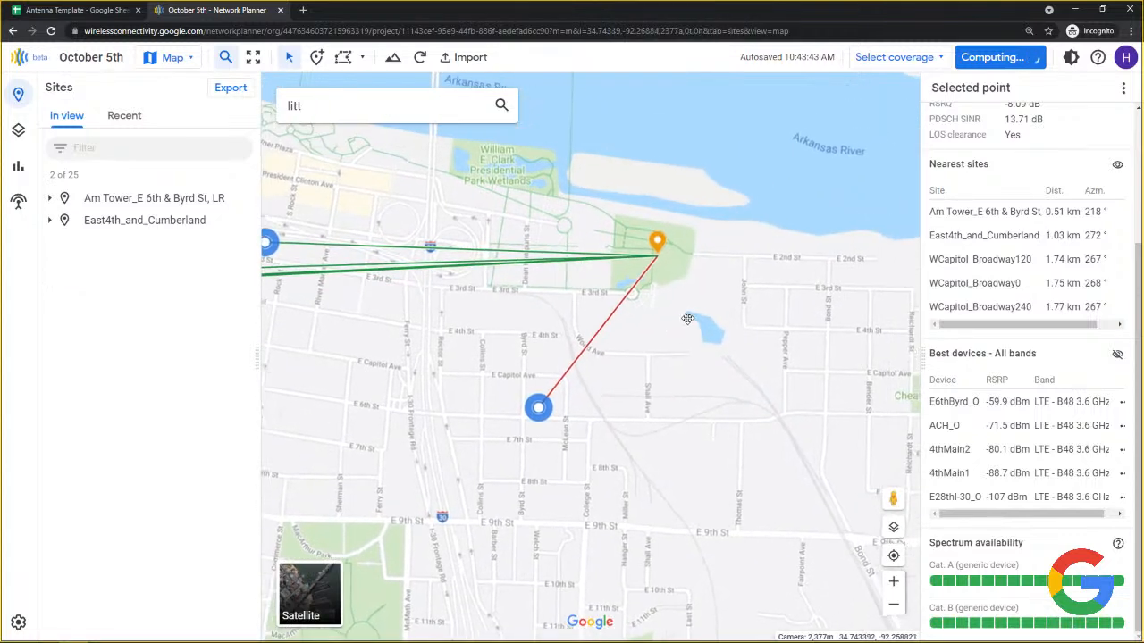
scroll(689, 329, up, 1)
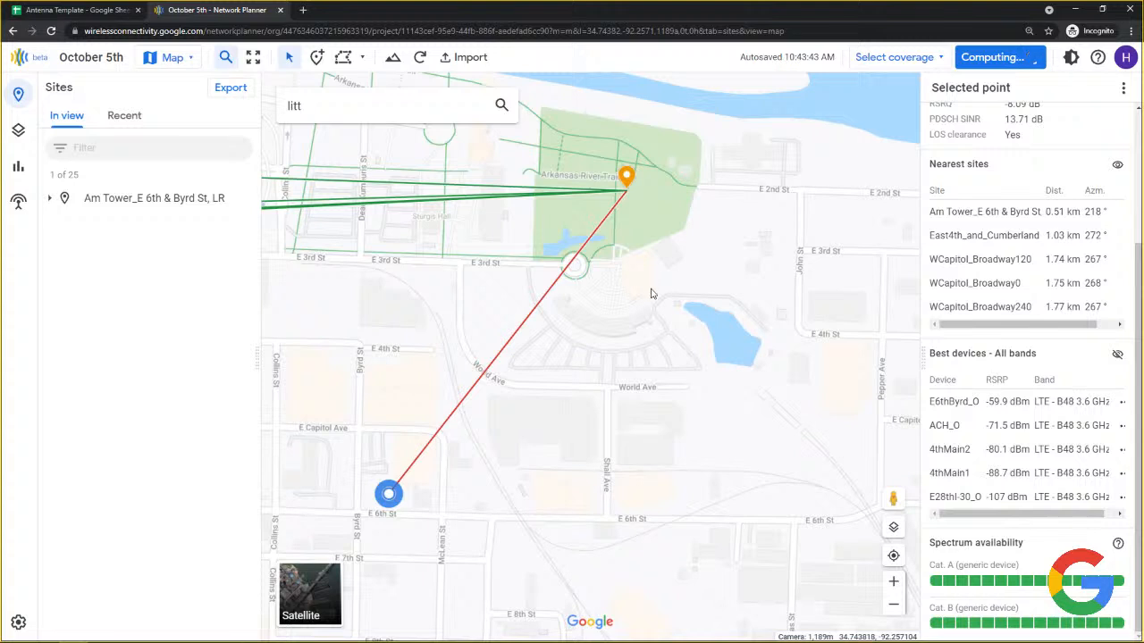
drag(707, 307, 753, 305)
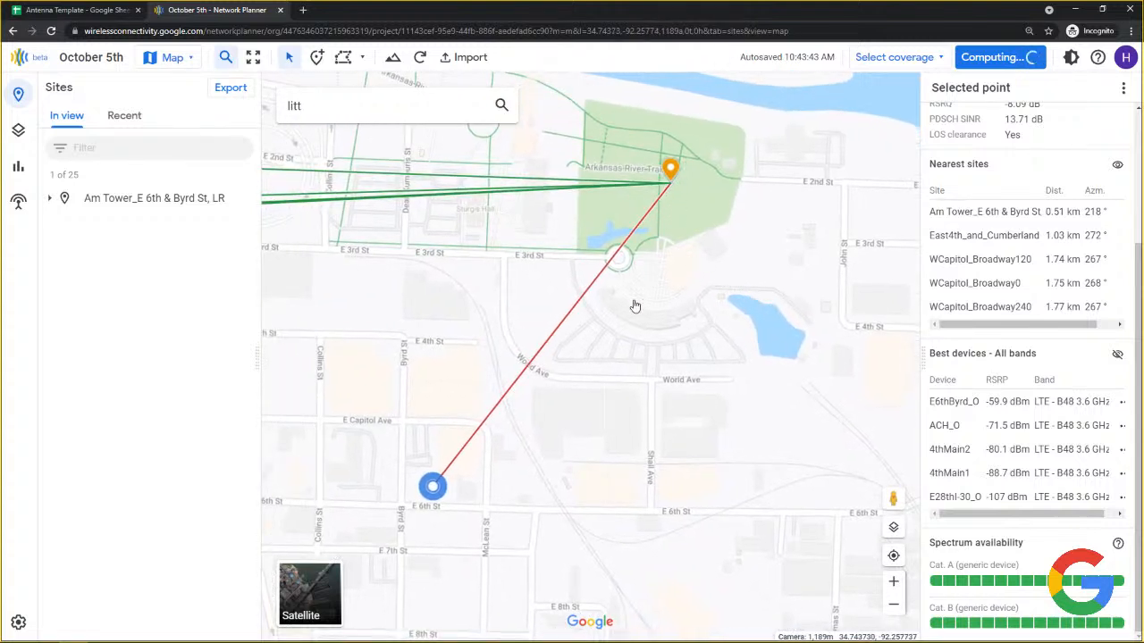
scroll(465, 442, down, 1)
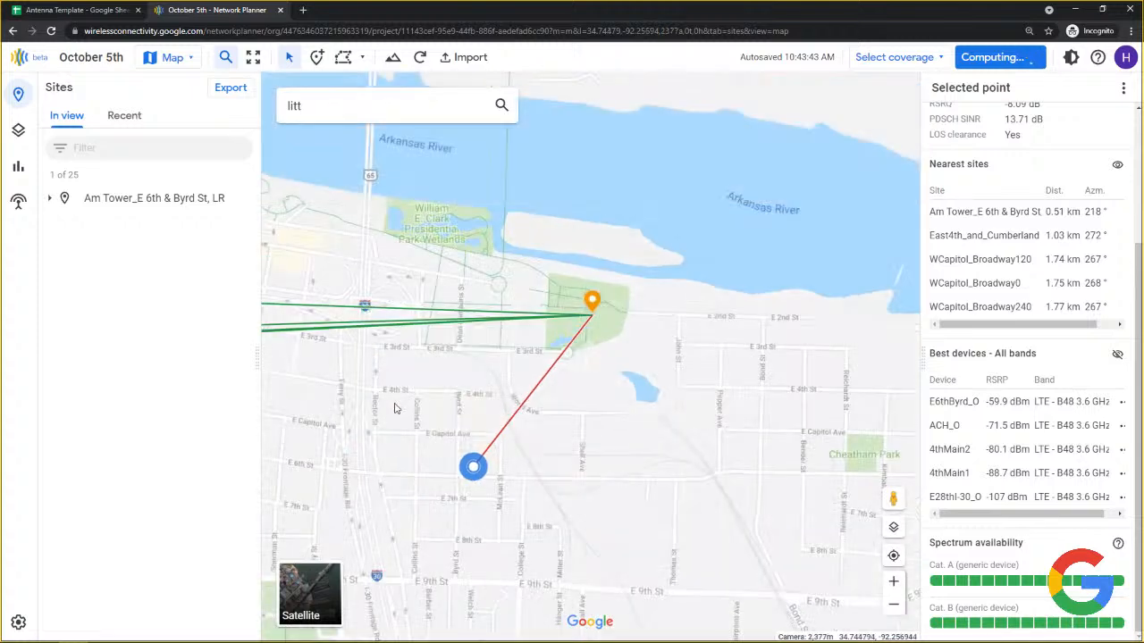
drag(396, 409, 515, 408)
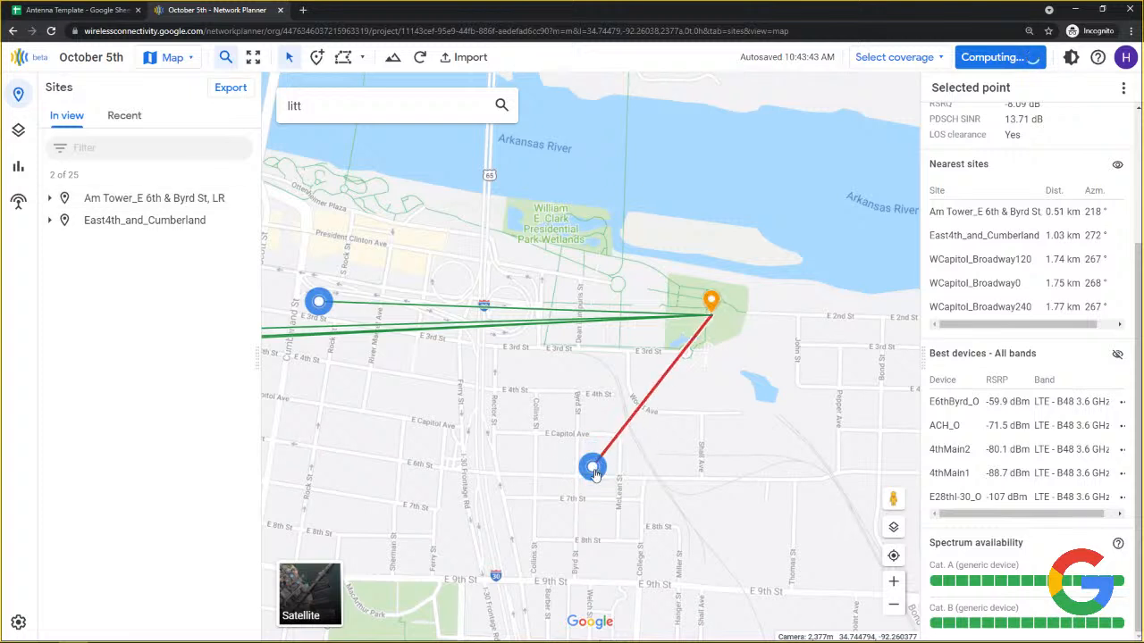
Examine the 507 m path profile from E6thByrd_O, zooming into trees near 0.4 km and back.
click(655, 397)
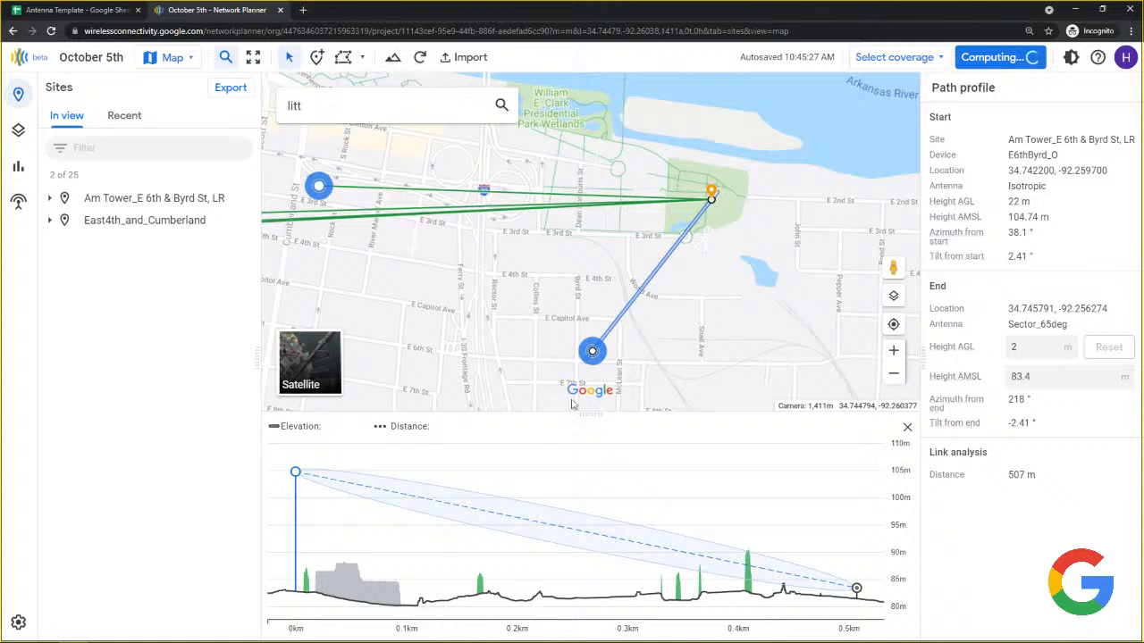
drag(584, 380, 579, 346)
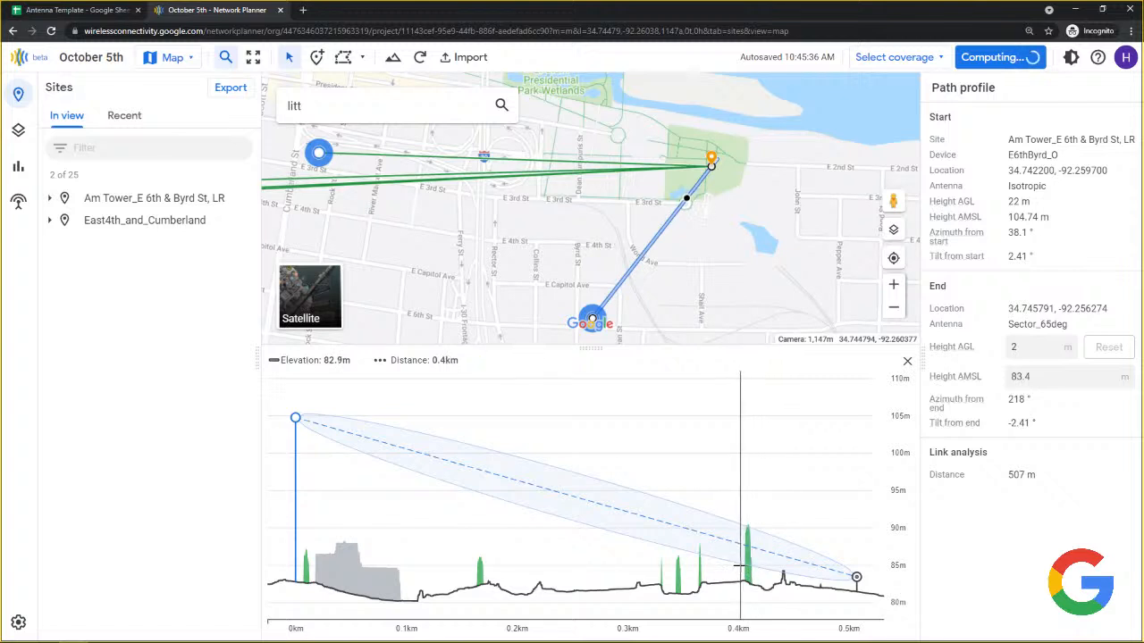
drag(738, 565, 757, 568)
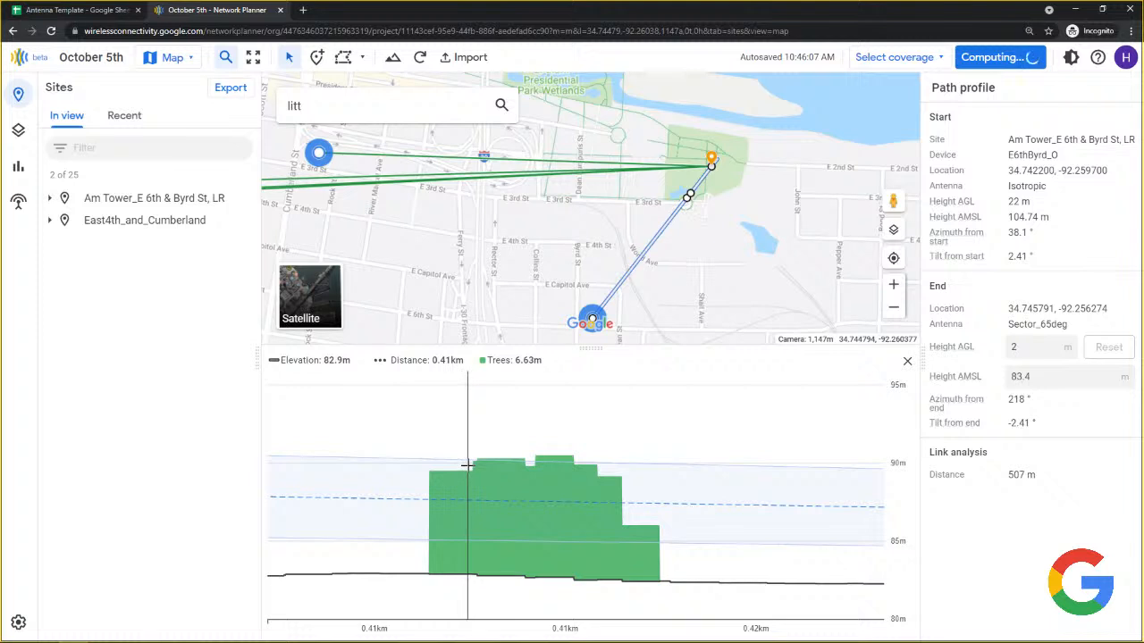
double_click(493, 442)
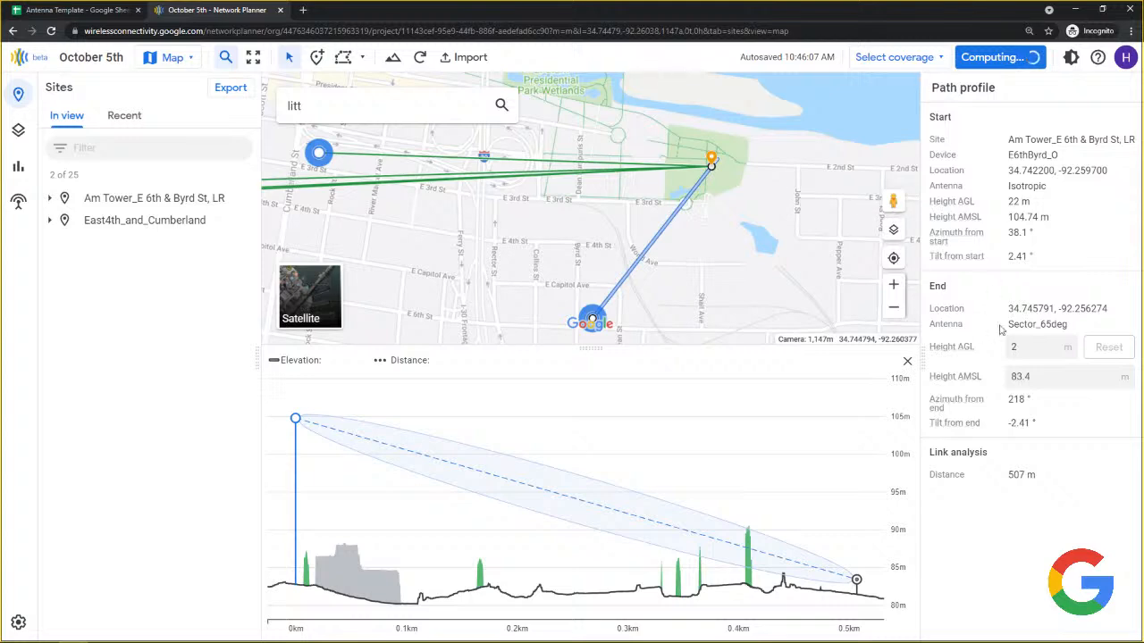
Close the path profile, inspect a point beside the park, and select the old 'litt' search text.
click(908, 364)
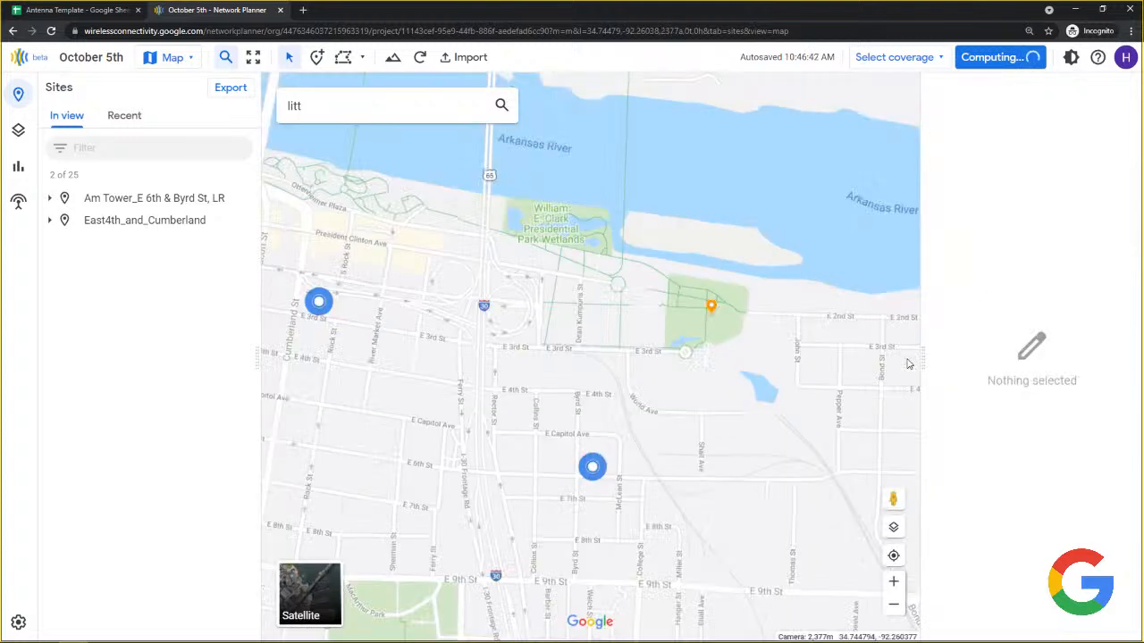
click(710, 306)
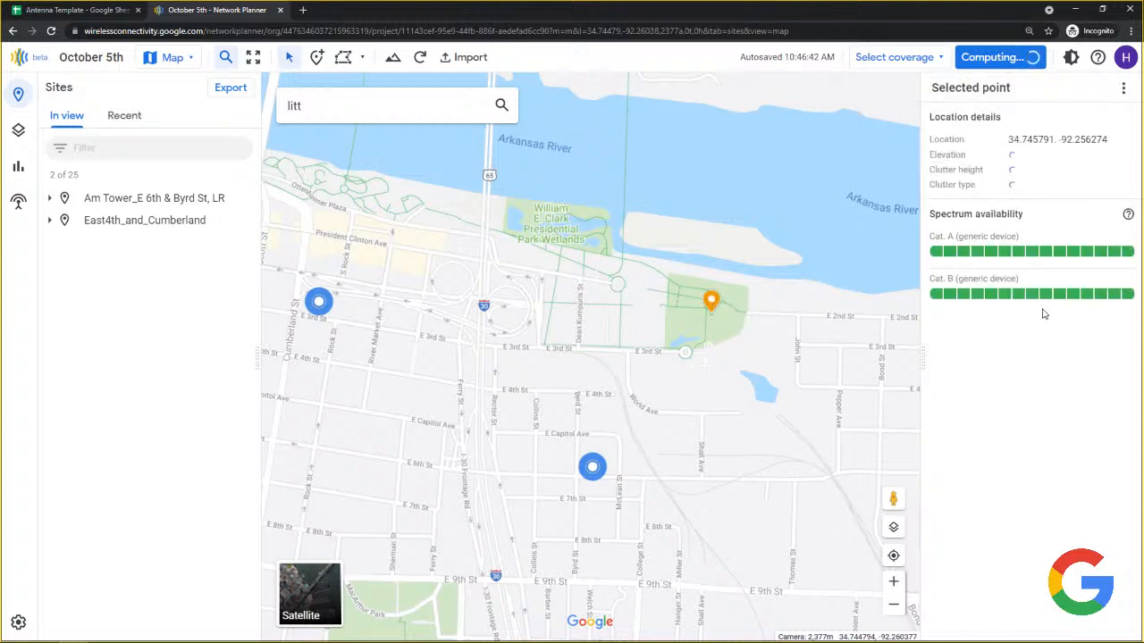
scroll(1032, 353, down, 2)
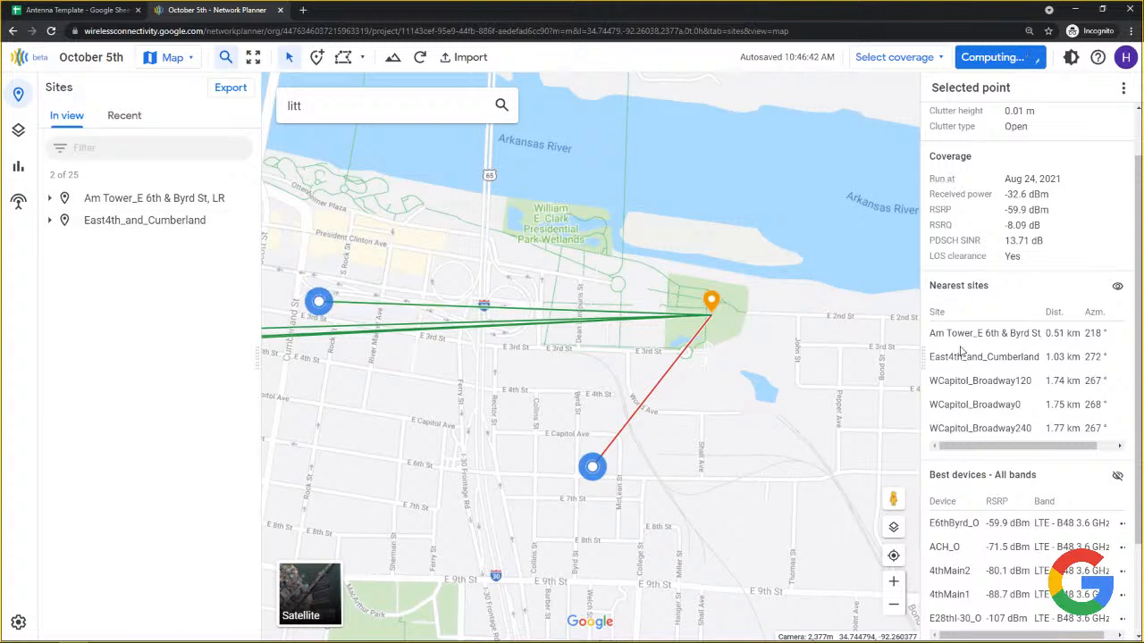
drag(1085, 358, 1111, 361)
click(316, 105)
drag(317, 105, 280, 107)
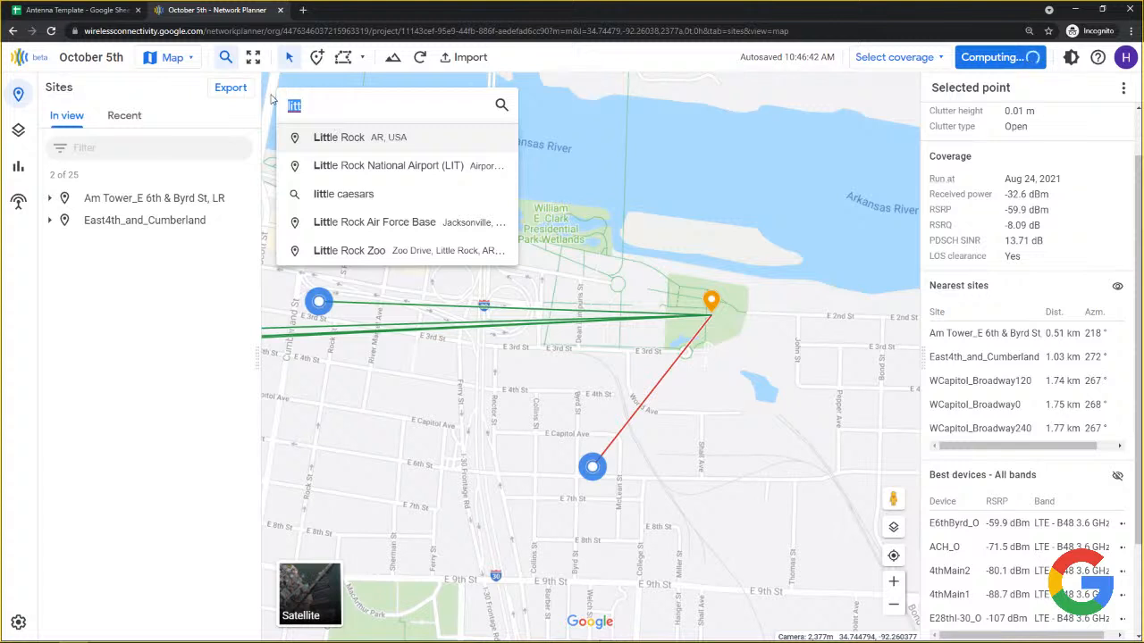
Search 'custom tr' and go to Custom Trophies Inc on Main Street (RSRP -87.1 dBm).
text(custom tr)
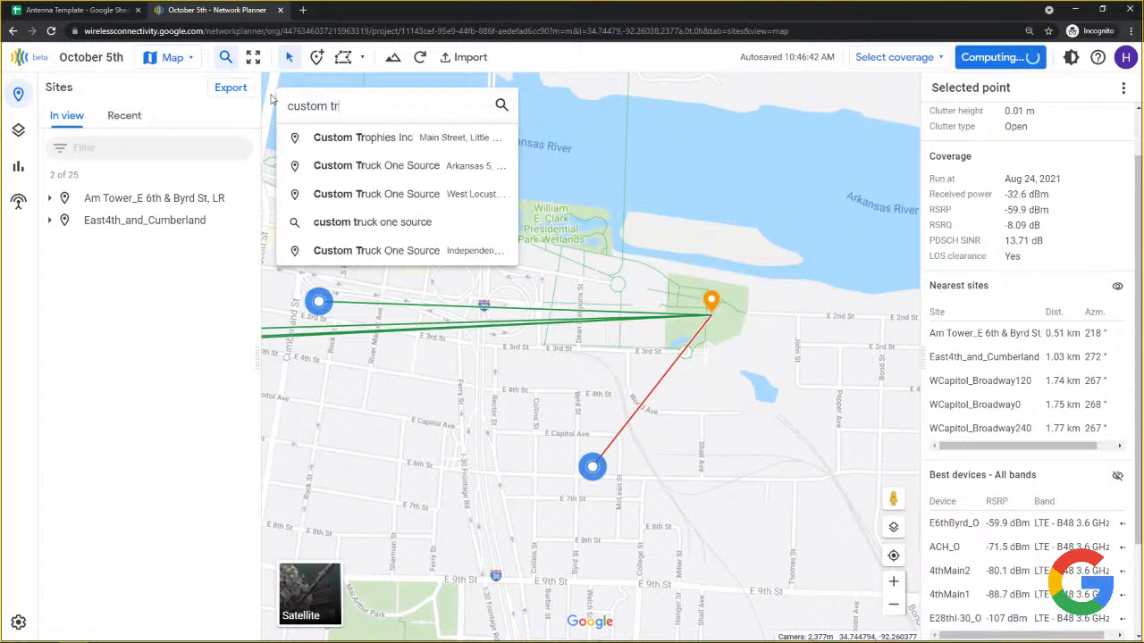
key(Down)
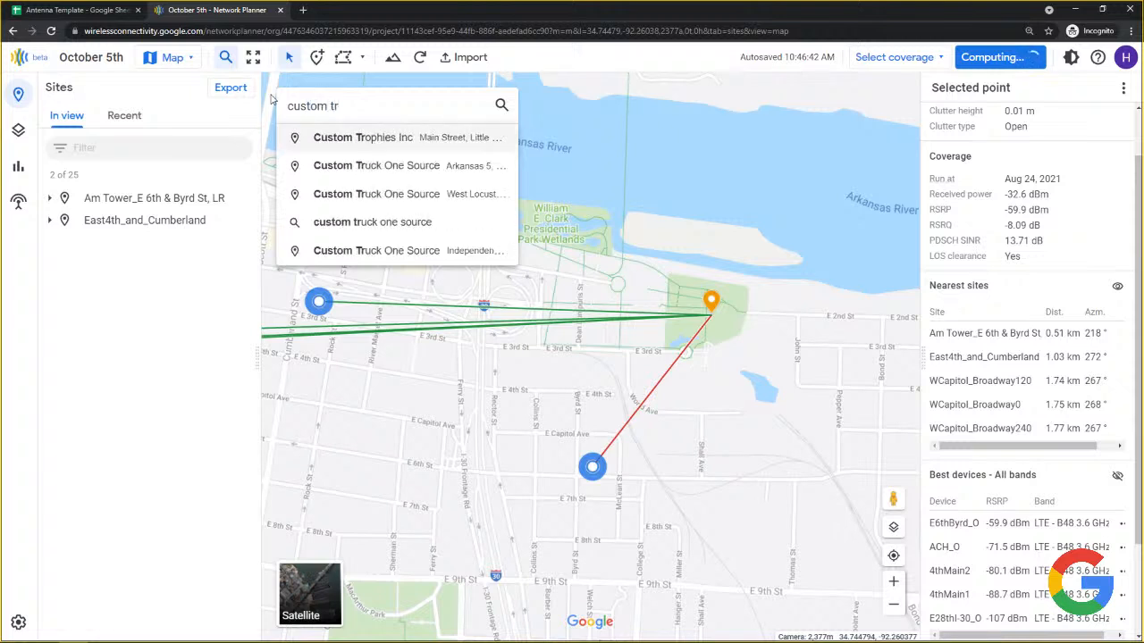
click(355, 143)
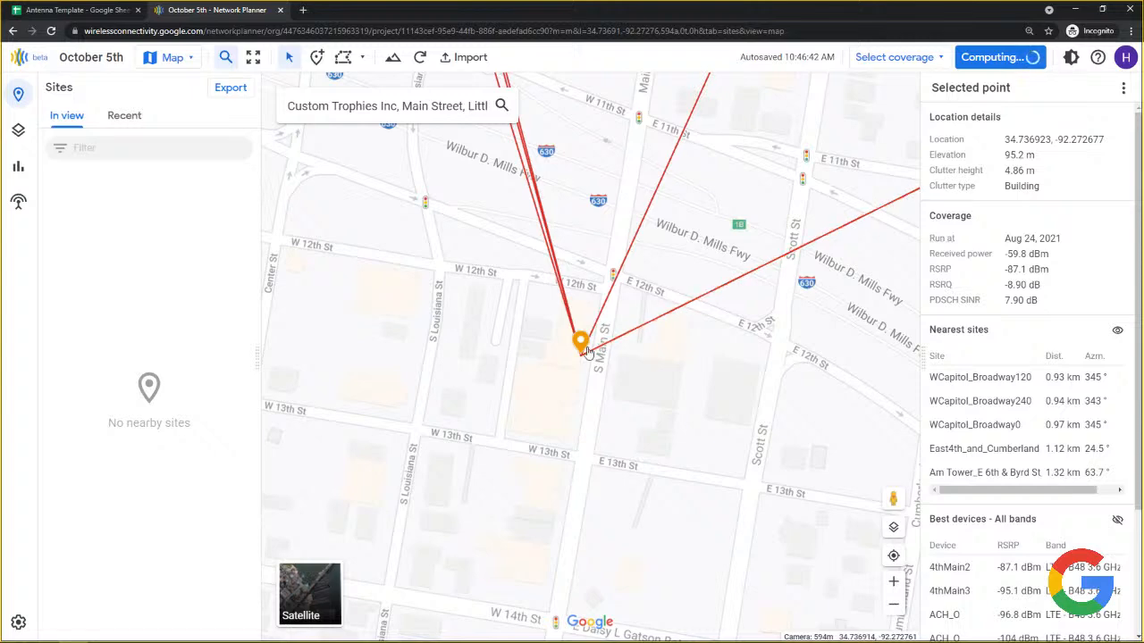
Move the test point onto the solar-panelled rooftop (9.18 m clutter, -84.6 dBm) over satellite imagery.
scroll(565, 354, up, 5)
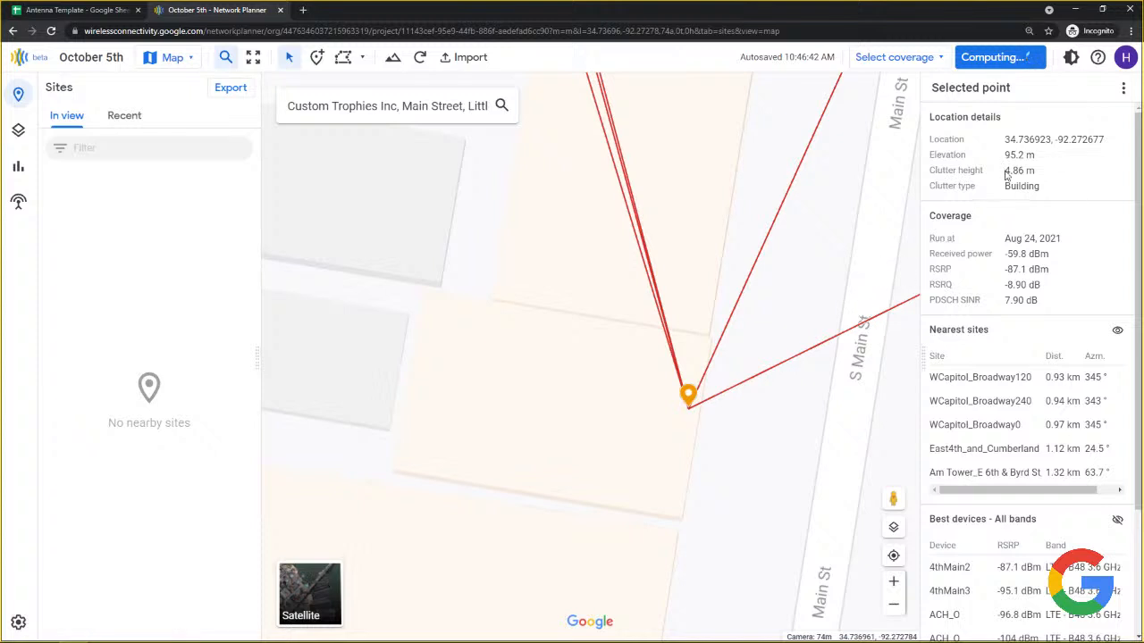
drag(1007, 172, 1028, 169)
mouse_move(689, 398)
mouse_down()
mouse_move(641, 378)
mouse_move(591, 321)
mouse_up()
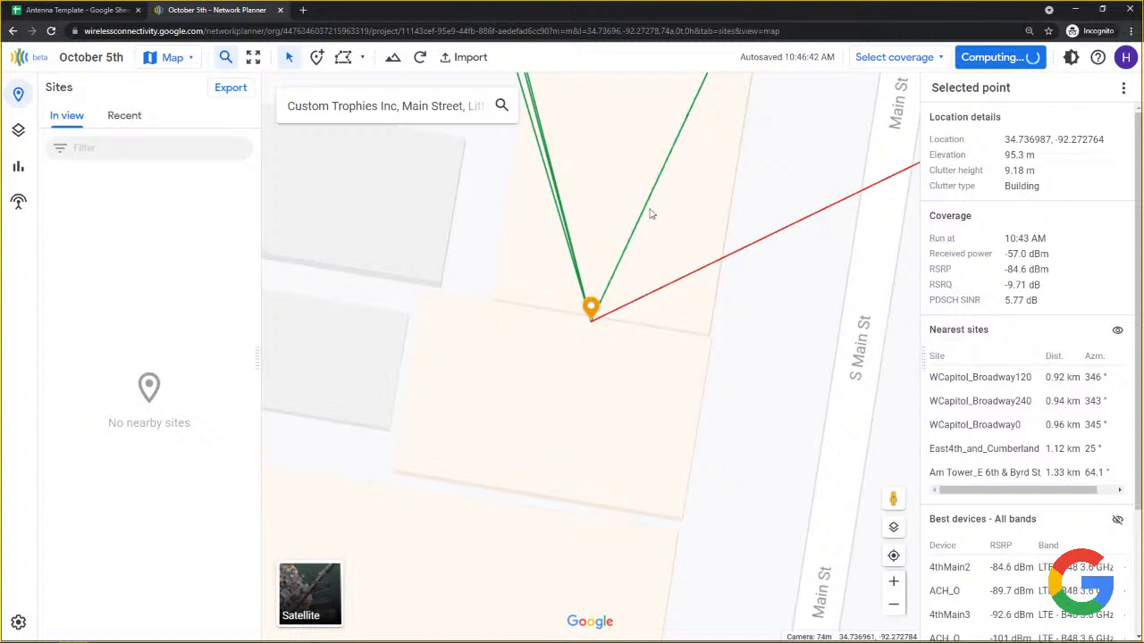
click(312, 598)
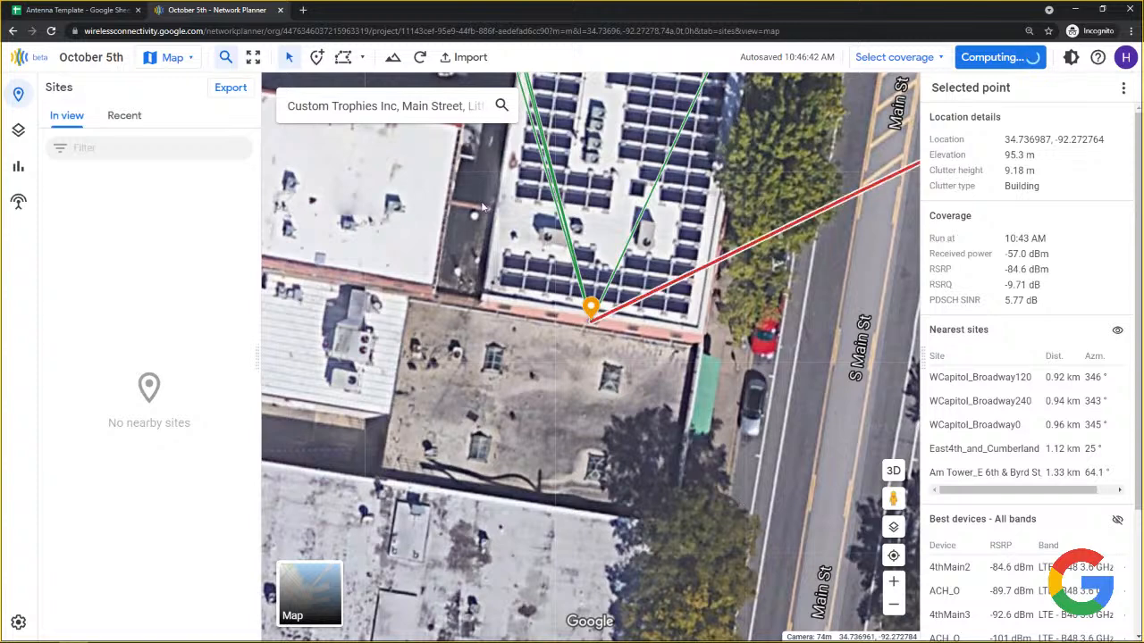
scroll(504, 339, down, 2)
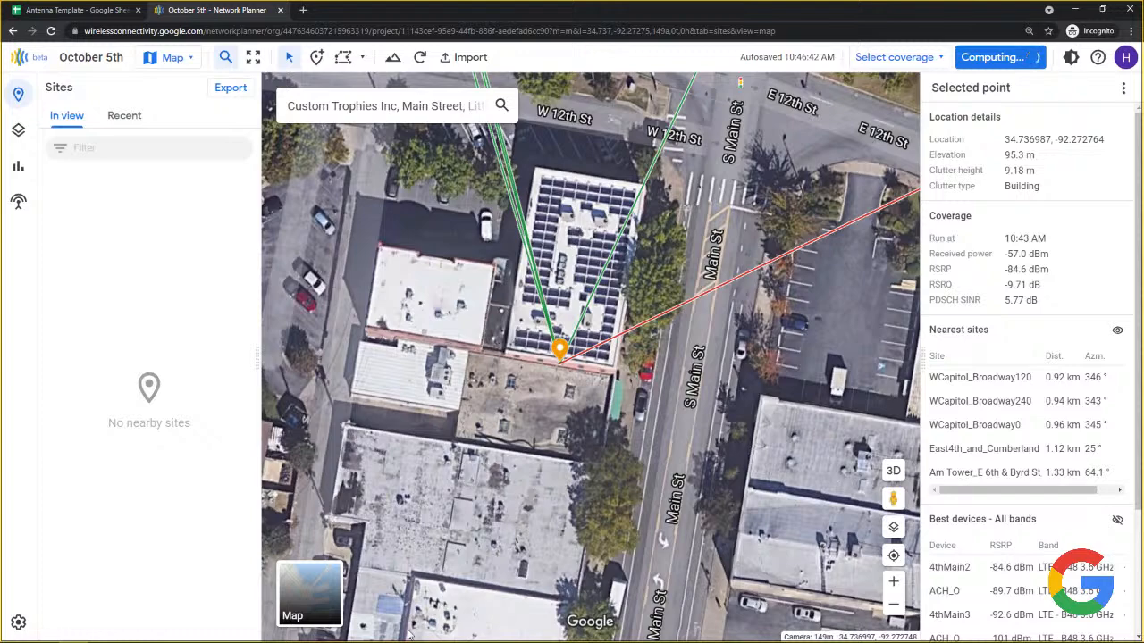
Switch back to road view and briefly open, then close, a Street View panorama.
click(301, 605)
click(301, 605)
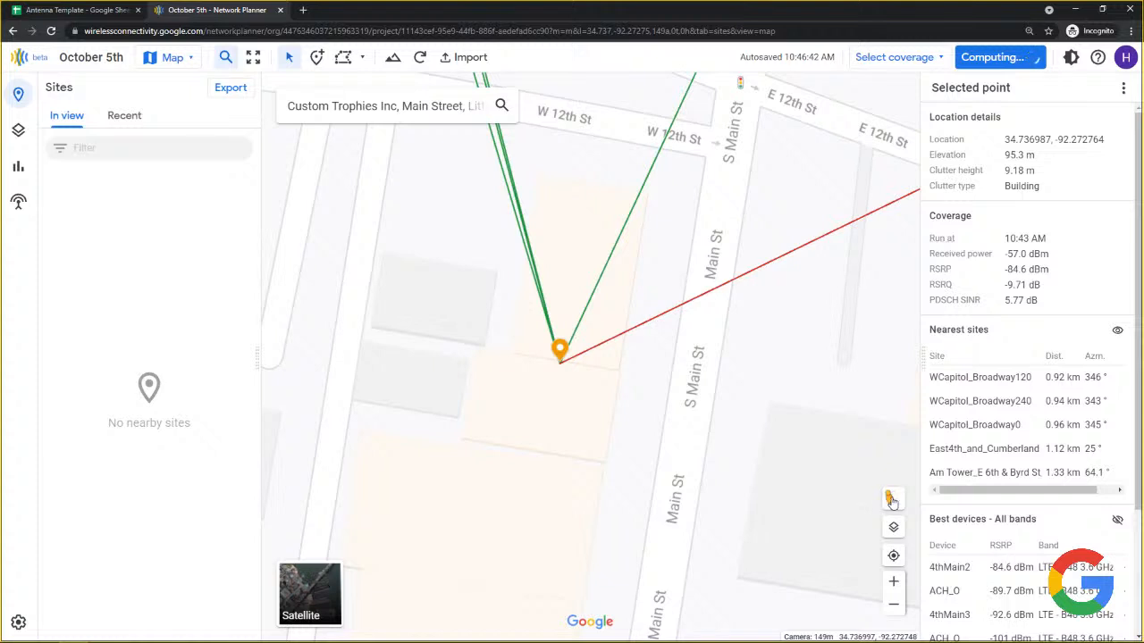
drag(887, 499, 685, 365)
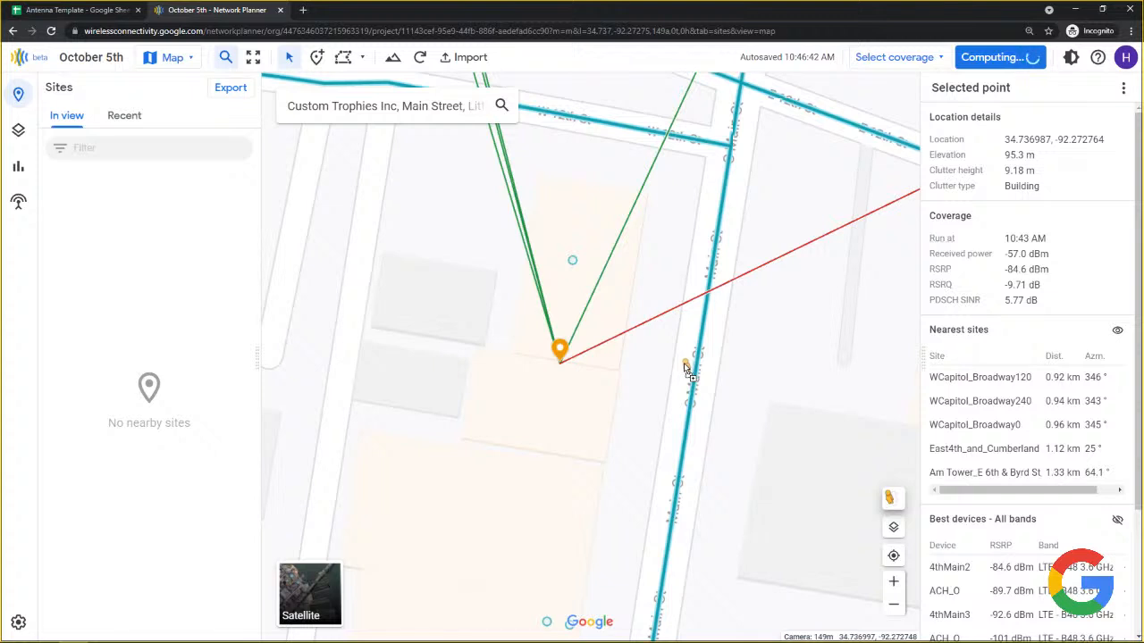
drag(685, 366, 886, 497)
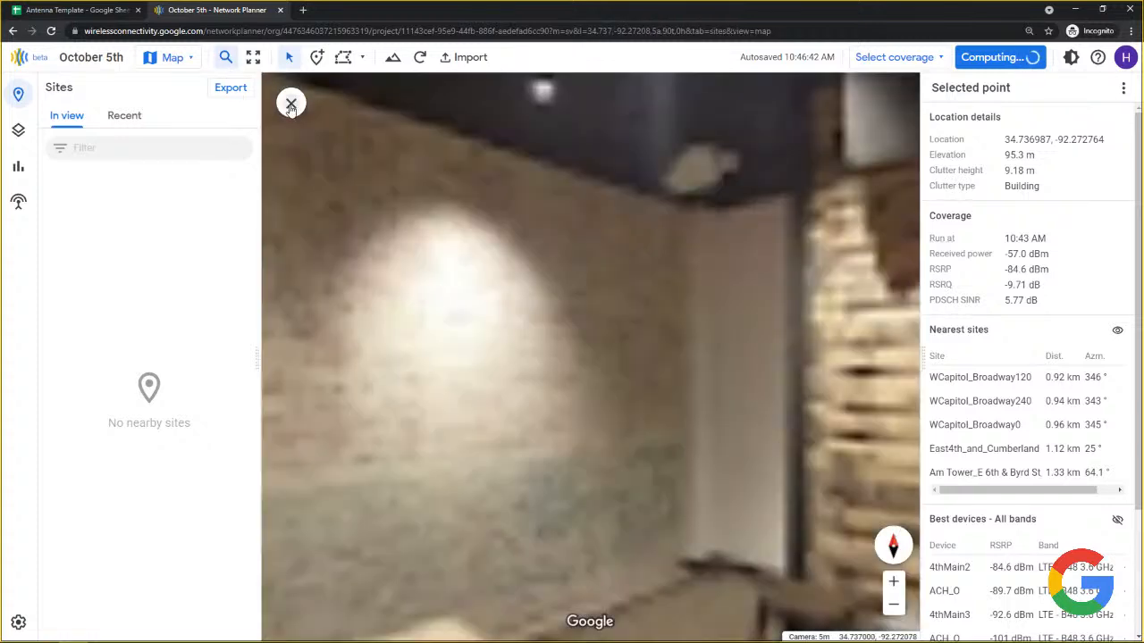
click(291, 105)
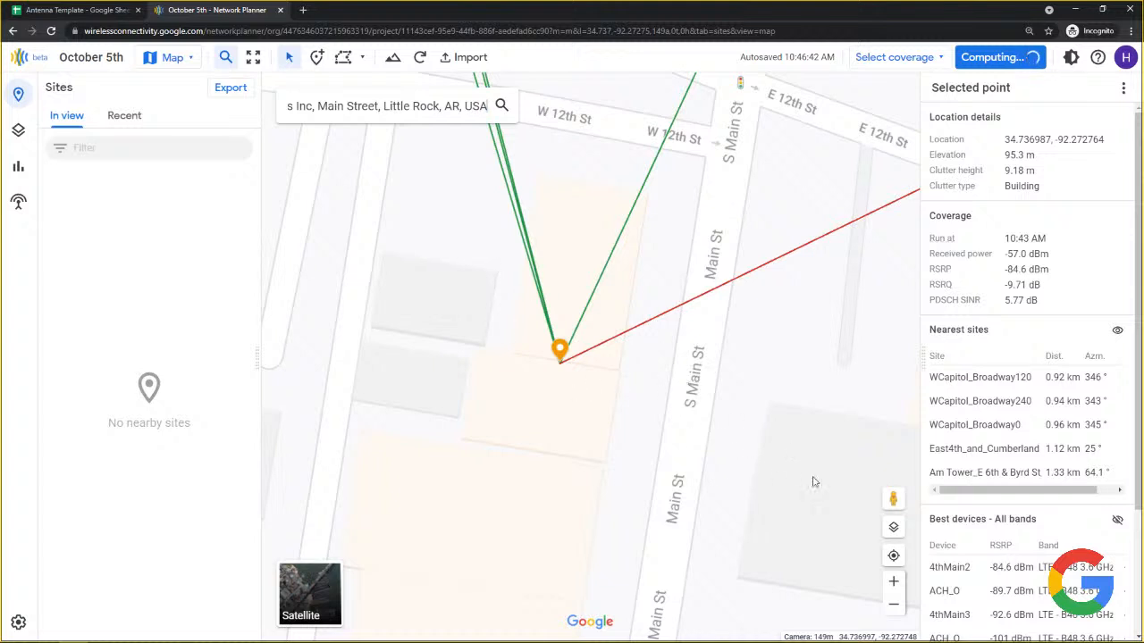
Zoom the map out until 16 of the 25 Little Rock sites are in view.
scroll(661, 421, down, 4)
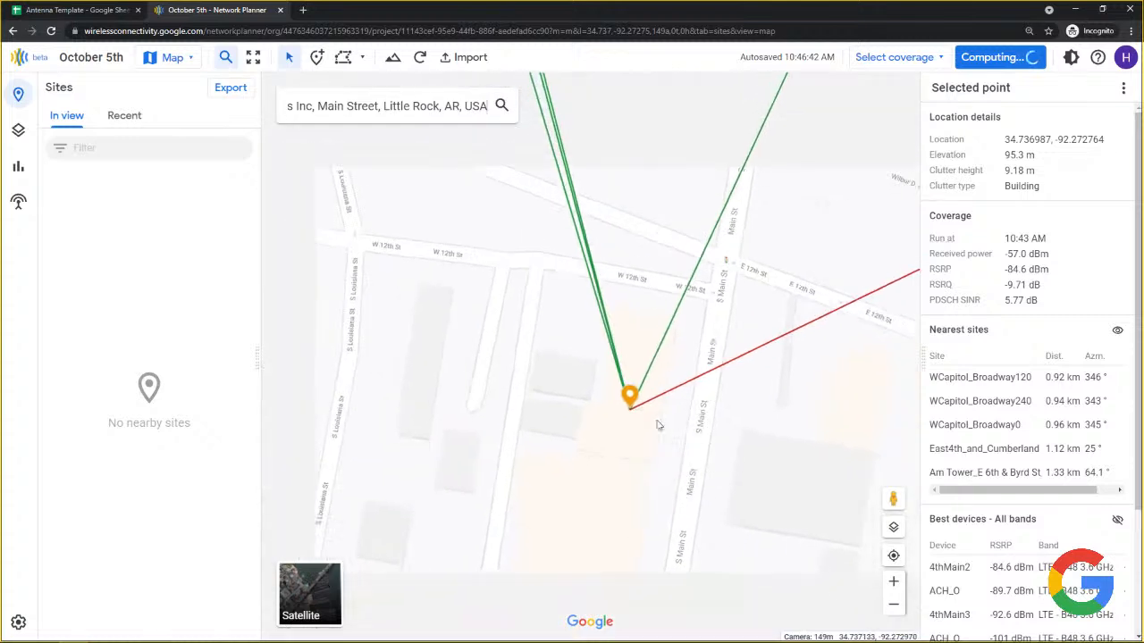
scroll(663, 423, down, 2)
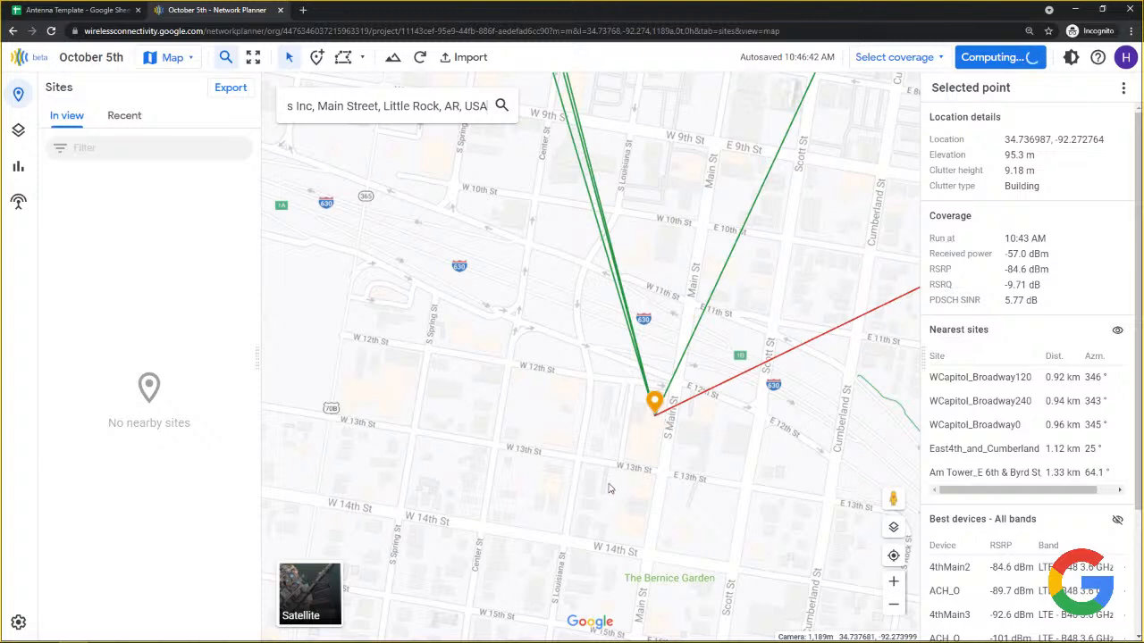
scroll(450, 343, down, 2)
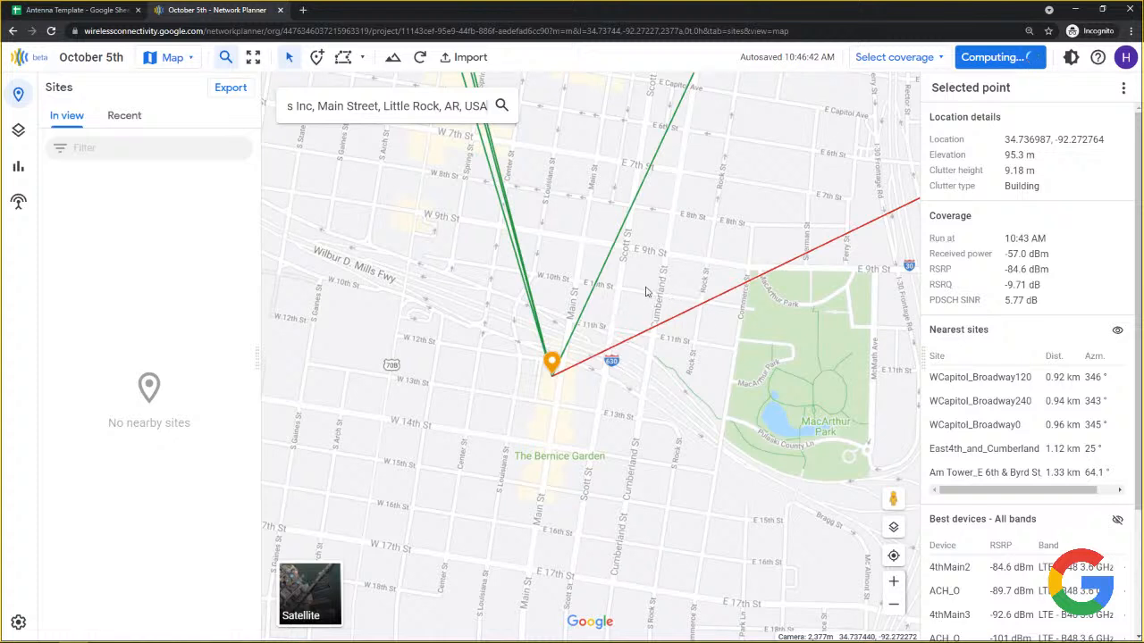
scroll(561, 350, down, 5)
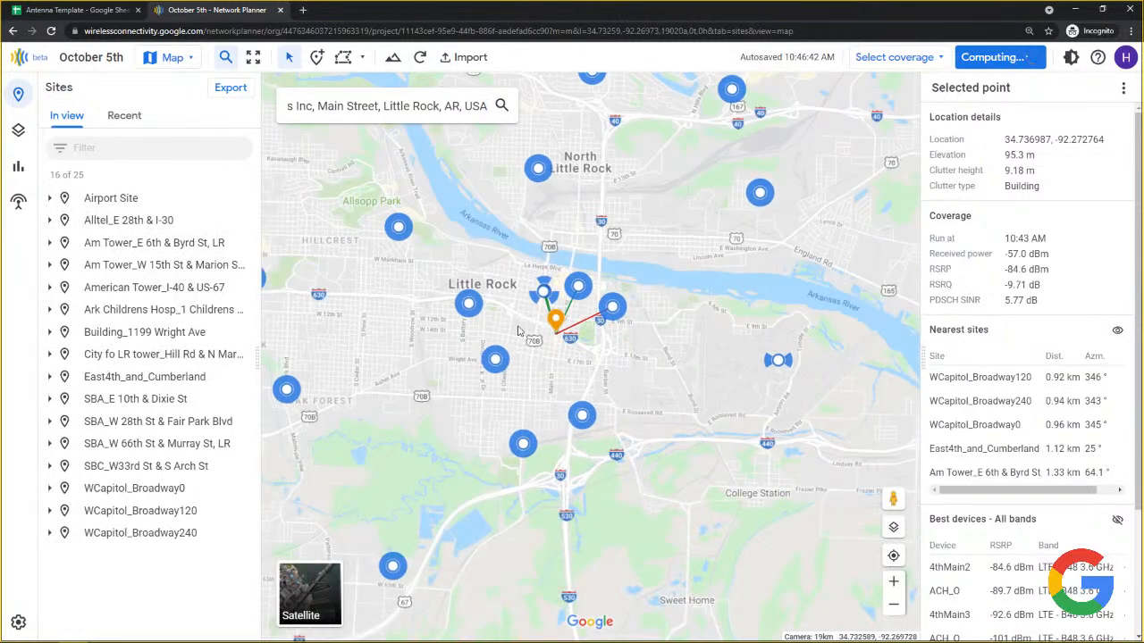
Show the All bands coverage runs for Oct 5 and Aug 24 in the Select coverage list.
click(941, 58)
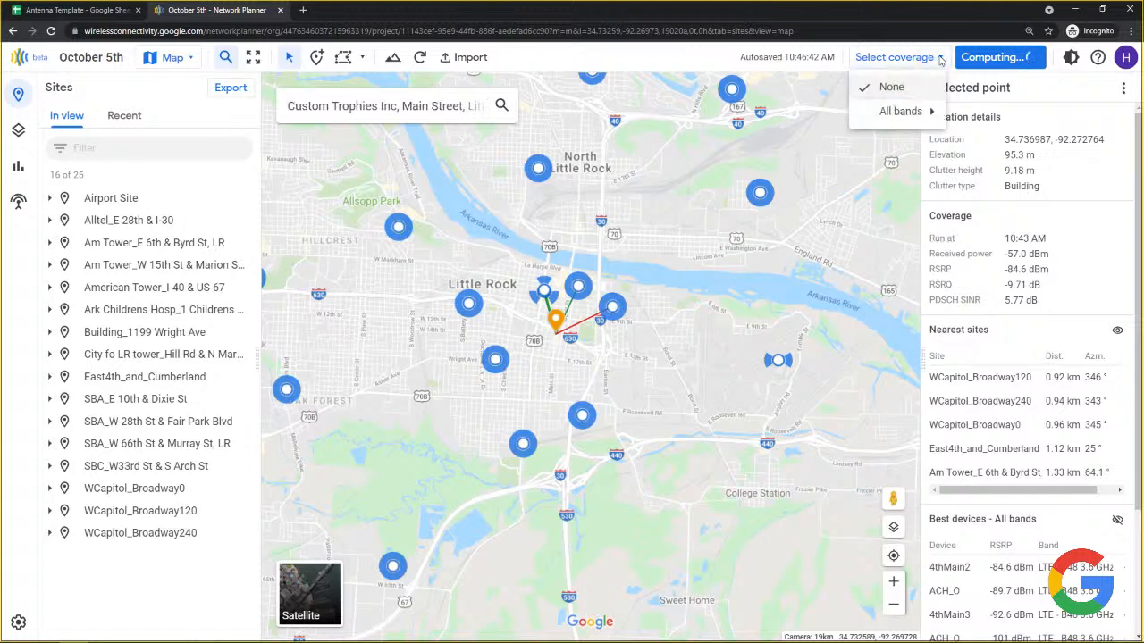
mouse_move(903, 113)
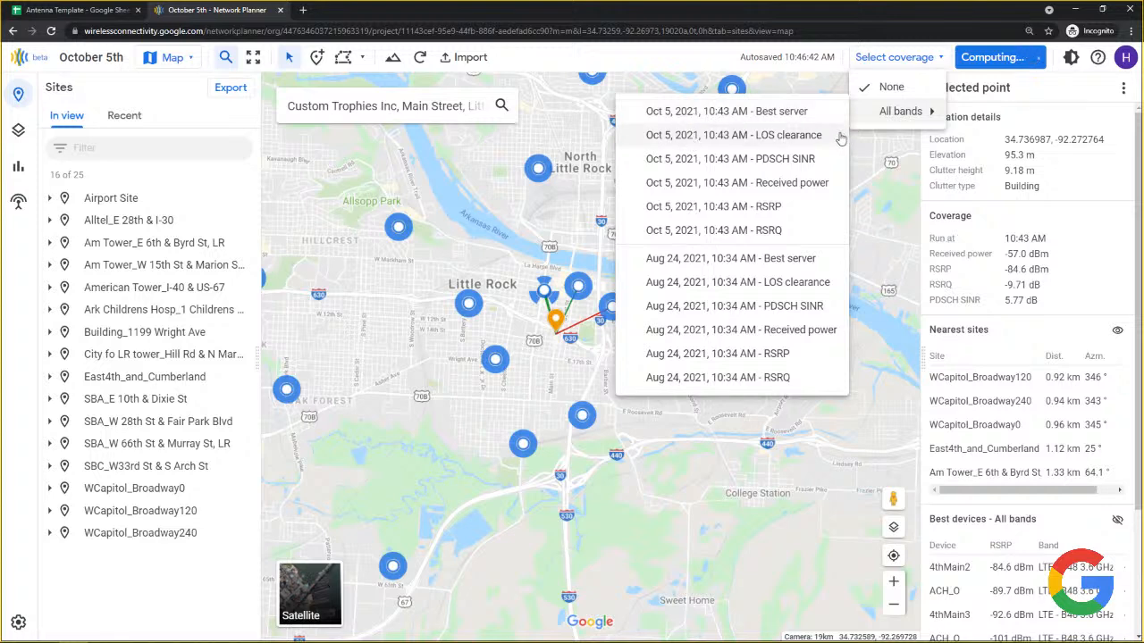
Overlay the Oct 5, 2021 10:43 AM RSRP all-bands heatmap and check its -60 to -100 dBm legend.
click(770, 208)
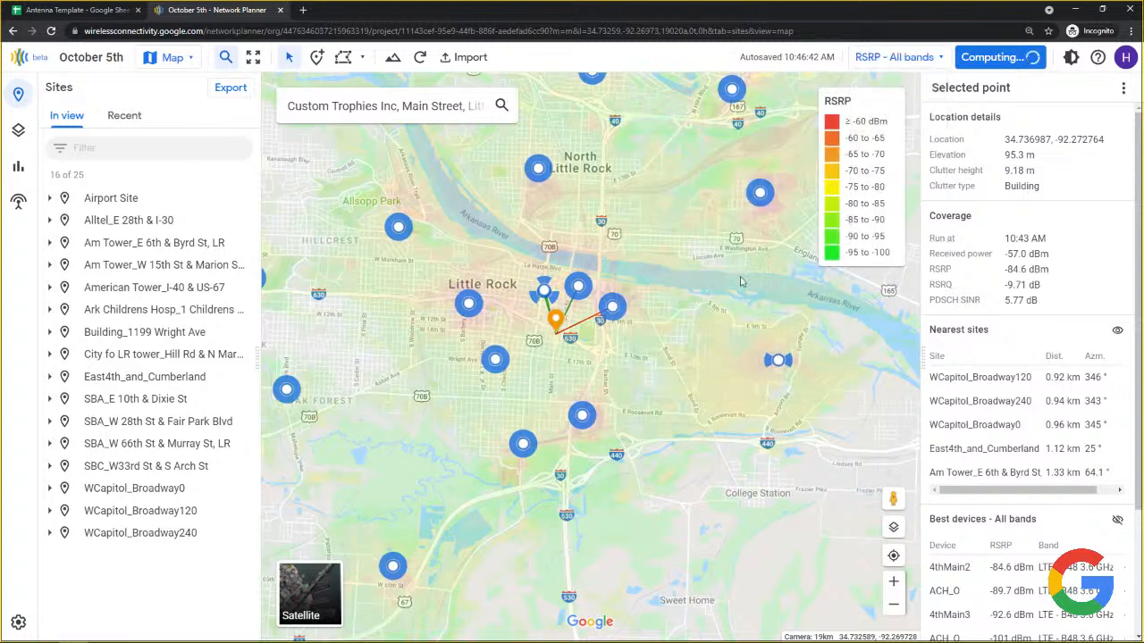
drag(744, 262, 478, 290)
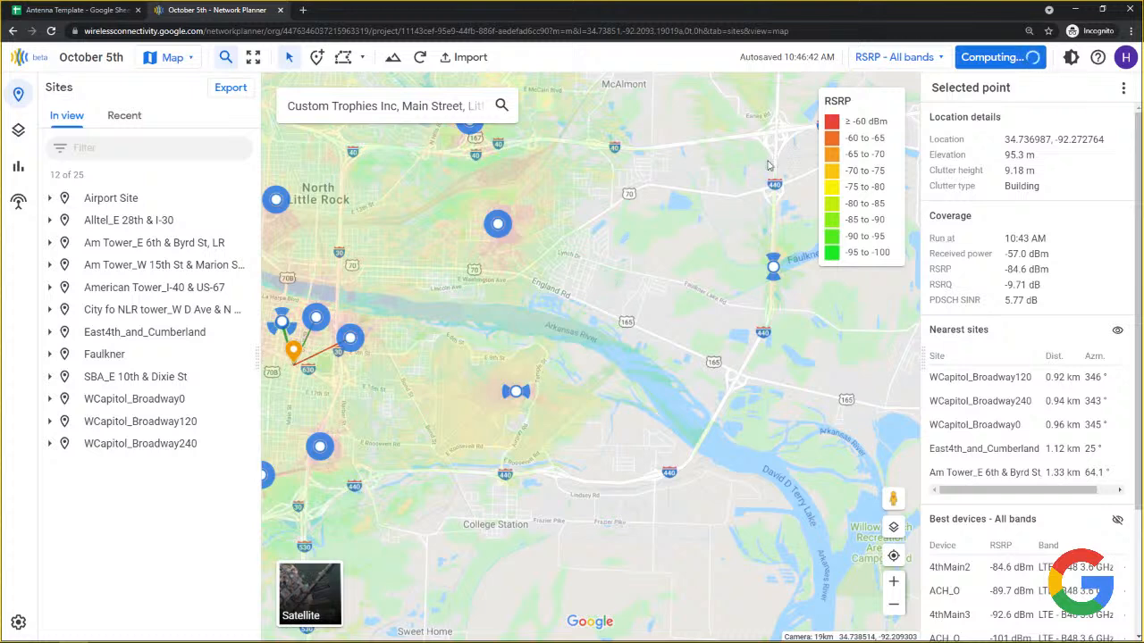
mouse_move(836, 168)
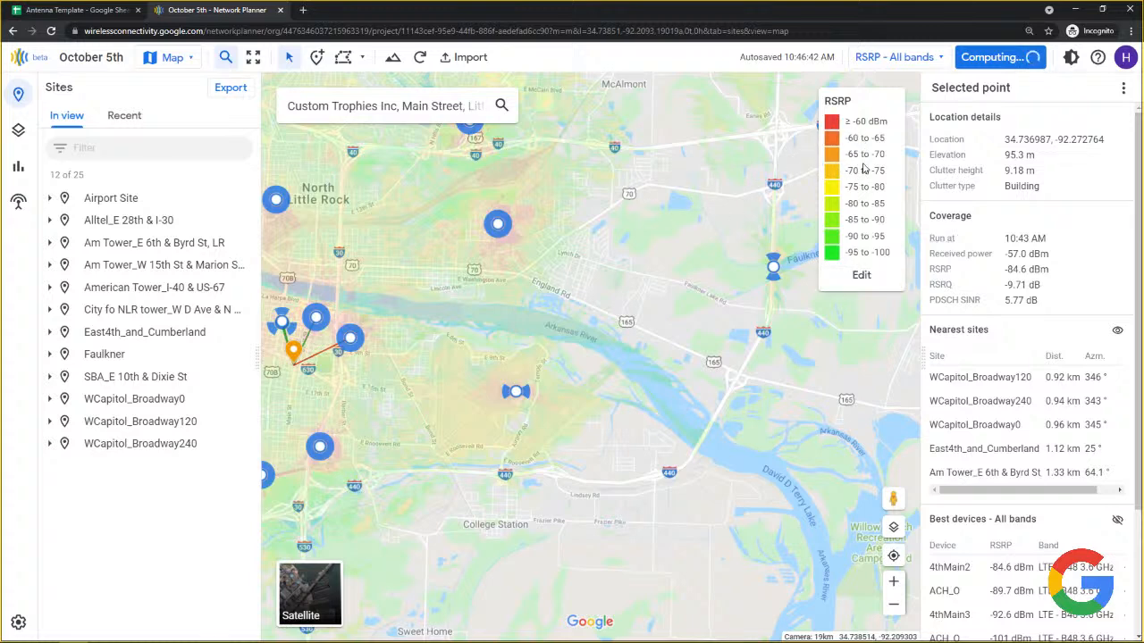
Give the RSRP legend a reversed rainbow scheme at 25% opacity, with the range starting at -110 dBm.
click(861, 278)
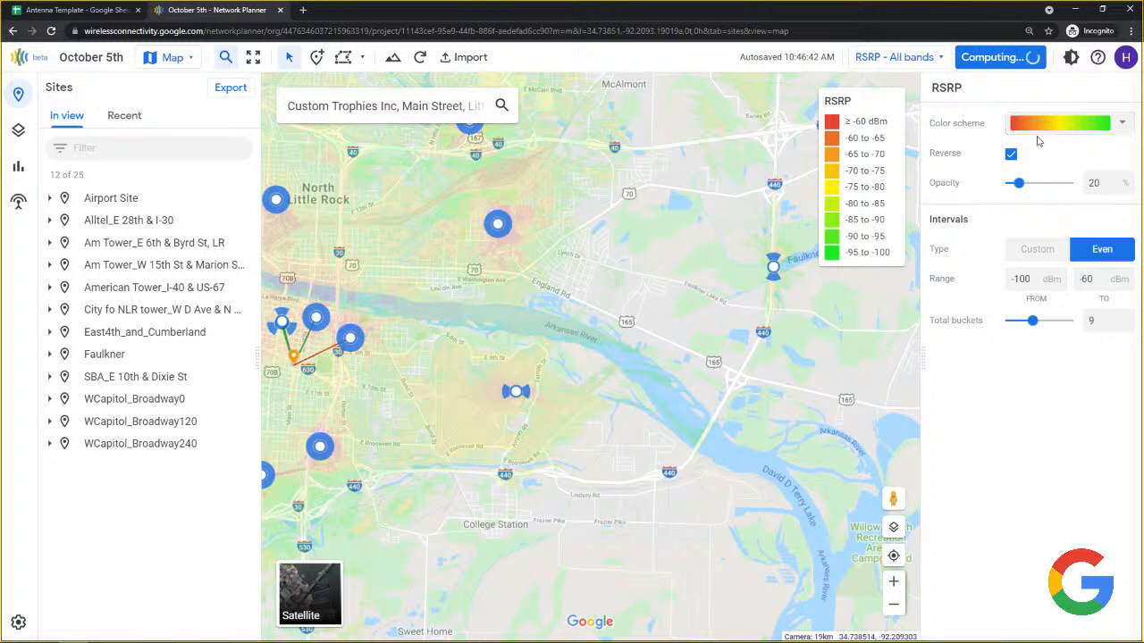
click(1066, 132)
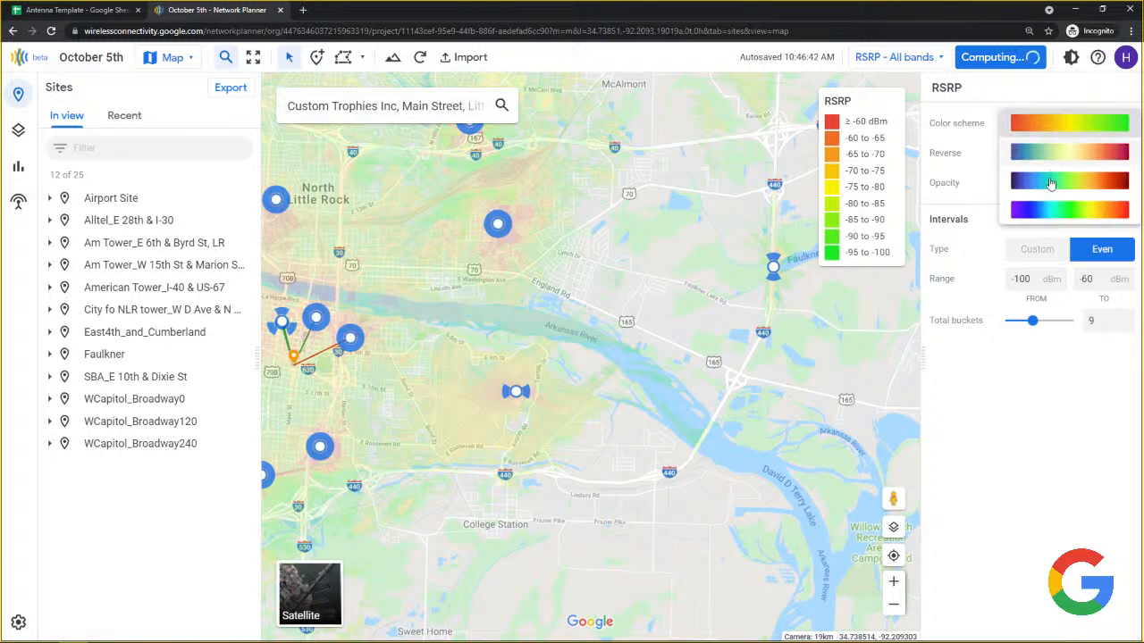
click(1047, 212)
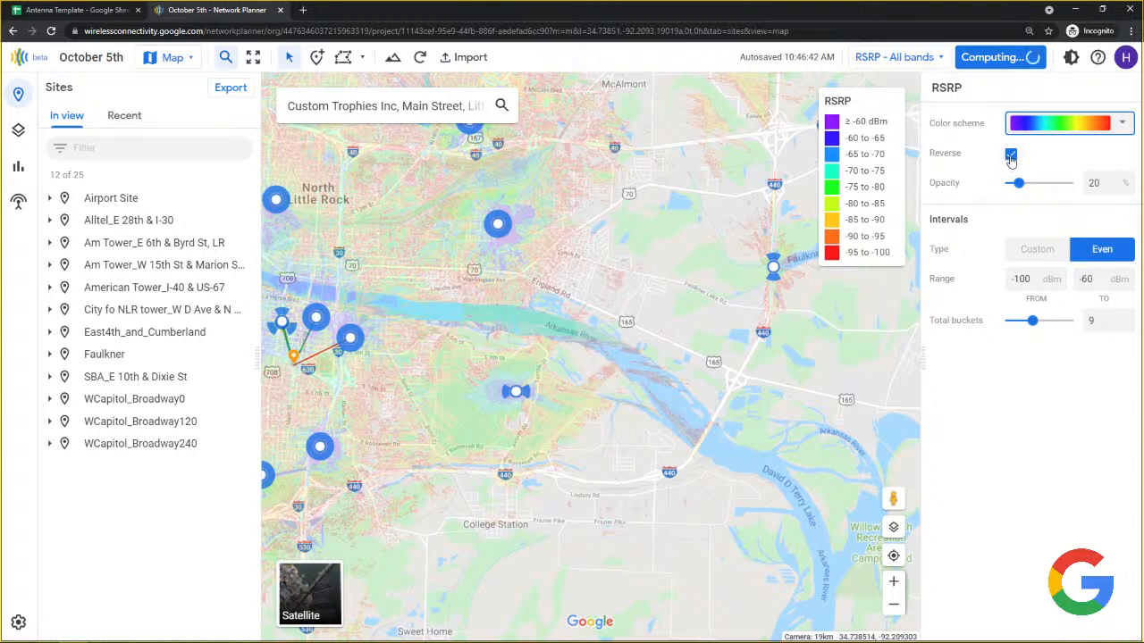
click(1011, 155)
click(1011, 155)
mouse_move(1019, 183)
mouse_down()
mouse_move(1034, 183)
mouse_move(1022, 190)
mouse_up()
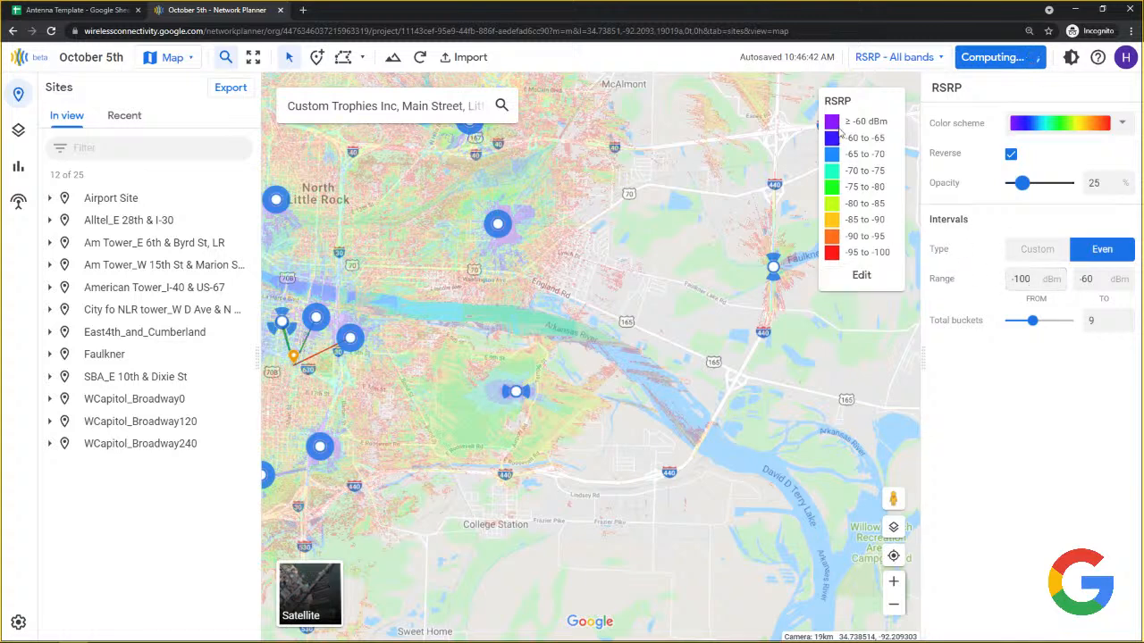
click(1021, 280)
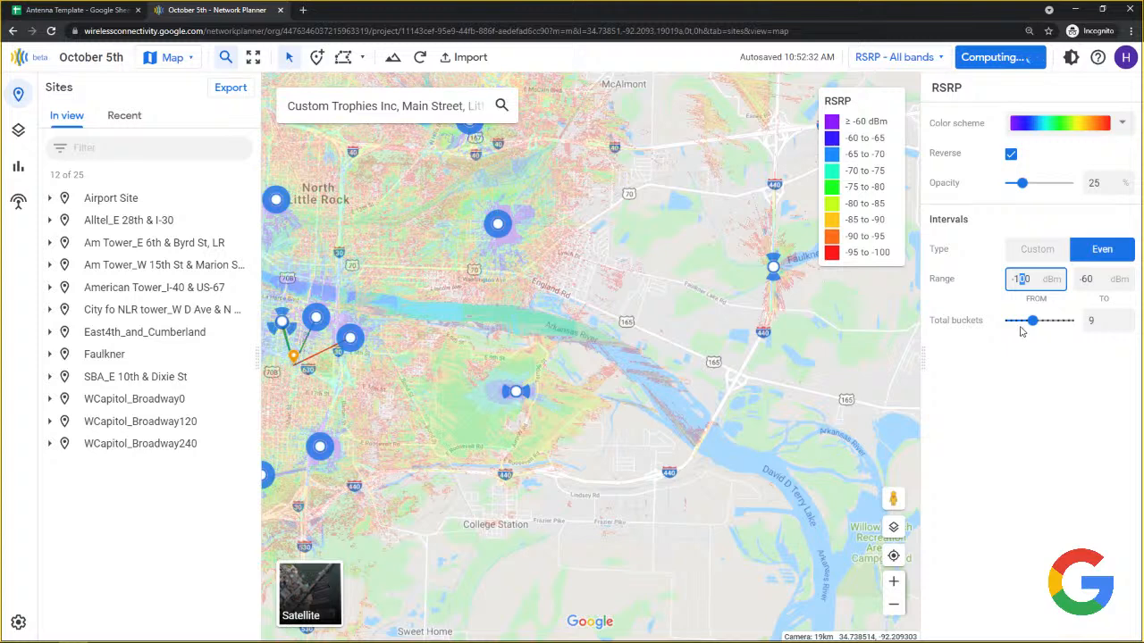
text(1)
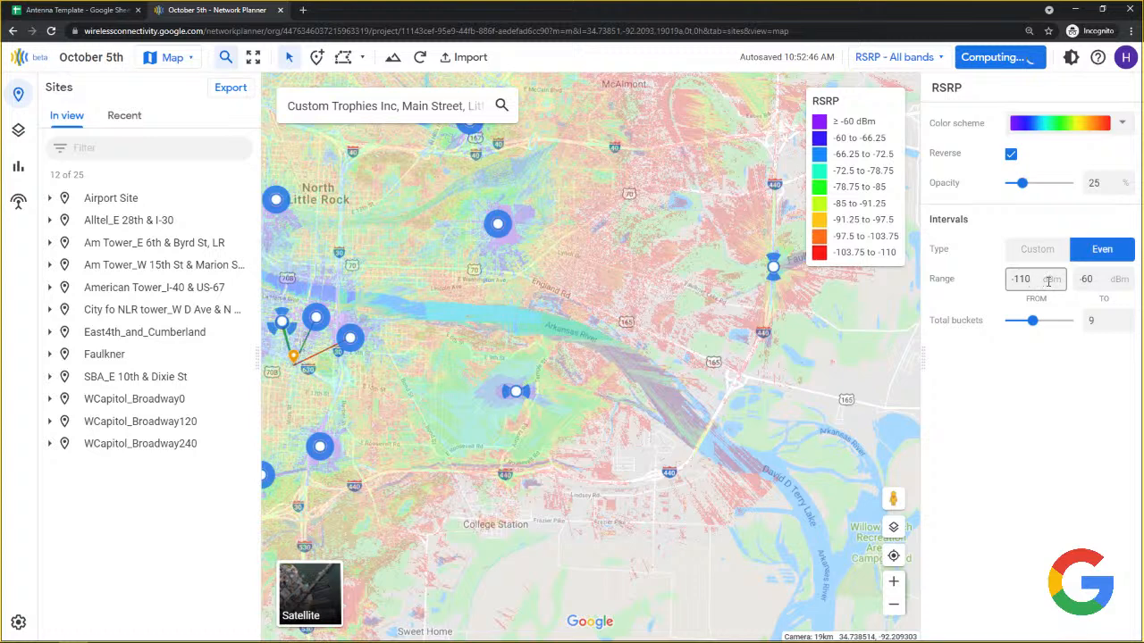
Raise the RSRP legend to 14 buckets and switch the interval type to Custom.
click(1085, 279)
mouse_move(1032, 321)
mouse_down()
mouse_move(1054, 323)
mouse_move(1017, 327)
mouse_up()
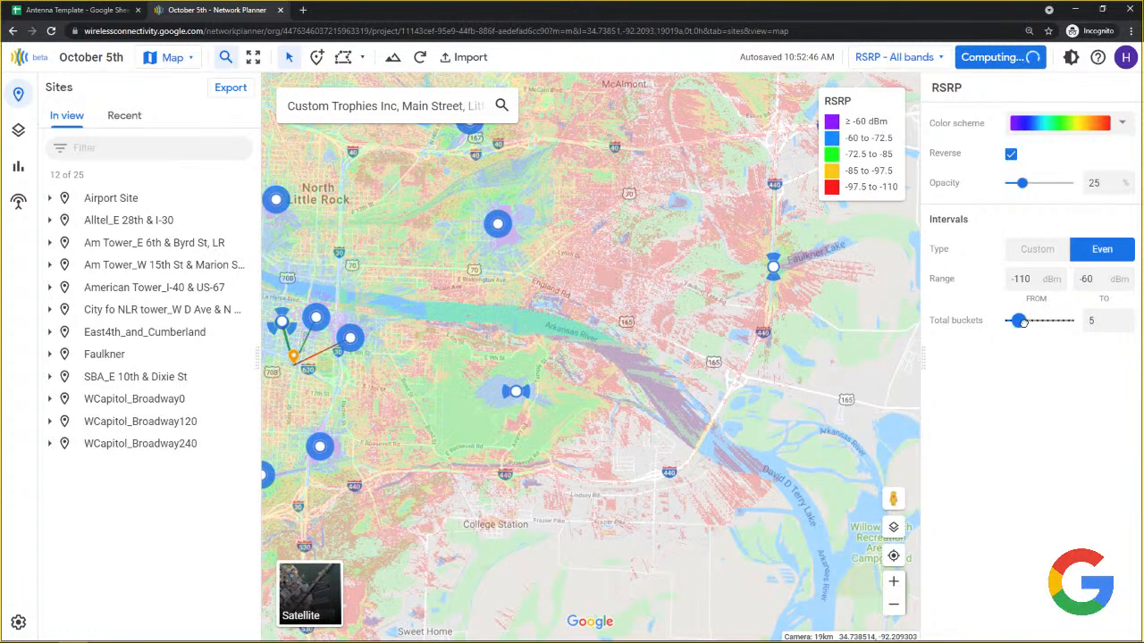
drag(1017, 322, 1050, 322)
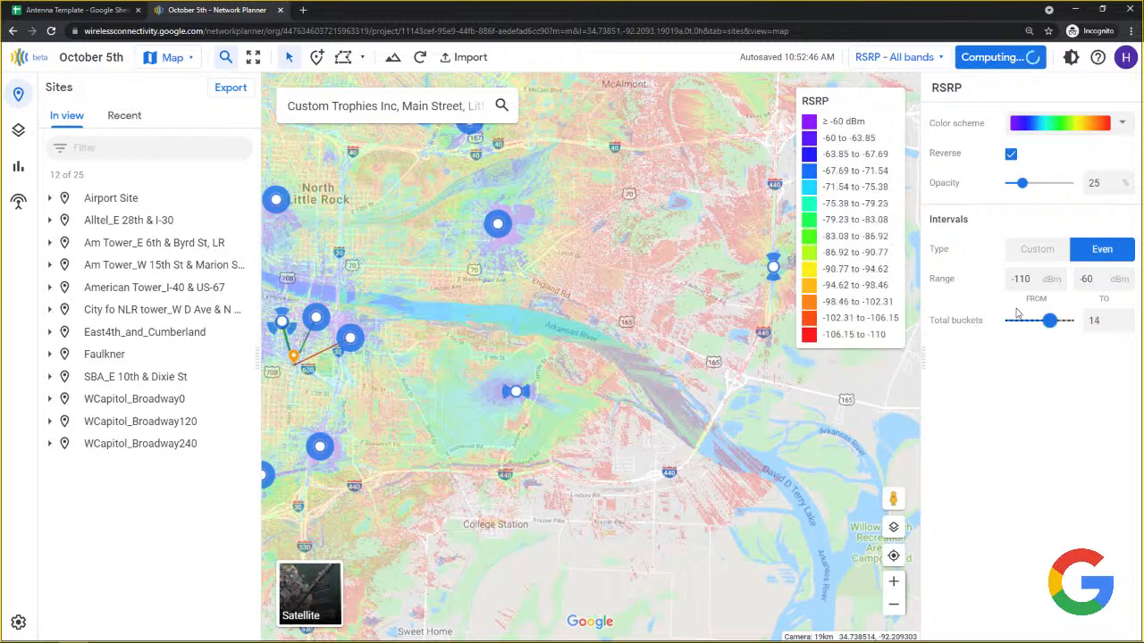
click(1035, 254)
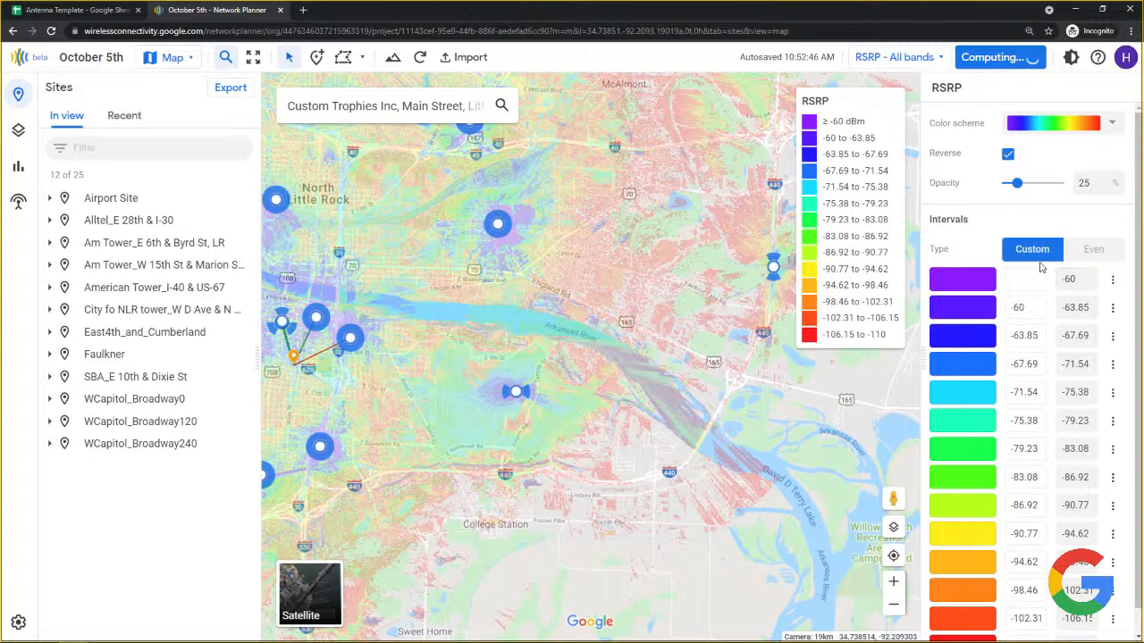
Inspect the custom boundary values and recolour the -83.08 interval dark indigo.
drag(1062, 307, 1105, 311)
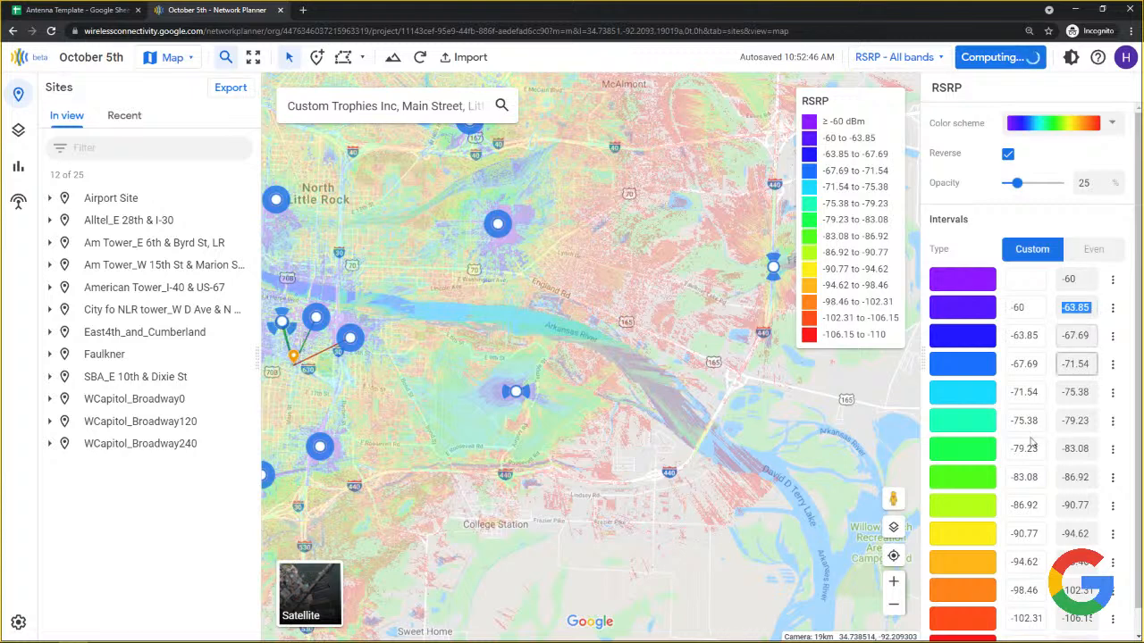
drag(1061, 479, 1092, 477)
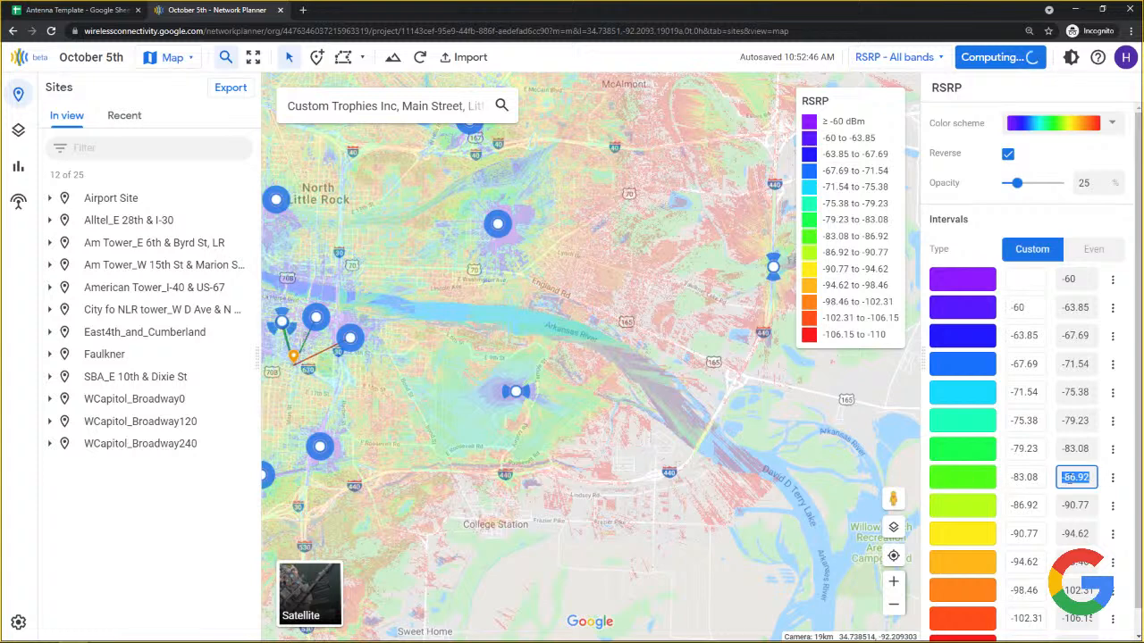
click(965, 477)
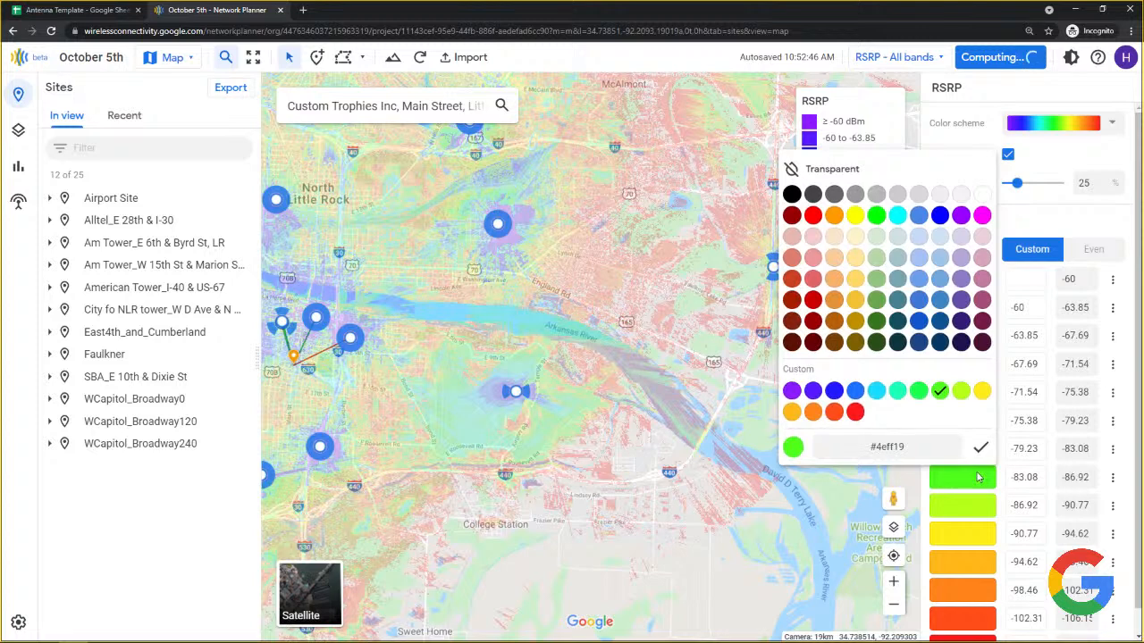
click(961, 344)
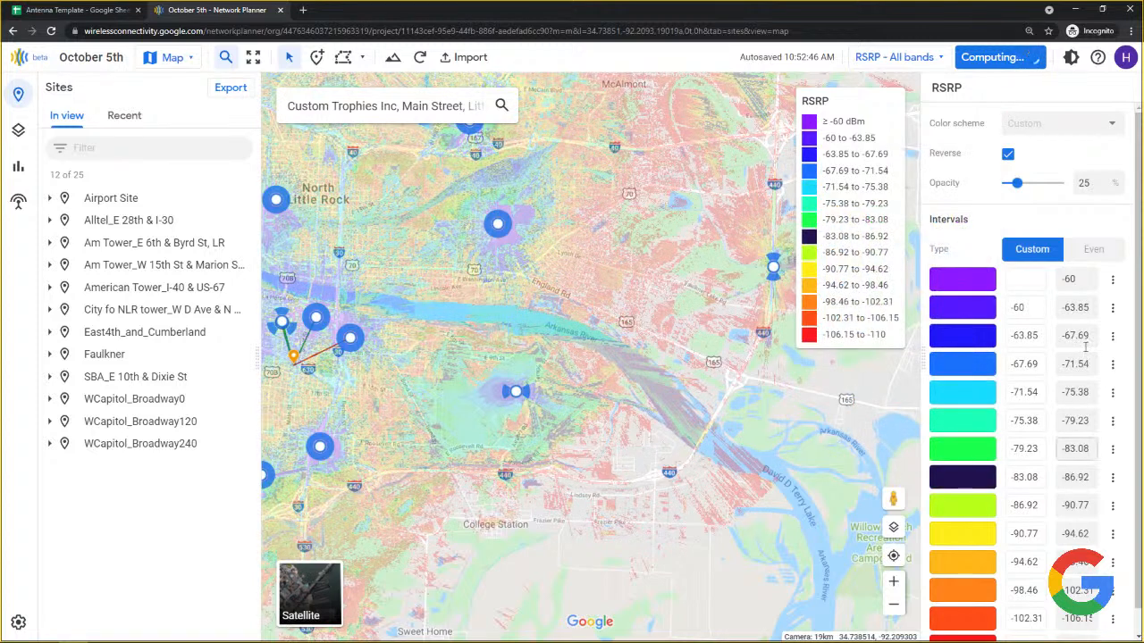
Reset to five custom intervals and recolour the -85 to -97.5 interval dark navy.
click(1094, 250)
mouse_move(1022, 183)
mouse_down()
mouse_move(1043, 184)
mouse_move(1022, 184)
mouse_up()
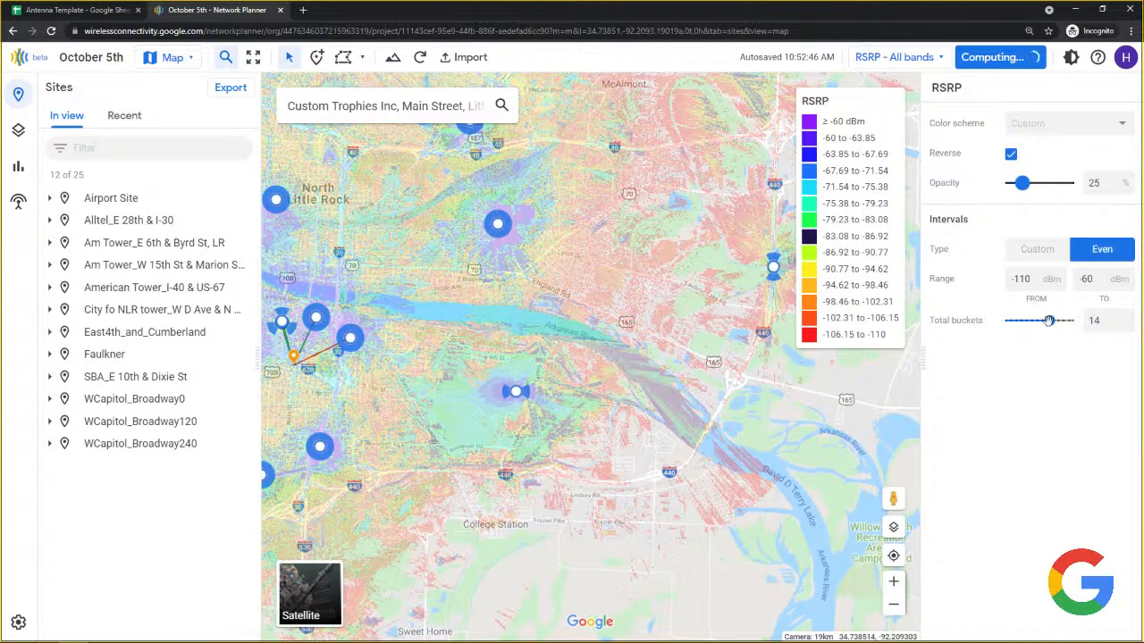
drag(1050, 321, 1016, 322)
click(1038, 251)
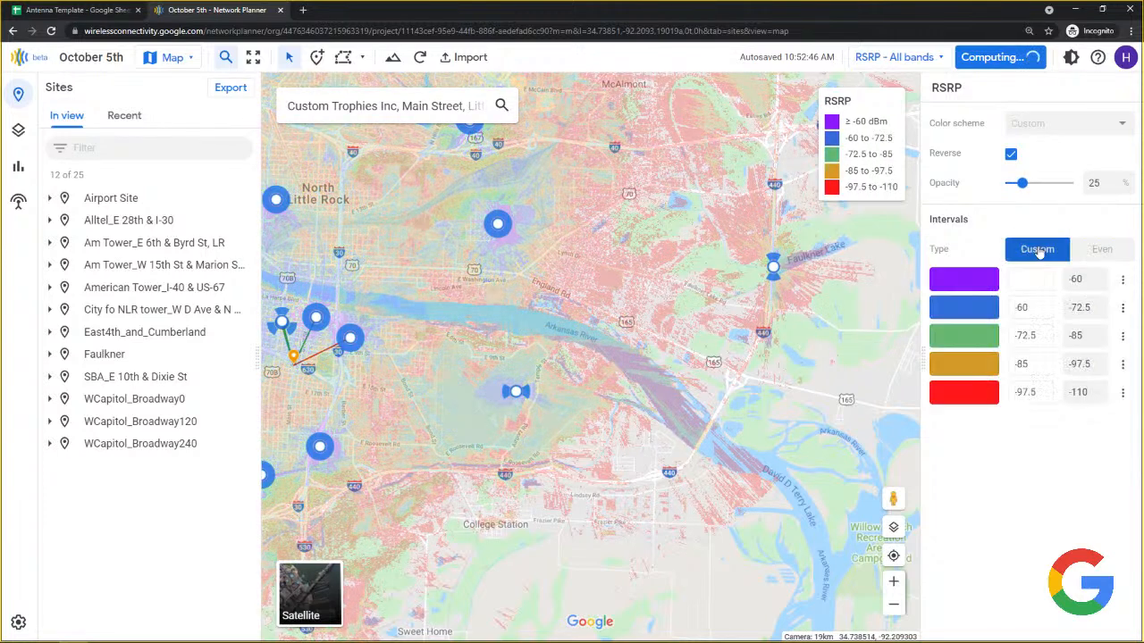
click(970, 363)
click(963, 257)
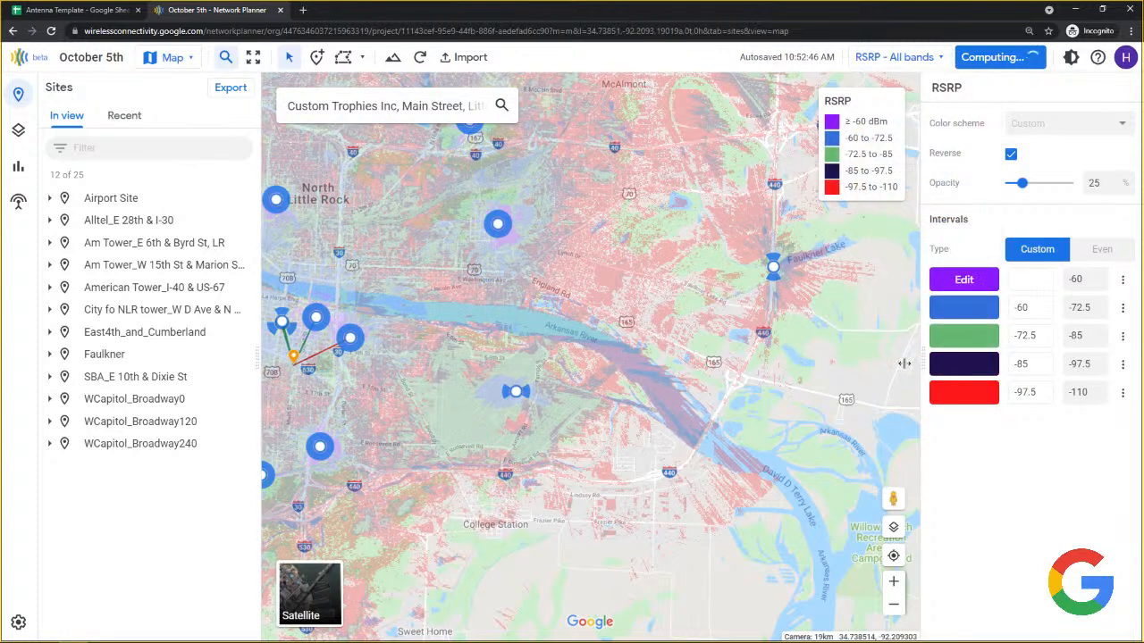
Reapply the rainbow colour scheme and return the overlay opacity to 25%.
drag(1021, 182, 1058, 184)
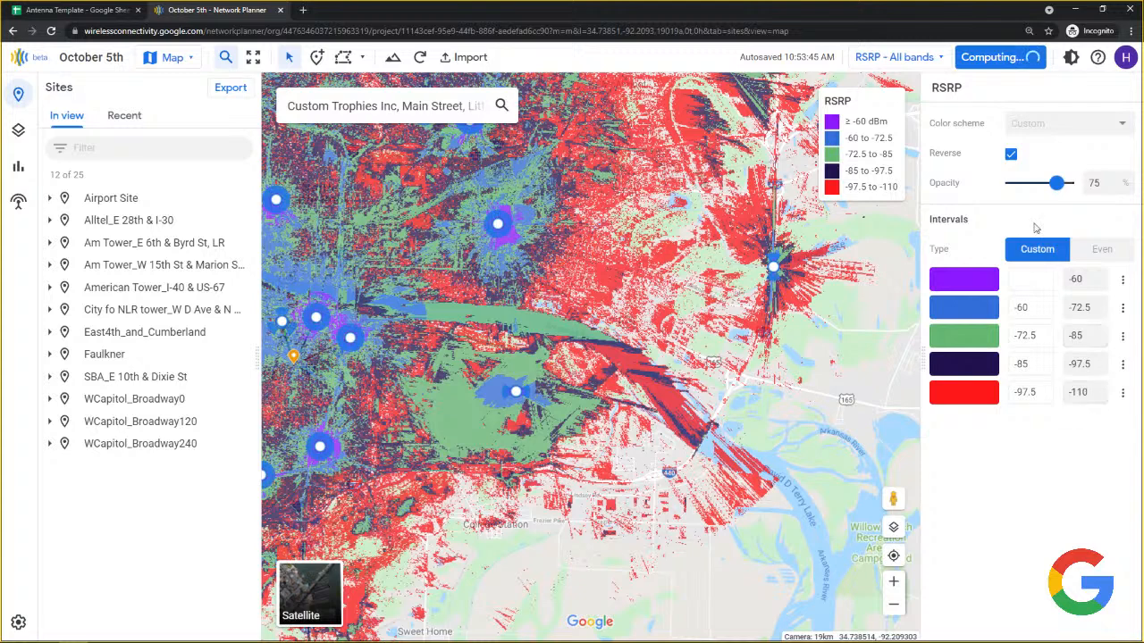
click(1030, 122)
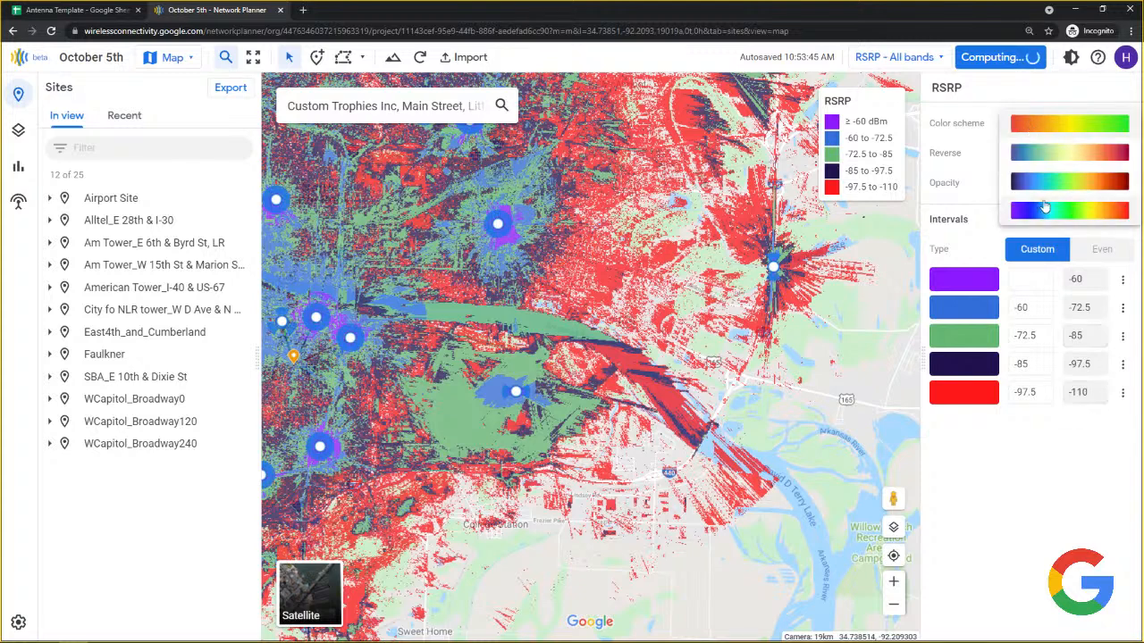
click(1044, 215)
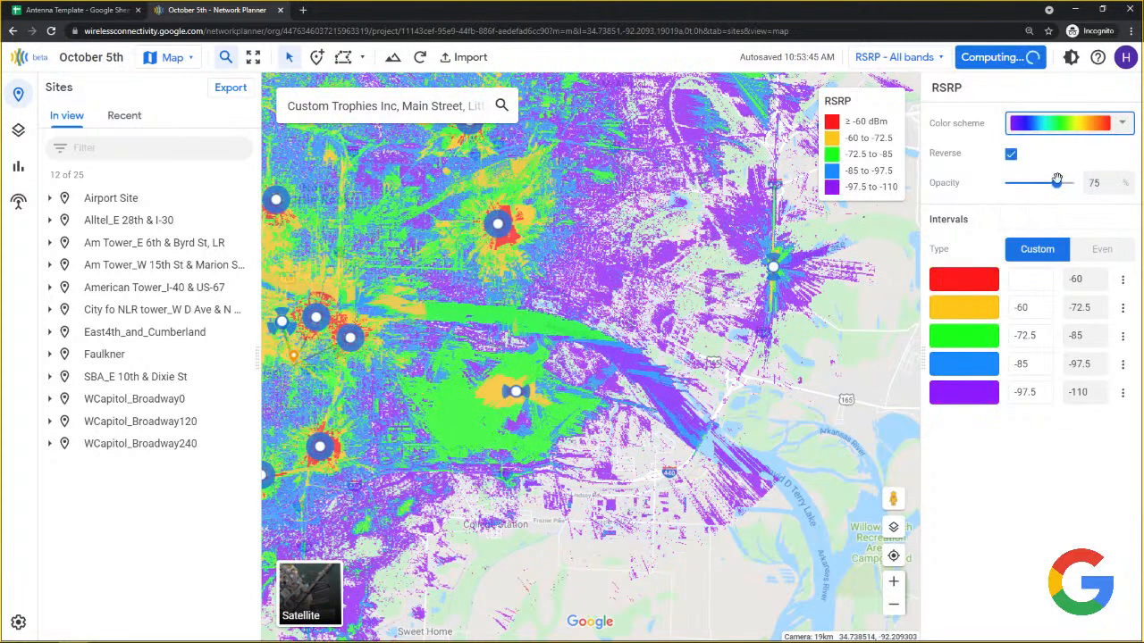
drag(1055, 183, 1022, 189)
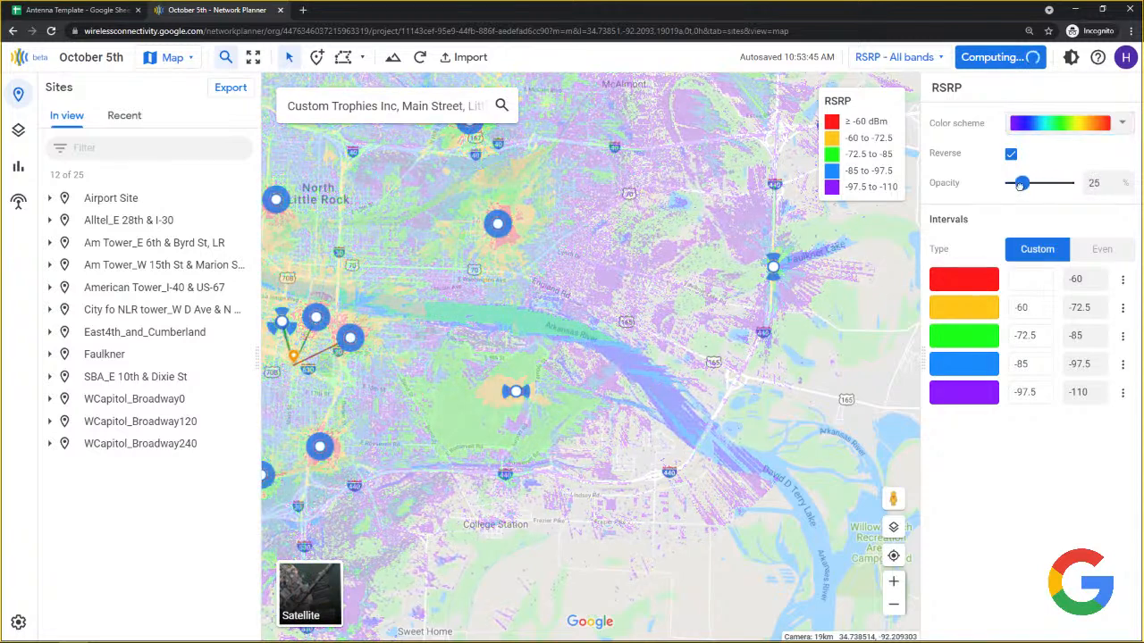
Switch the overlay to the Oct 5 LOS clearance all-bands layer and zoom in on the sites.
click(908, 58)
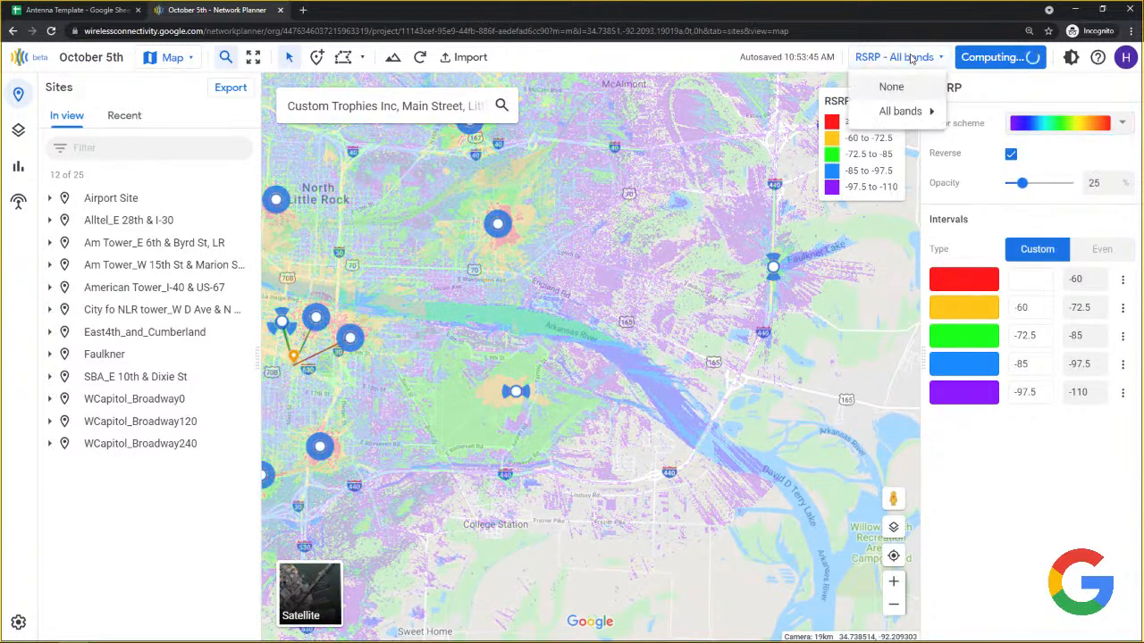
mouse_move(917, 109)
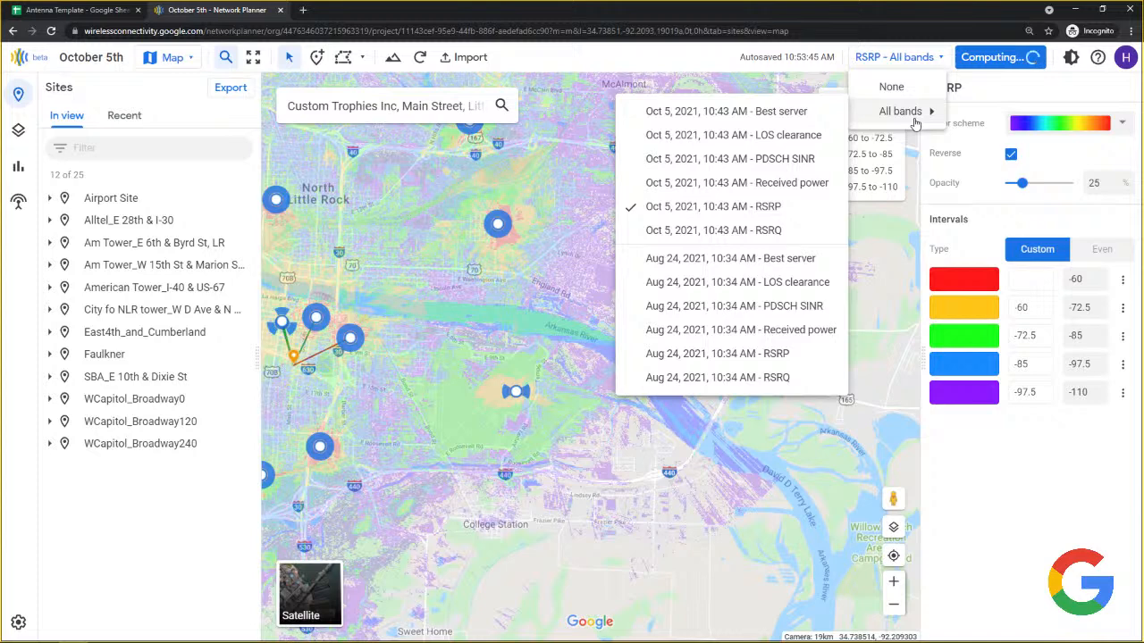
click(790, 136)
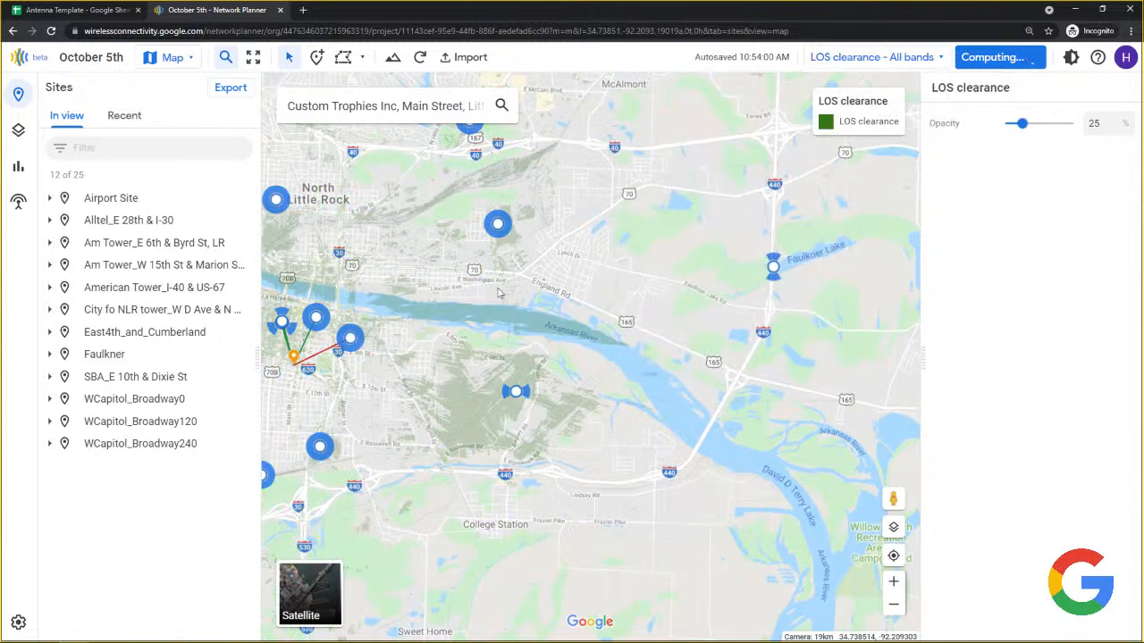
drag(390, 301, 640, 374)
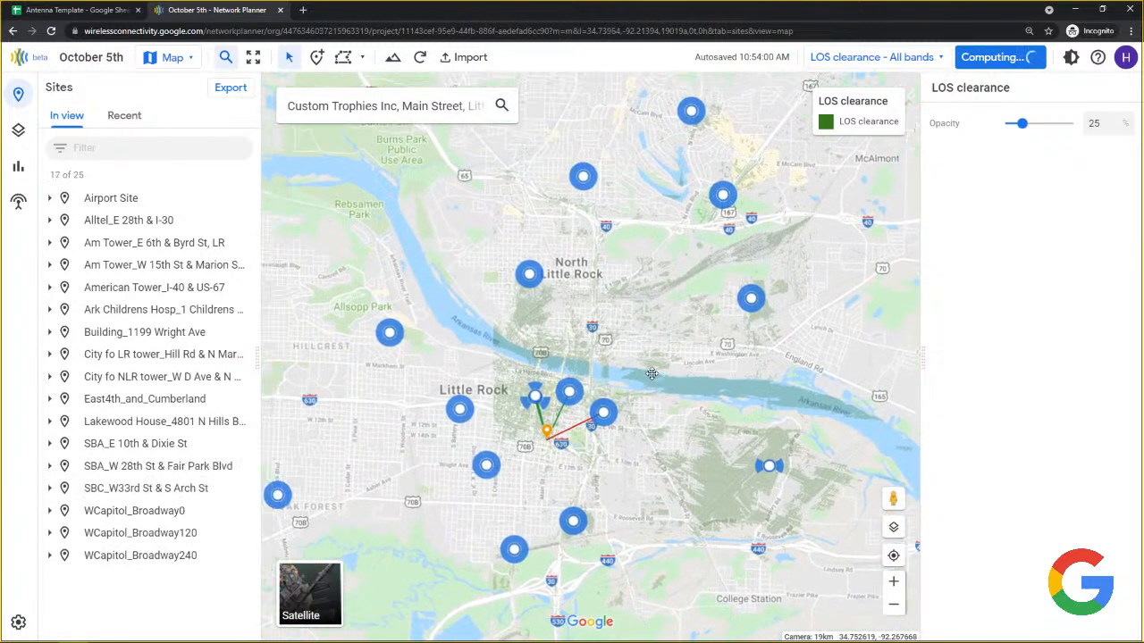
scroll(547, 339, up, 1)
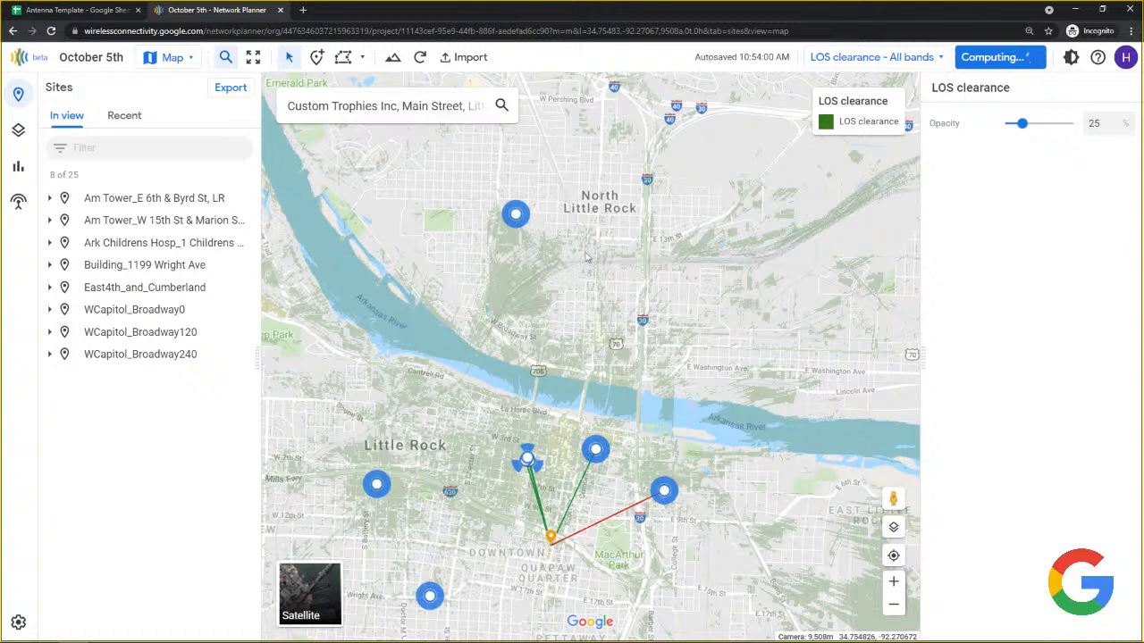
scroll(552, 300, up, 1)
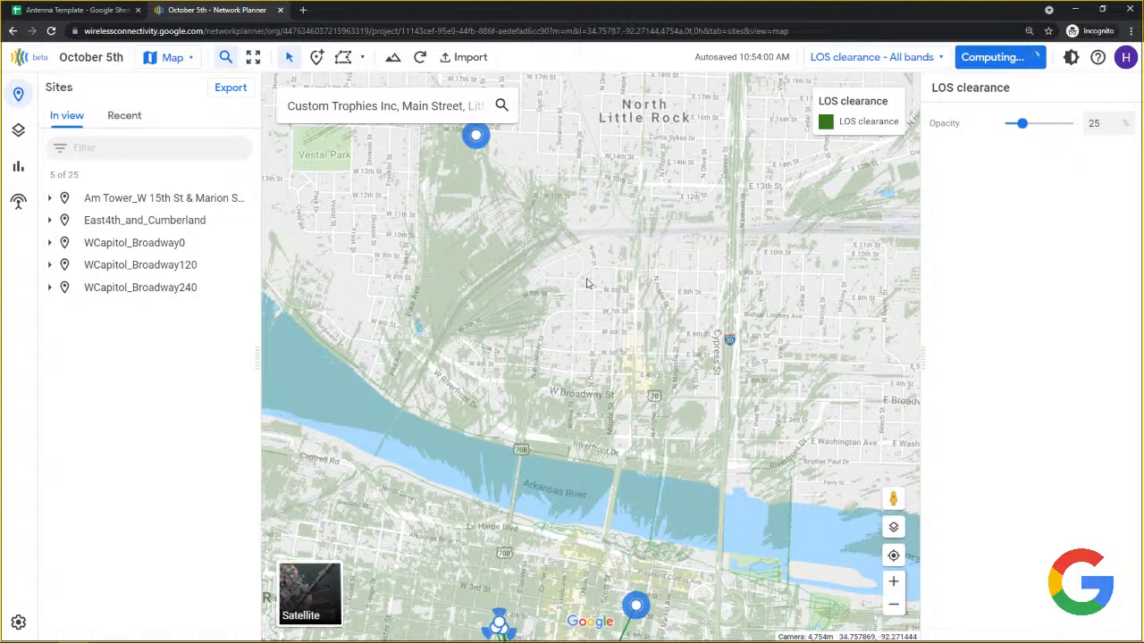
scroll(588, 277, up, 3)
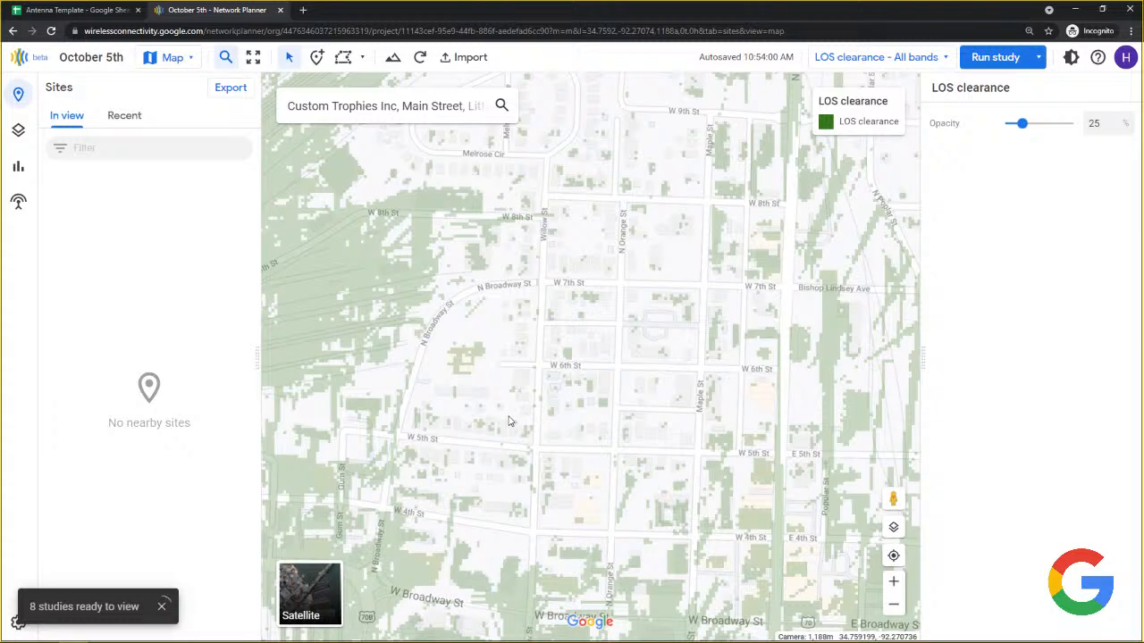
Zoom the LOS clearance map back out and bring up the Help panel.
scroll(527, 311, down, 2)
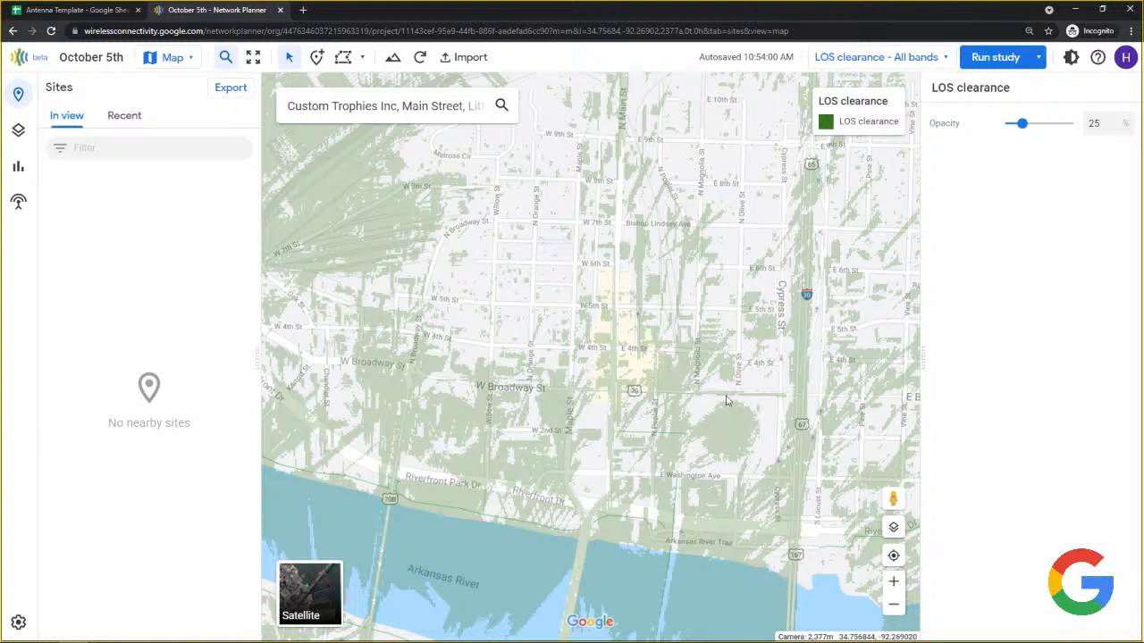
scroll(689, 419, down, 2)
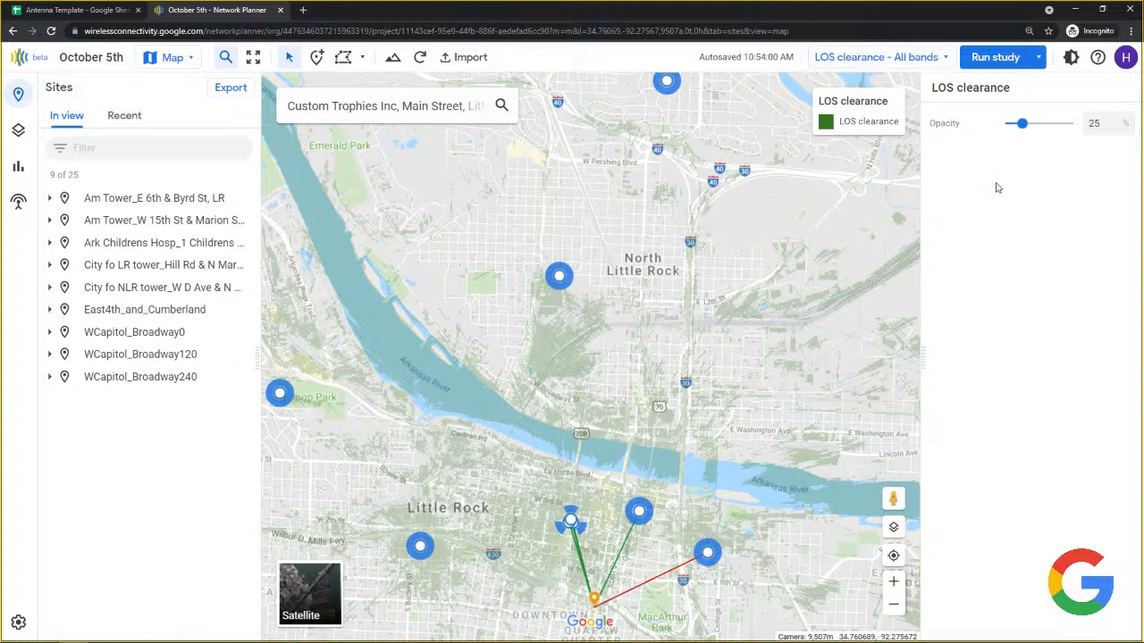
click(1101, 59)
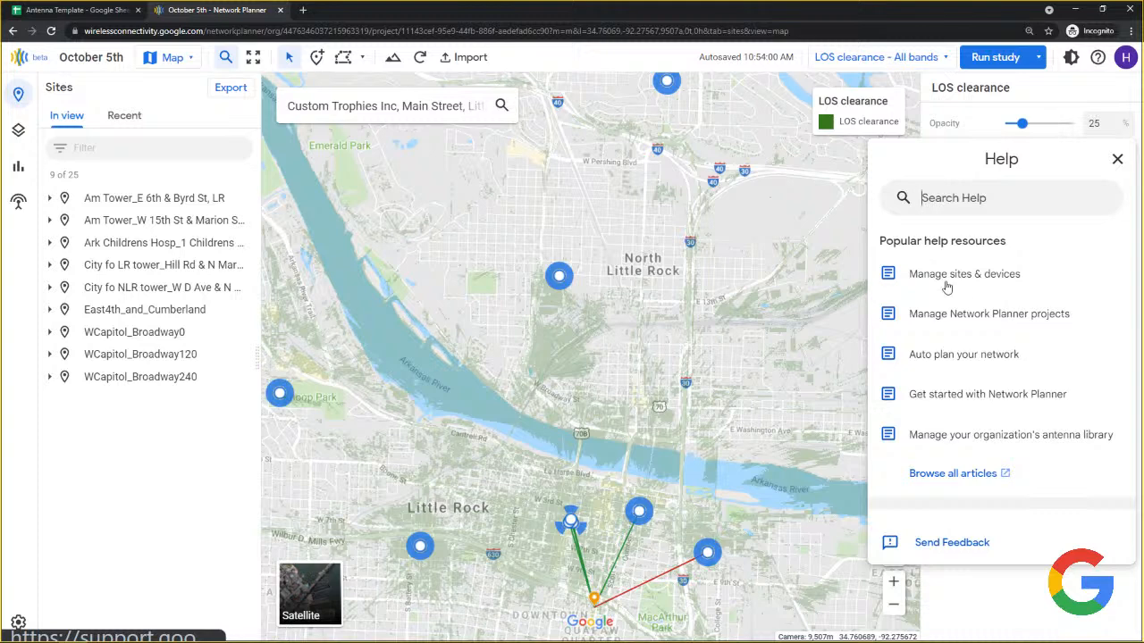
click(939, 198)
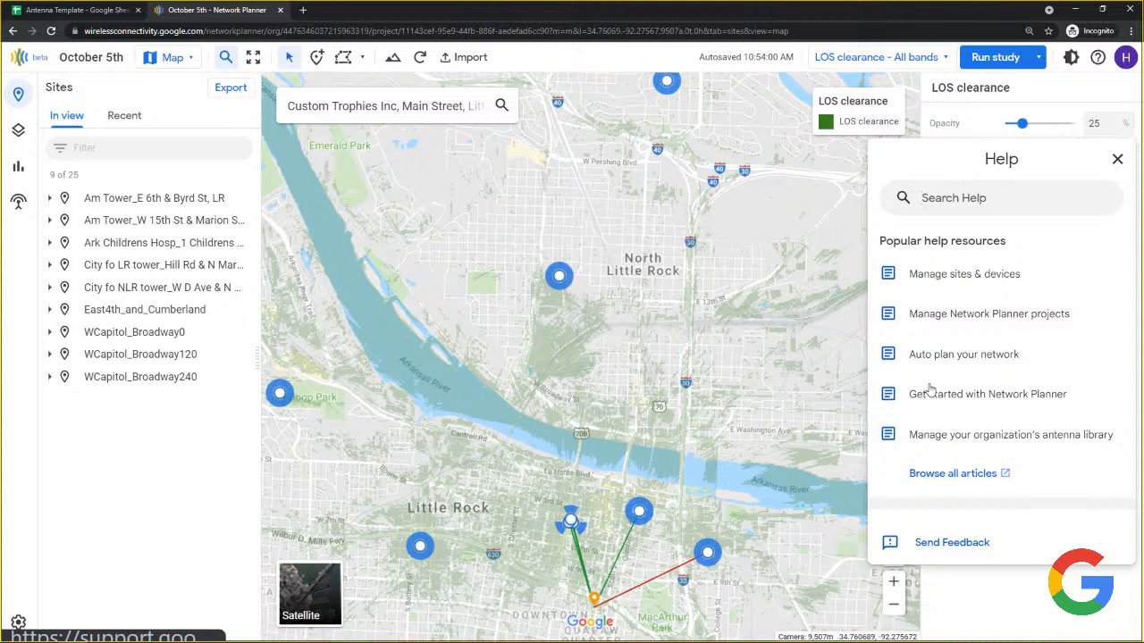
Start a feedback form with the note 'Missing geodata for new building....'.
click(952, 542)
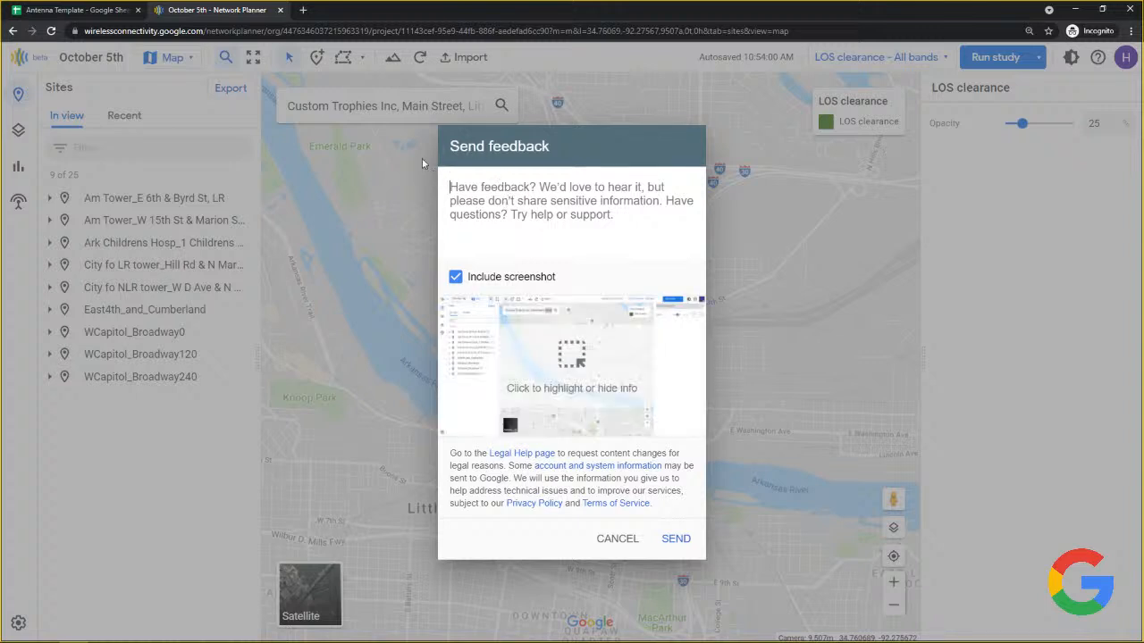
text(Missin)
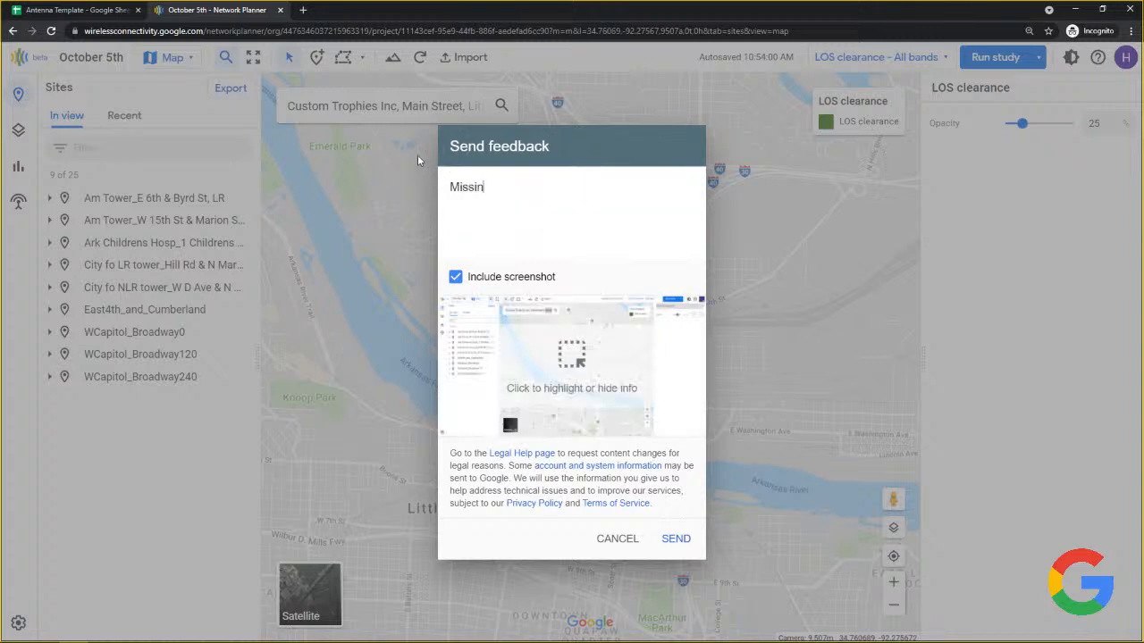
text(g geodata for new building....)
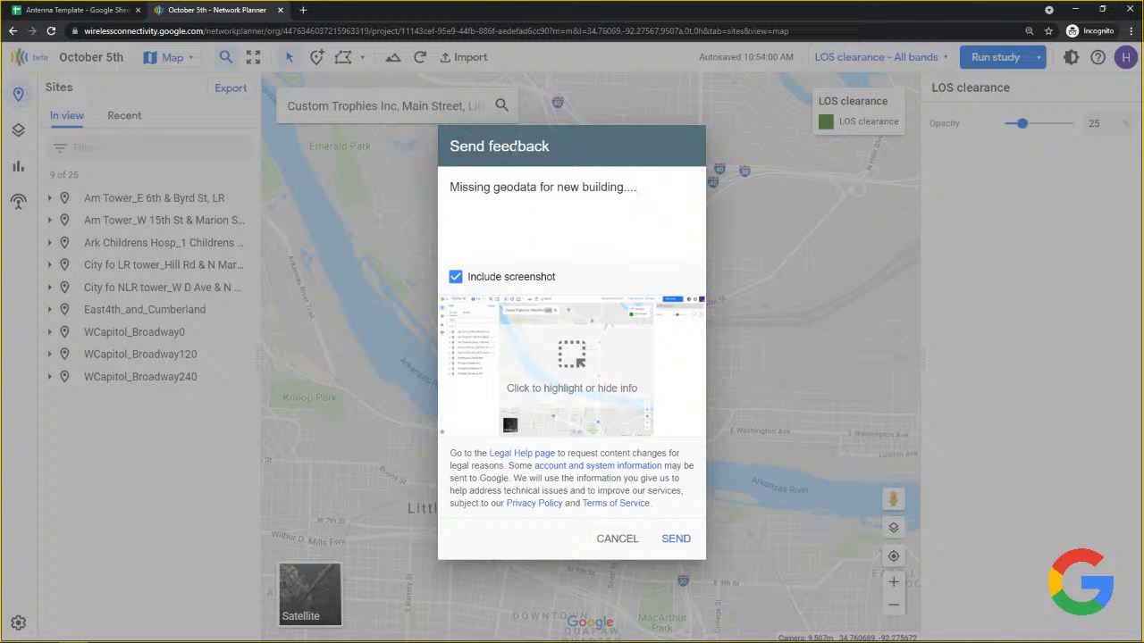
Cancel the feedback form without sending it.
click(618, 539)
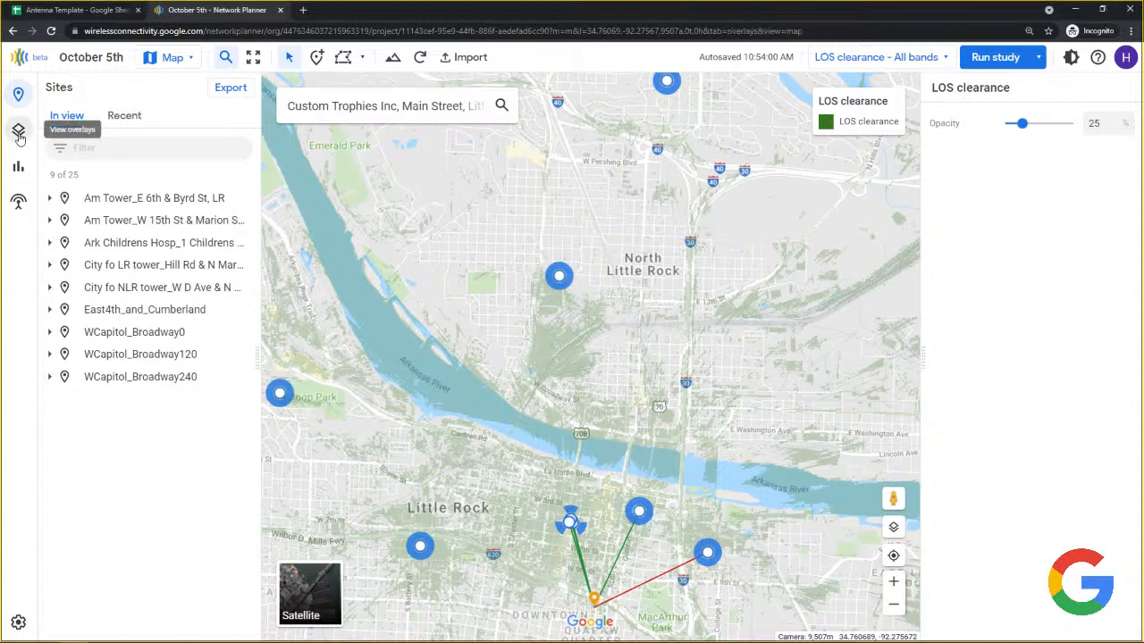
Browse the project's overlays and the coverage overlays list in the side panel.
click(19, 132)
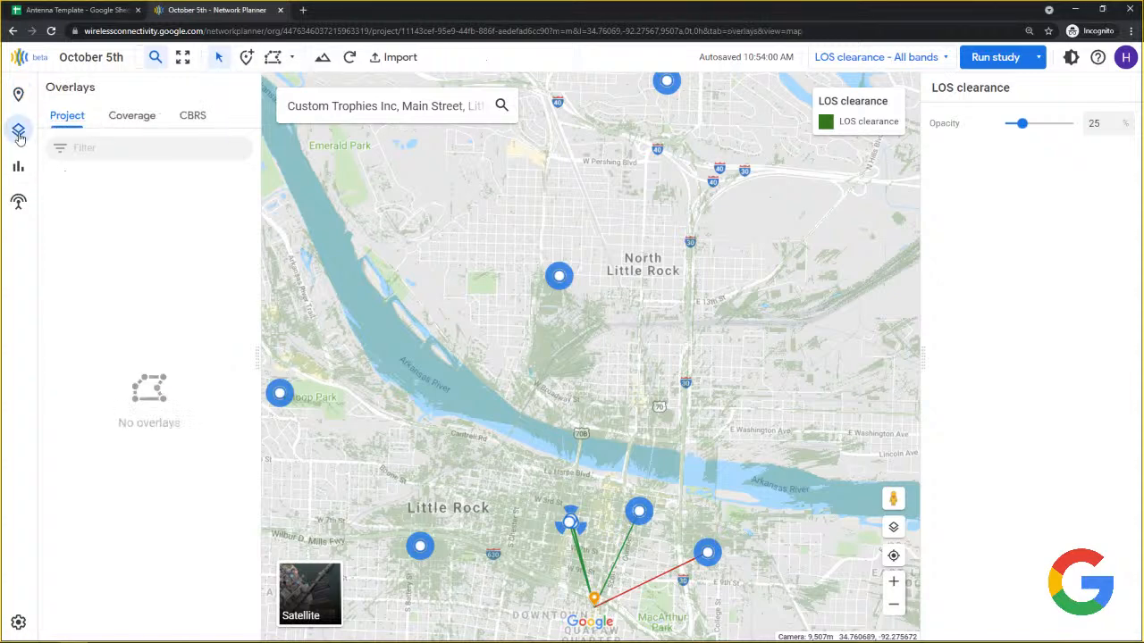
click(112, 122)
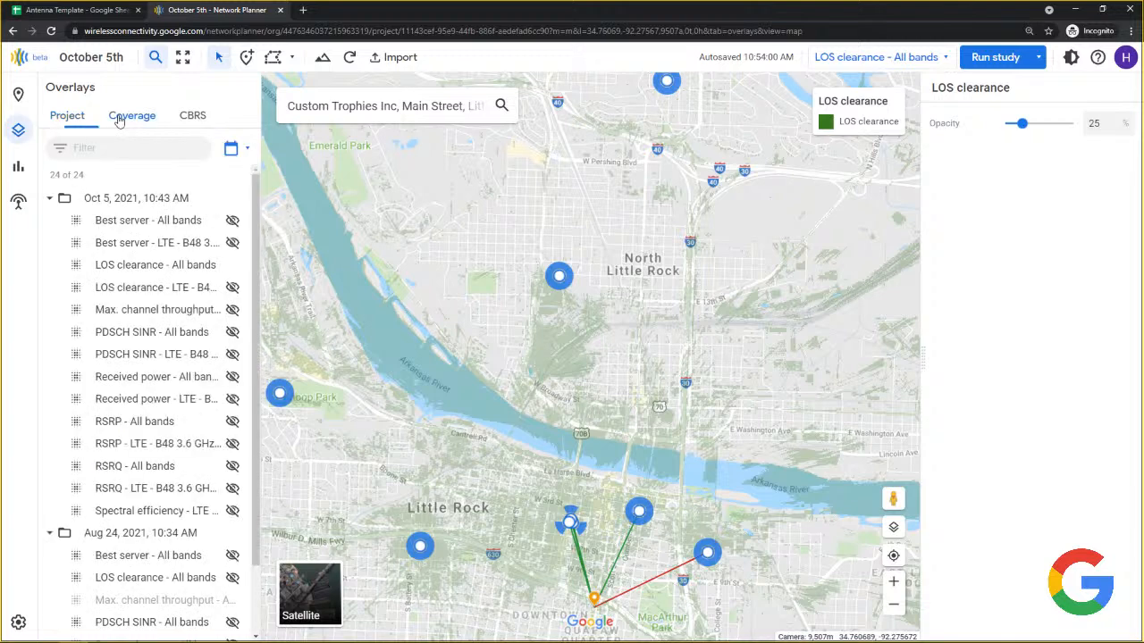
click(72, 121)
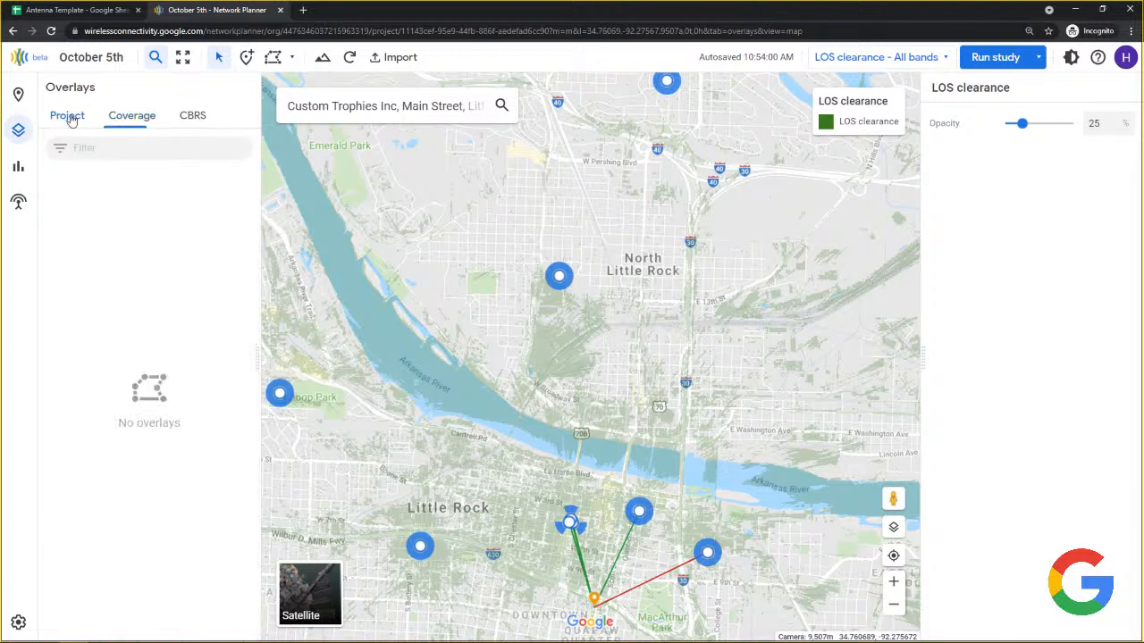
right_click(121, 203)
click(112, 188)
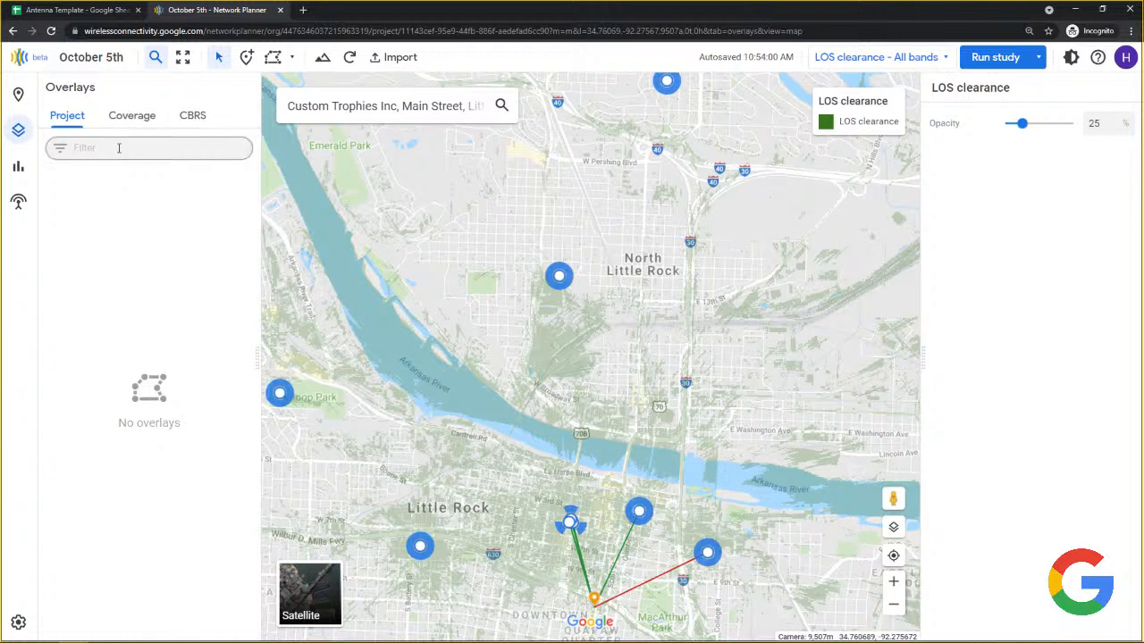
Draw a three-corner polygon boundary over North Little Rock and show the reports list.
click(295, 58)
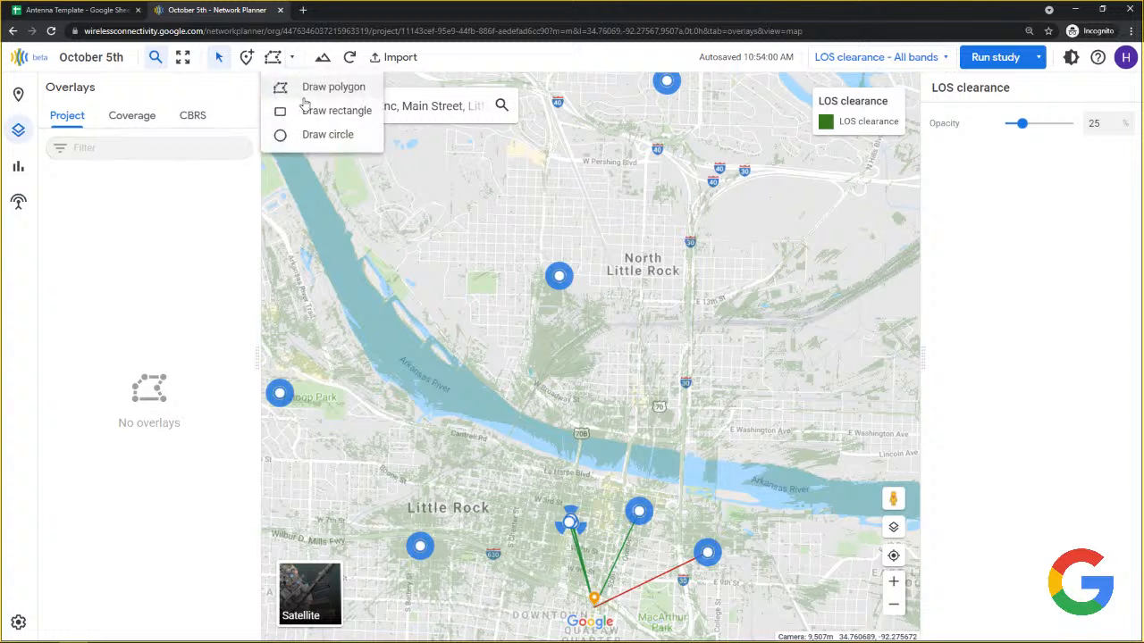
click(309, 90)
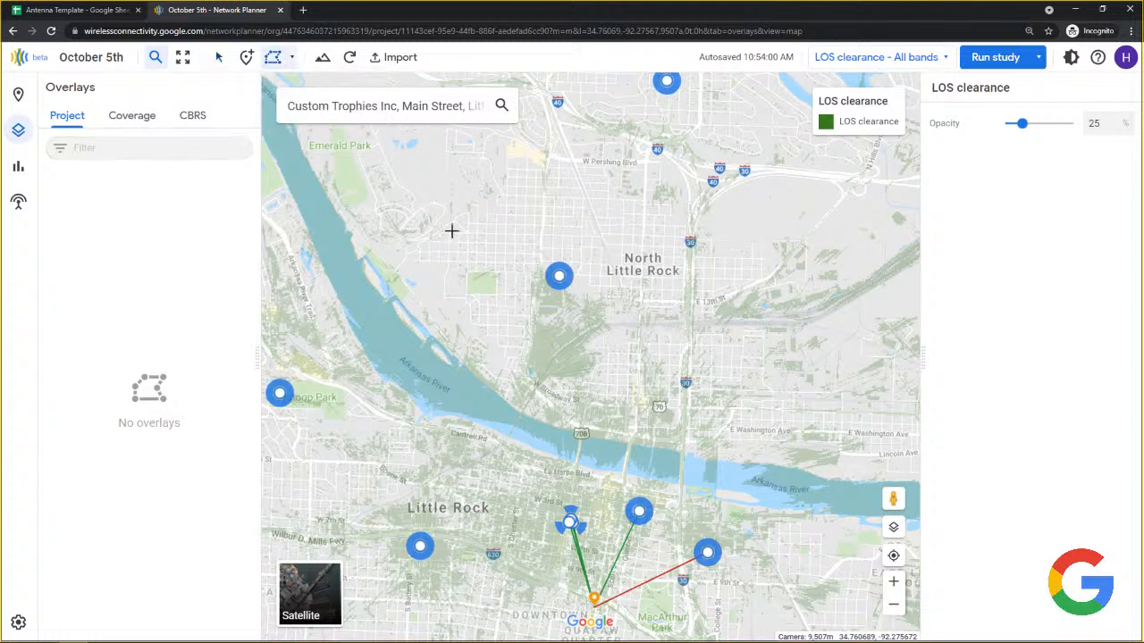
click(791, 227)
click(522, 395)
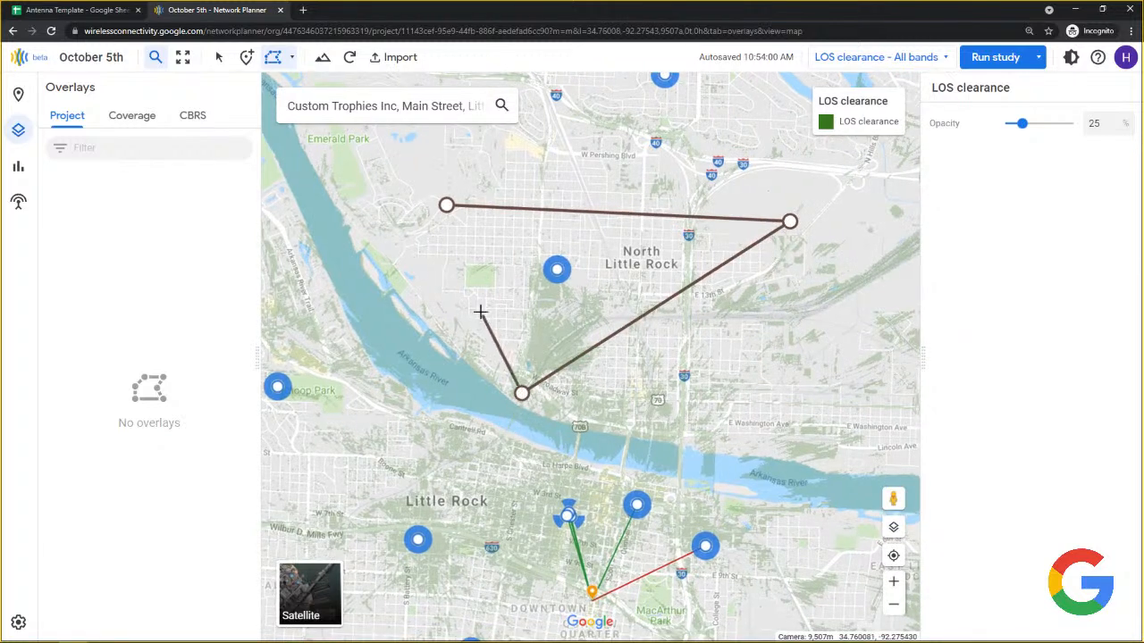
click(447, 206)
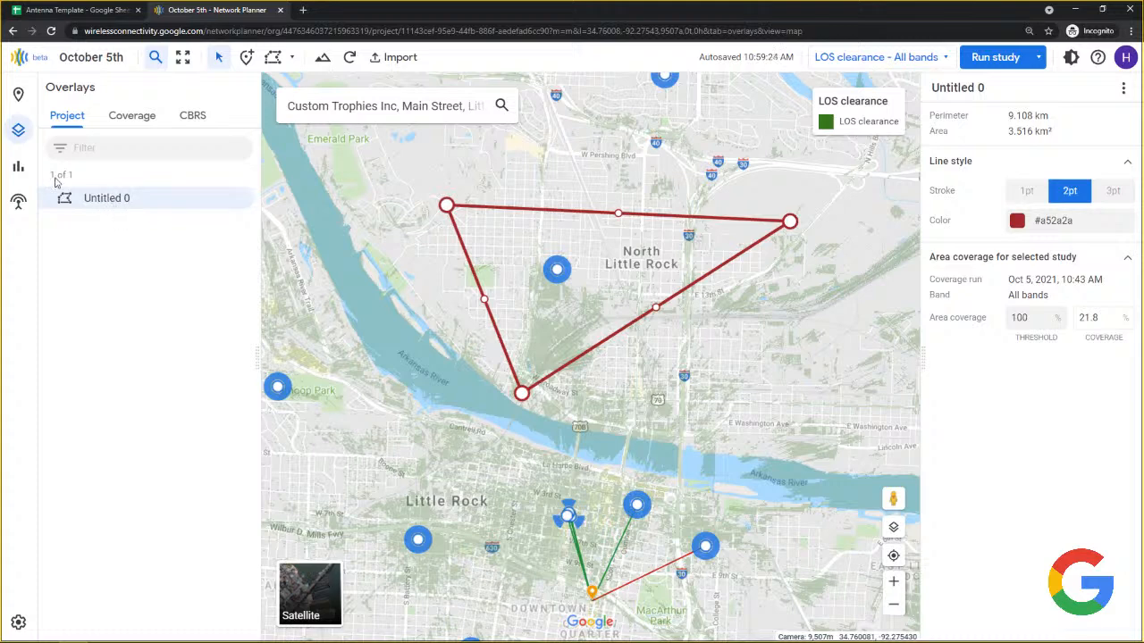
click(19, 169)
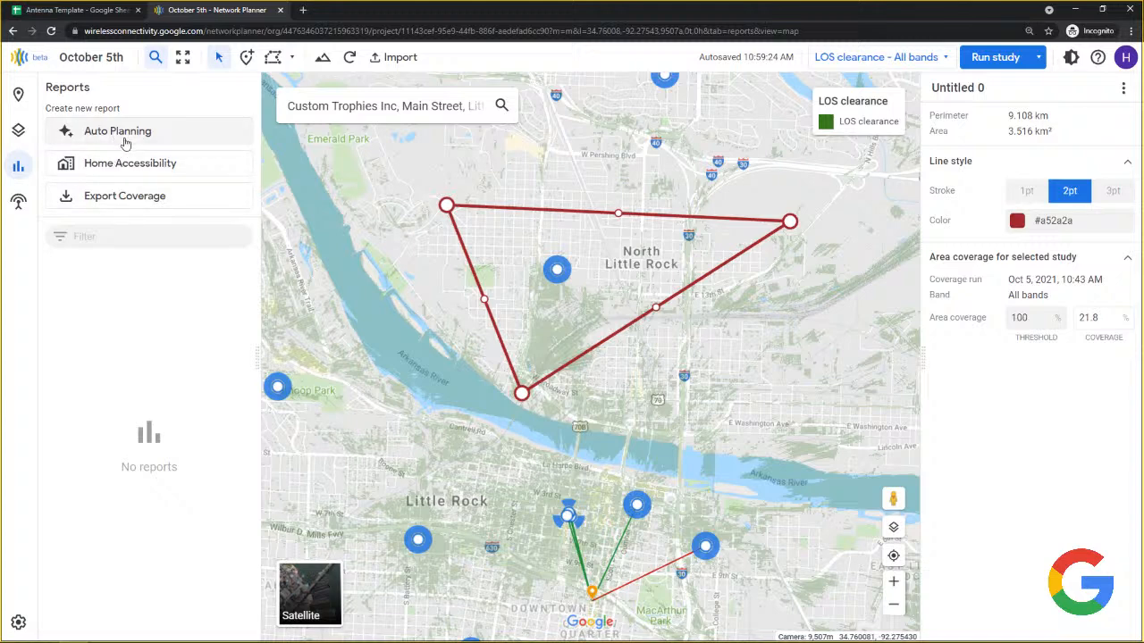
Create an Auto Planning report with boundary Untitled 0 and Area as demand source.
click(125, 134)
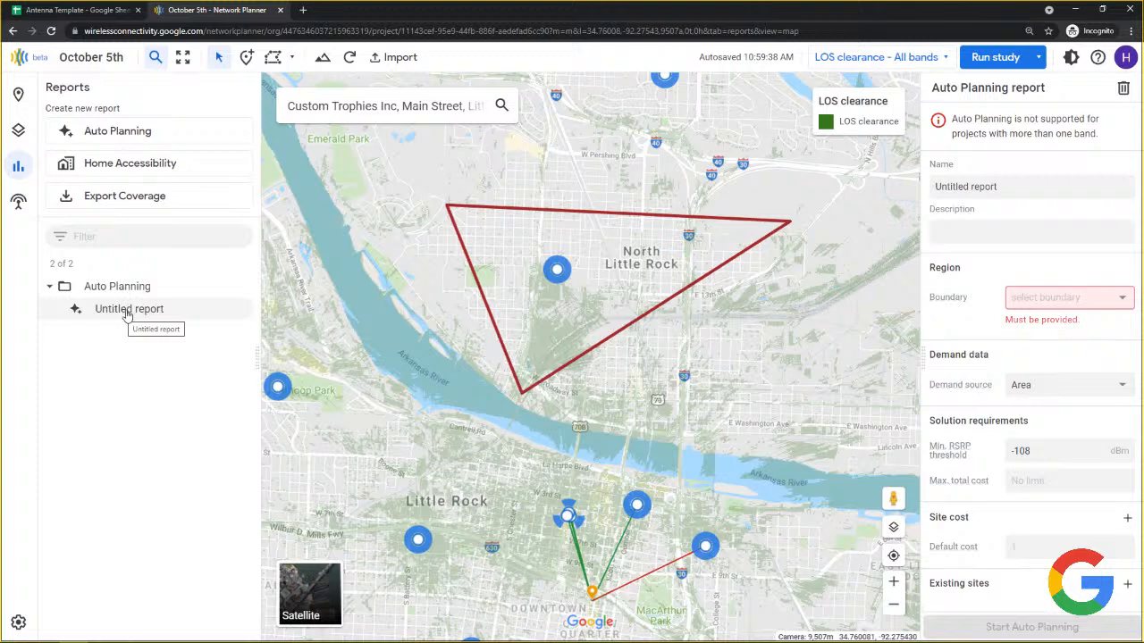
click(1041, 185)
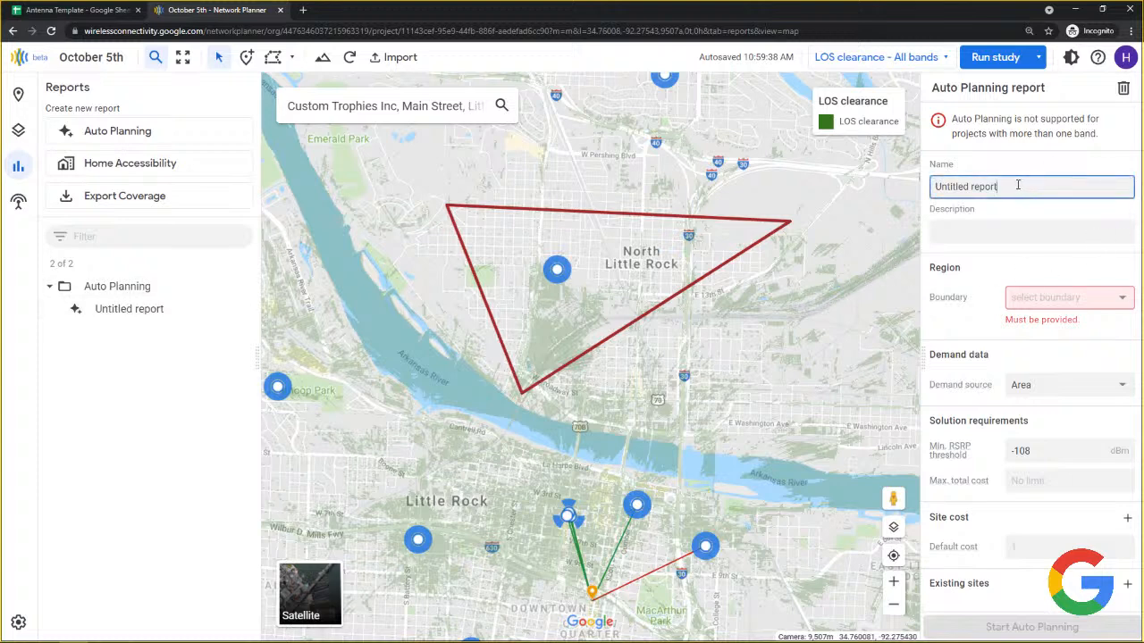
click(1084, 299)
click(1032, 304)
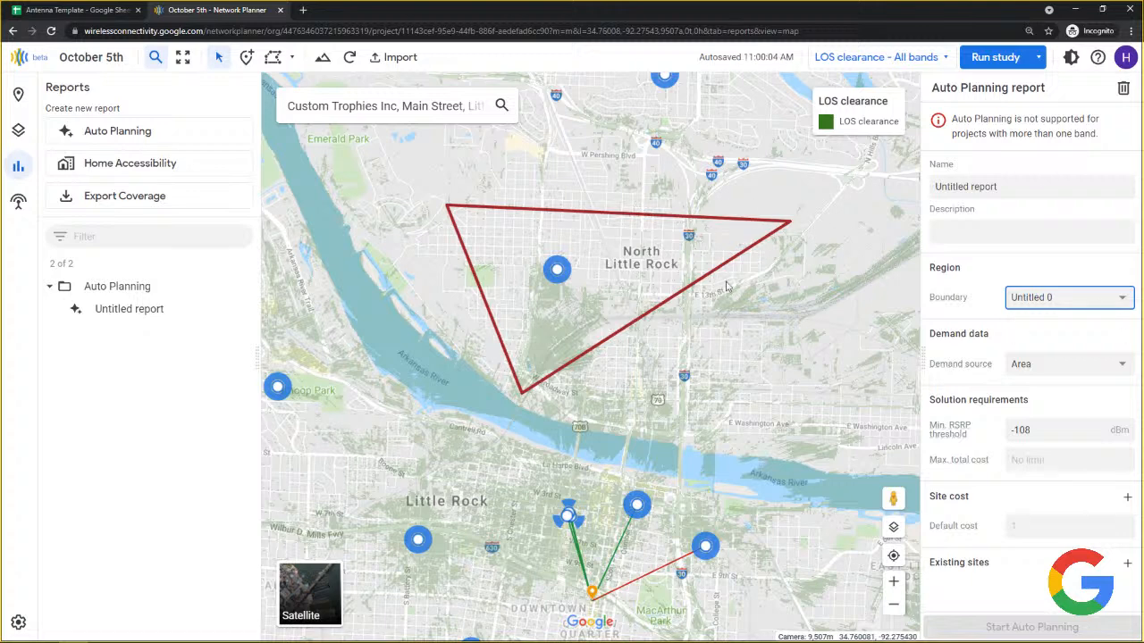
click(1037, 306)
click(1038, 302)
click(1039, 368)
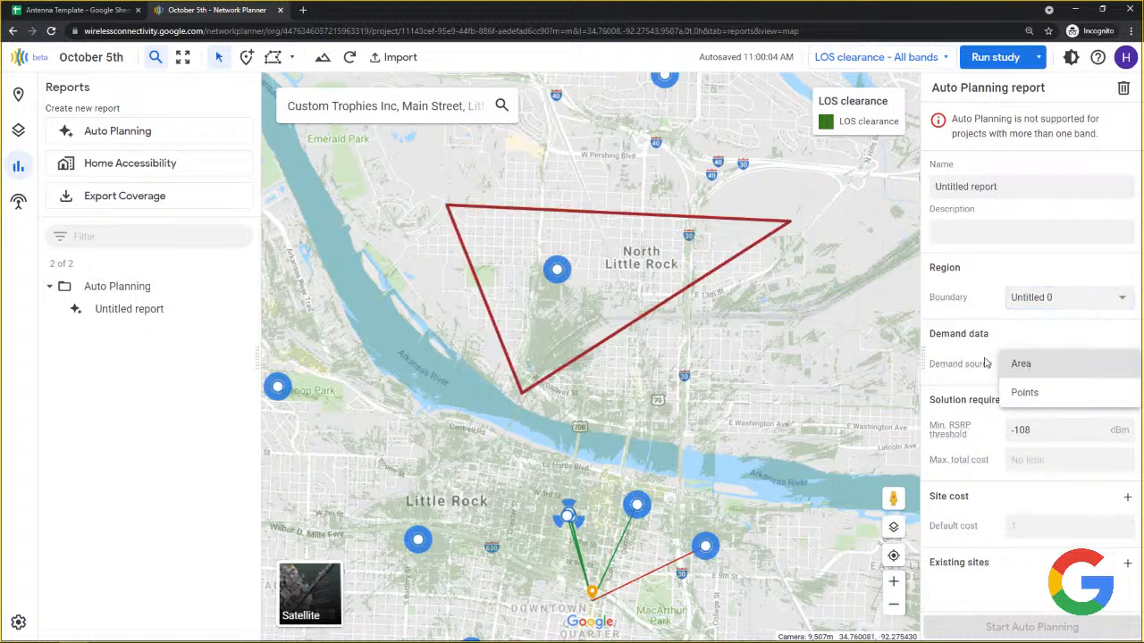
click(1011, 364)
Review the RSRP threshold and site cost, dismiss the existing-sites tag prompt, and open Help.
click(1035, 432)
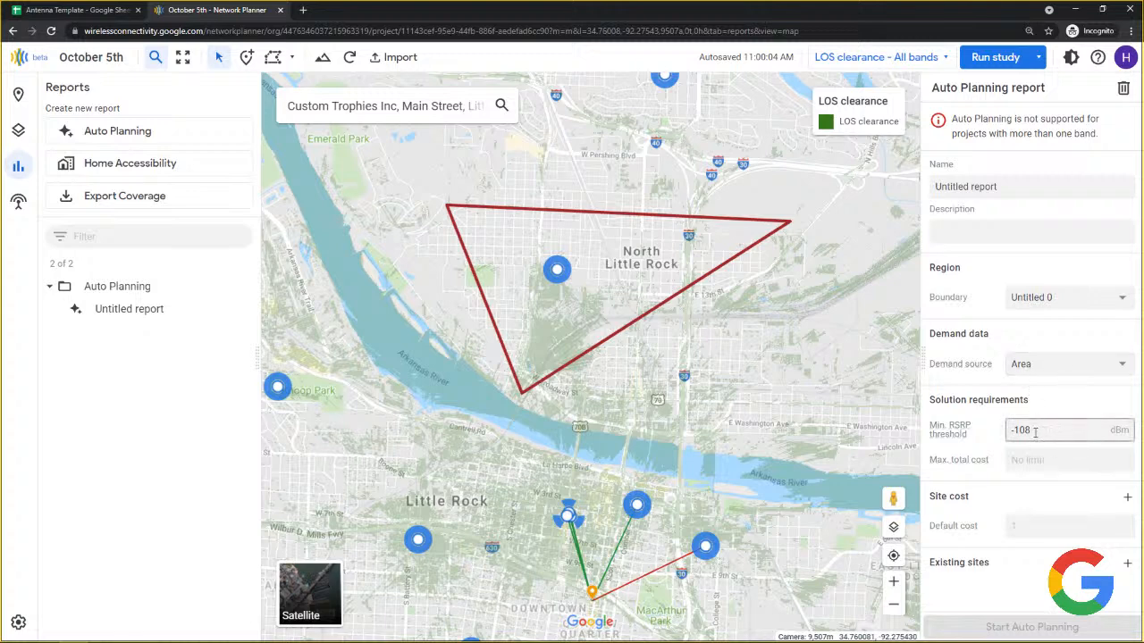
click(1052, 525)
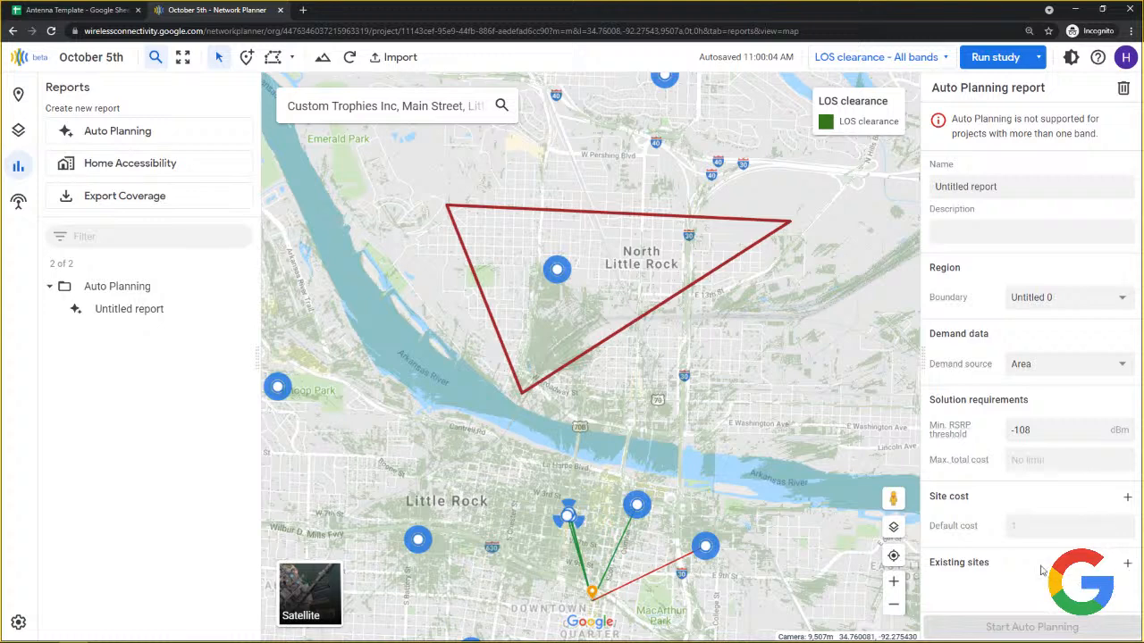
click(1128, 566)
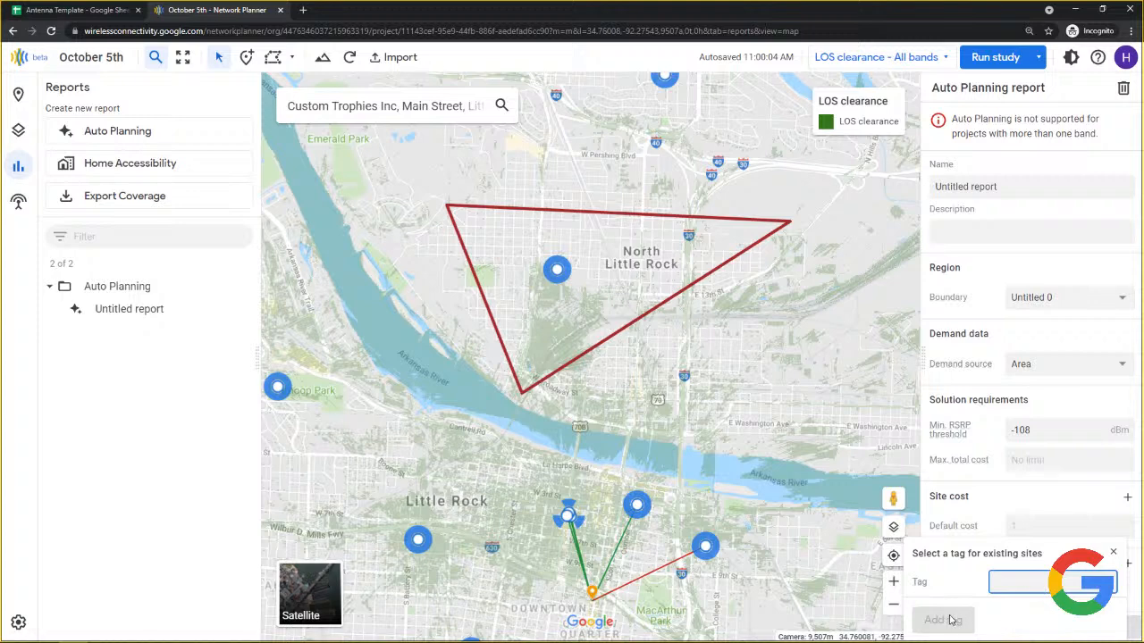
click(1113, 555)
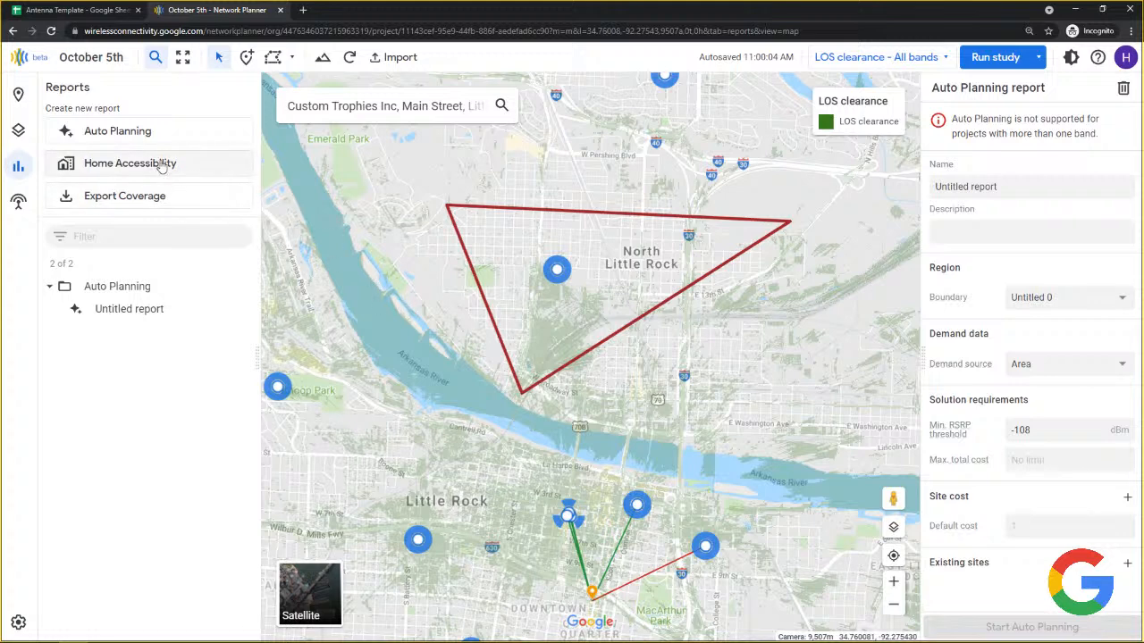
click(1099, 59)
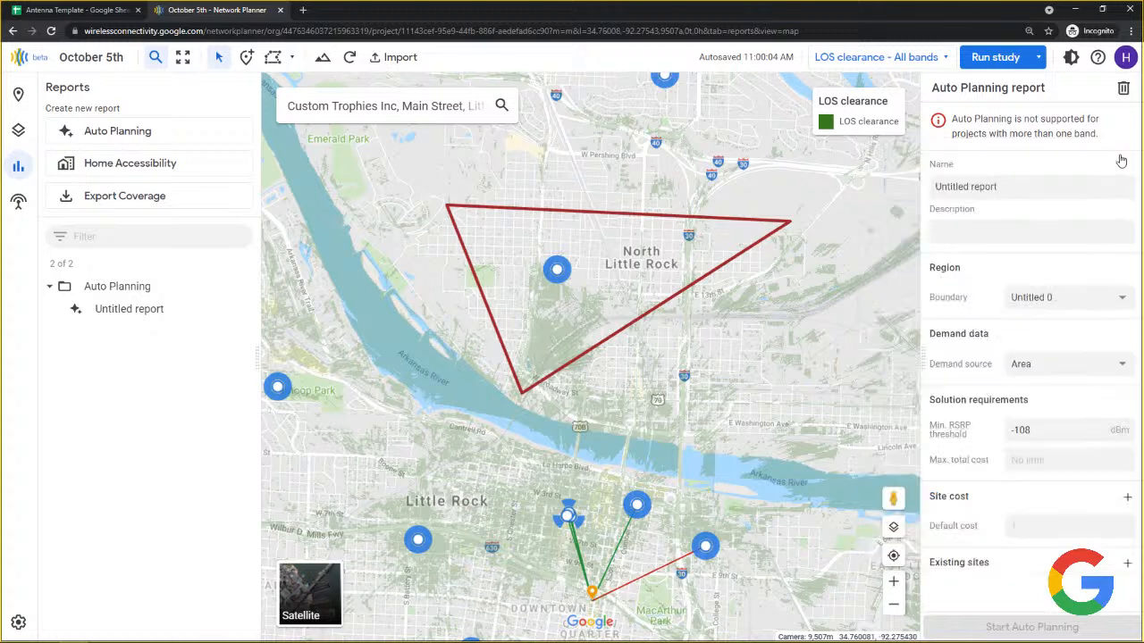
Close Help and add a Home Accessibility report with a 10 m buffer on the Oct 5, 2021, 10:43 AM run.
click(1117, 159)
click(117, 163)
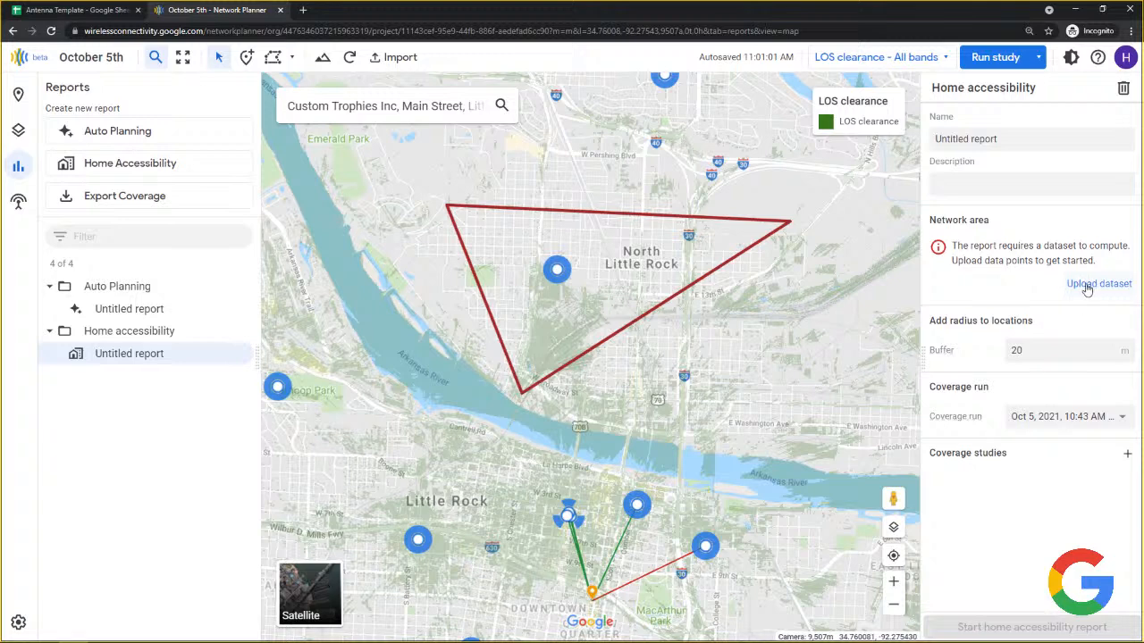
click(1066, 348)
drag(1124, 350, 1007, 362)
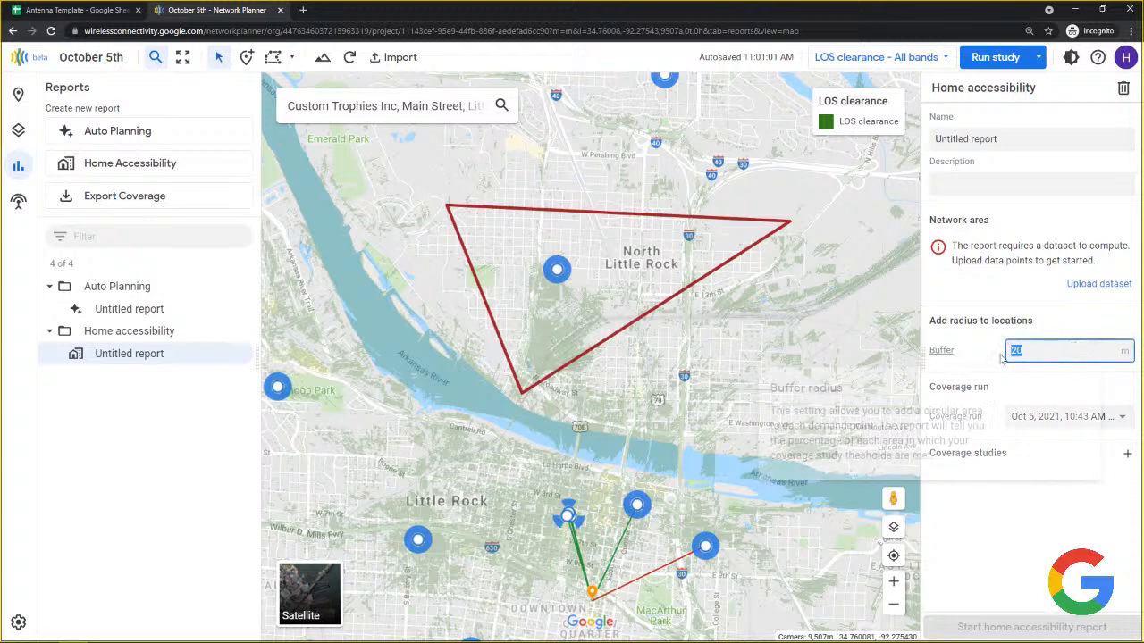
text(1)
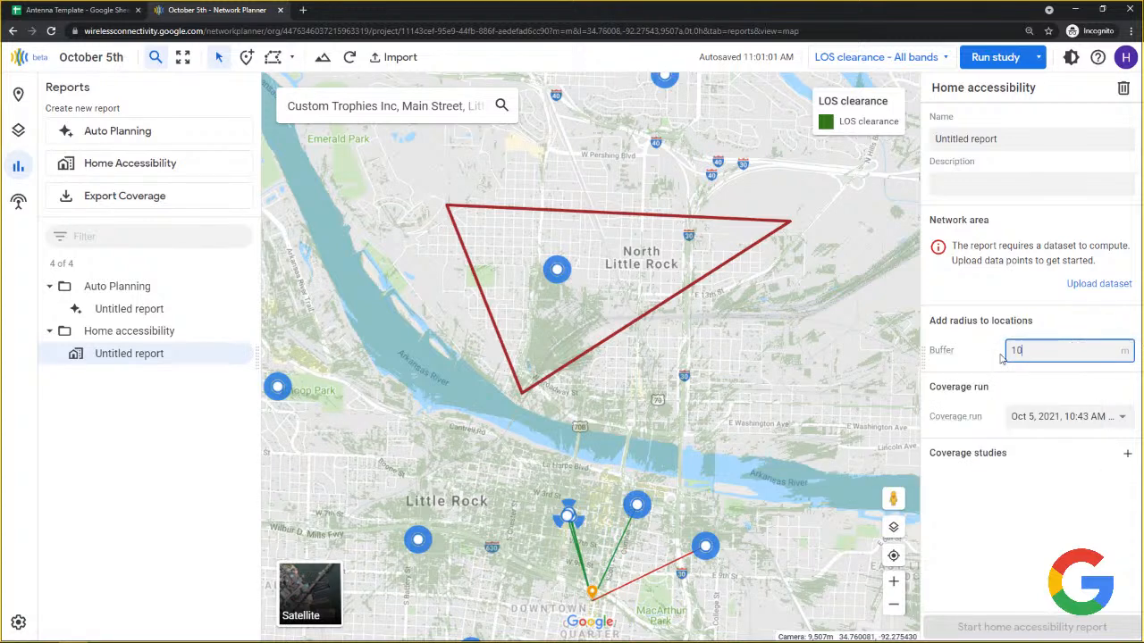
click(1073, 420)
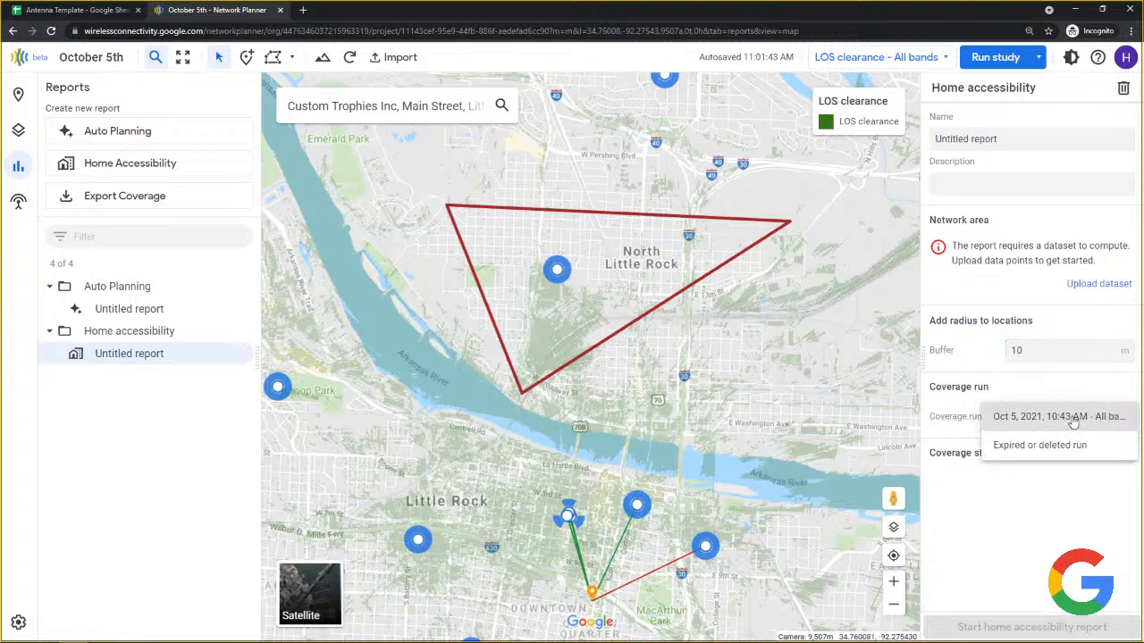
click(1074, 420)
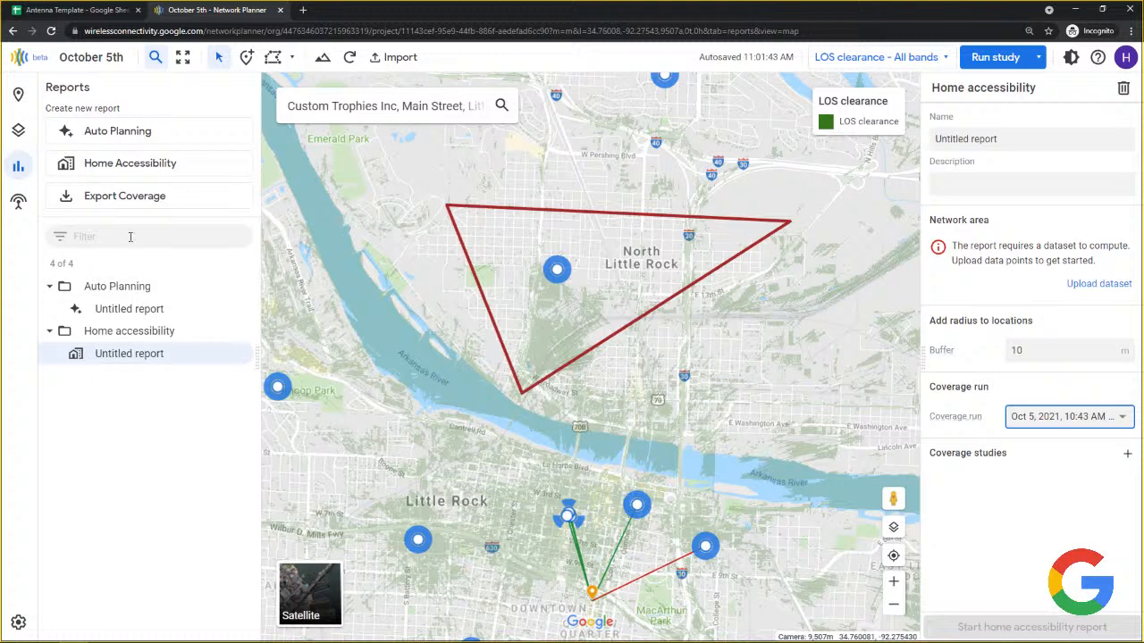
Add an Export Coverage report (GeoTIFF, Oct 5 run), then reselect the Untitled Home accessibility report.
click(128, 197)
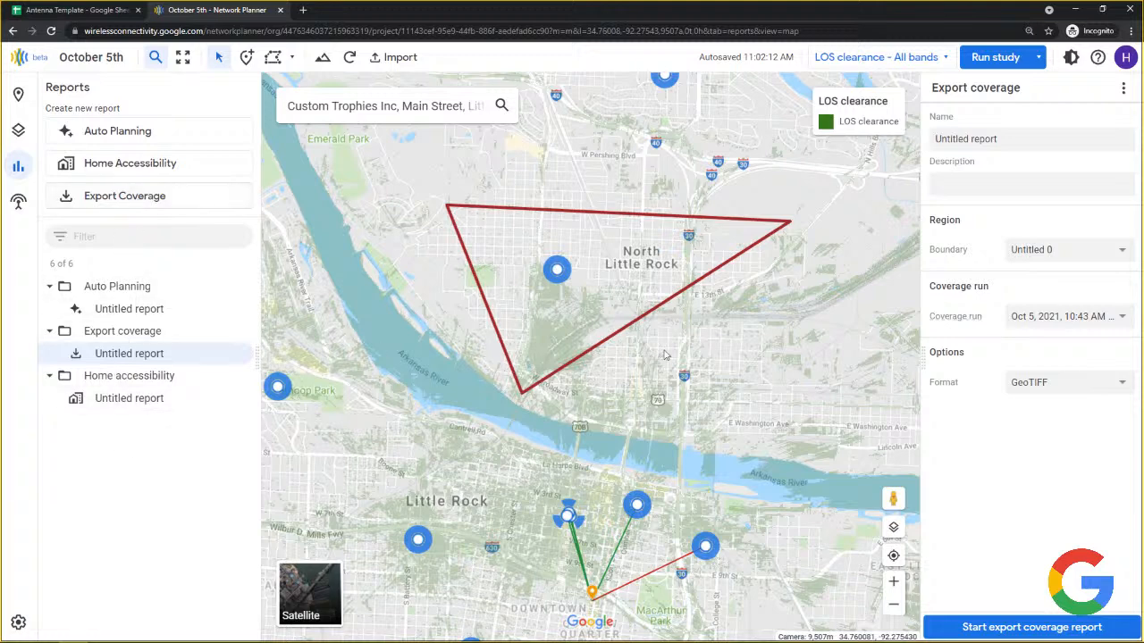
mouse_move(816, 134)
click(130, 401)
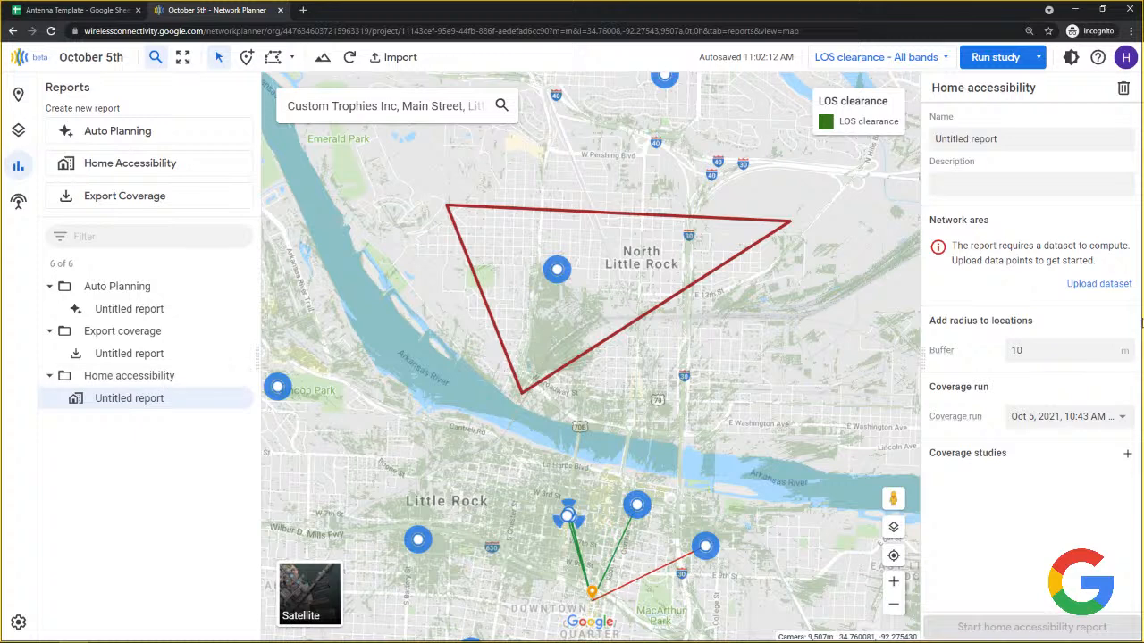
click(1114, 285)
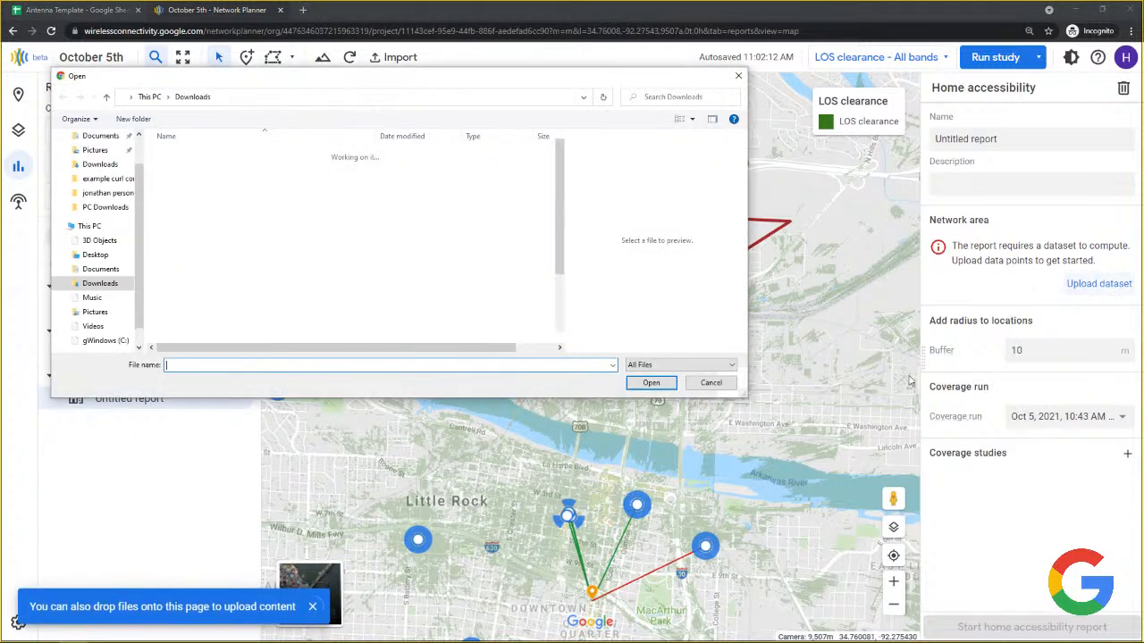
click(711, 383)
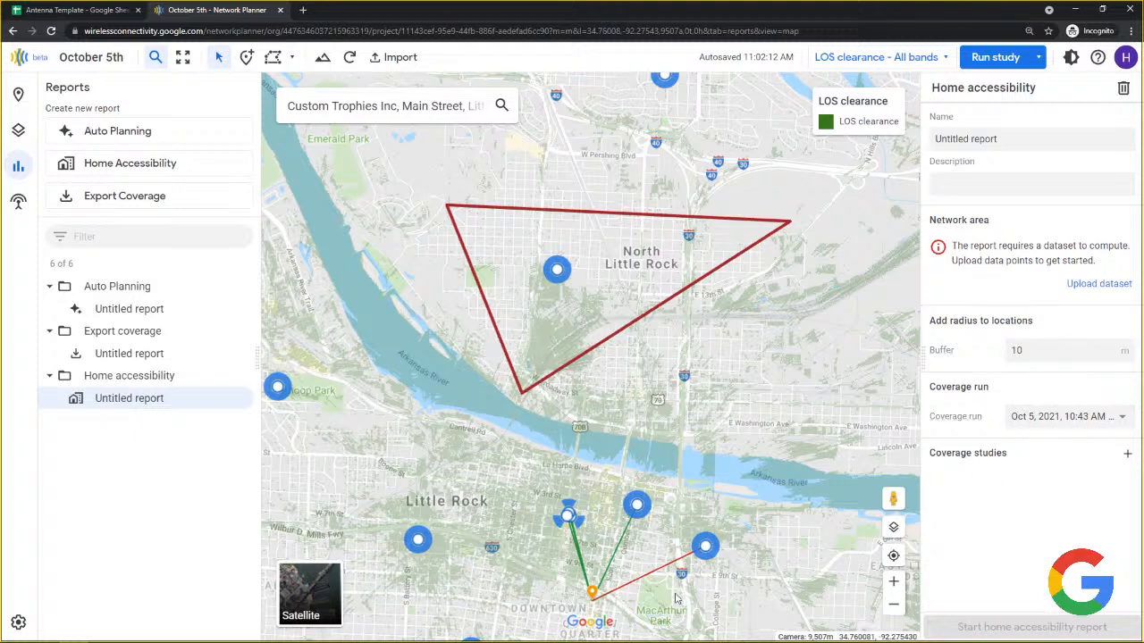
mouse_move(527, 642)
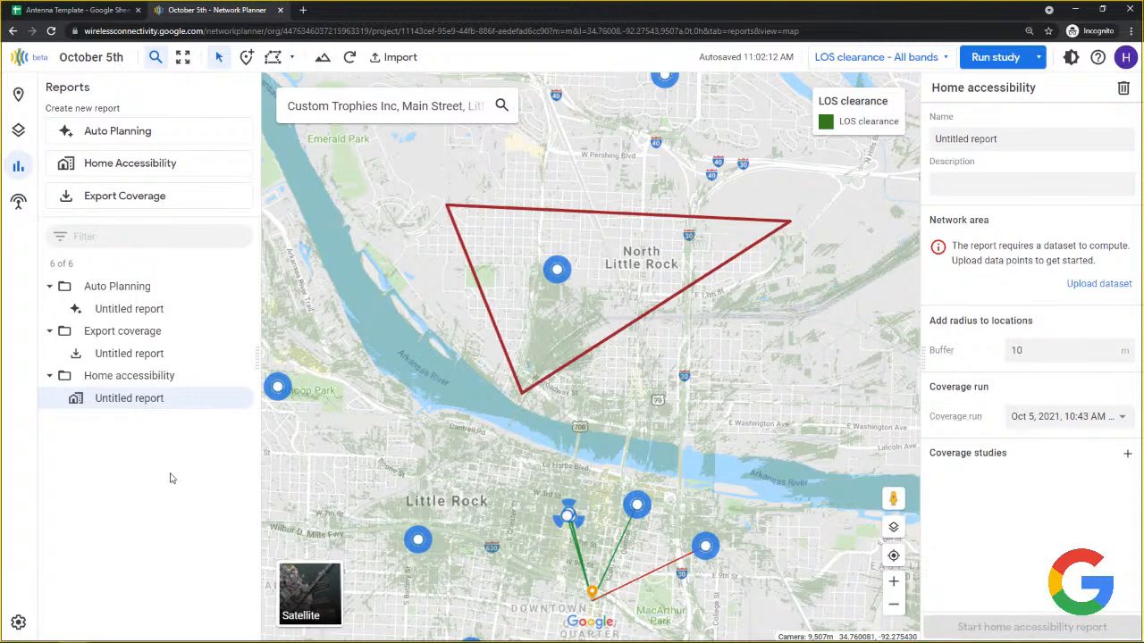